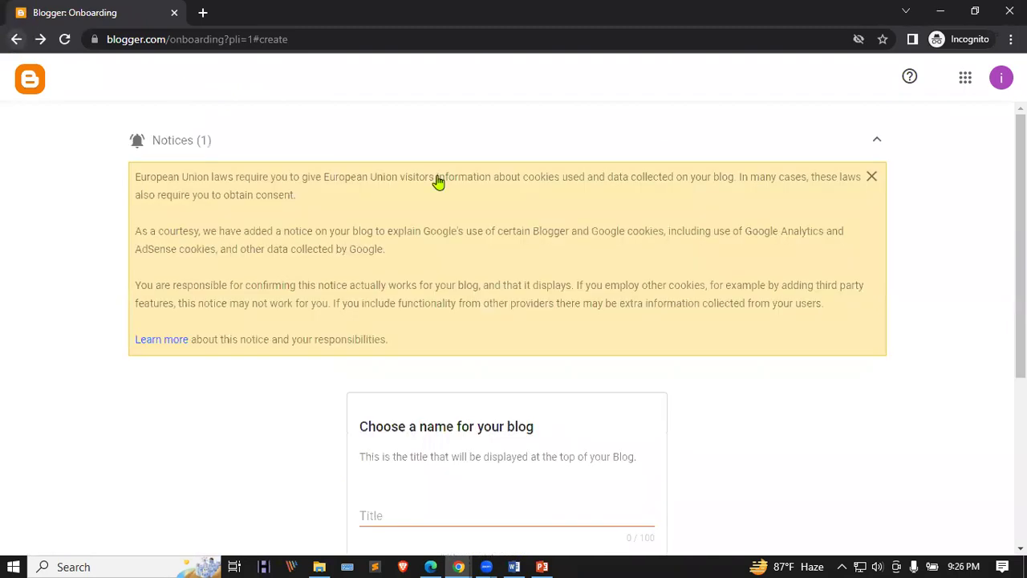
Reload Blogger's homepage, start creating a blog and dismiss the European Union cookie notice
left_click(871, 176)
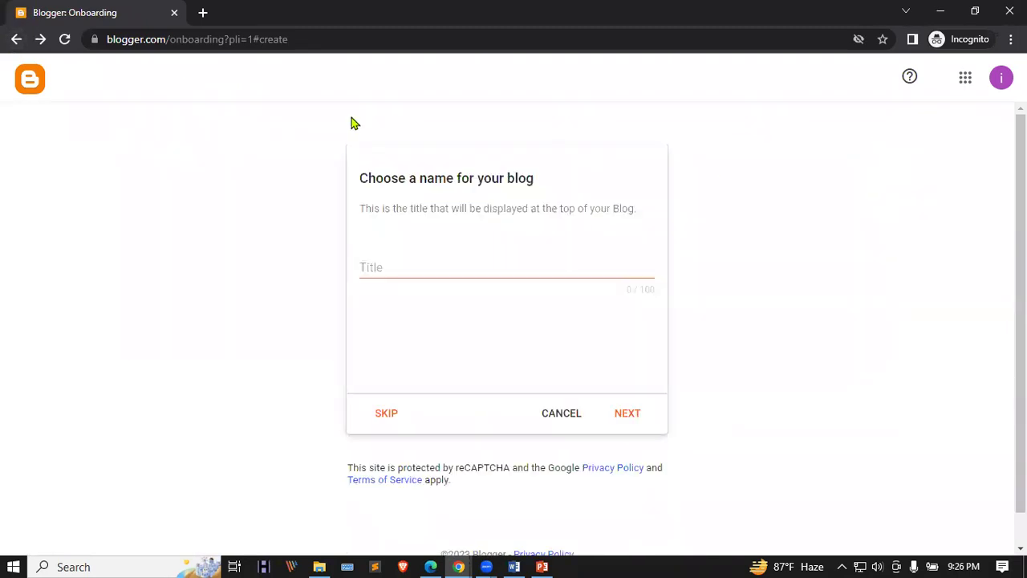
left_click(259, 40)
type("blo")
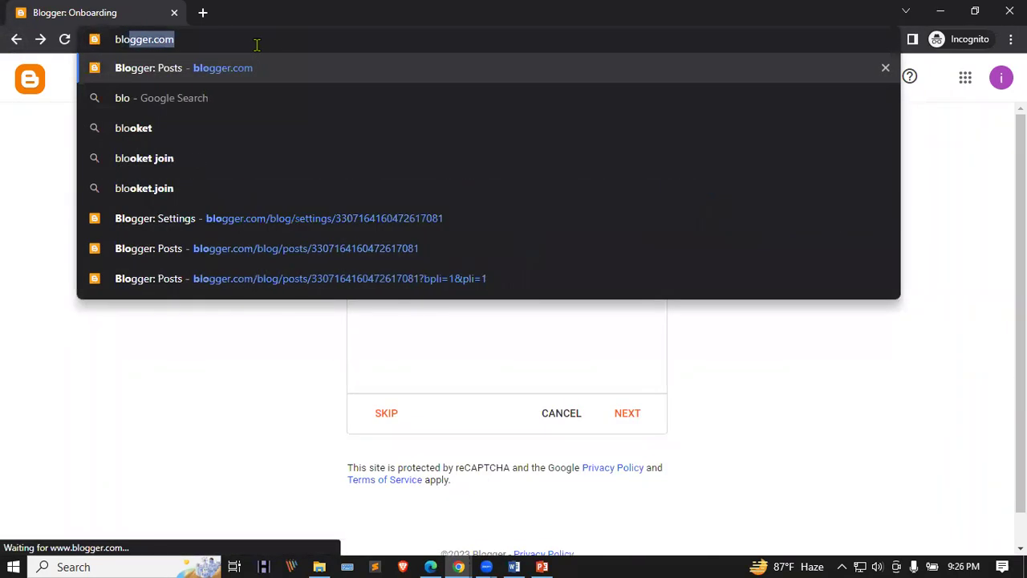
key("Return")
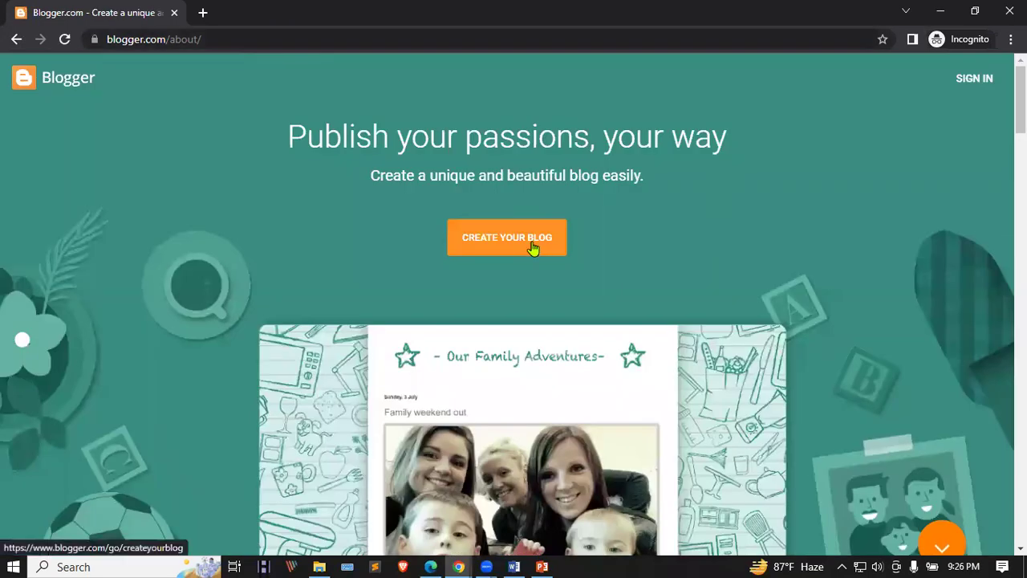
left_click(533, 248)
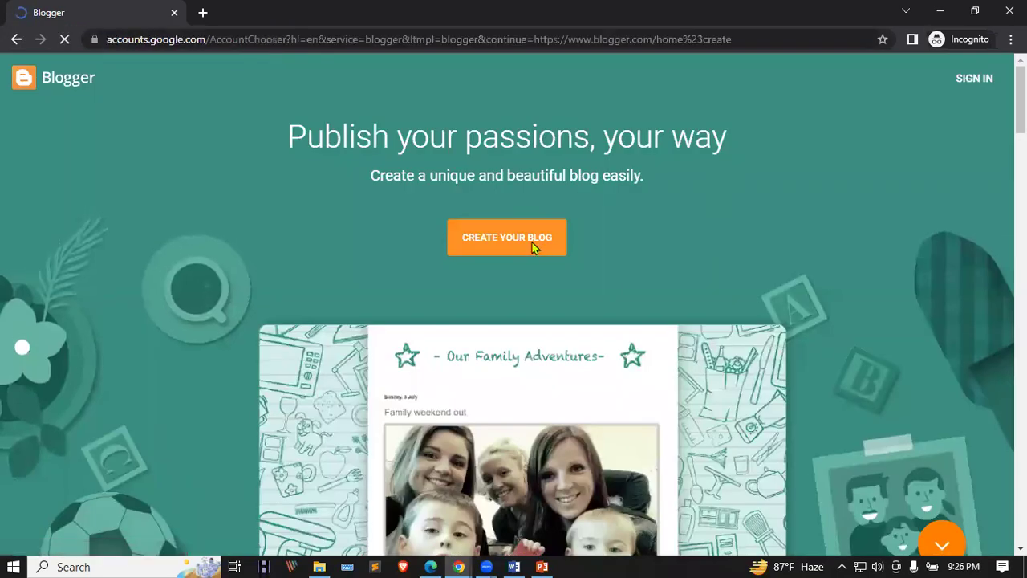
left_click(533, 248)
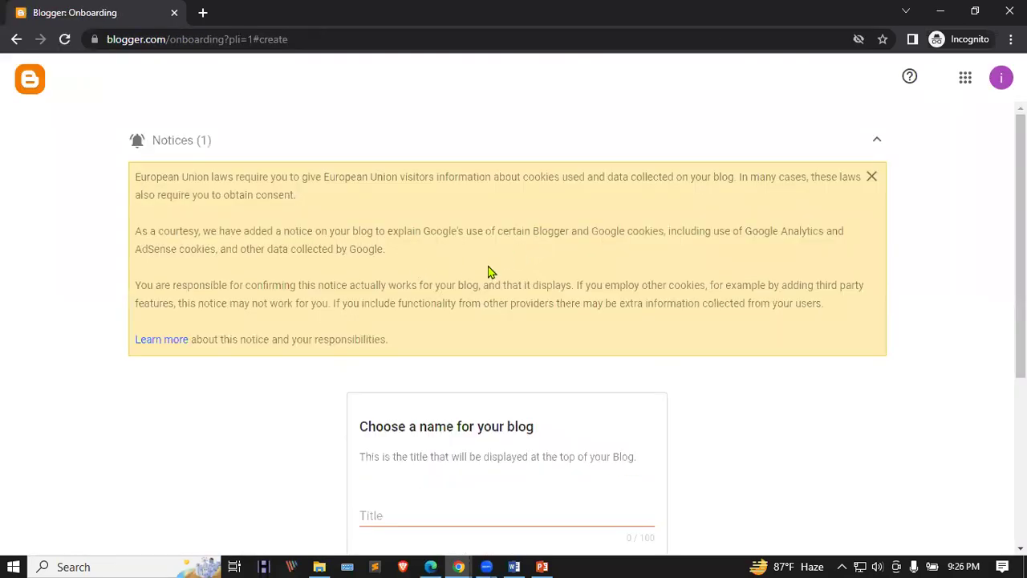
left_click(872, 177)
Title the blog with the owner's full name and submit a blogspot address based on the first name
left_click(402, 264)
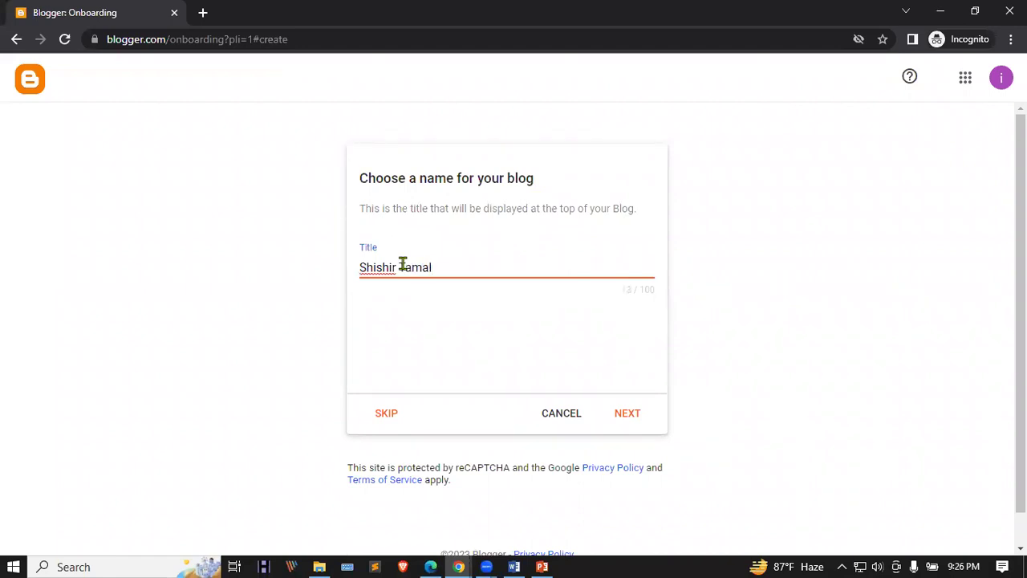
left_click(627, 415)
left_click(449, 271)
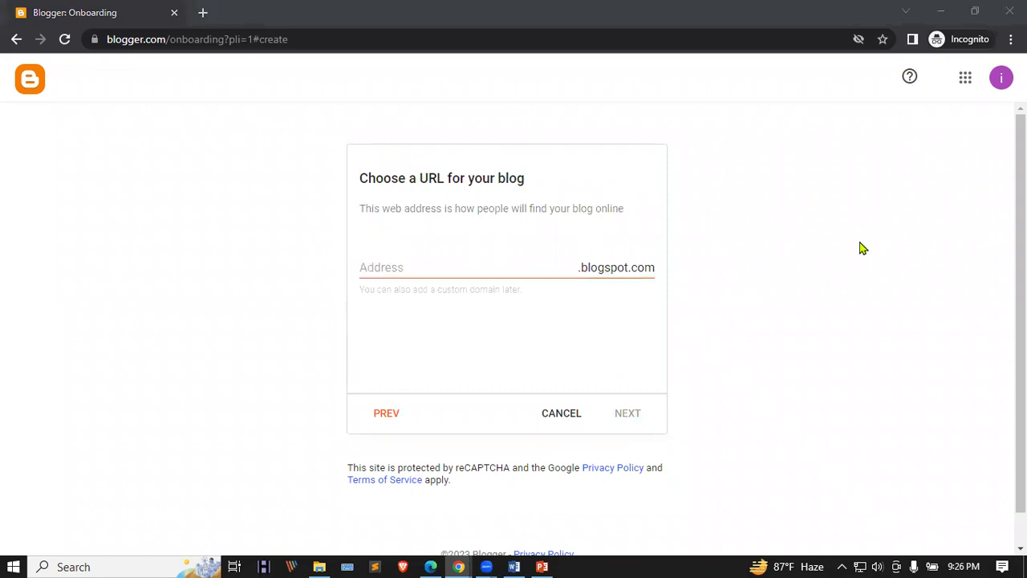
left_click(401, 266)
type("shishir916")
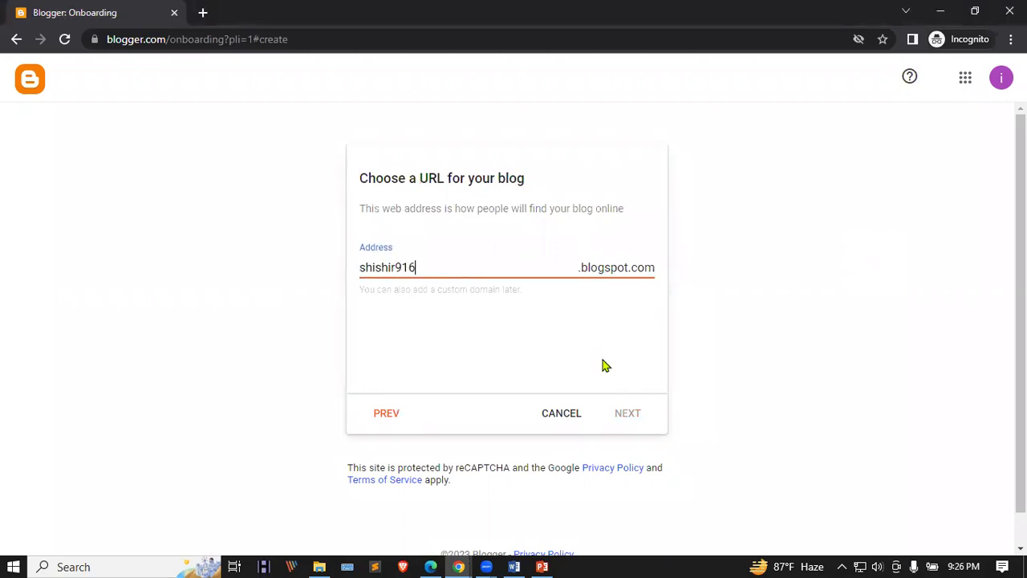
left_click(575, 351)
left_click(625, 413)
Enter the owner's first name as the display name and try to finish creating the blog
left_click(468, 269)
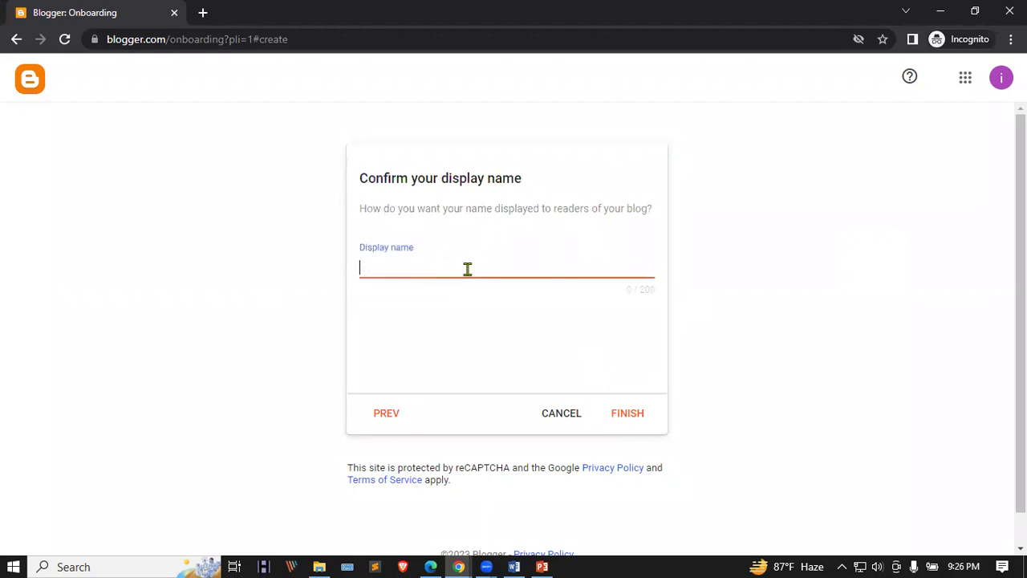
type("shishir916")
key("BackSpace")
key("BackSpace")
key("BackSpace")
left_click(641, 429)
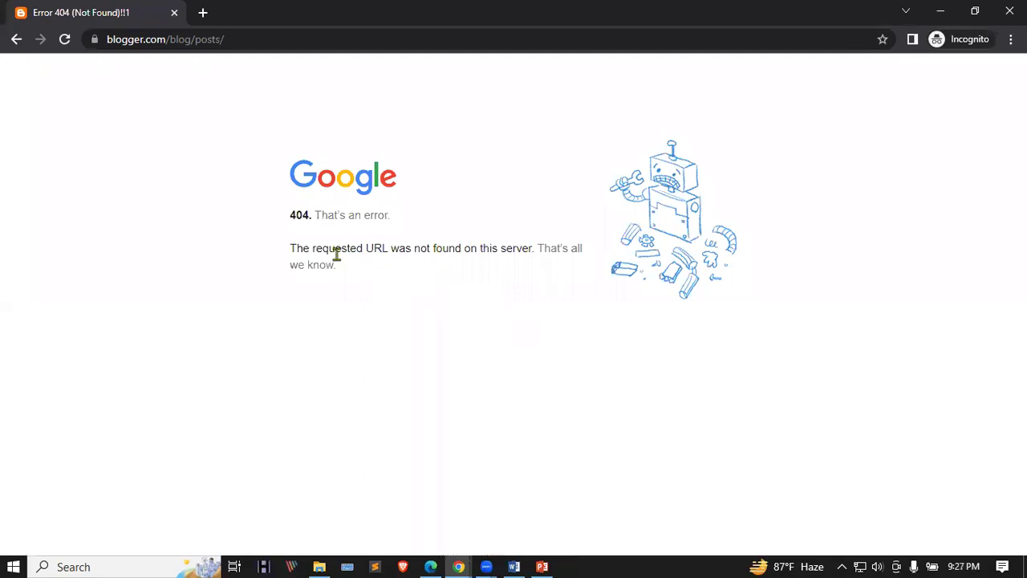
Return from the error page to the blog creation form and dismiss the cookie notice again
left_click_drag(321, 248, 604, 257)
left_click(479, 293)
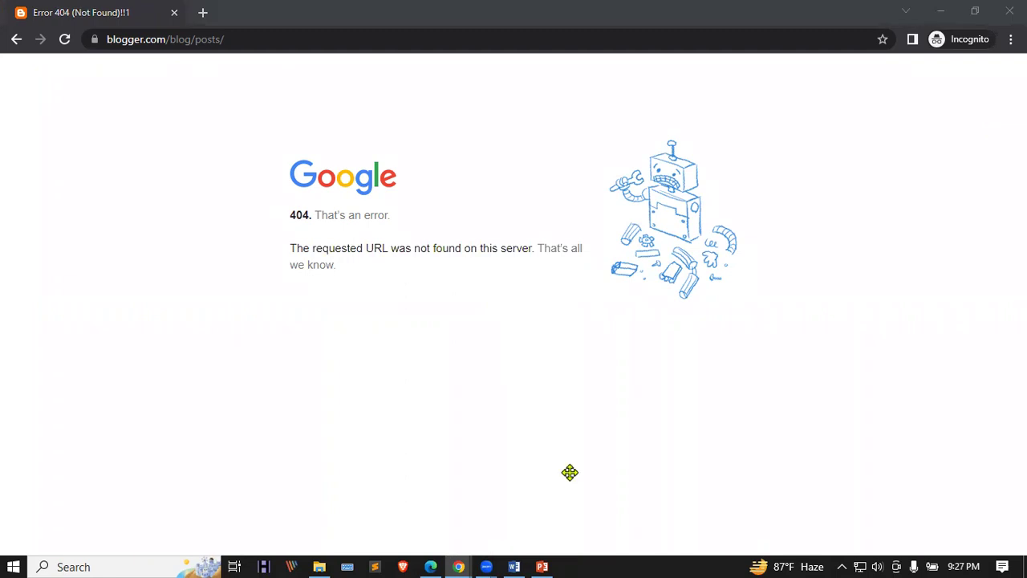
left_click(457, 566)
left_click(21, 38)
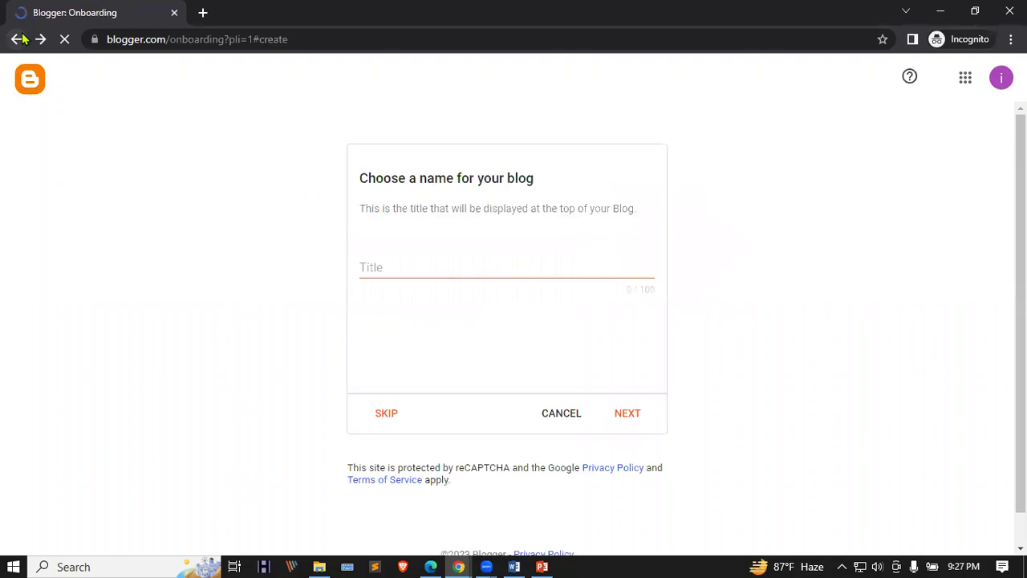
left_click(871, 175)
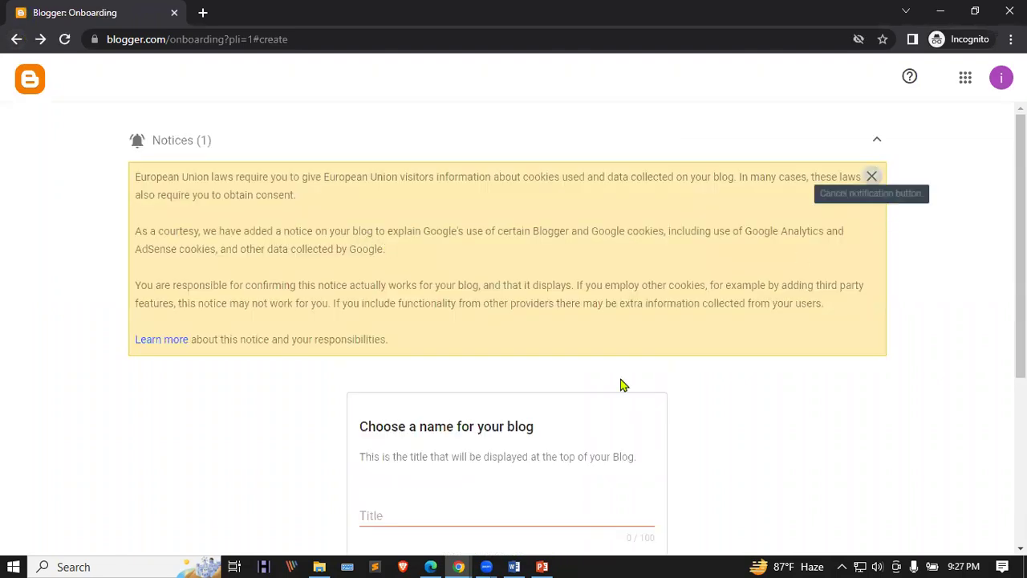
Title the blog "pro task" and submit proreview916 as its blogspot address
left_click(386, 233)
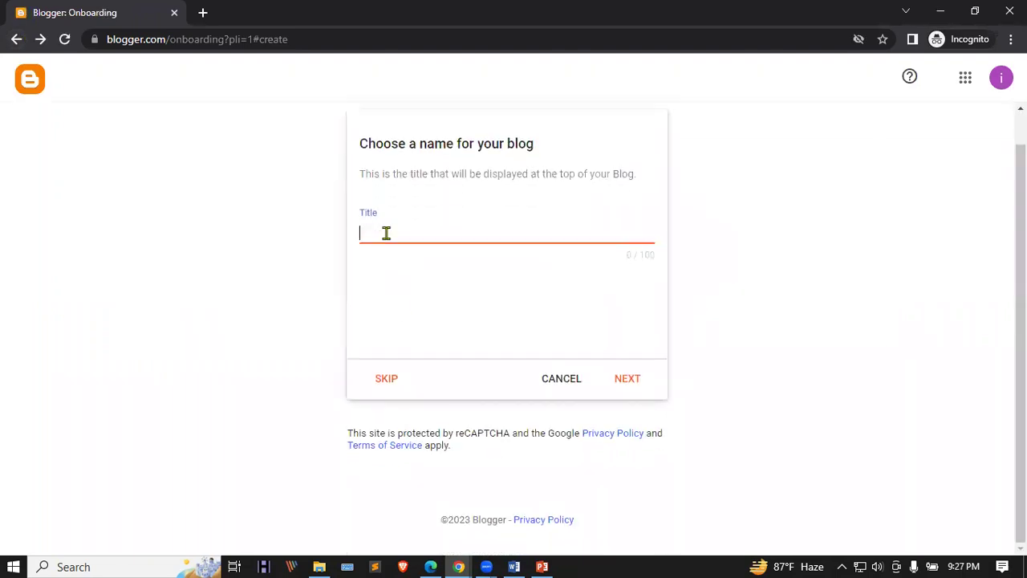
type("te")
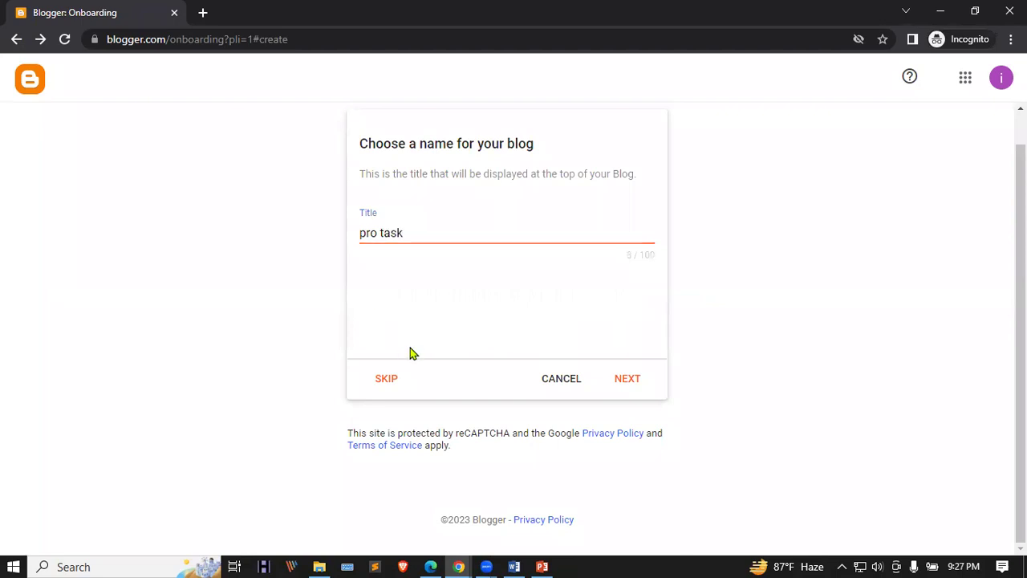
left_click(630, 382)
left_click(472, 231)
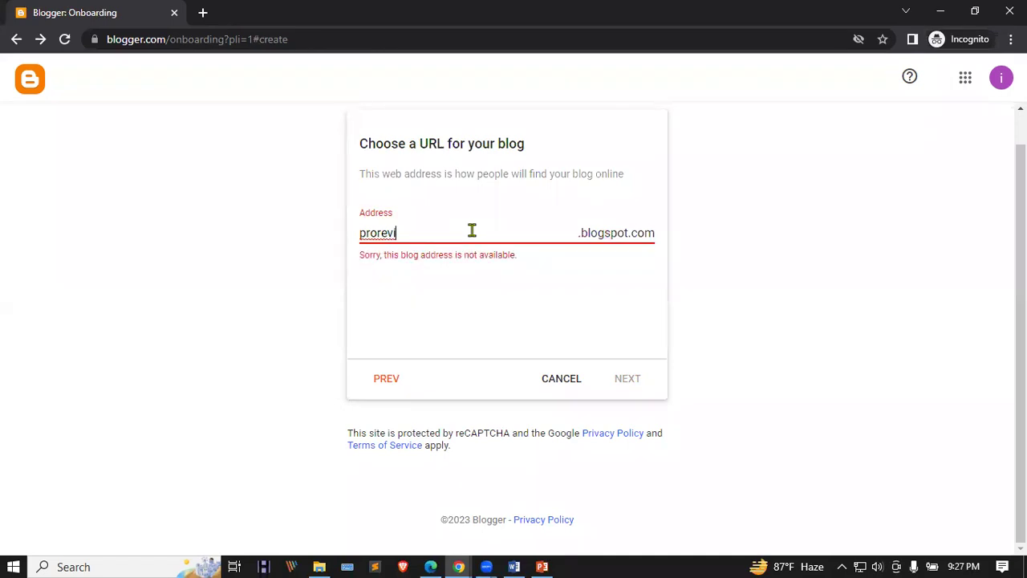
type("ew916")
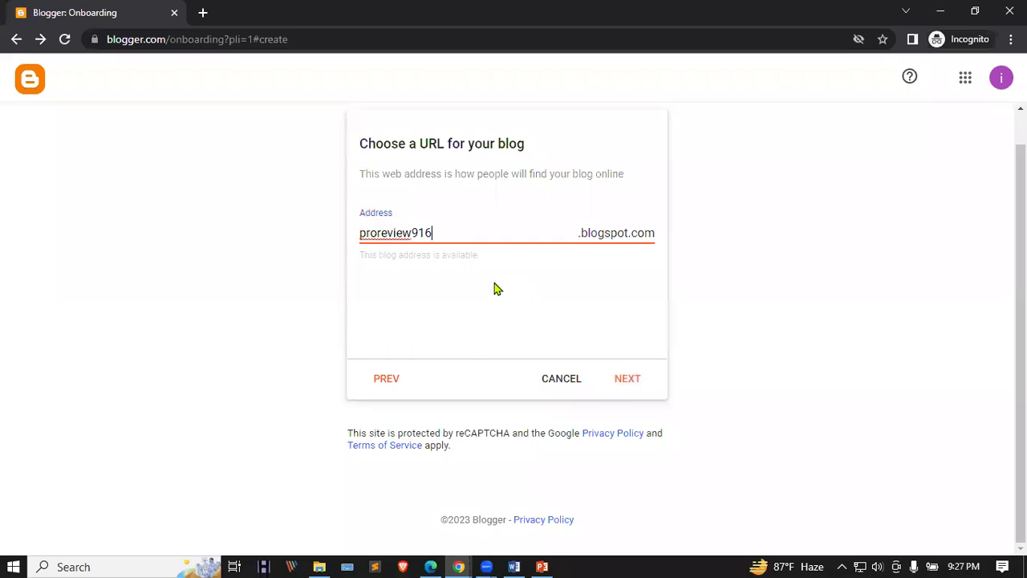
left_click(623, 388)
Enter a display name beginning with "product Vi", try to finish creating the blog, and reload the page
left_click(467, 233)
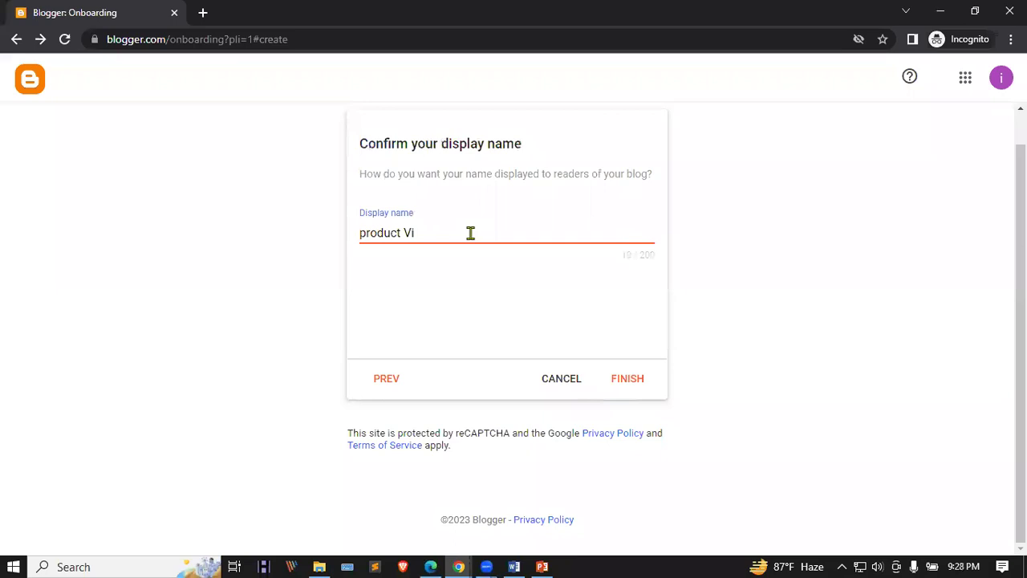
type("s")
type("s")
left_click(634, 377)
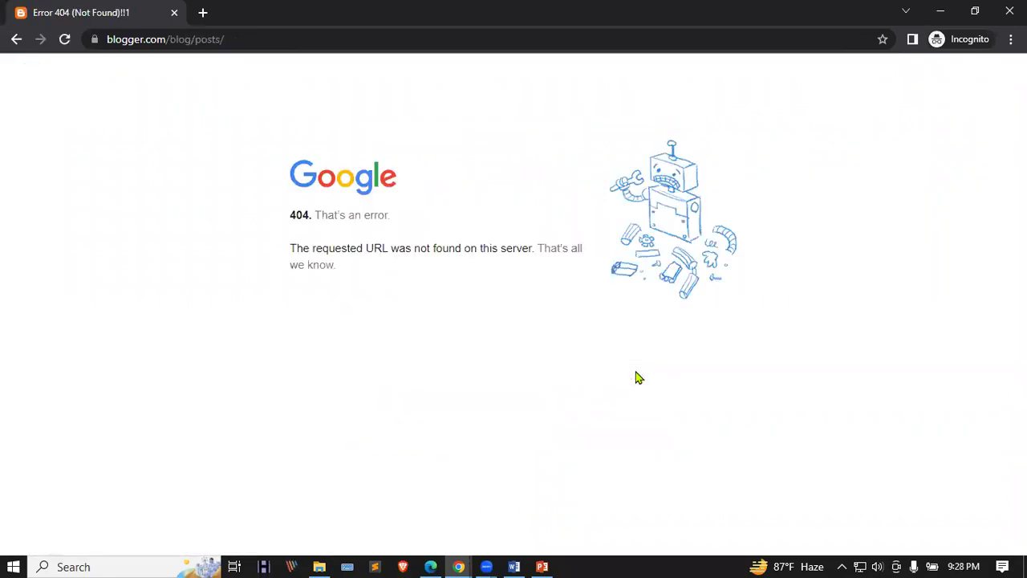
left_click(62, 39)
Switch to the regular browser window signed in to the other account and open Blogger in a new tab
key("alt+Tab")
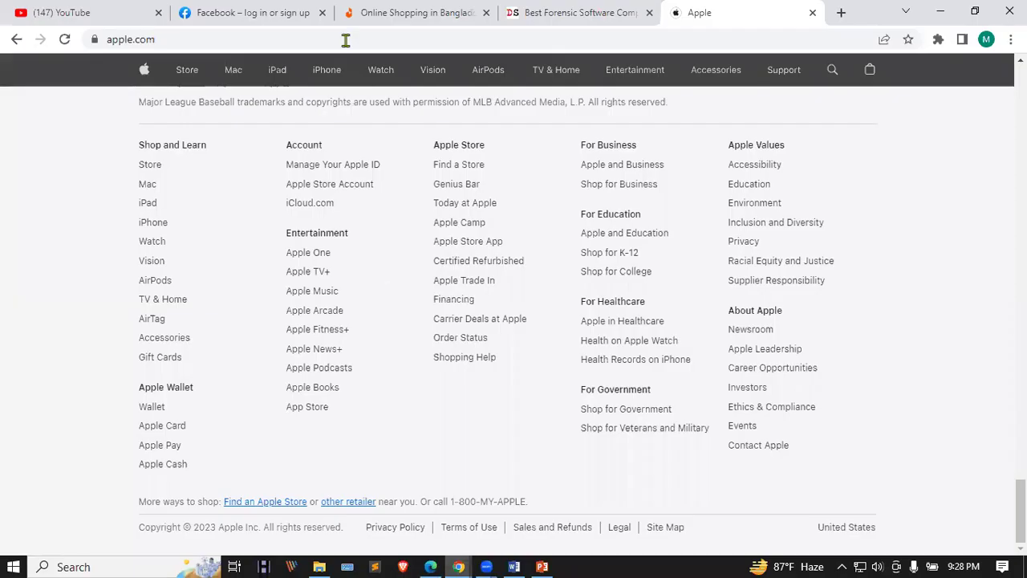
left_click(838, 13)
type("blo")
key("Return")
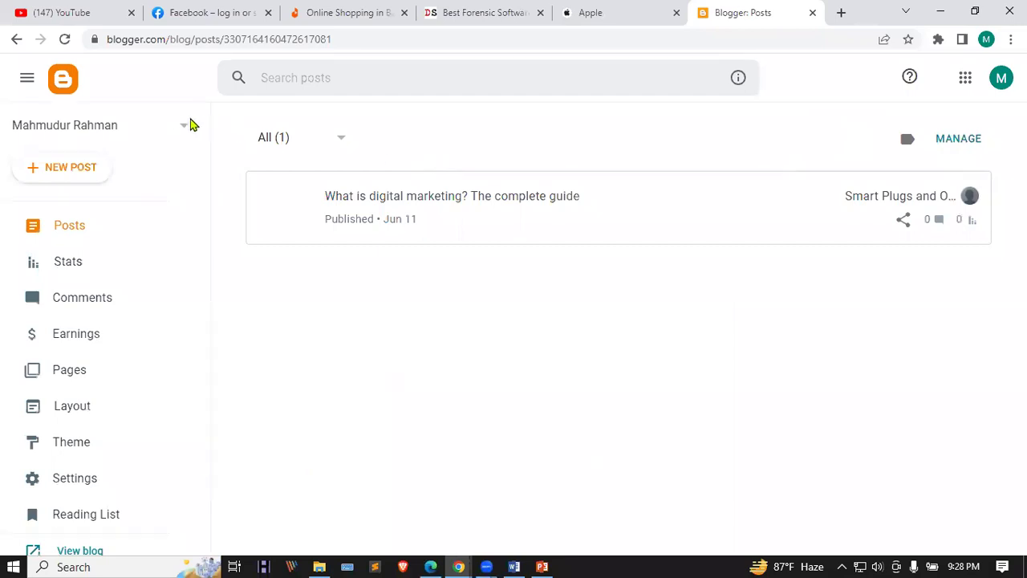
Open the existing blog's settings and bring up the user profile for editing
scroll(115, 298, "down", 2)
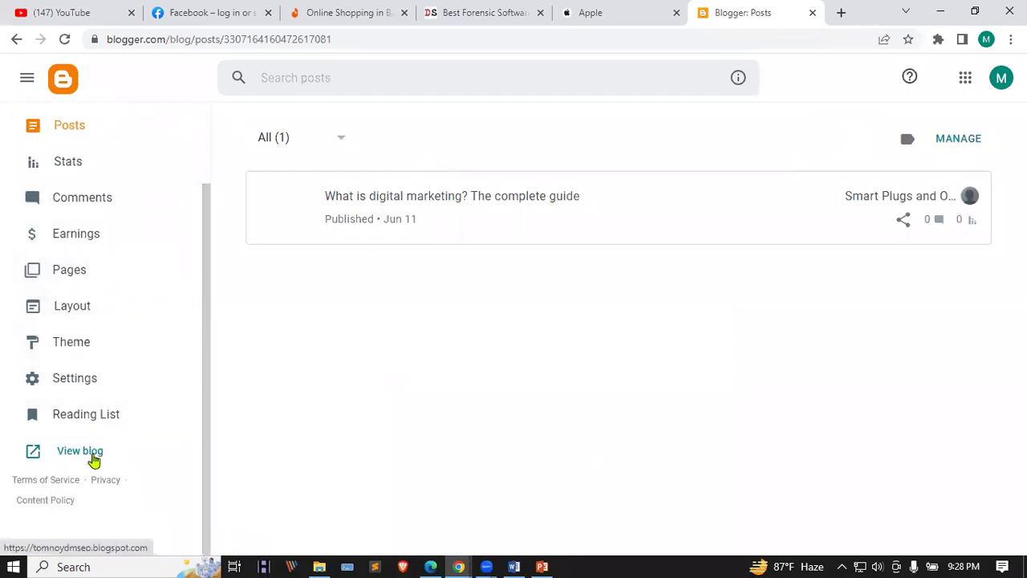
left_click(99, 386)
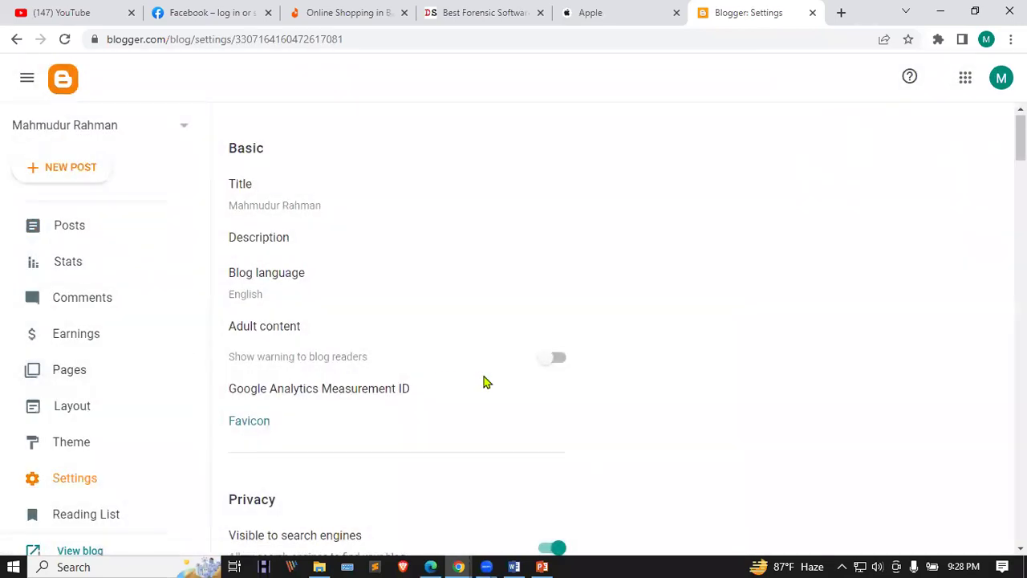
scroll(490, 381, "down", 20)
scroll(495, 381, "down", 4)
scroll(495, 380, "up", 6)
scroll(496, 381, "down", 6)
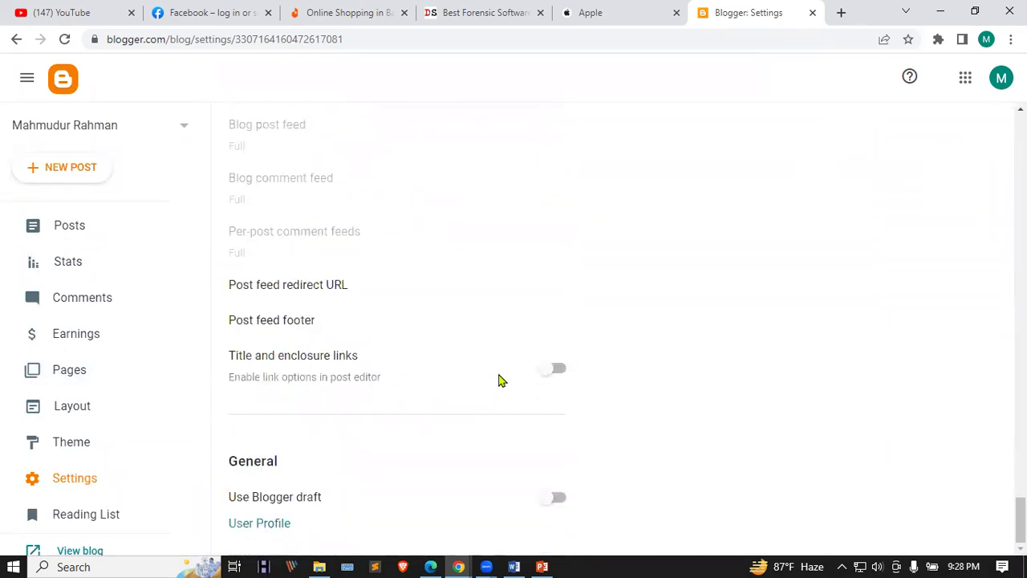
left_click(254, 525)
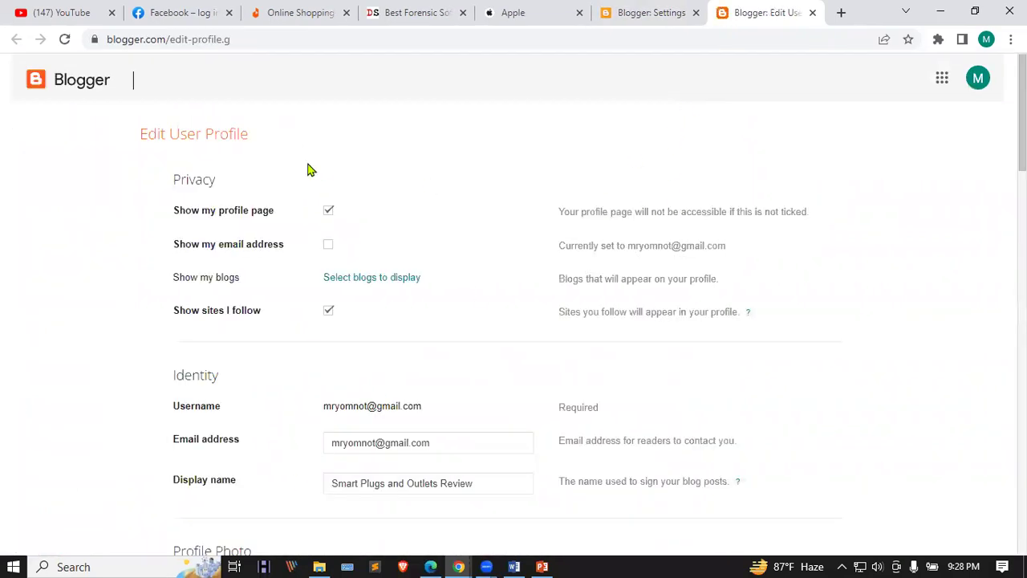
Request deletion of the Blogger user profile and verify the identity with the account password
scroll(460, 176, "down", 9)
scroll(461, 176, "down", 10)
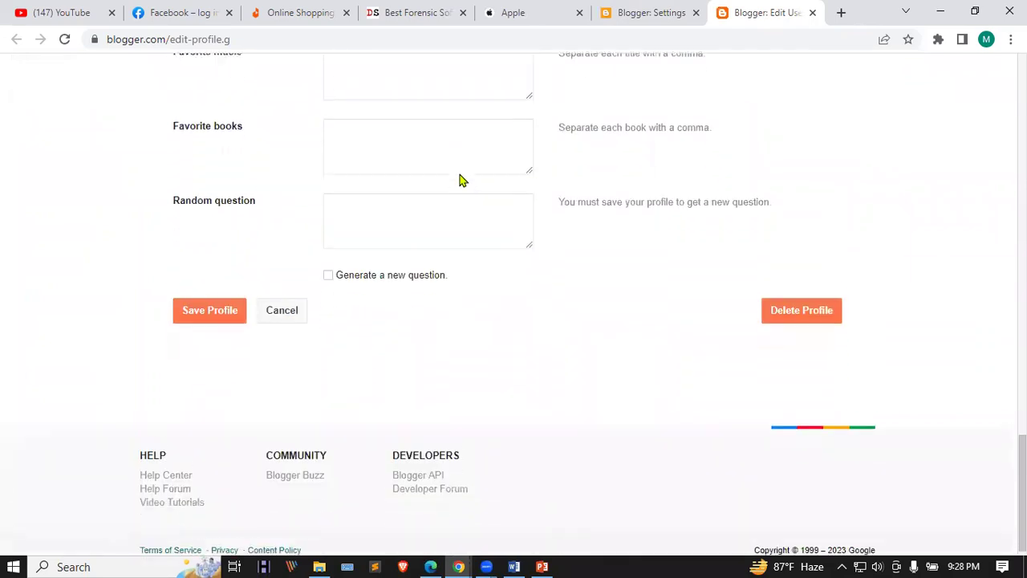
scroll(461, 181, "down", 1)
left_click(793, 300)
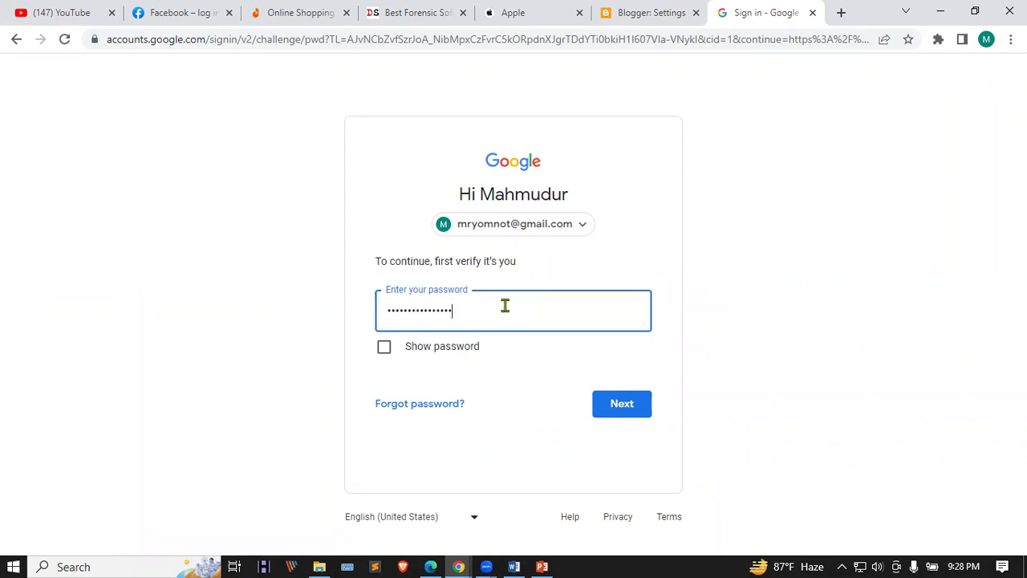
key("Return")
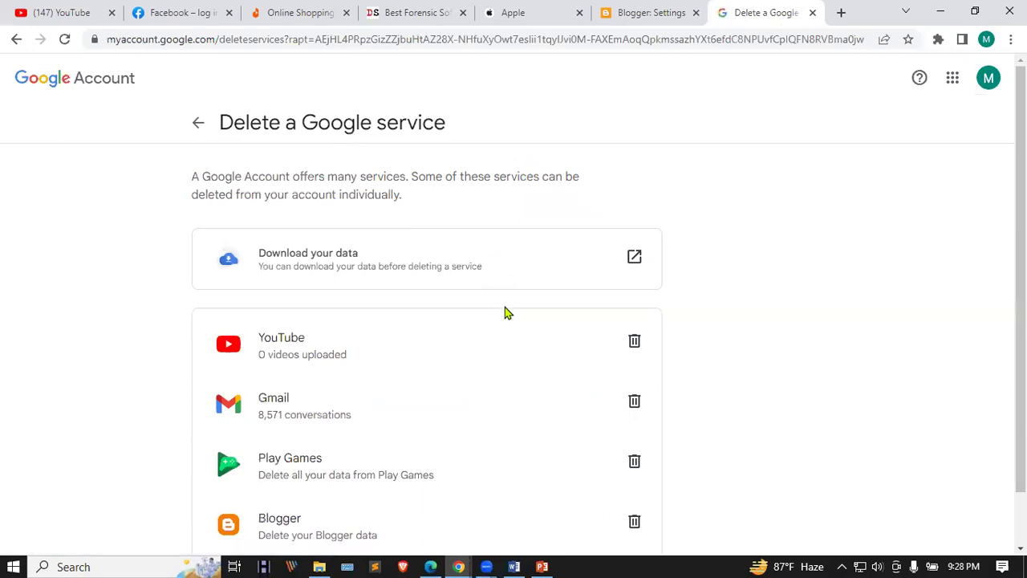
Delete the Blogger service from the Google account, acknowledging that the profile removal is permanent
scroll(547, 236, "down", 1)
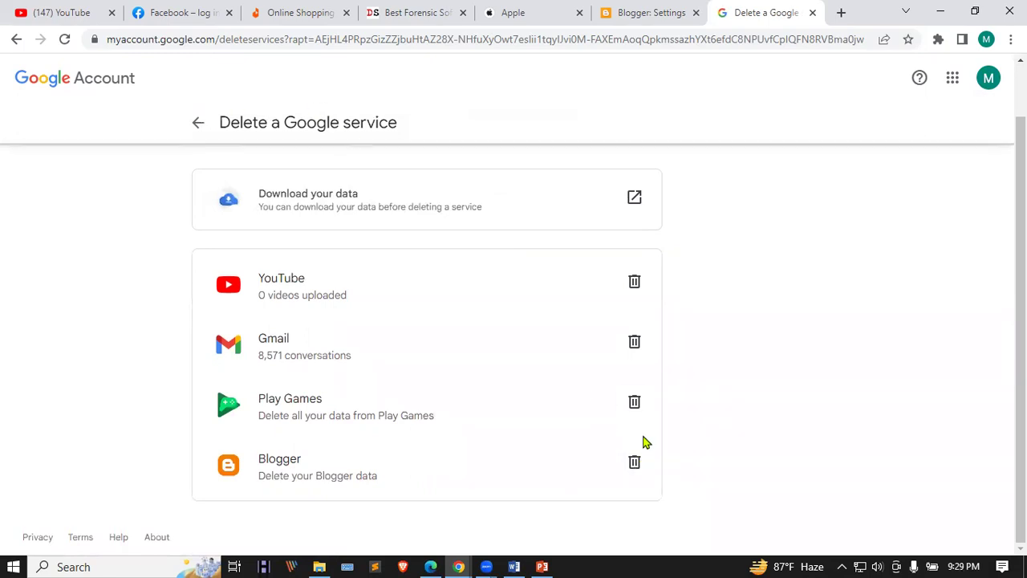
left_click(632, 468)
left_click(338, 436)
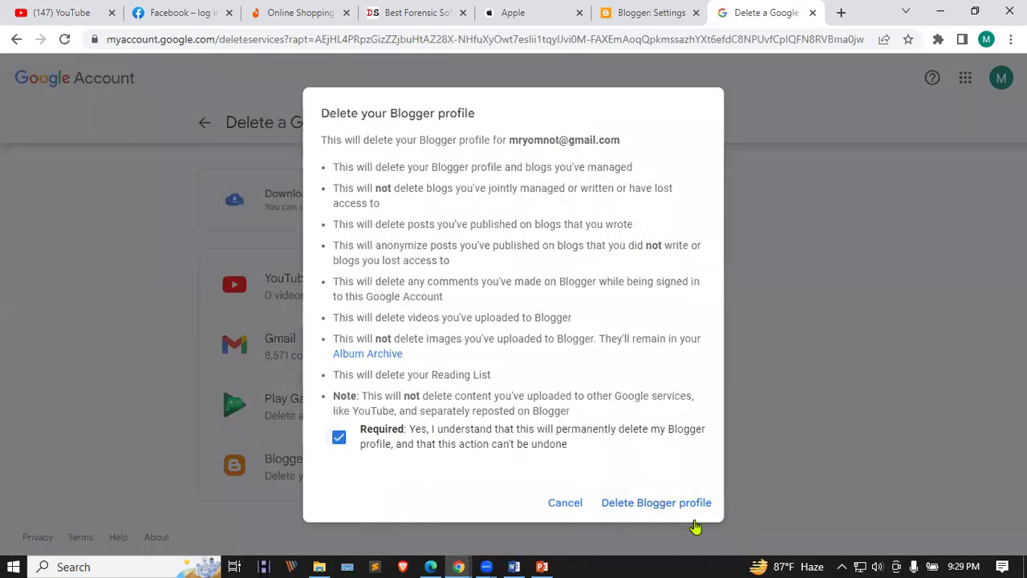
left_click(665, 505)
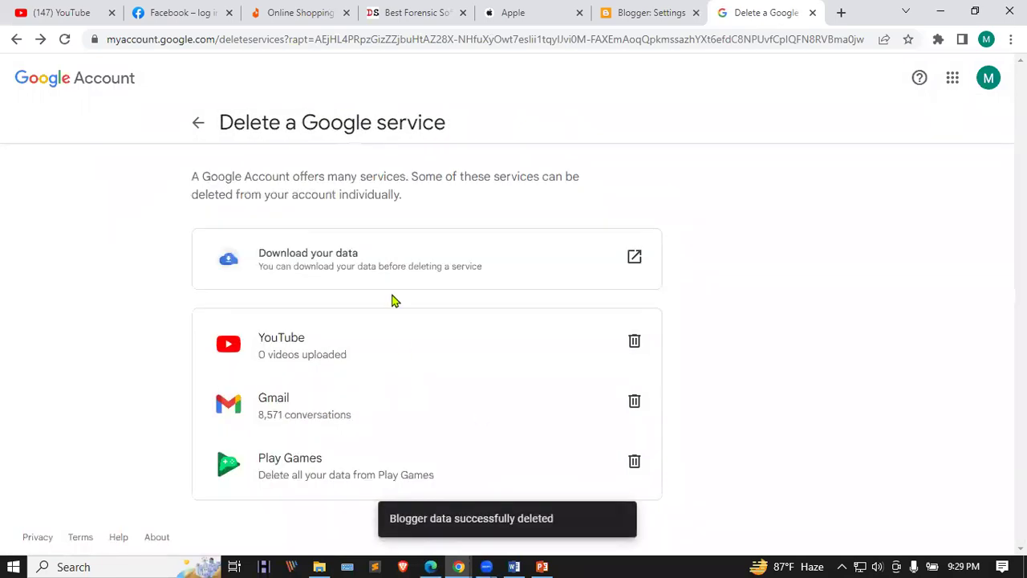
Leave the service deletion page, reload the Blogger settings page and close the Google account tab
left_click(198, 126)
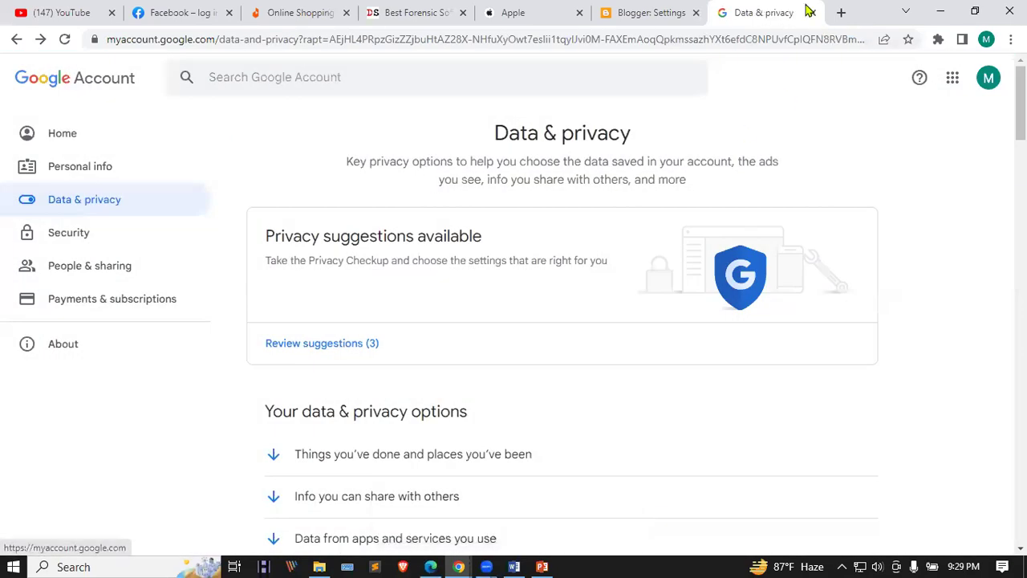
left_click(687, 11)
left_click(65, 40)
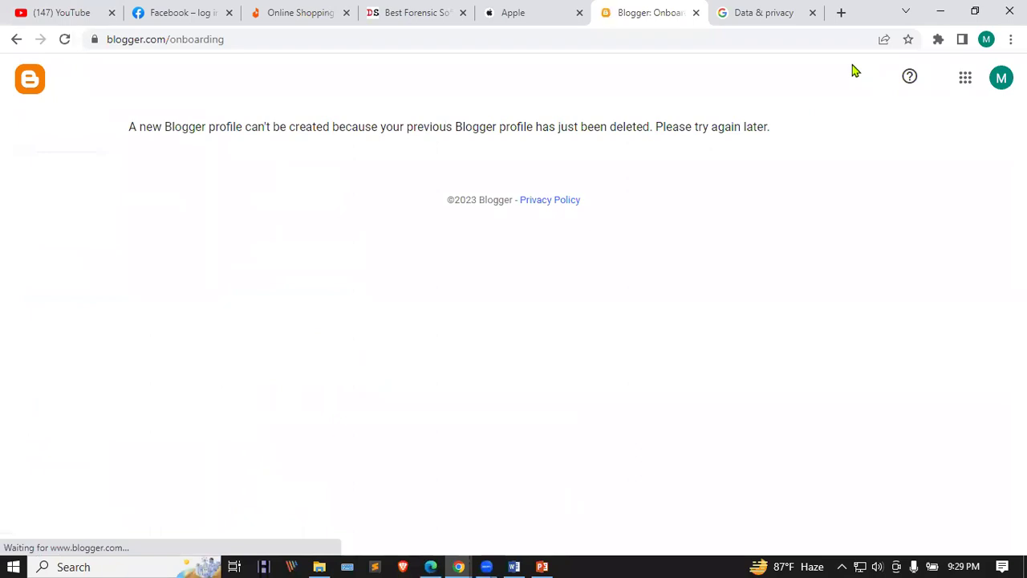
left_click(812, 13)
Open the Blogger homepage in place of the onboarding page
left_click(511, 39)
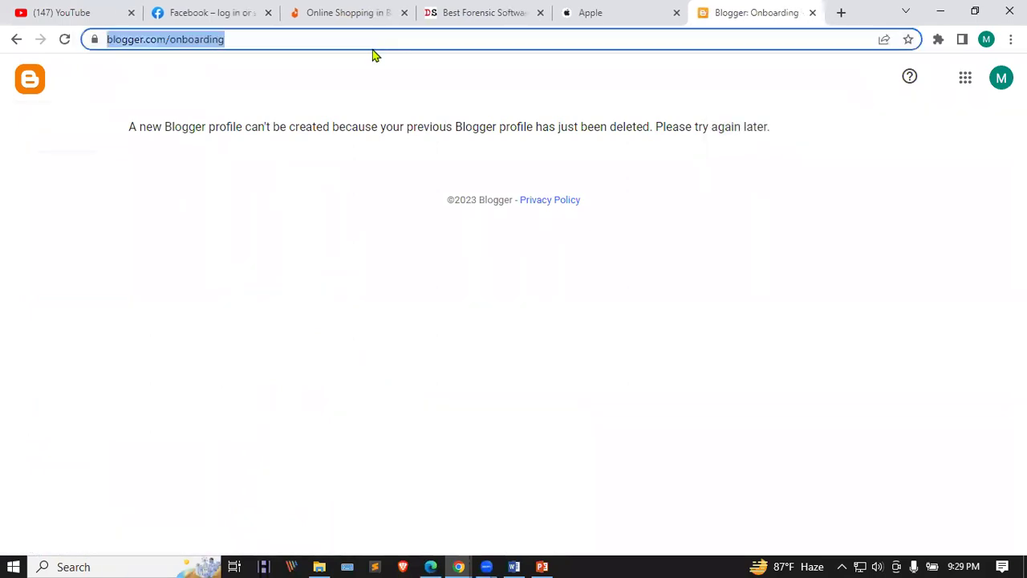
type("blo")
left_click(391, 68)
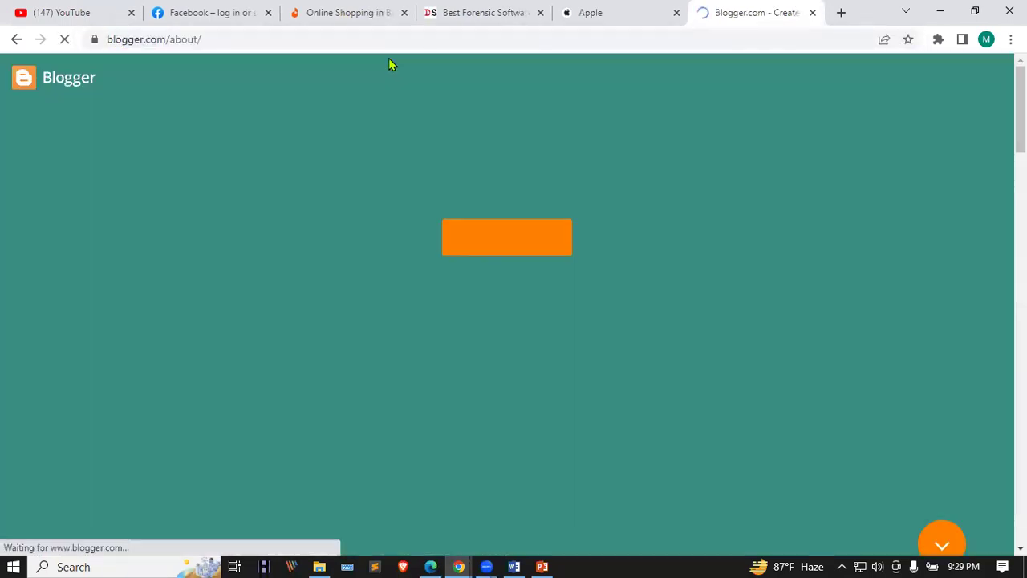
Try to create a blog with the existing Google account, entering the account password and declining the optional account setup suggestions
left_click(518, 246)
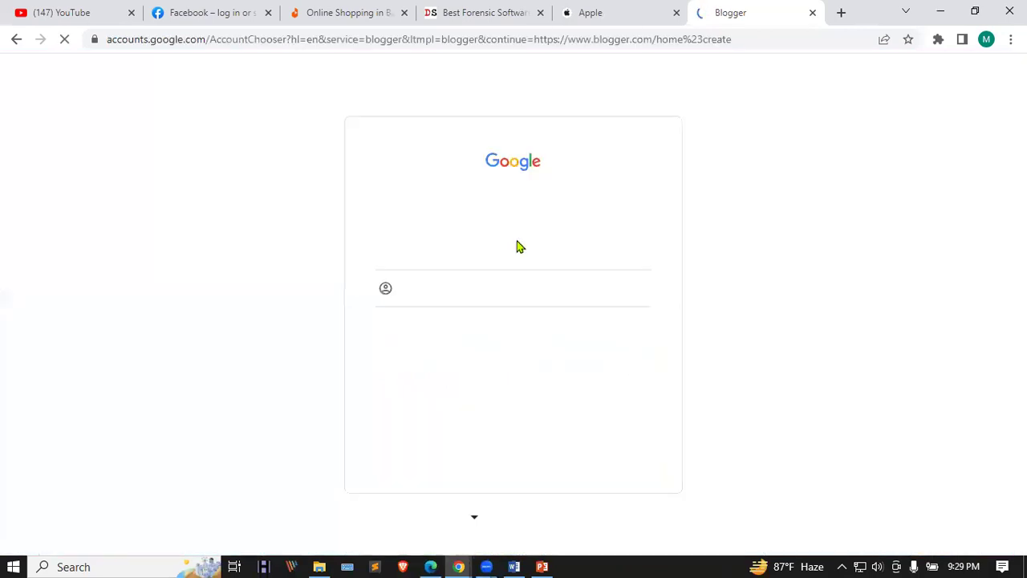
left_click(517, 246)
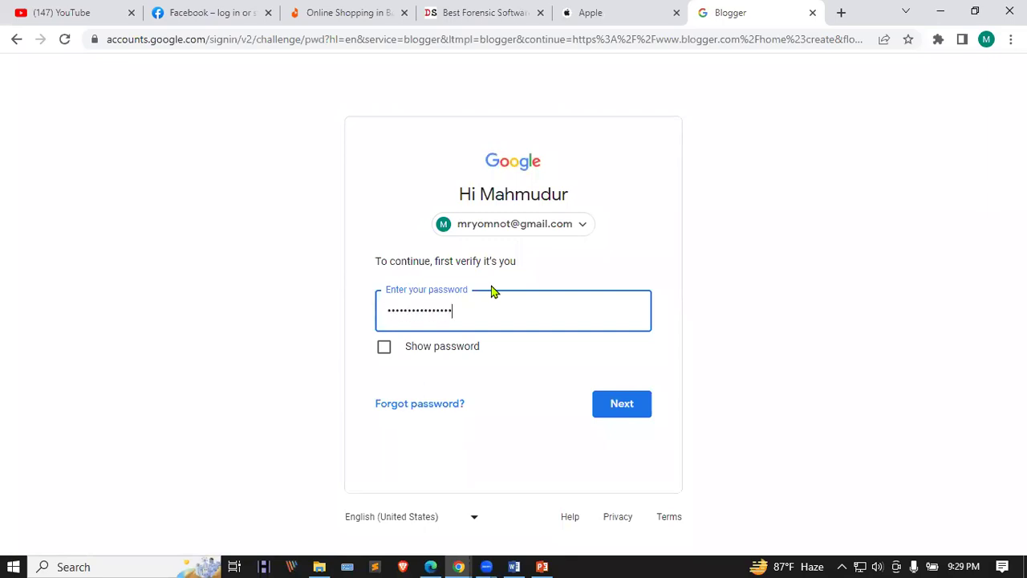
key("Return")
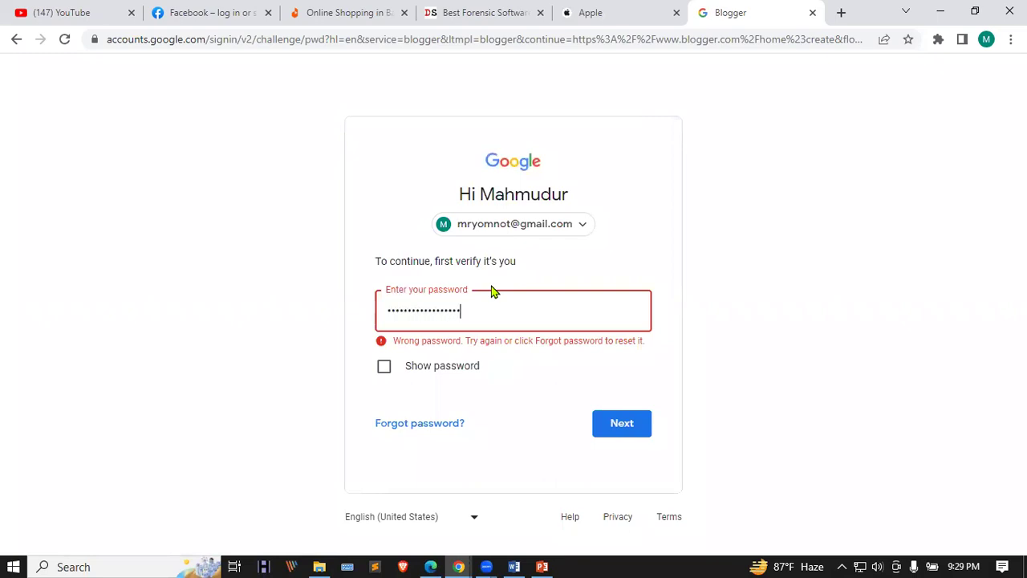
key("Return")
key("Return")
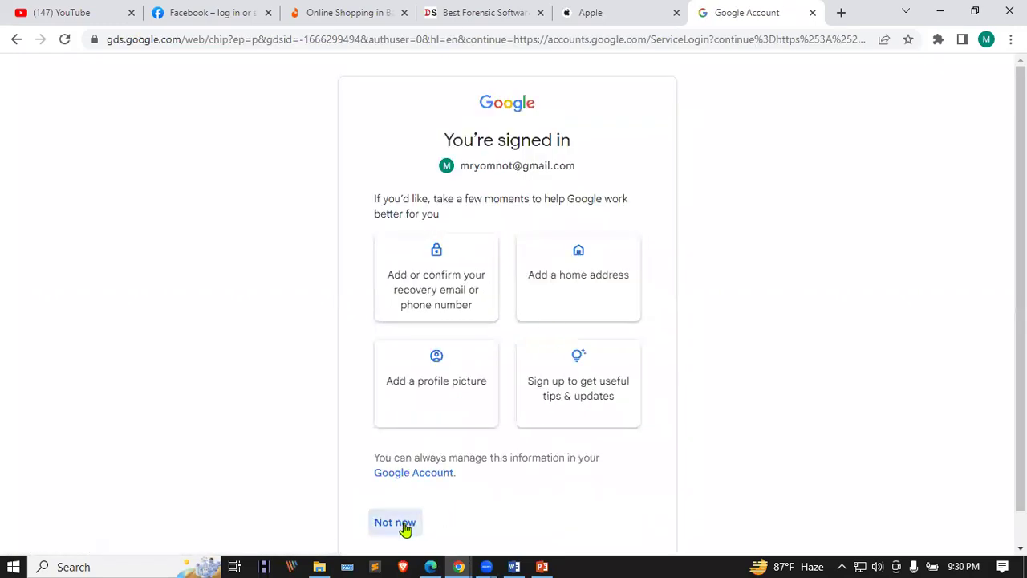
left_click(401, 524)
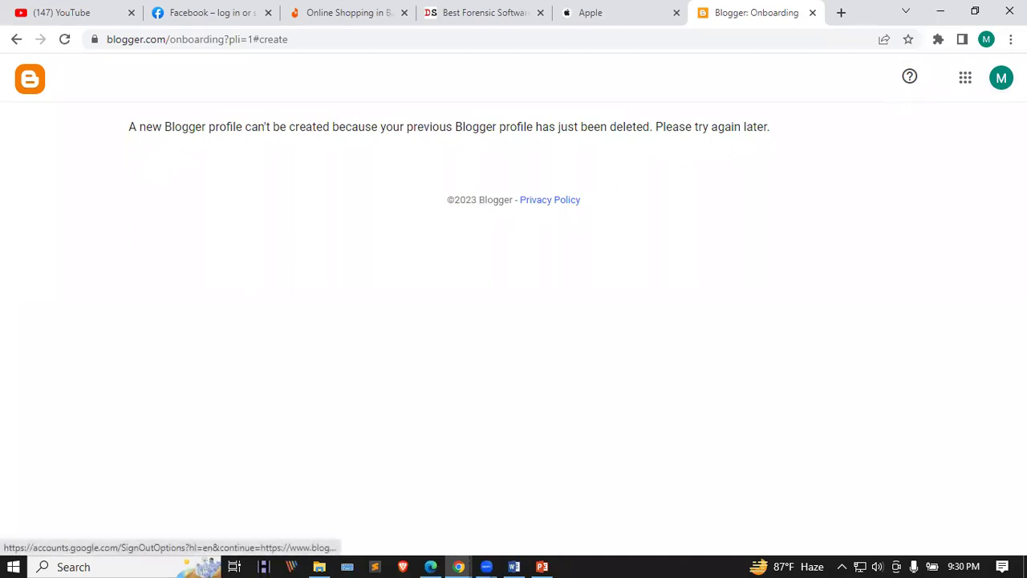
Try signing in again from the Blogger homepage with the same Google account, and close that browser tab
left_click(29, 82)
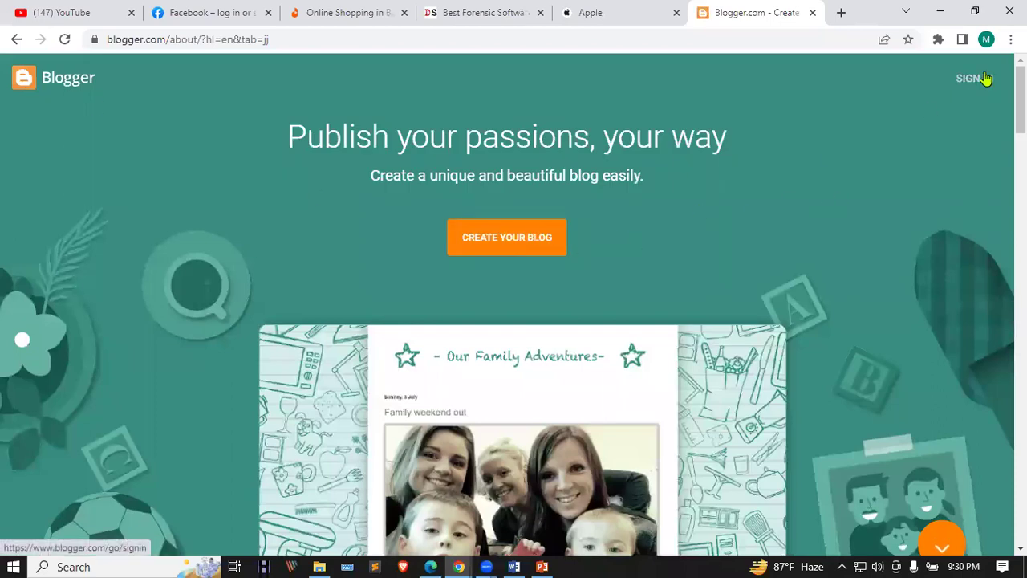
left_click(973, 79)
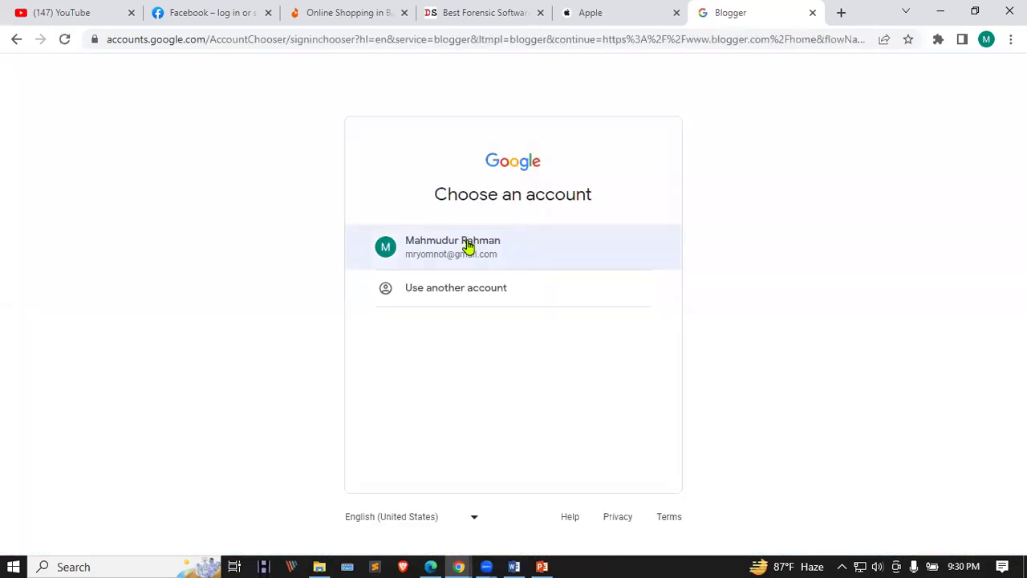
left_click(470, 245)
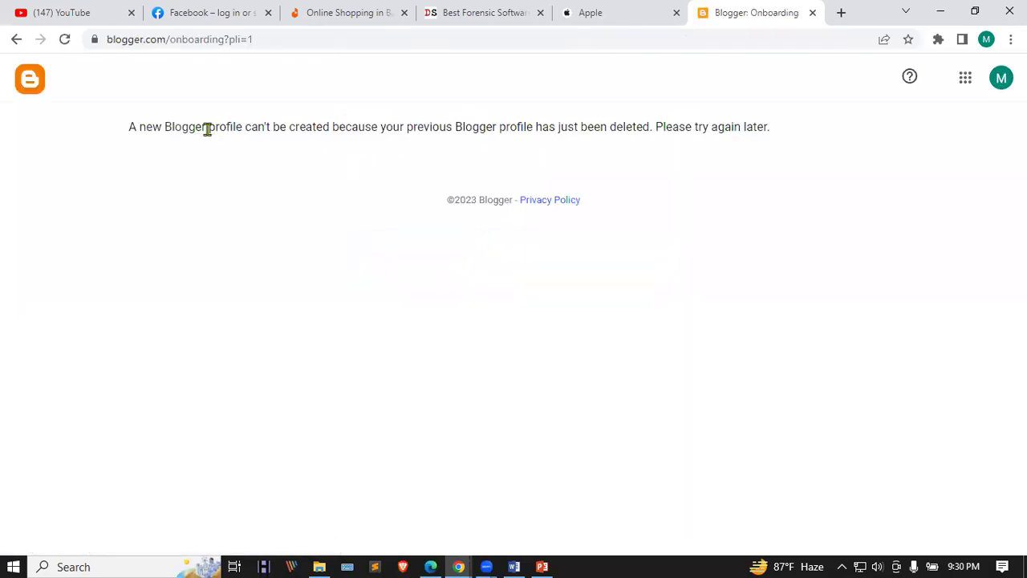
left_click(812, 14)
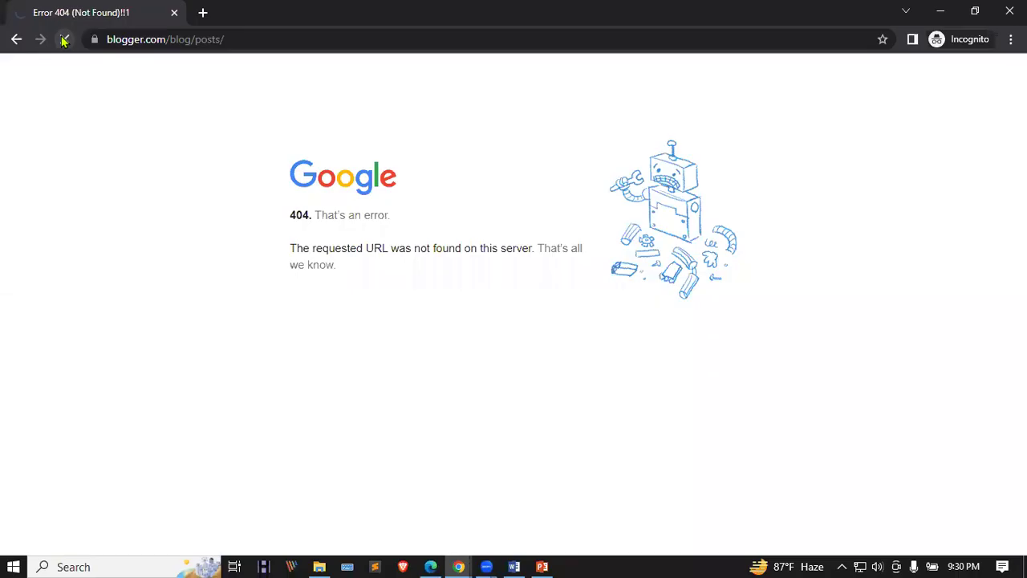
Go back from the error page in the Incognito window to the blog onboarding form and dismiss its cookie notice
left_click(64, 40)
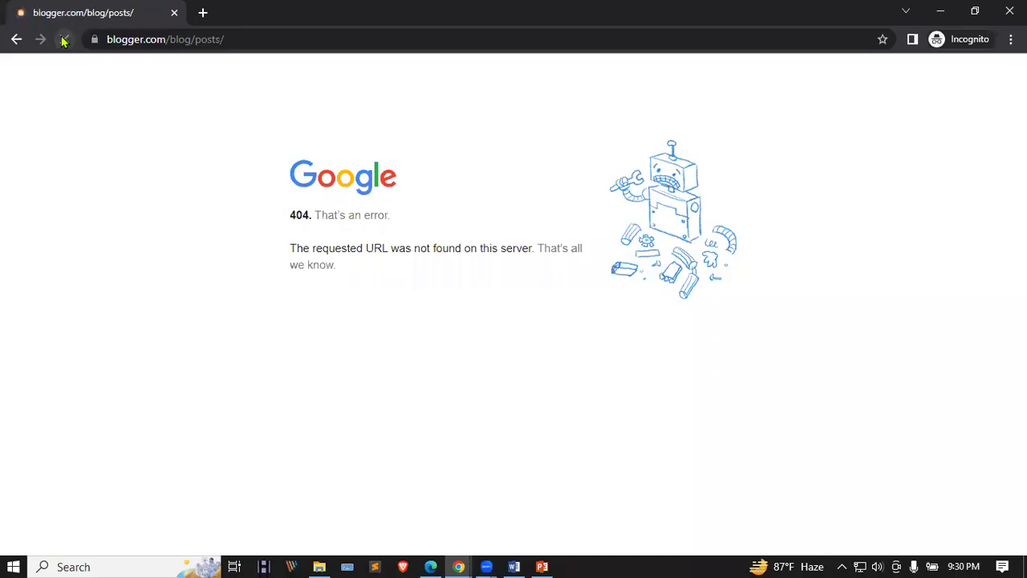
left_click(16, 39)
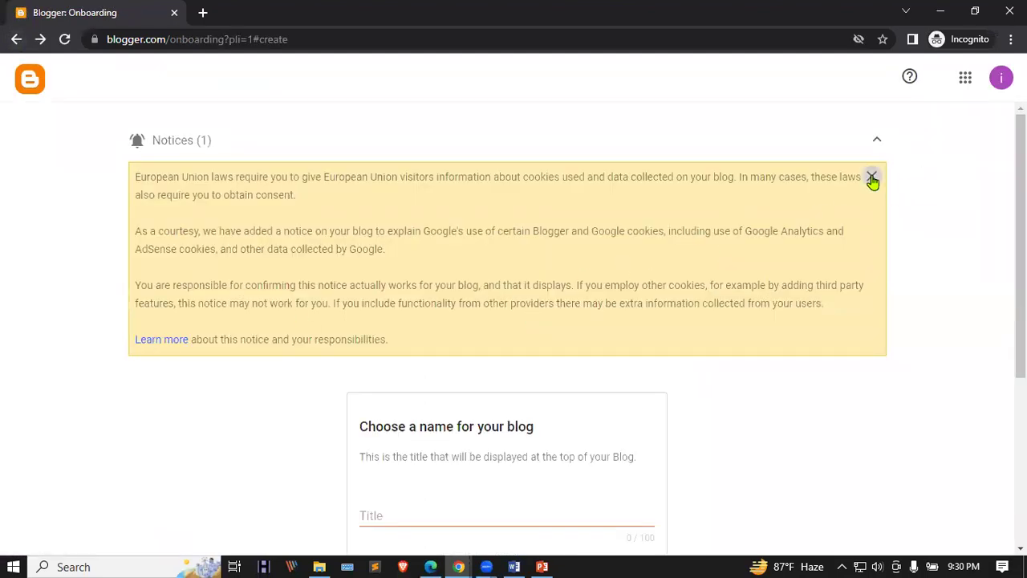
left_click(872, 177)
Title the new blog "products reviews" and continue to the address choice
left_click(390, 268)
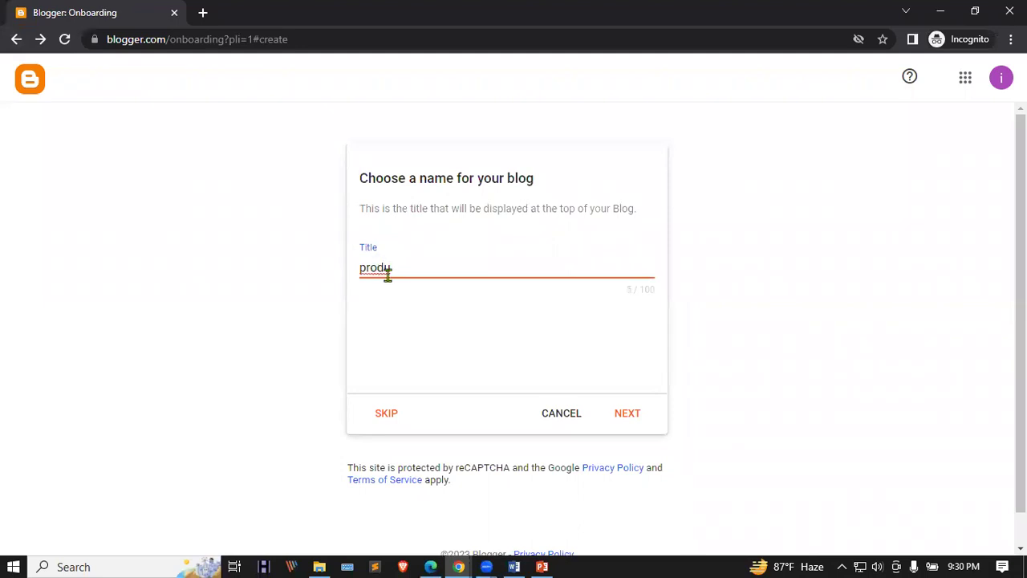
left_click(384, 305)
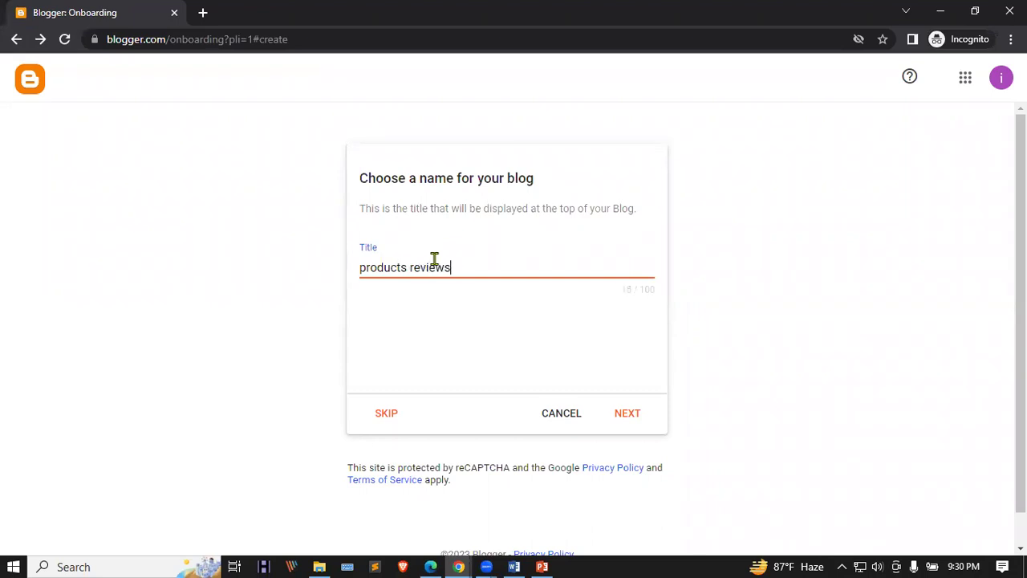
left_click(627, 414)
Set the blog address to productsview916.blogspot.com and continue to the display name
left_click(474, 267)
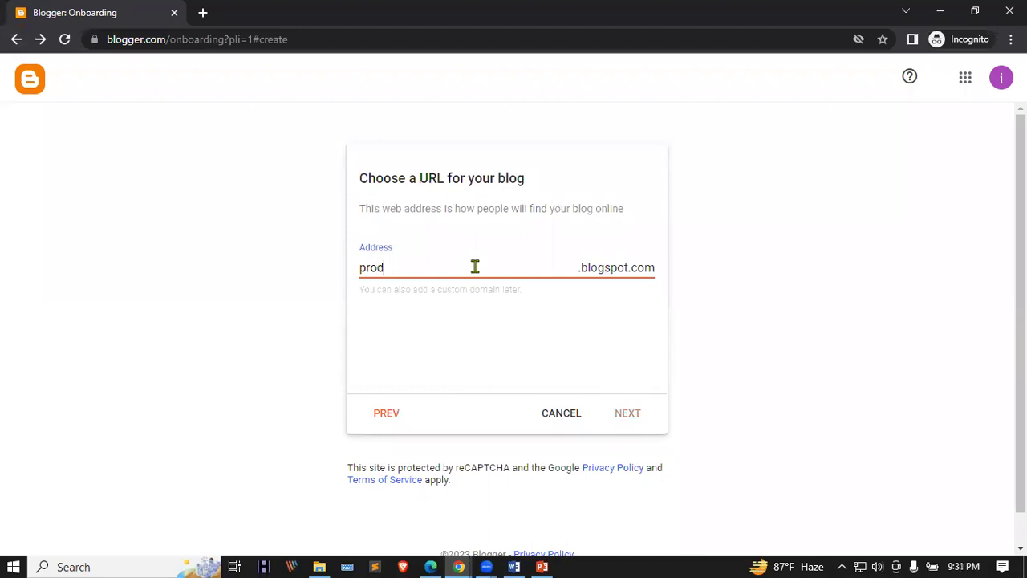
type("productsviews")
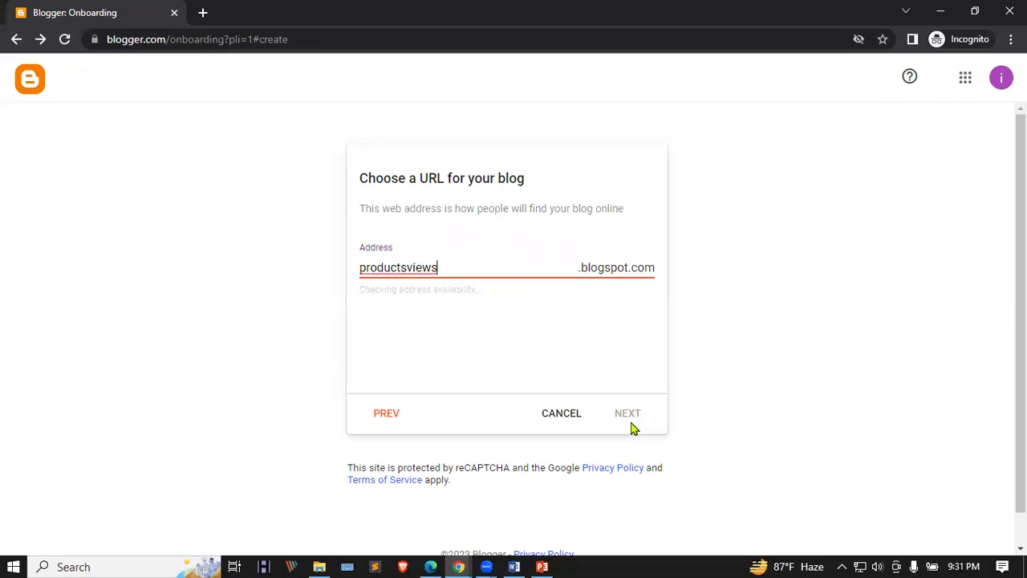
key("BackSpace")
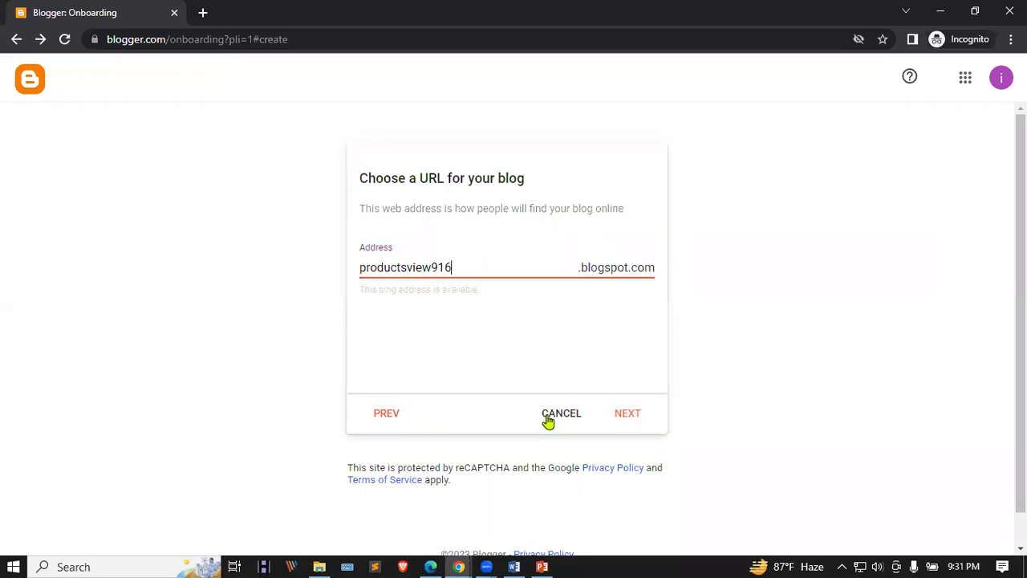
left_click(628, 414)
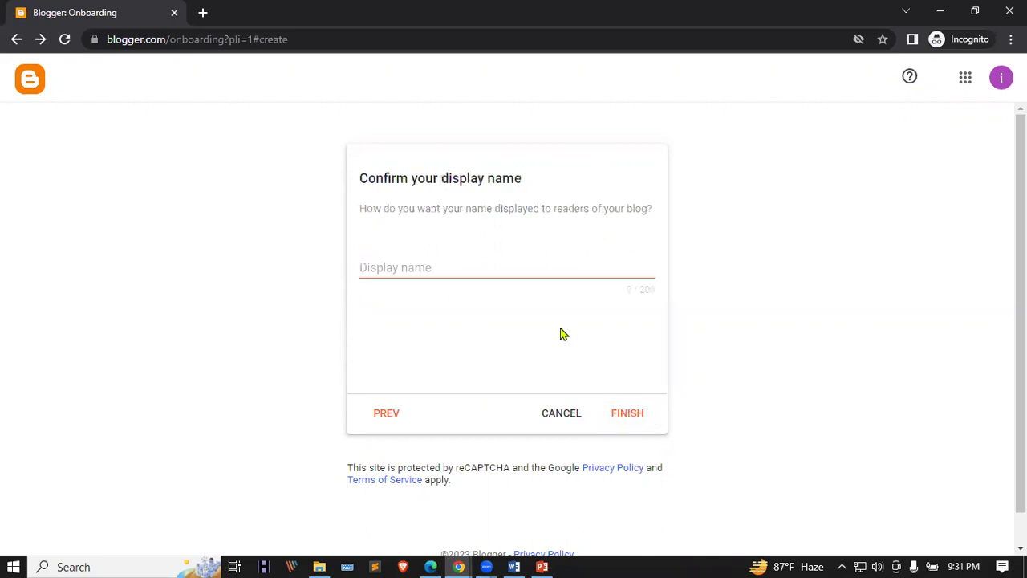
Set the display name to "product view", finish creating the blog and dismiss the cookie notice on the posts page
left_click(488, 263)
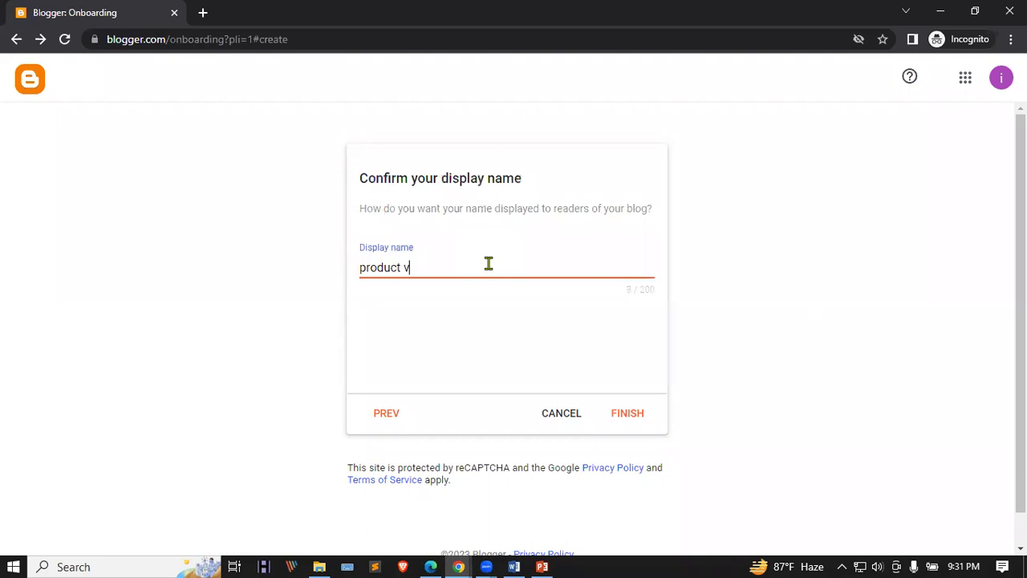
left_click(634, 416)
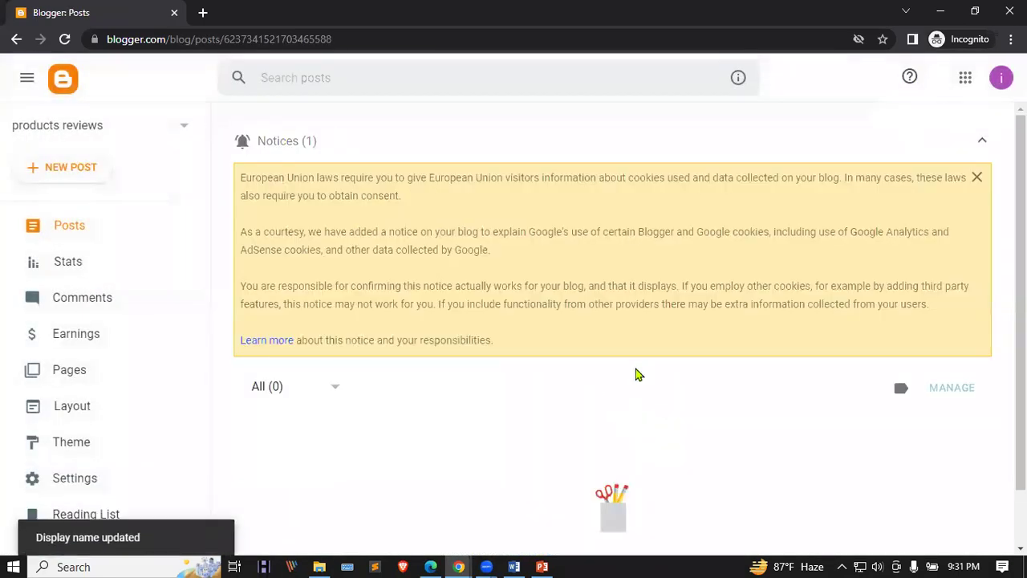
left_click(978, 179)
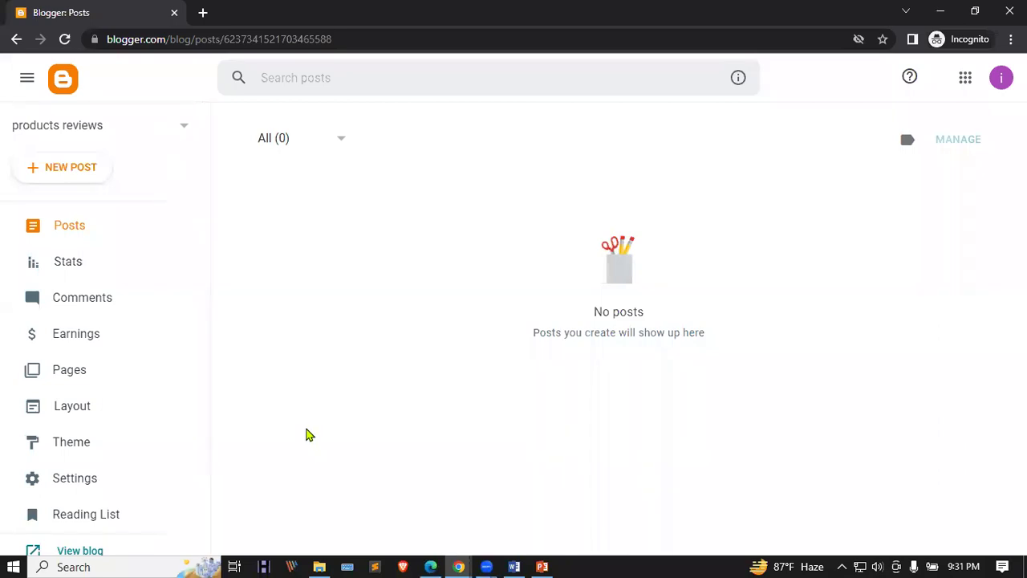
Create a new blank post, leave its title and body empty, and return to the posts list
scroll(153, 175, "down", 1)
scroll(150, 182, "down", 1)
scroll(153, 200, "up", 2)
left_click(48, 170)
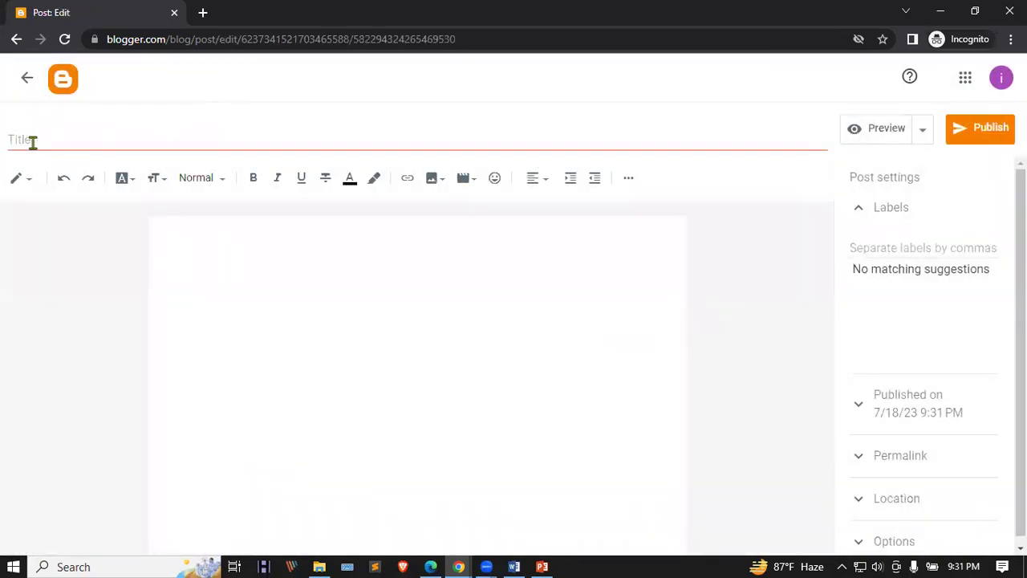
left_click(33, 142)
left_click(264, 271)
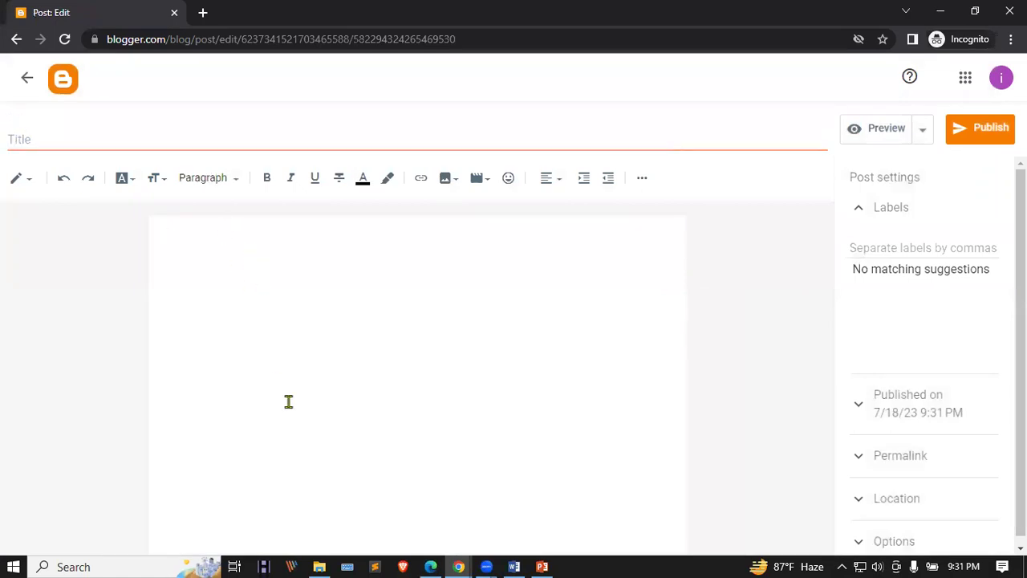
left_click(32, 80)
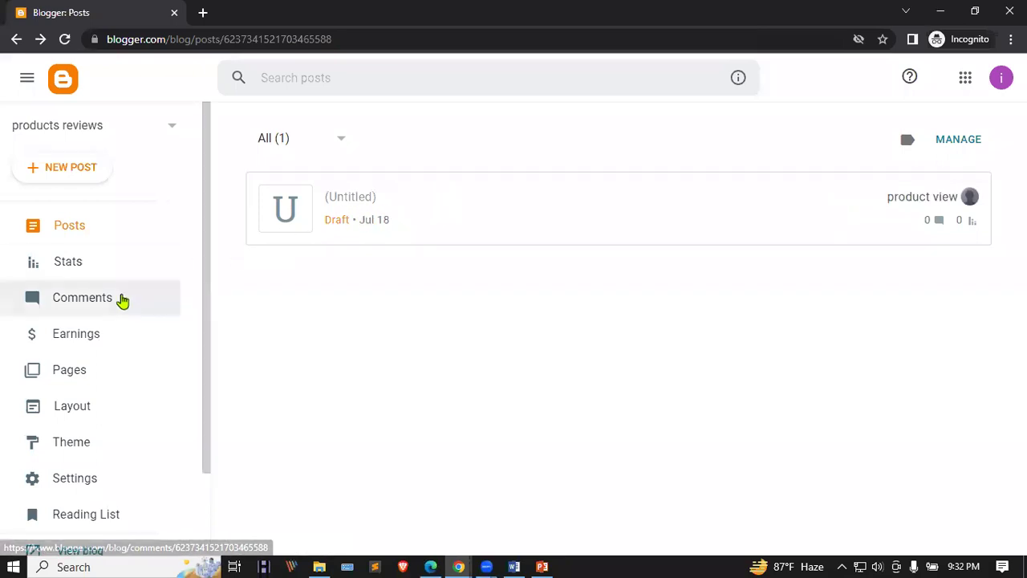
Look through the blog's Stats, Comments, Earnings and Pages sections
left_click(114, 266)
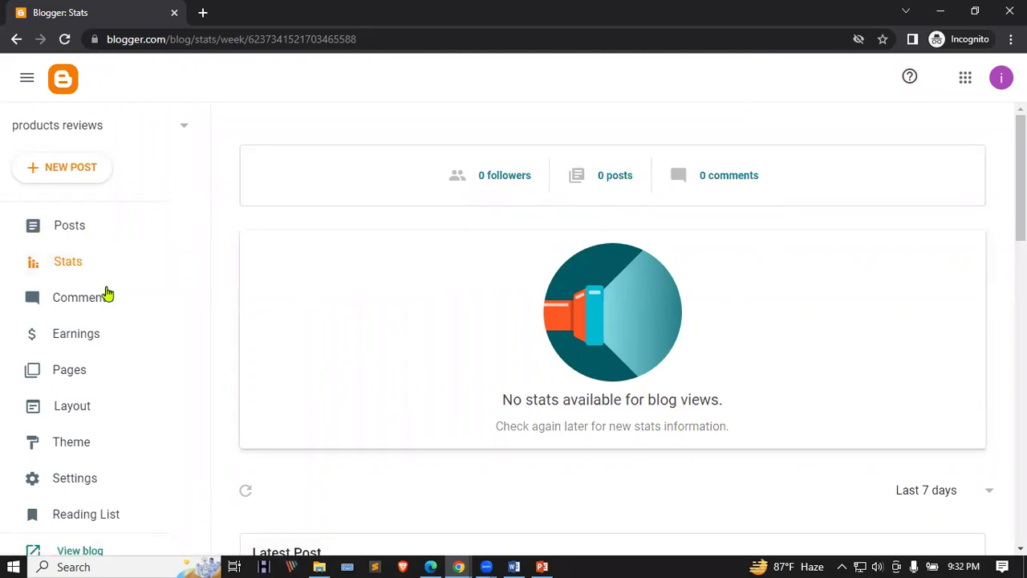
left_click(62, 310)
left_click(85, 337)
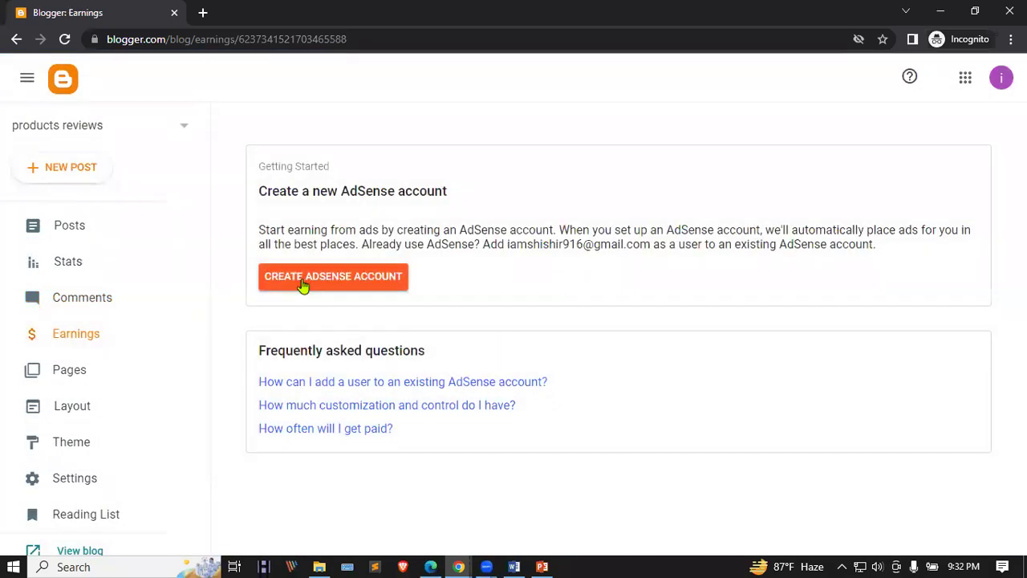
left_click(58, 372)
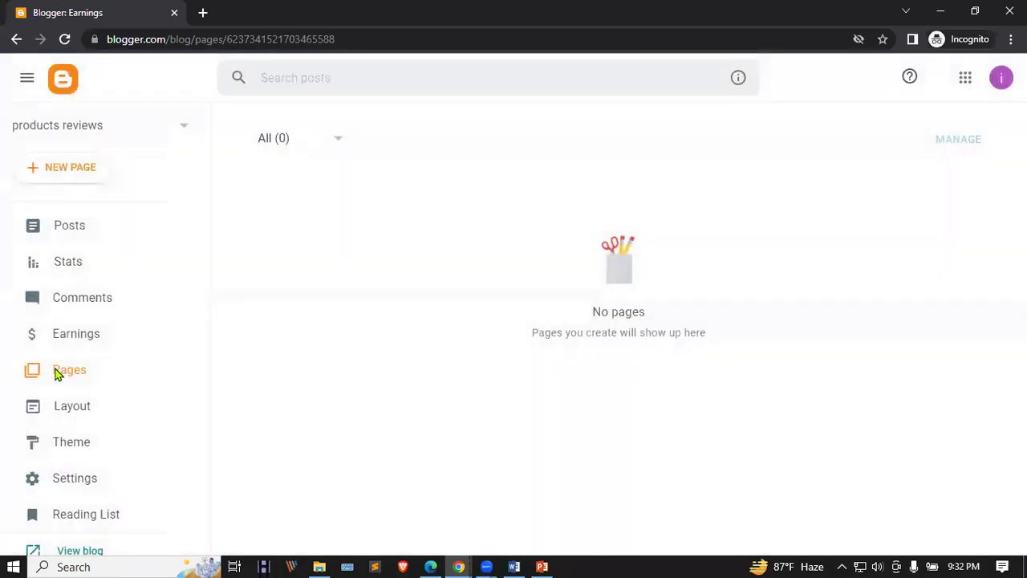
View the blog's gadget layout and browse the available themes
left_click(80, 406)
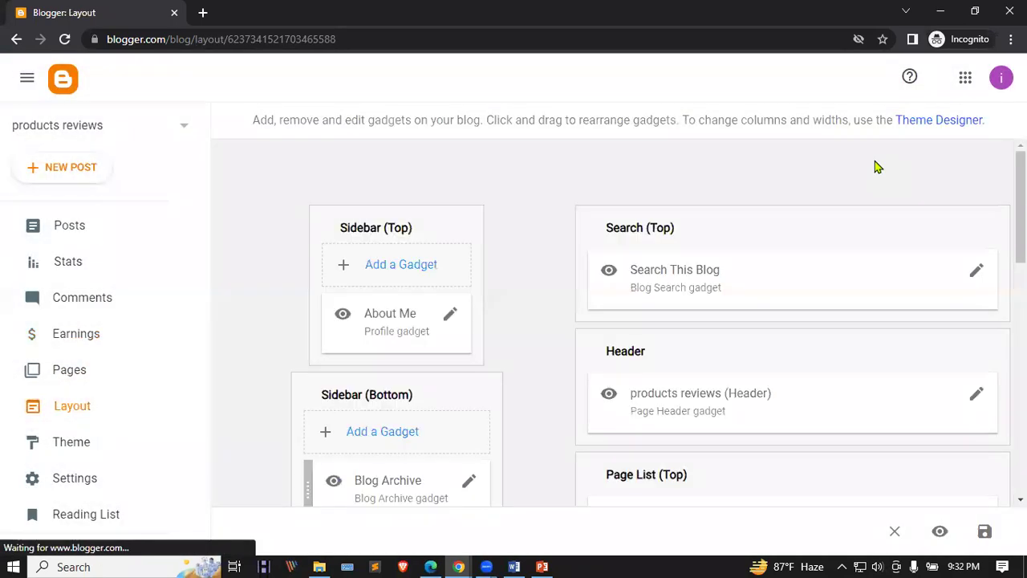
scroll(104, 367, "down", 2)
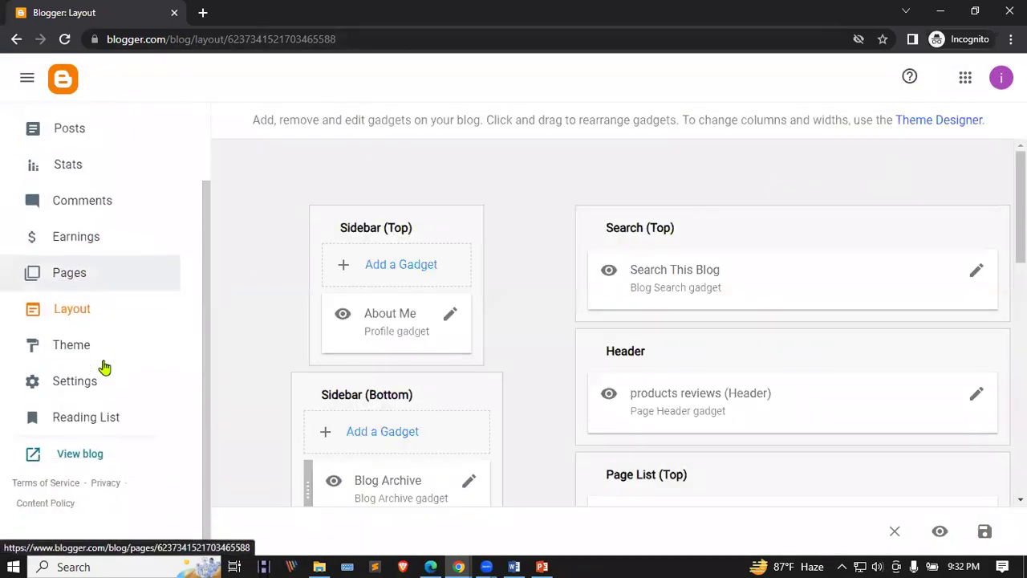
left_click(72, 348)
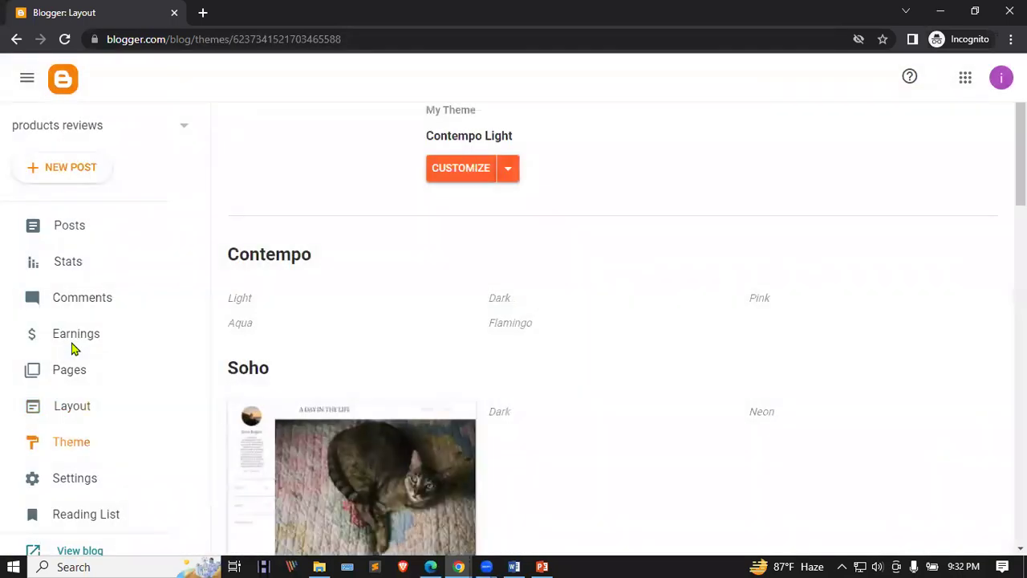
scroll(666, 344, "down", 7)
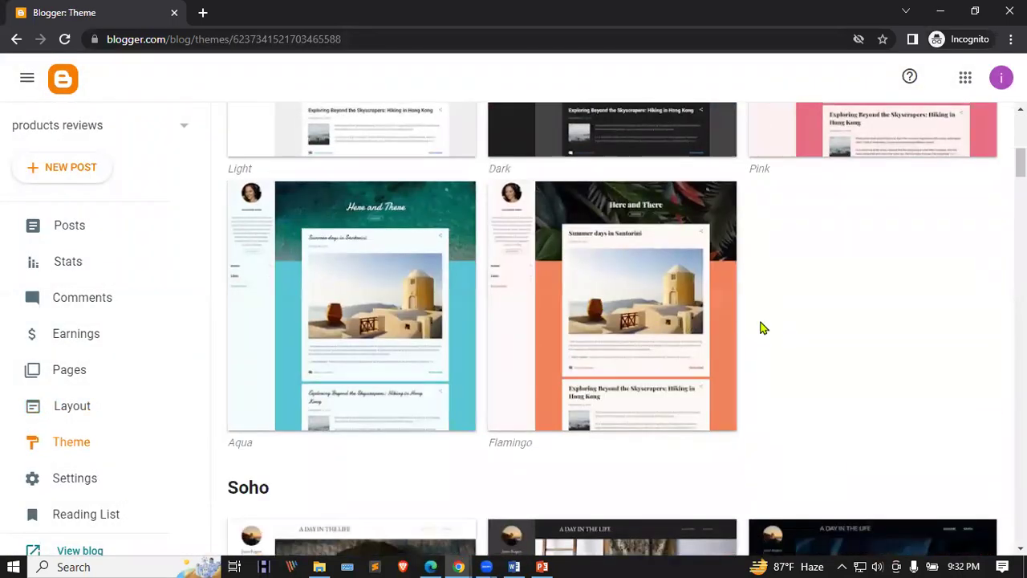
scroll(97, 354, "down", 2)
Review the blog settings, opening the blog title for editing and cancelling without changes
left_click(67, 380)
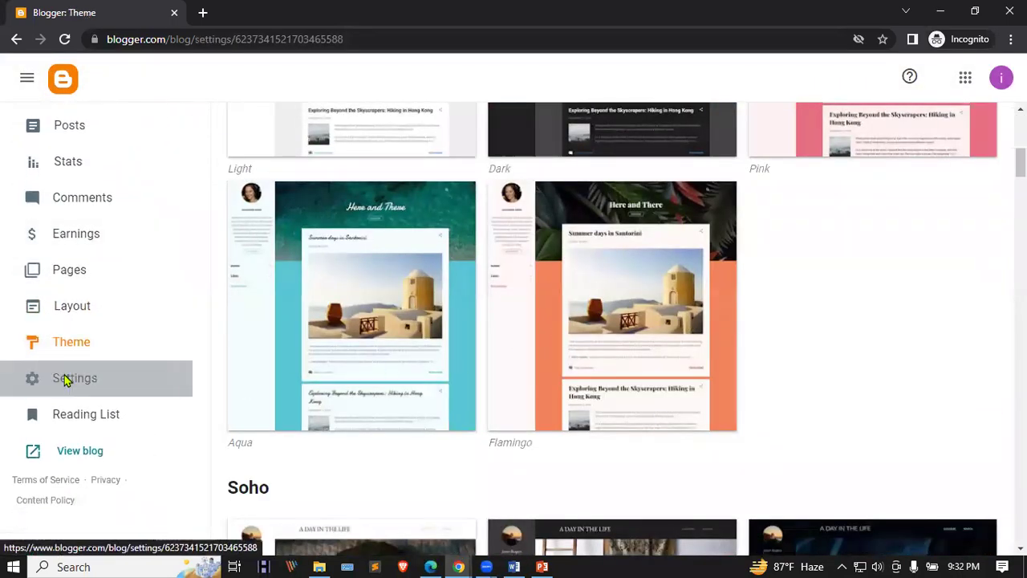
scroll(466, 201, "down", 5)
scroll(446, 214, "down", 10)
scroll(466, 324, "up", 15)
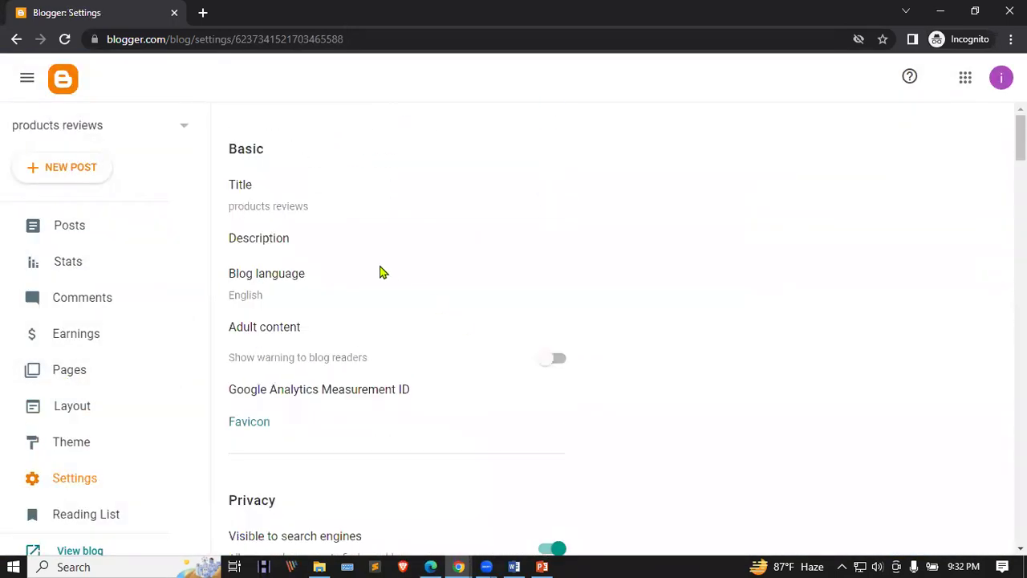
left_click(263, 205)
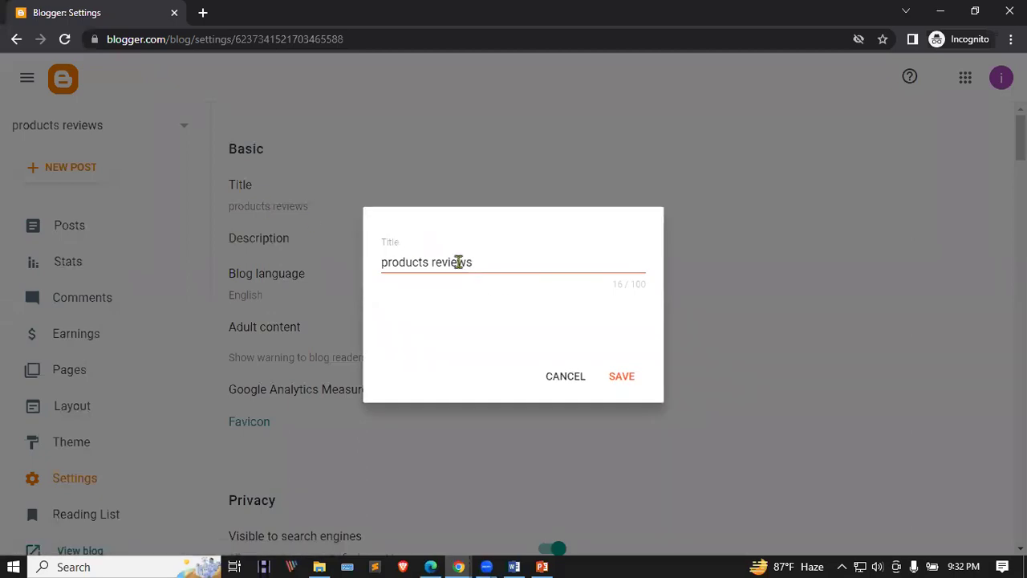
left_click(561, 375)
Open the Reading List and browse the Blogger Buzz articles
scroll(69, 365, "down", 2)
left_click(84, 420)
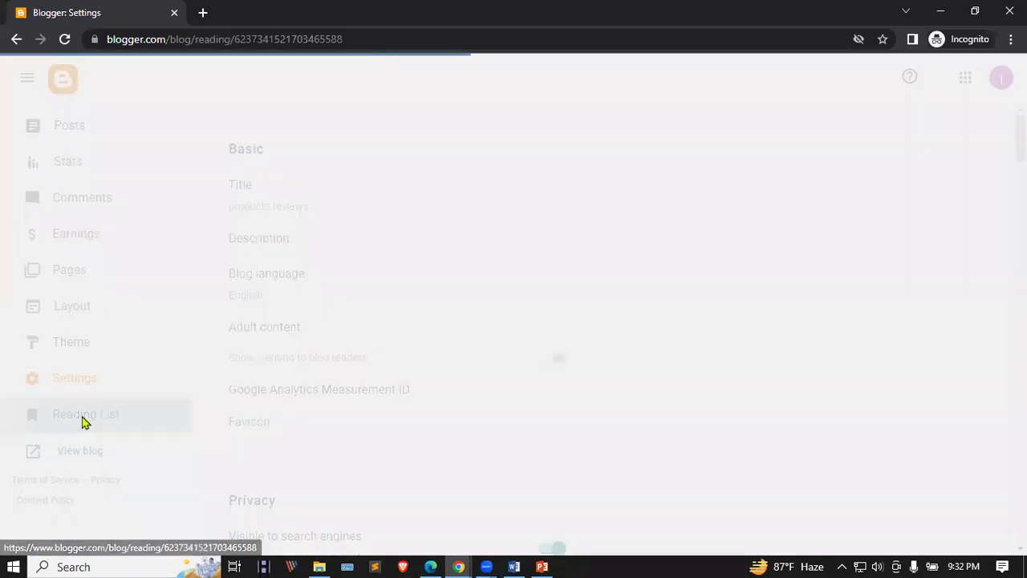
scroll(413, 265, "down", 2)
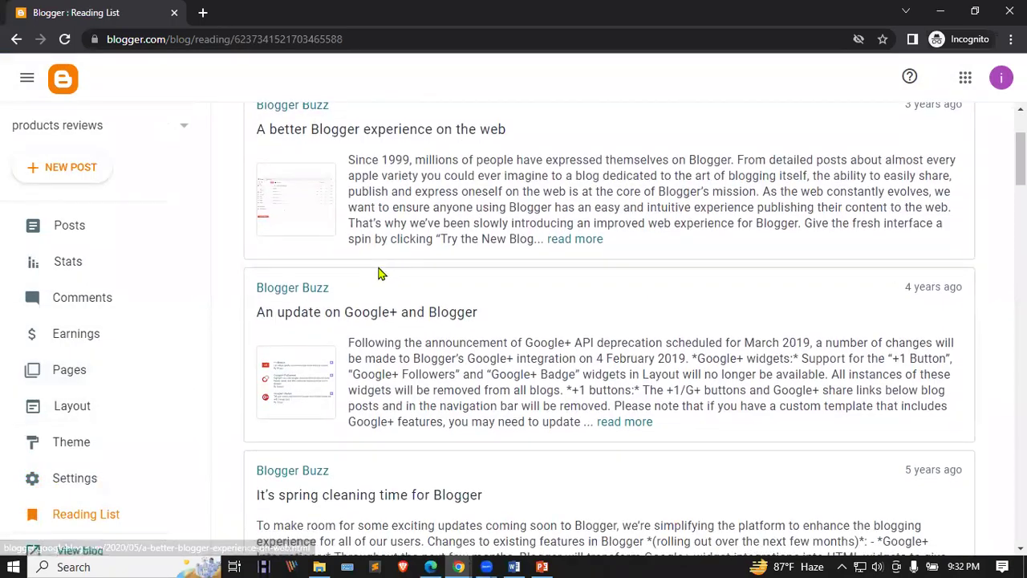
Browse the Blogger Buzz articles through the end of the Reading List, loading more entries and reading on
scroll(381, 274, "up", 2)
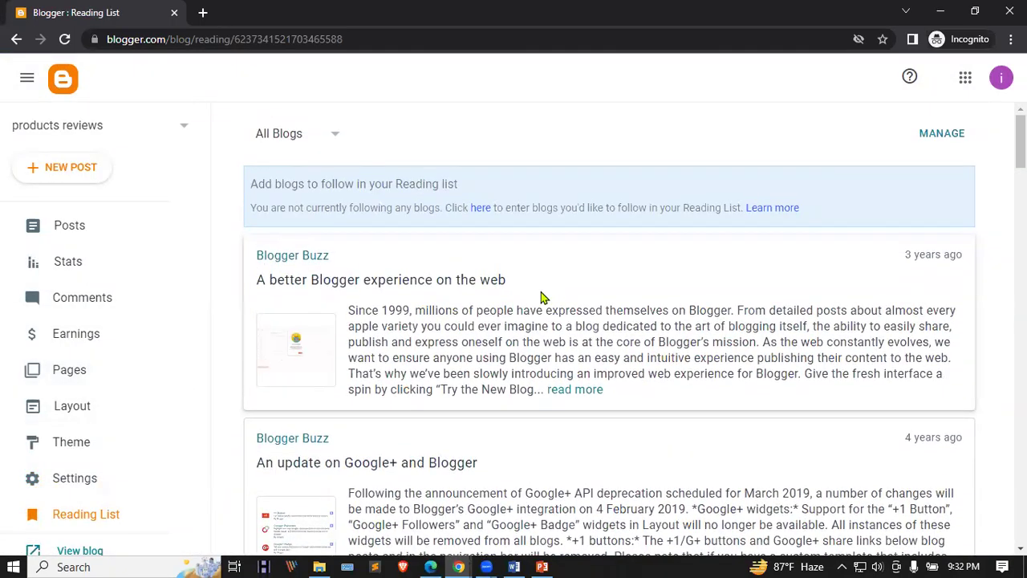
scroll(539, 302, "down", 20)
scroll(536, 305, "down", 15)
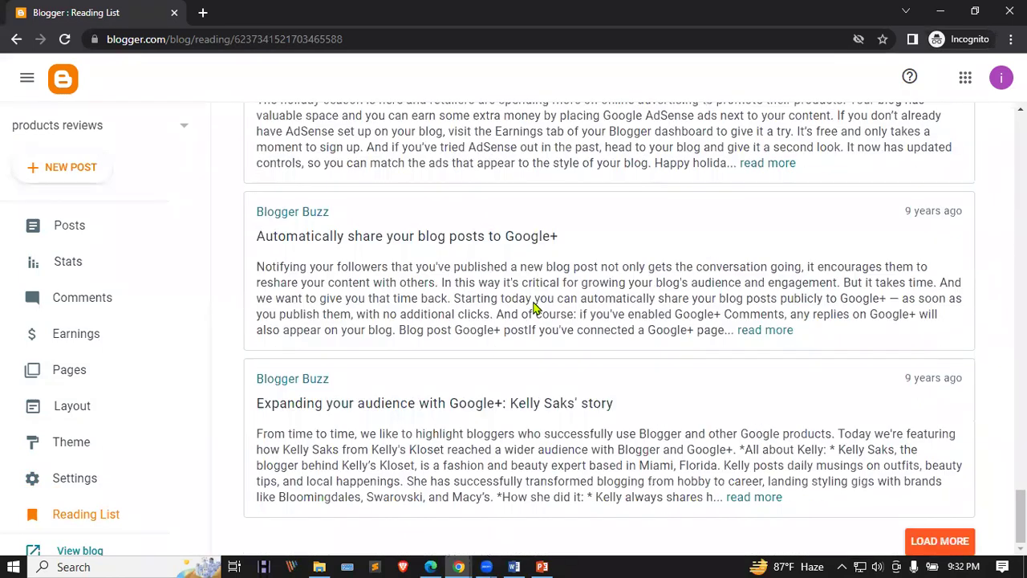
left_click(934, 542)
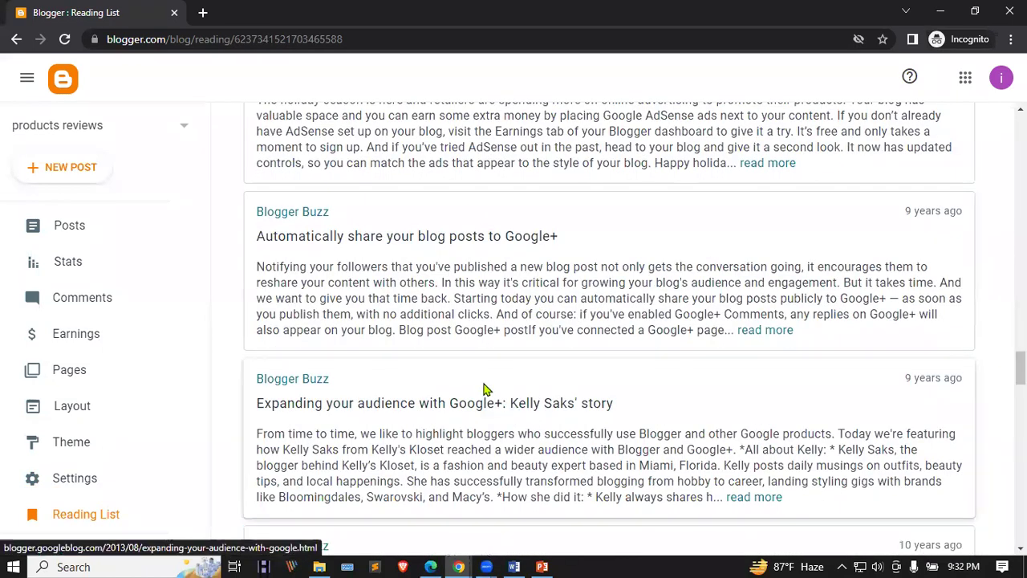
scroll(484, 389, "down", 12)
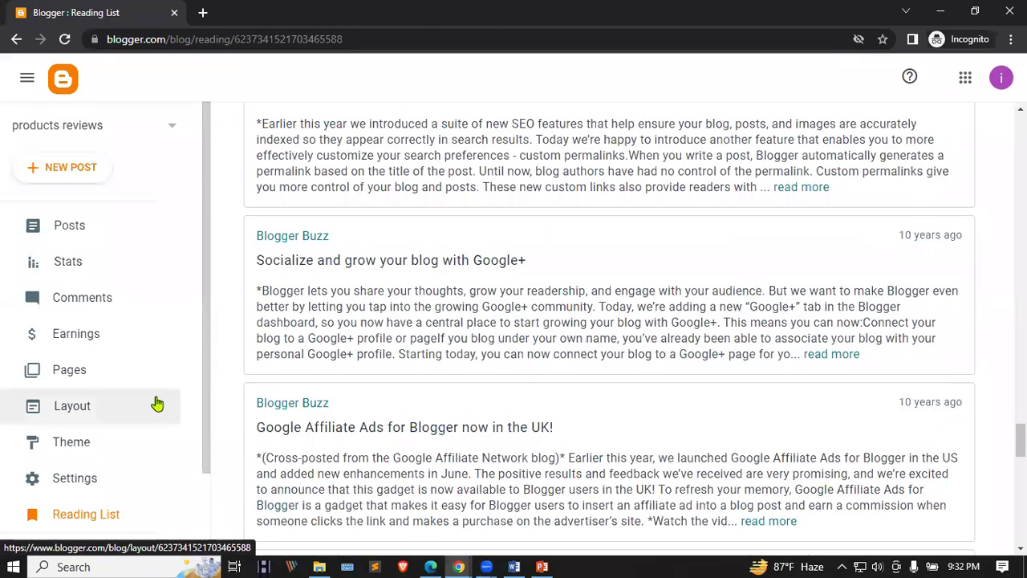
View the published blog, looking at its sidebar menu and closing it again
scroll(137, 408, "down", 2)
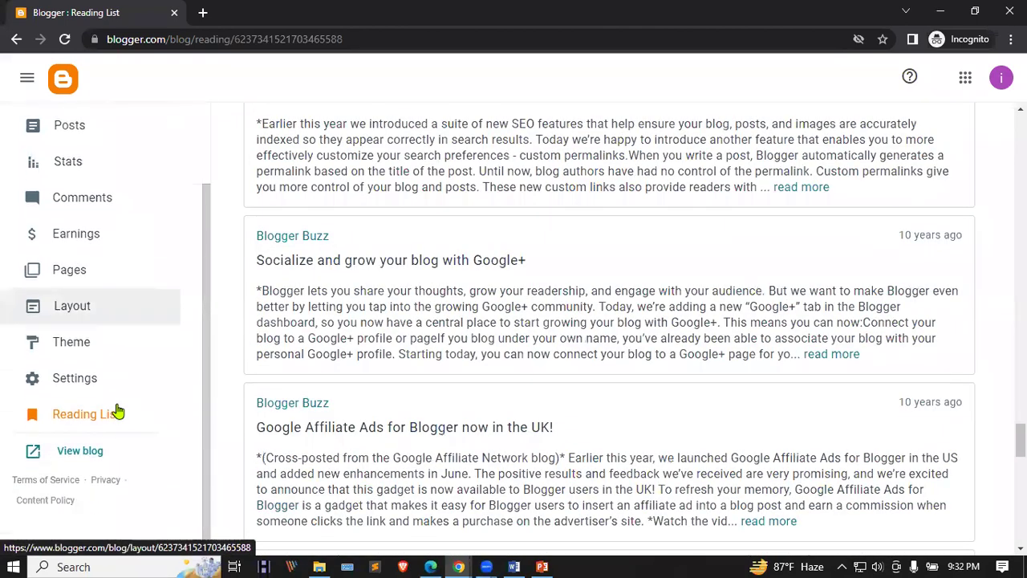
left_click(73, 455)
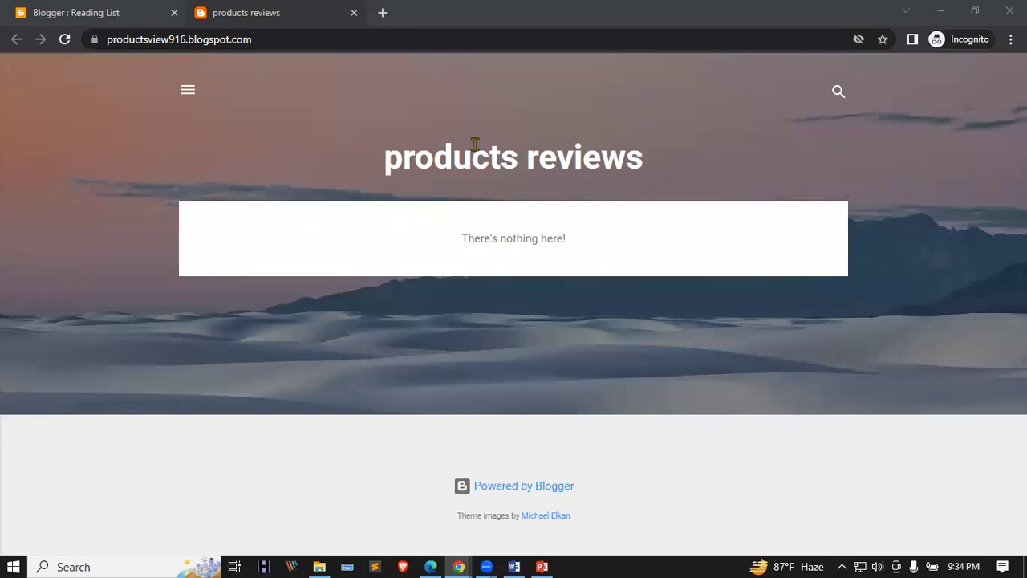
left_click(190, 90)
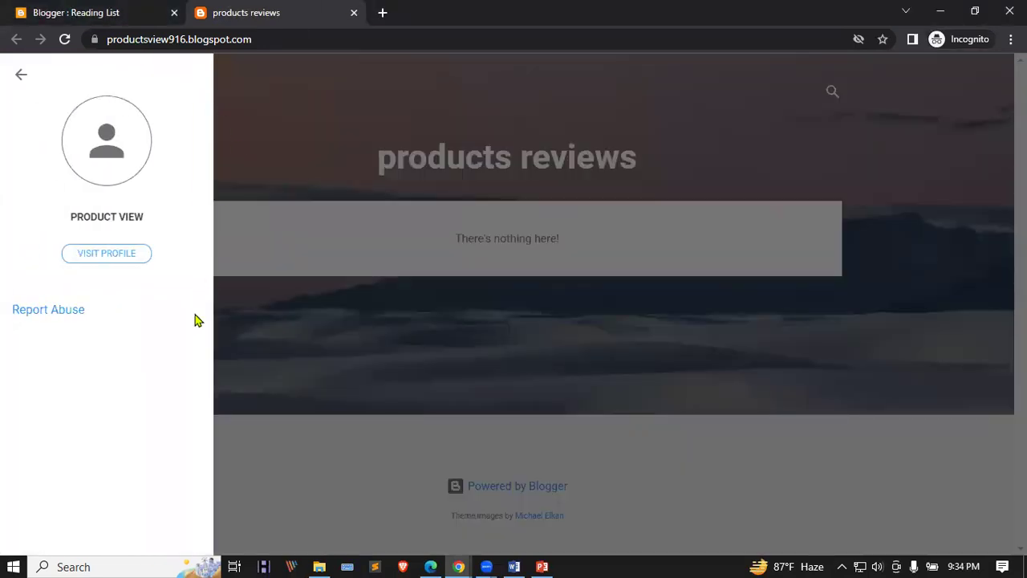
left_click(414, 117)
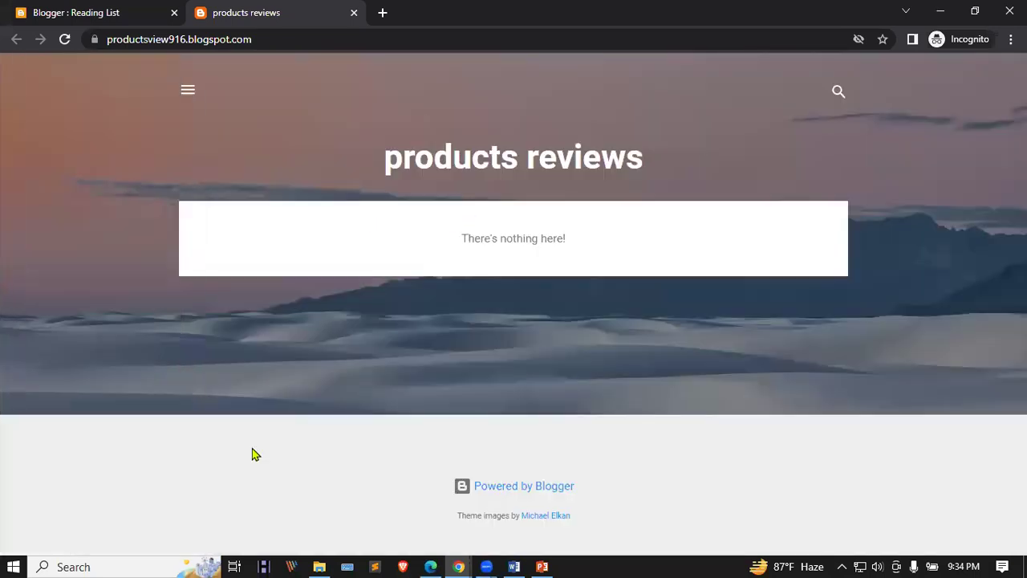
In the blog layout, configure the About Me profile gadget with Show this widget and Show about me turned off, and save it
left_click(123, 8)
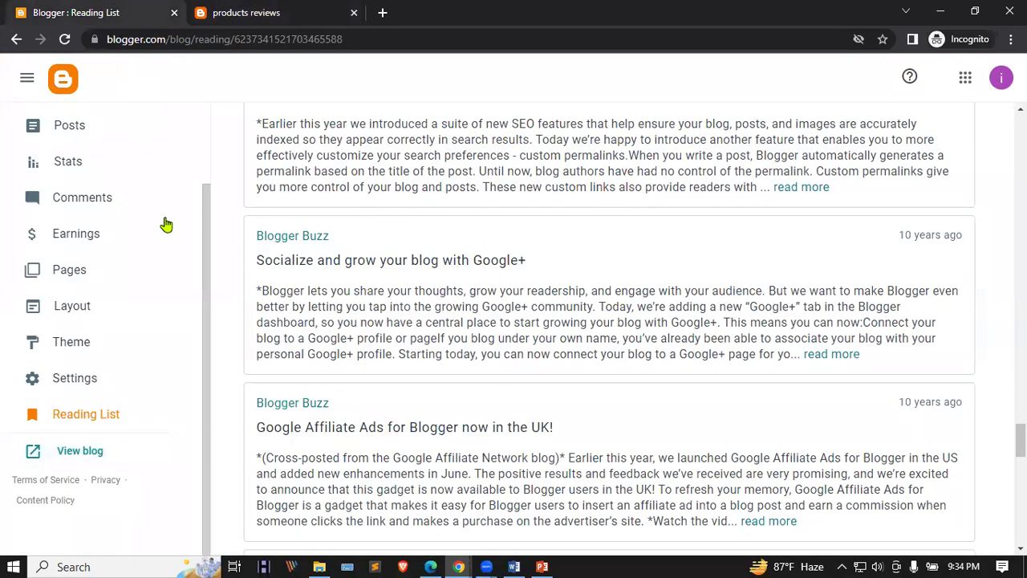
left_click(98, 305)
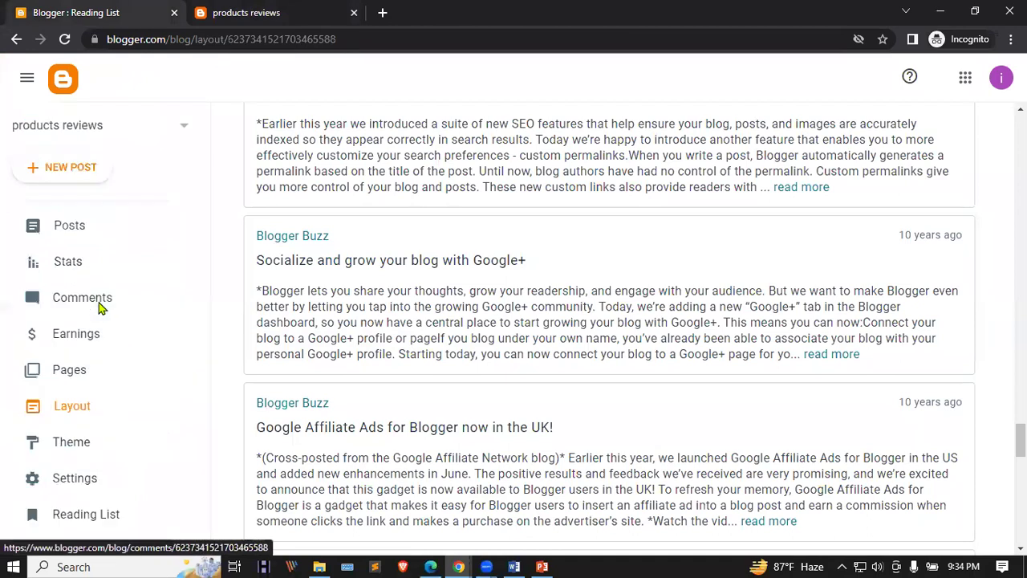
scroll(409, 248, "down", 2)
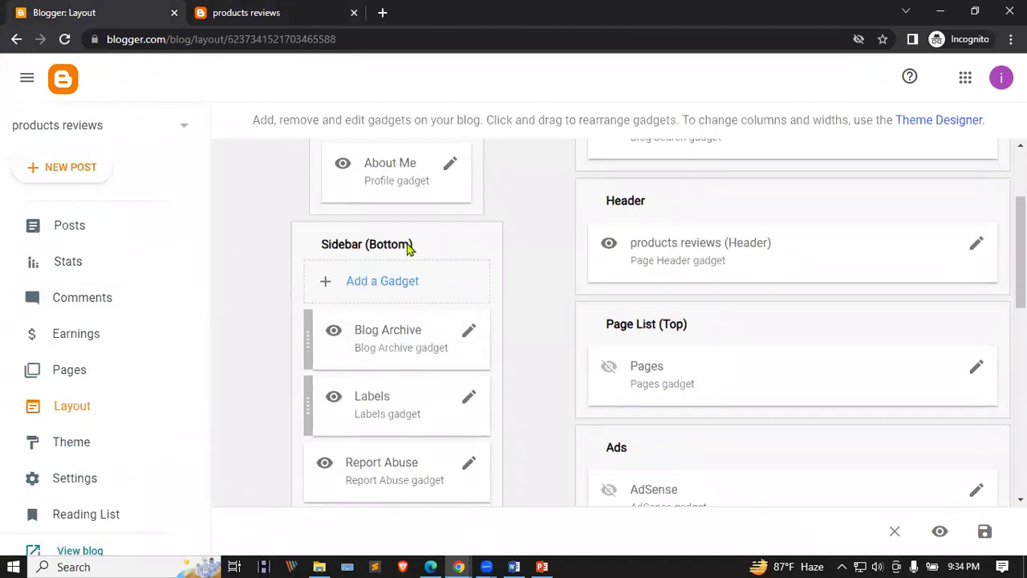
scroll(410, 206, "up", 1)
left_click(449, 238)
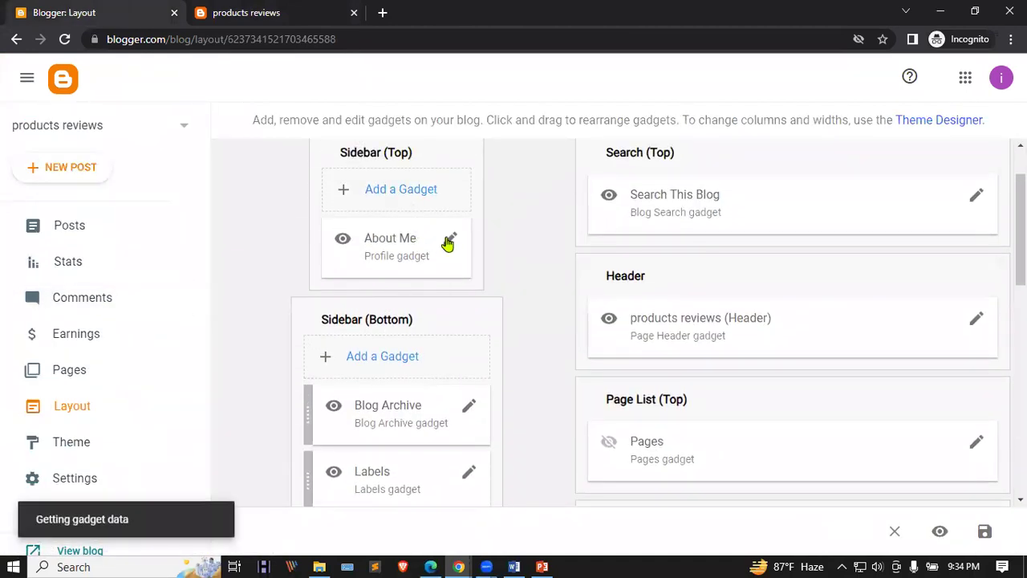
left_click(635, 239)
left_click(639, 340)
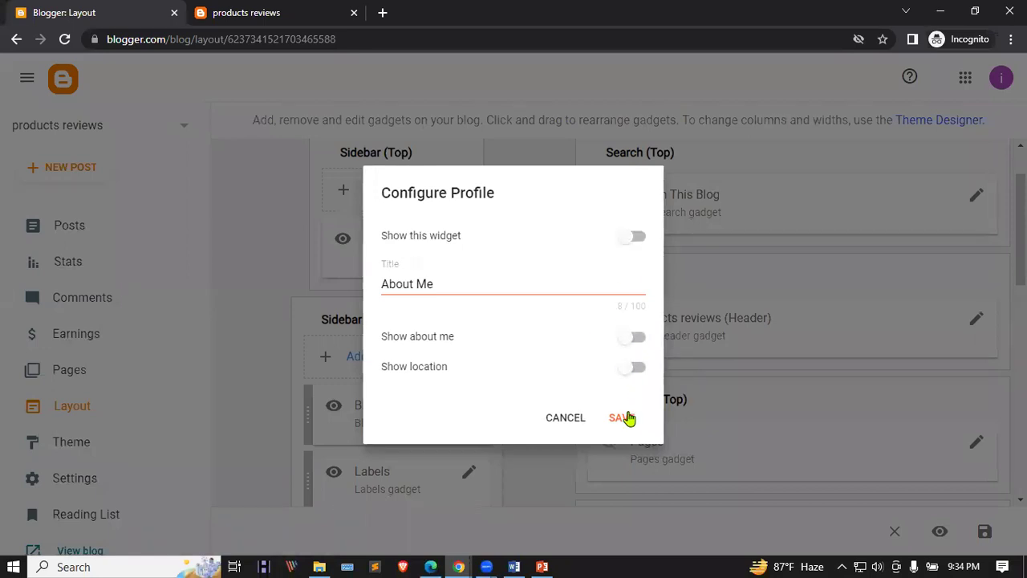
left_click(622, 419)
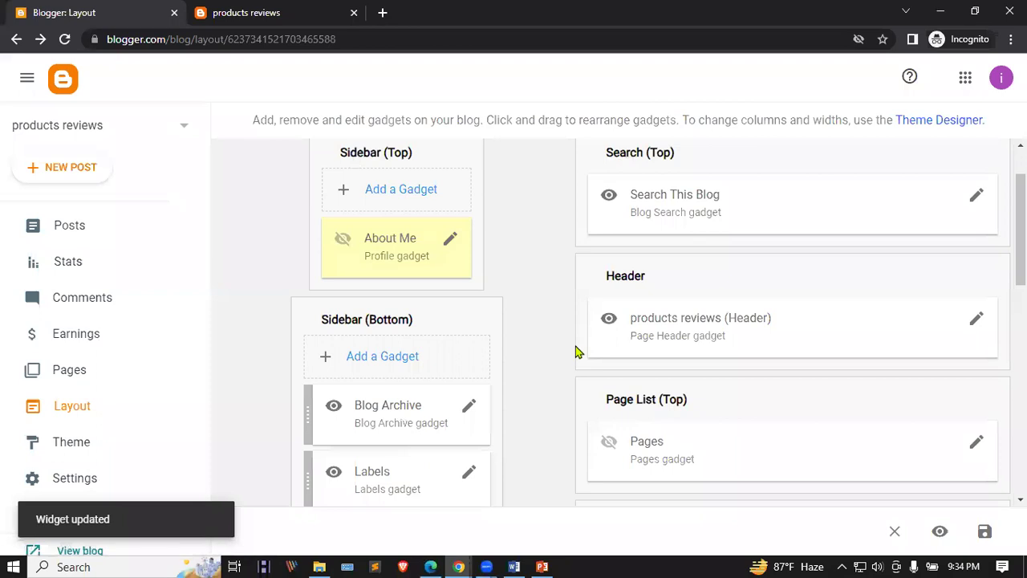
Reload the published blog and check its sidebar menu for the About Me change, returning to the layout
left_click(255, 10)
left_click(66, 40)
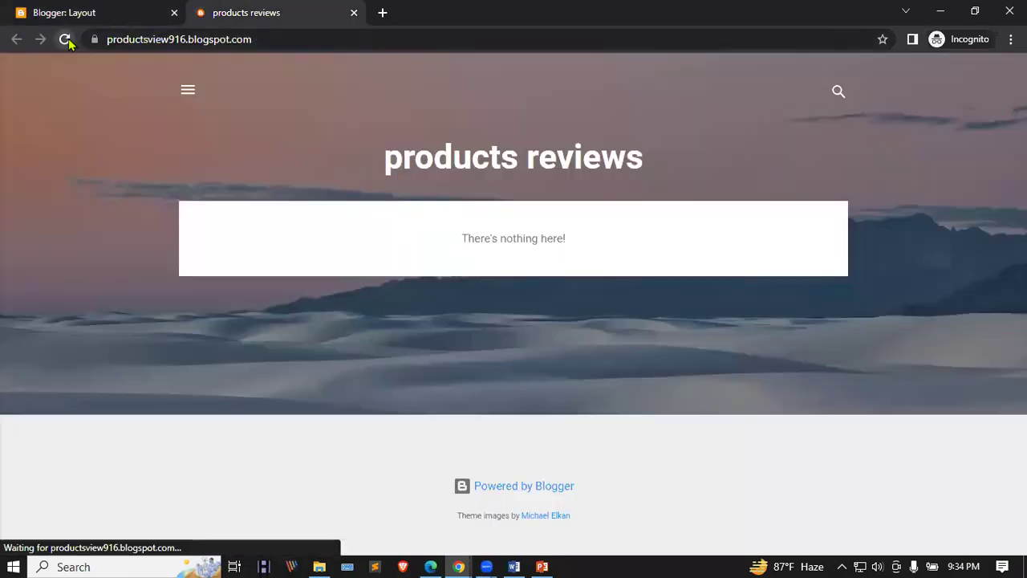
left_click(189, 90)
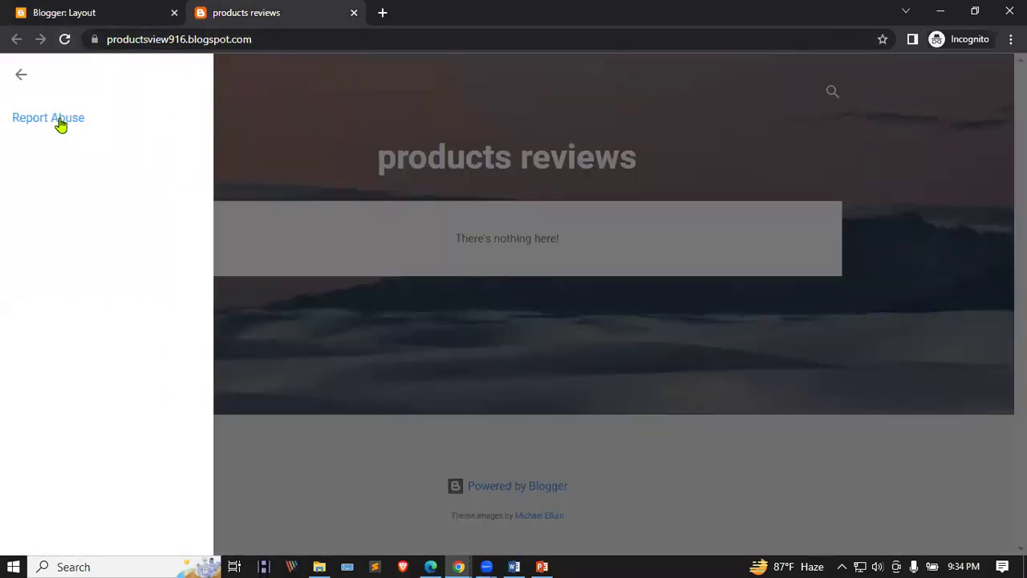
left_click(101, 12)
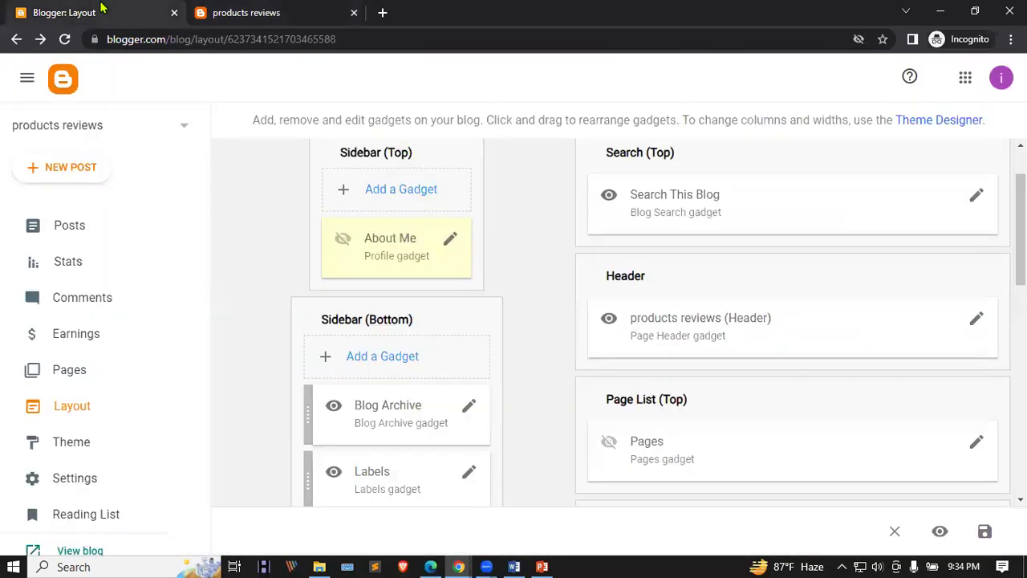
Look over the layout's gadgets and compare Search This Blog with the search field on the published blog, returning to the layout
scroll(418, 252, "down", 2)
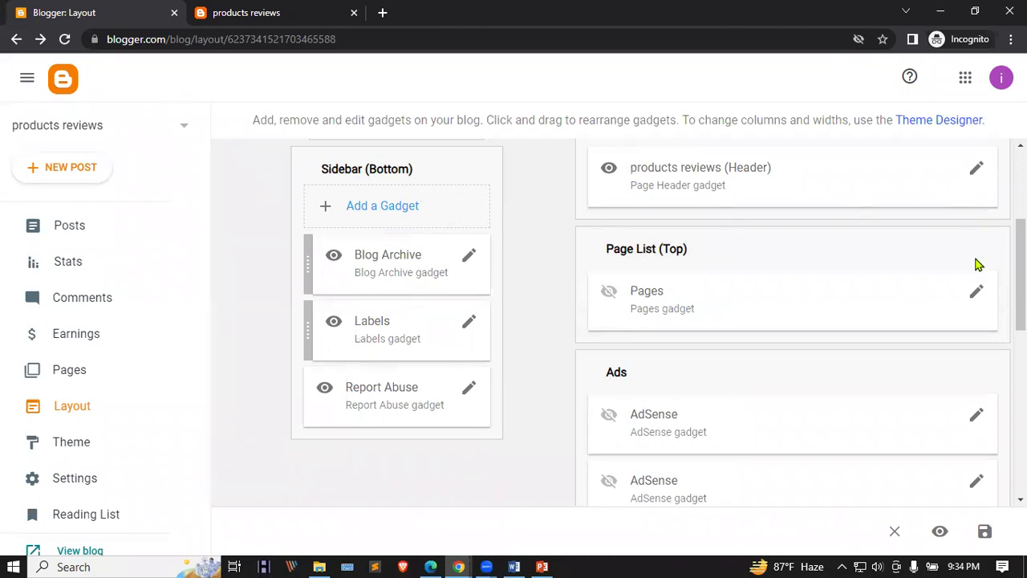
scroll(974, 264, "up", 1)
scroll(957, 297, "up", 1)
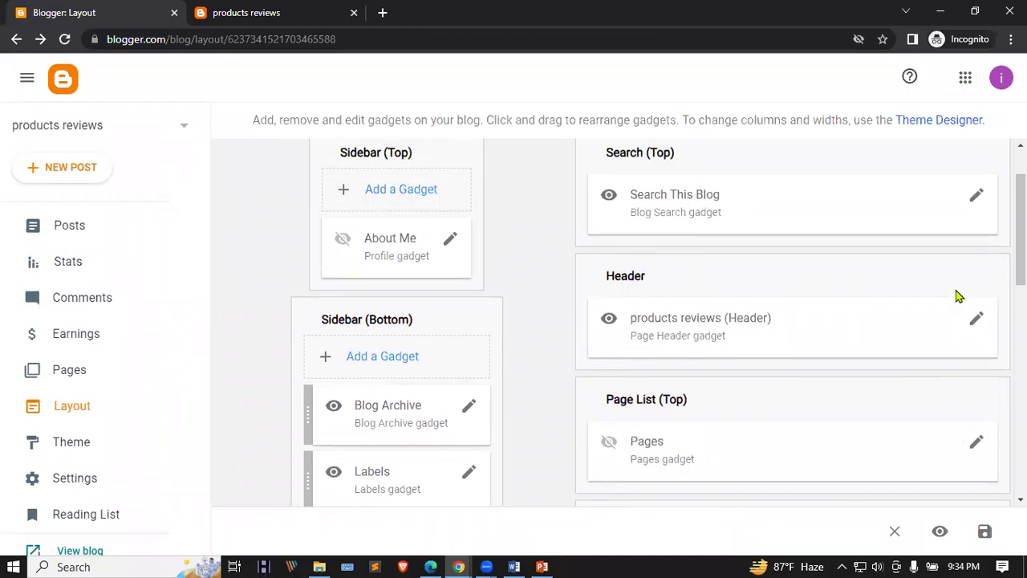
scroll(922, 214, "up", 1)
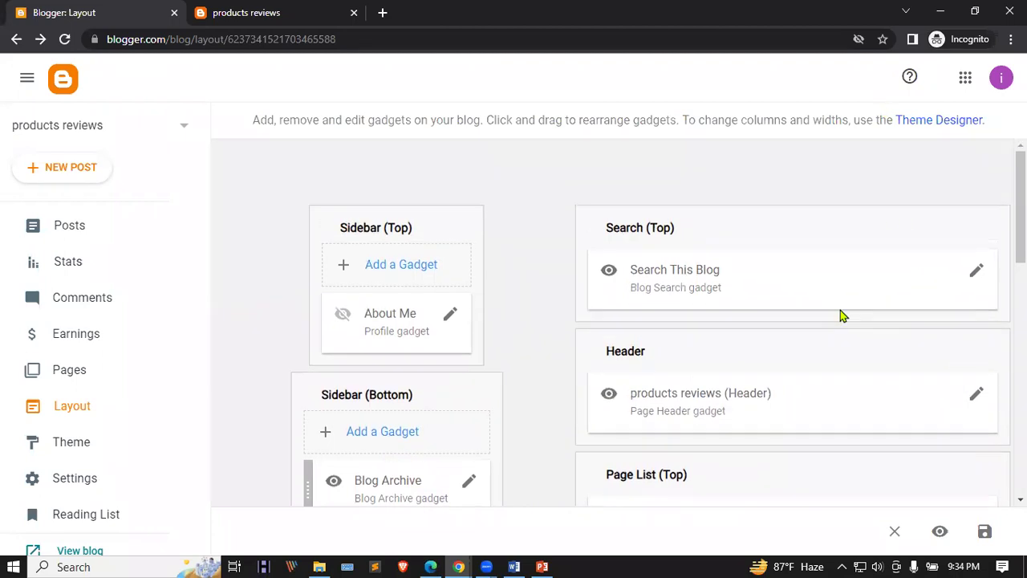
left_click(238, 10)
left_click(837, 94)
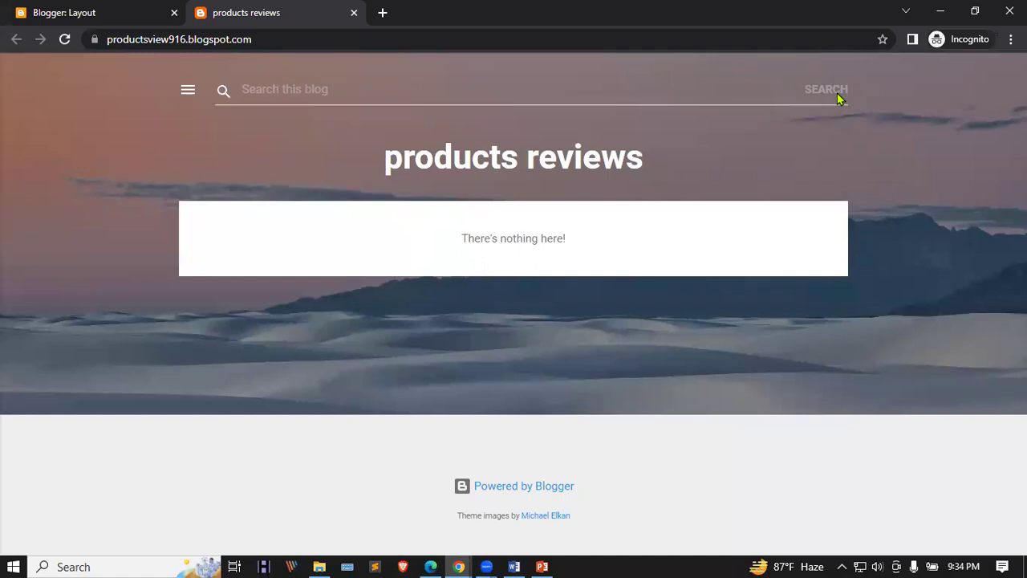
left_click(125, 11)
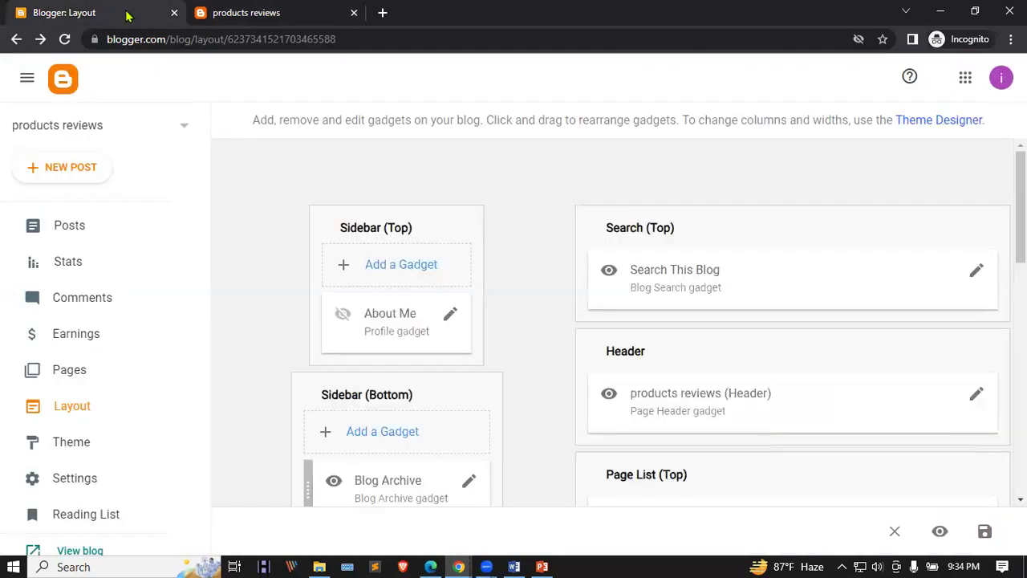
Configure the products reviews header gadget to use an image uploaded from the computer and start choosing the file
scroll(742, 297, "down", 2)
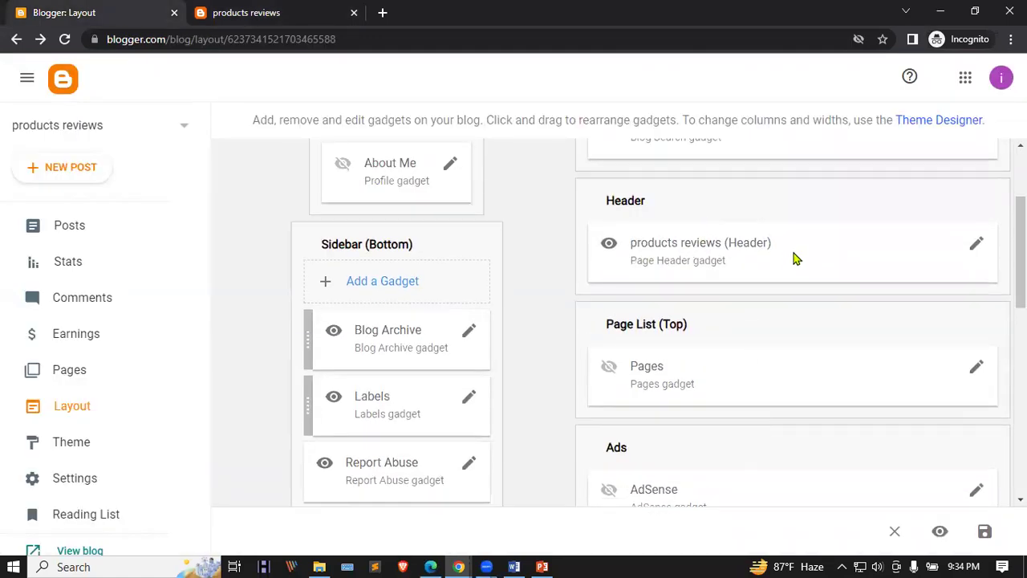
left_click(977, 245)
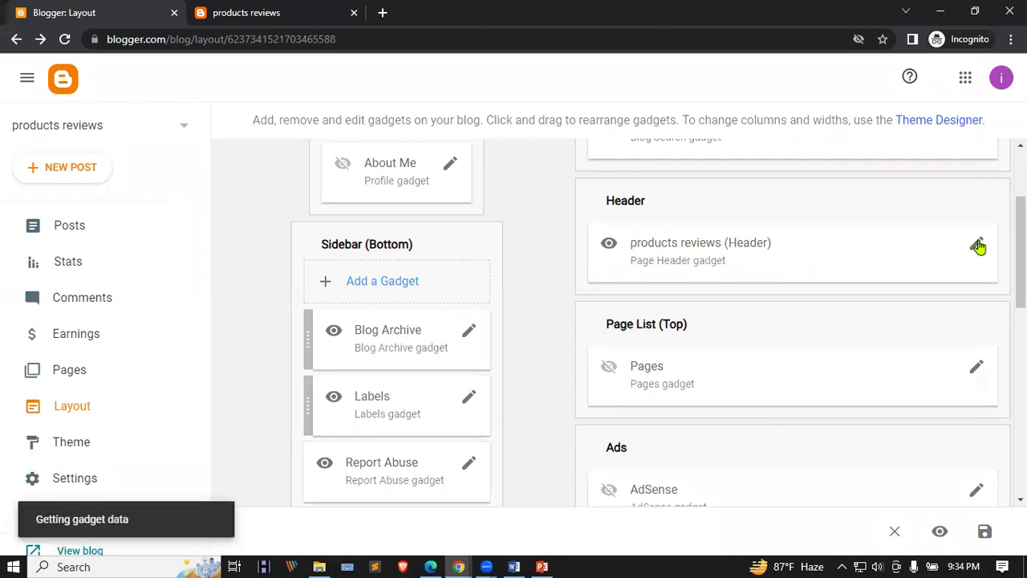
scroll(498, 256, "down", 2)
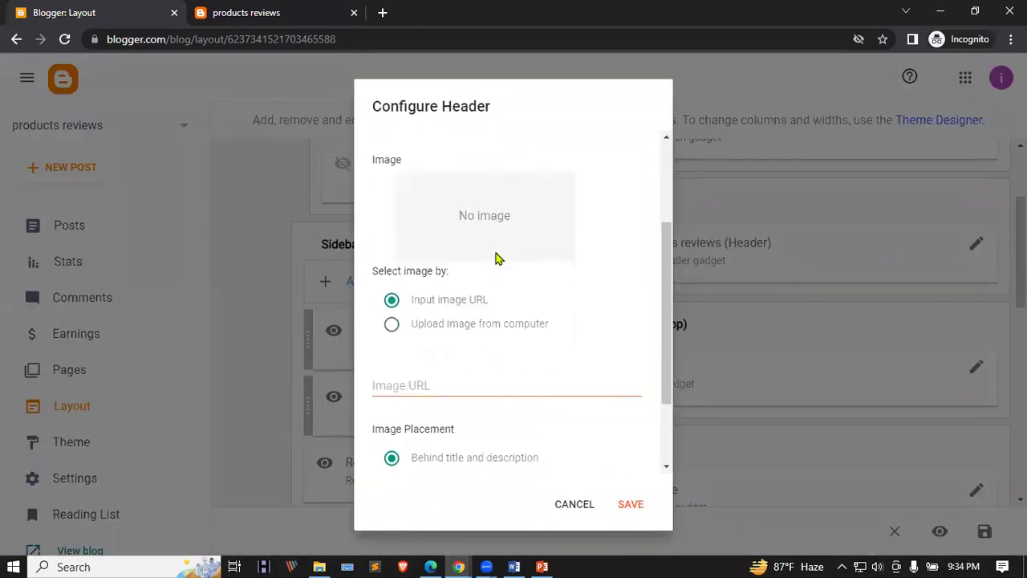
scroll(484, 230, "up", 2)
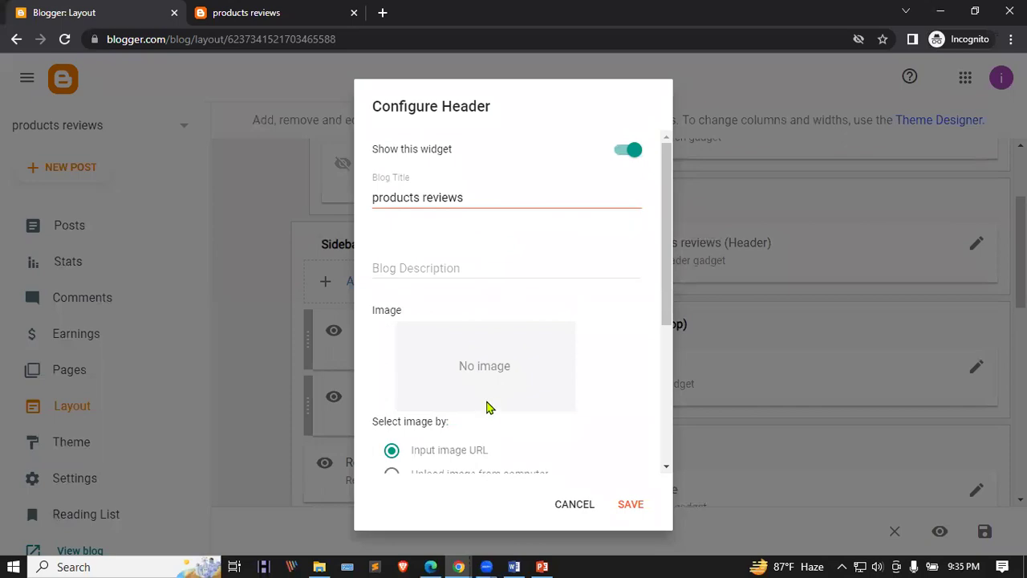
scroll(486, 365, "down", 2)
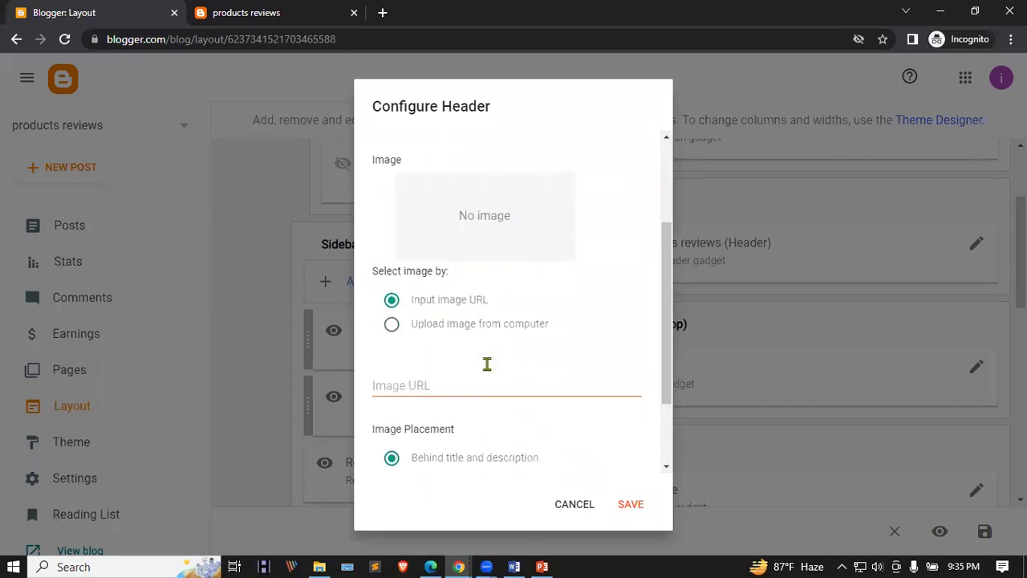
left_click(466, 328)
left_click(405, 356)
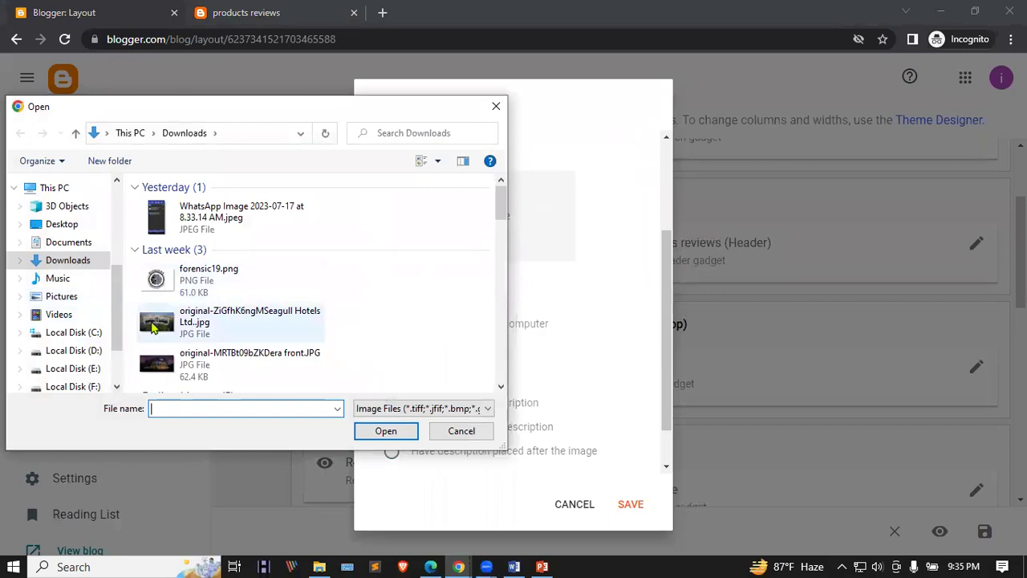
Upload BewitchedAntiqueAllensbigearedbat-size_restricted.gif from the Pictures folder as the header image, placed behind title and description, and save the gadget
left_click(181, 332)
left_click(72, 296)
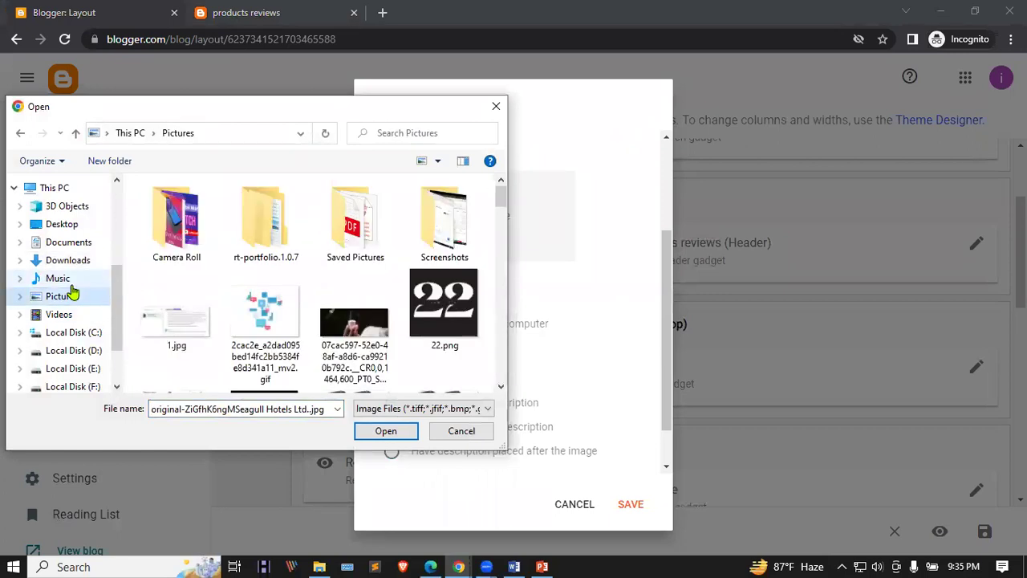
scroll(403, 301, "down", 5)
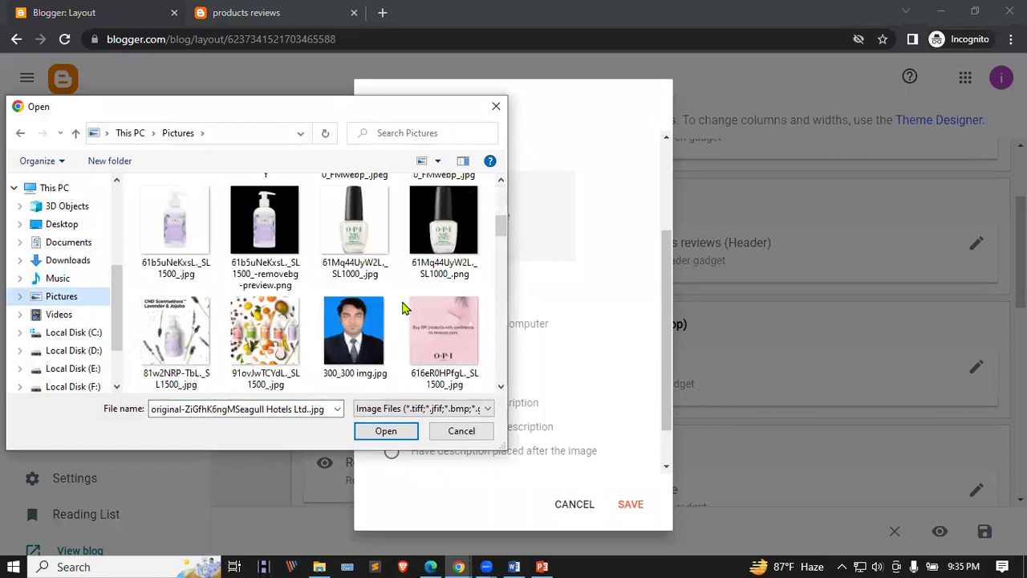
scroll(404, 307, "down", 5)
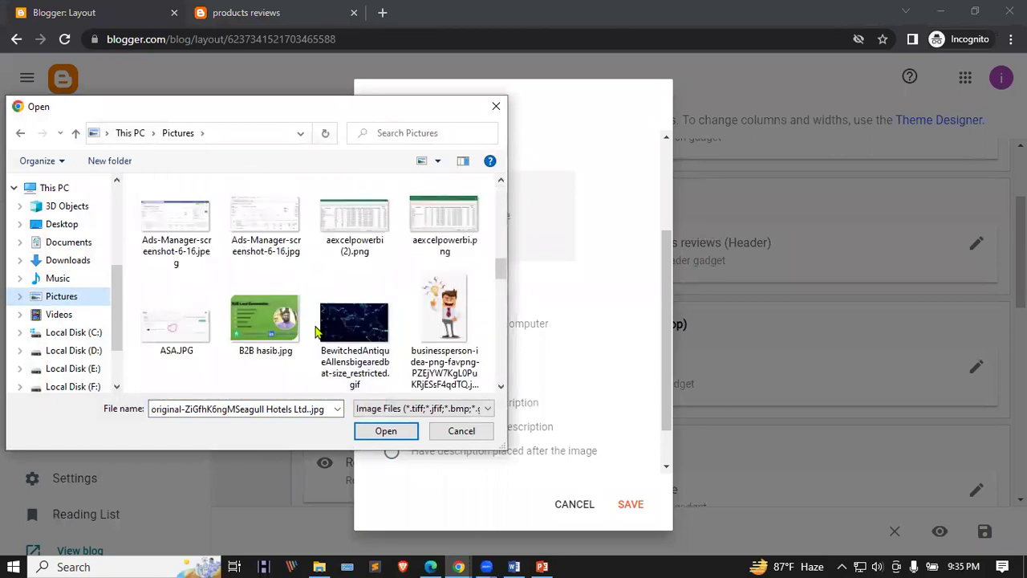
left_click(358, 324)
left_click(386, 431)
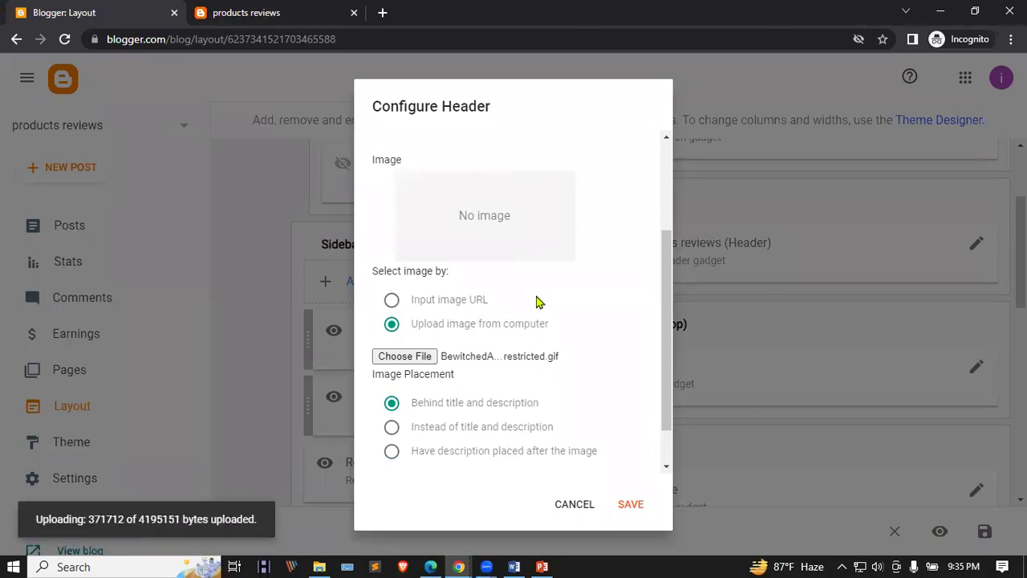
scroll(539, 302, "down", 1)
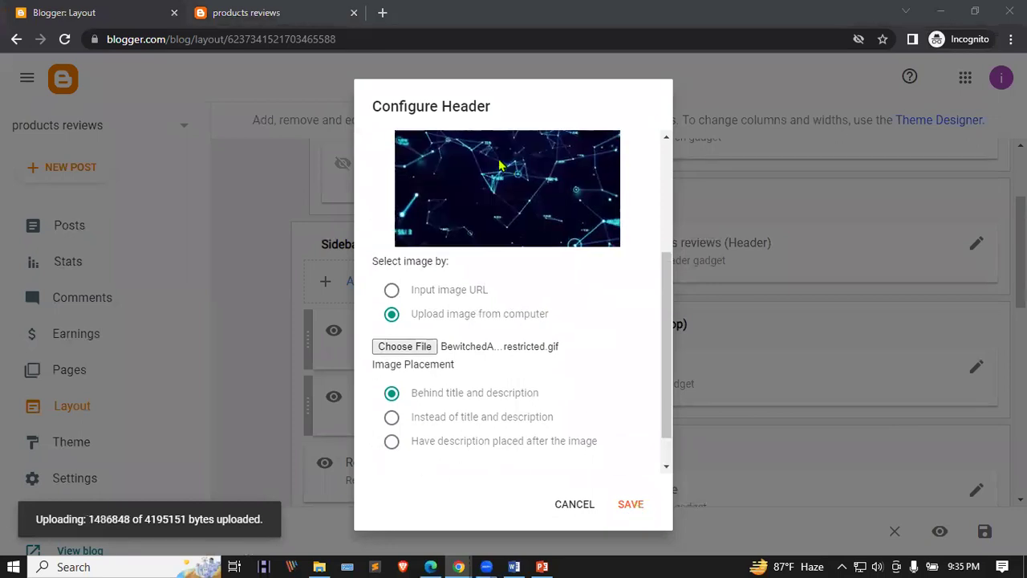
left_click(632, 505)
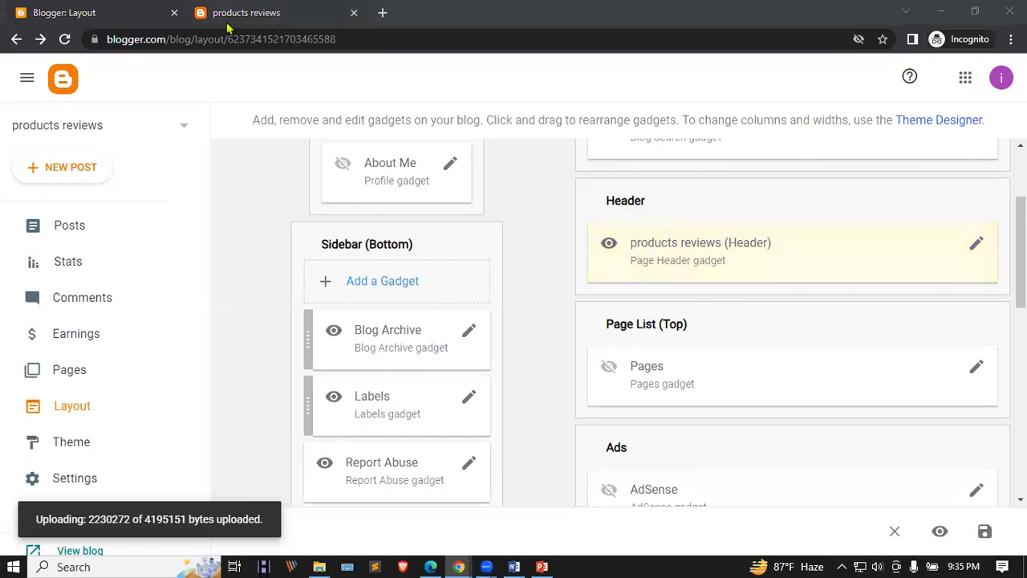
Reload the published blog to check the new header image behind the title, and return to the layout
left_click(255, 29)
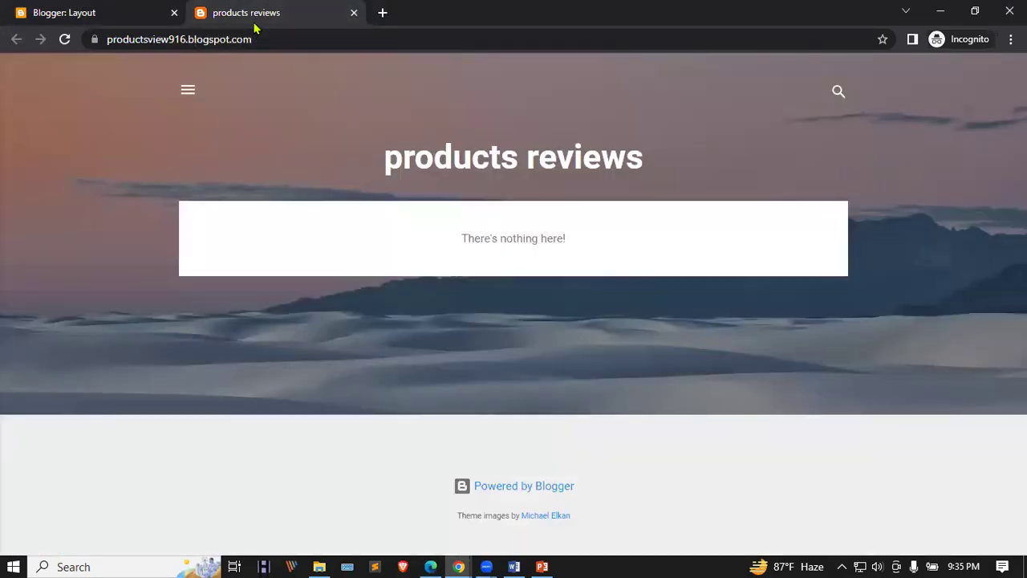
left_click(65, 39)
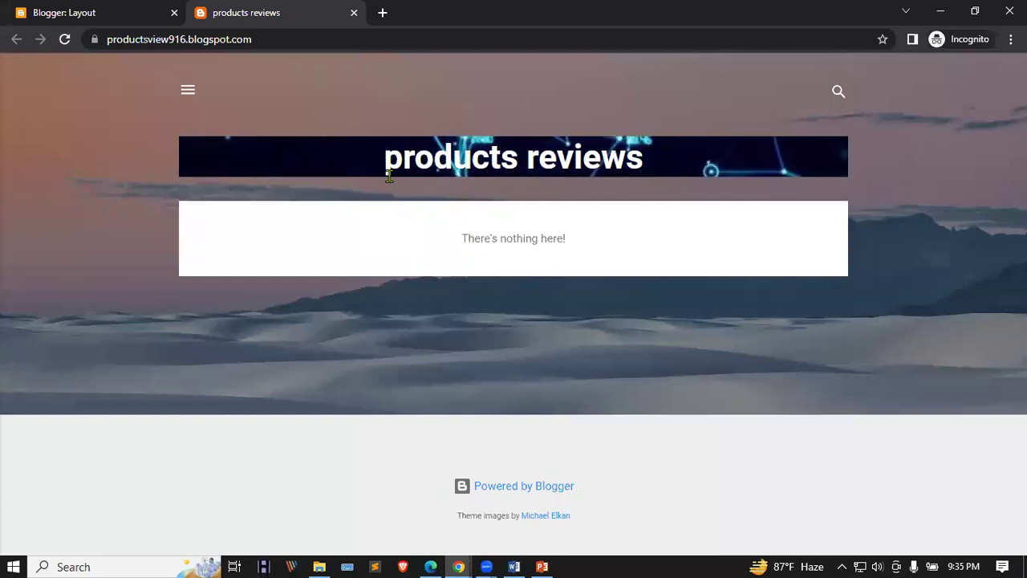
left_click(65, 12)
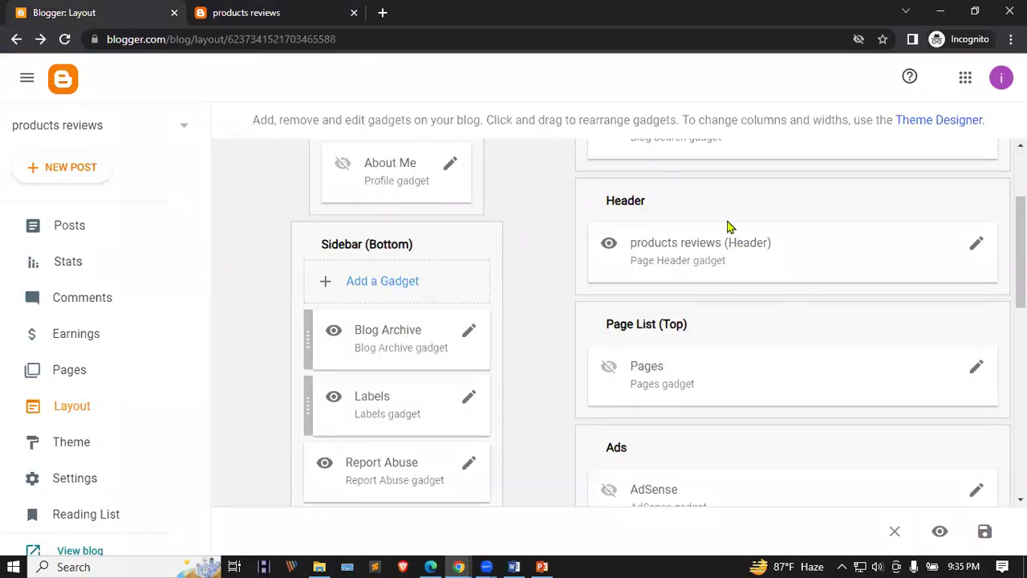
Turn on display of the Pages gadget under Page List (Top) and save it
scroll(755, 278, "down", 1)
left_click(978, 304)
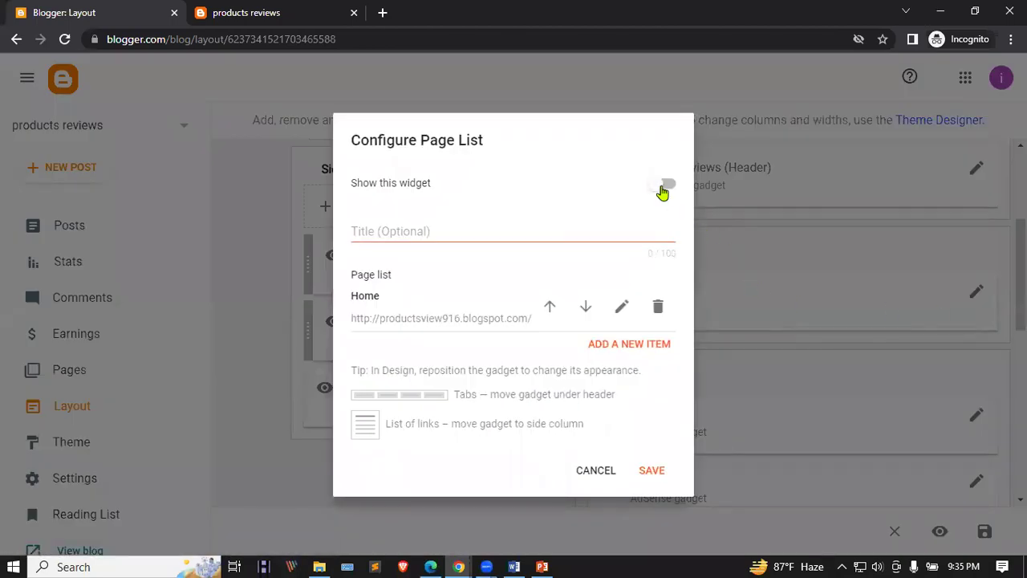
left_click(663, 189)
left_click(657, 472)
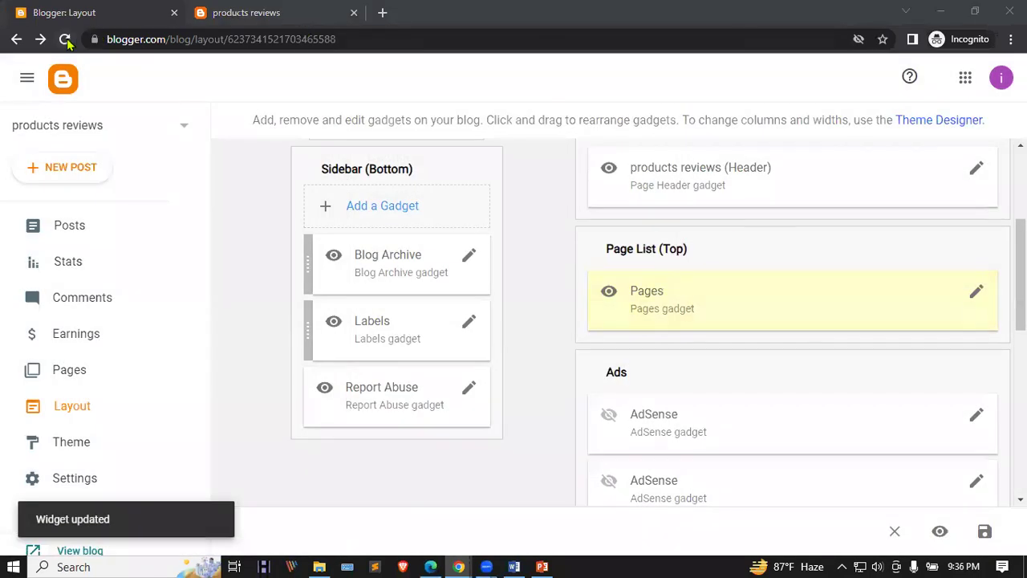
Reload the published blog to check its page links, and look at the Pages gadget's configuration in the layout without changing it
key("ctrl+Tab")
left_click(65, 39)
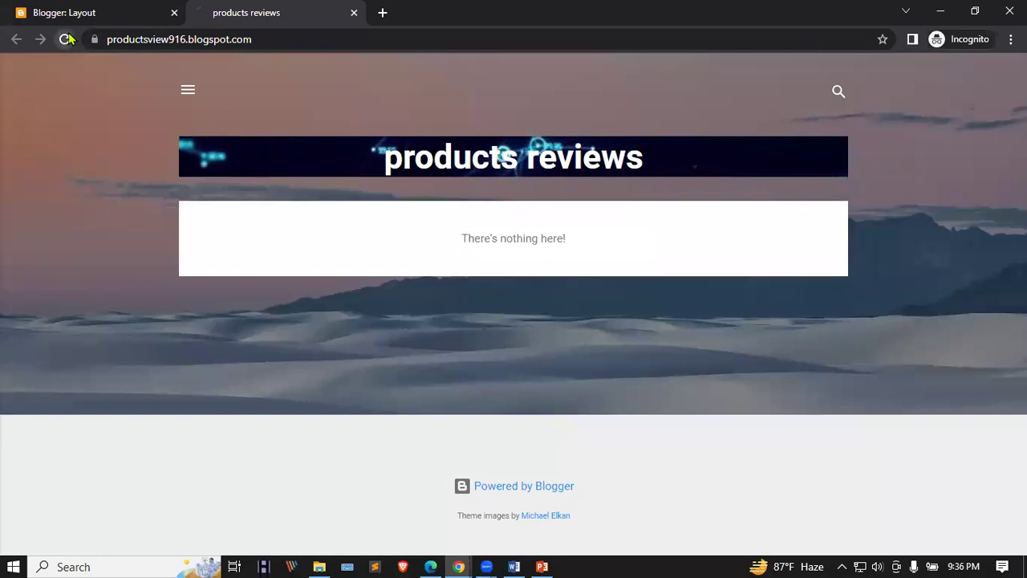
left_click(514, 223)
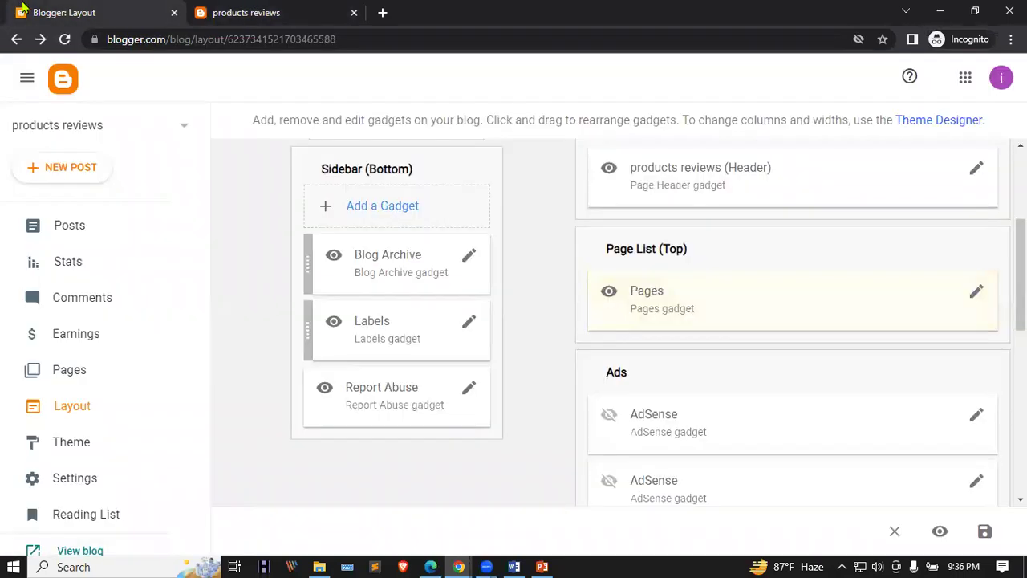
key("ctrl+Tab")
left_click(976, 293)
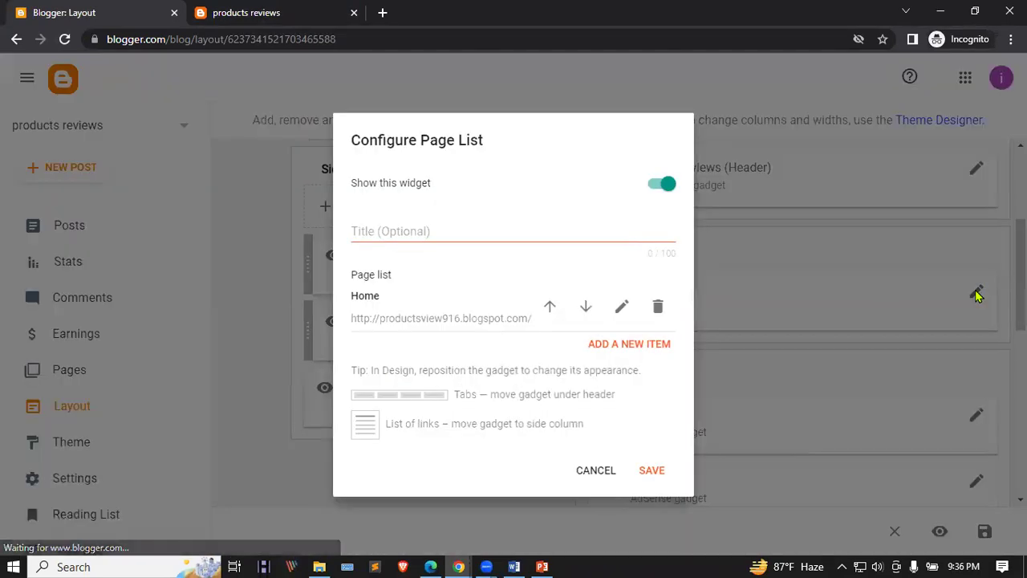
left_click(593, 471)
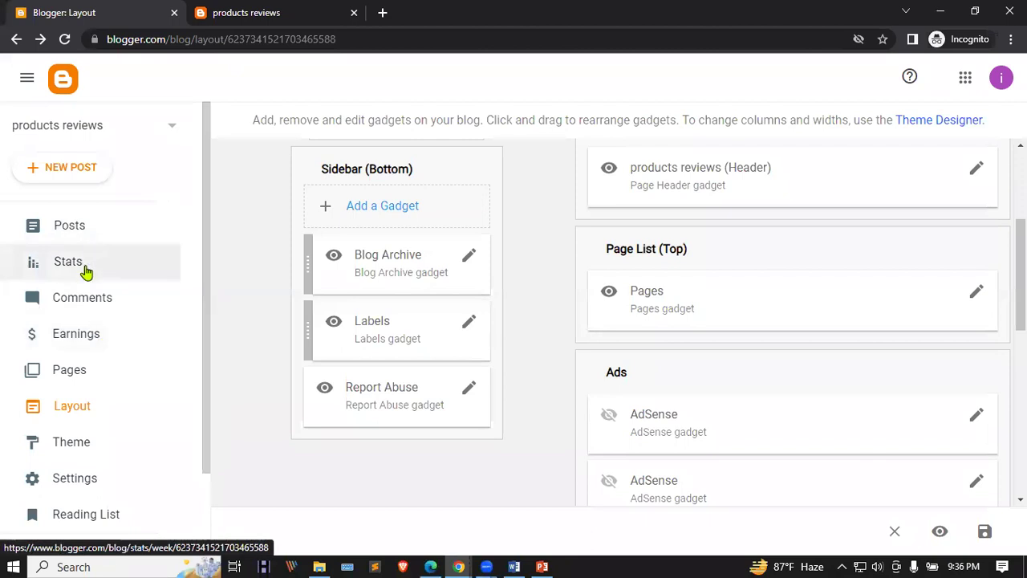
Create a new page titled "Contact Us" with an empty body and publish it
left_click(71, 372)
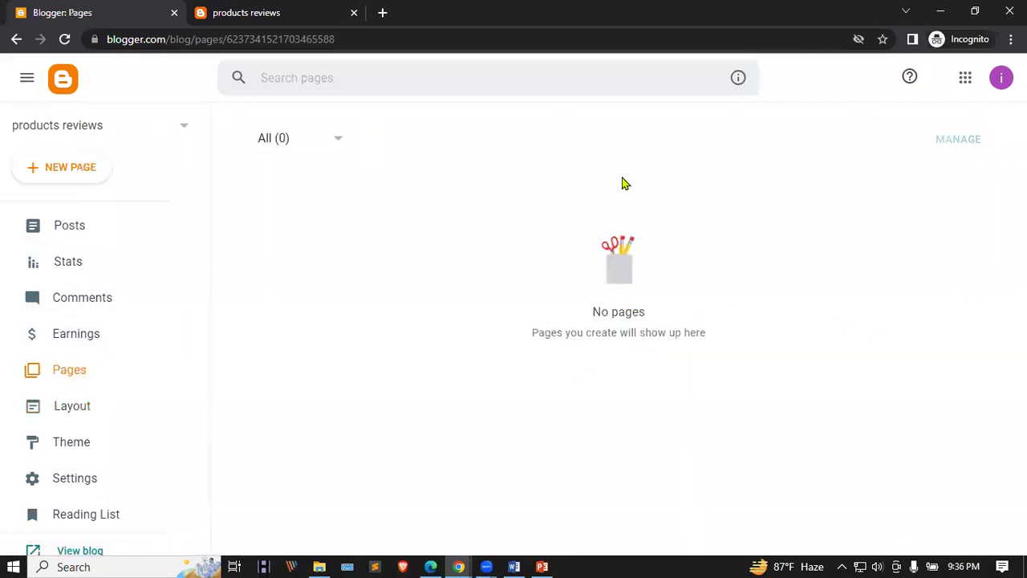
left_click(50, 171)
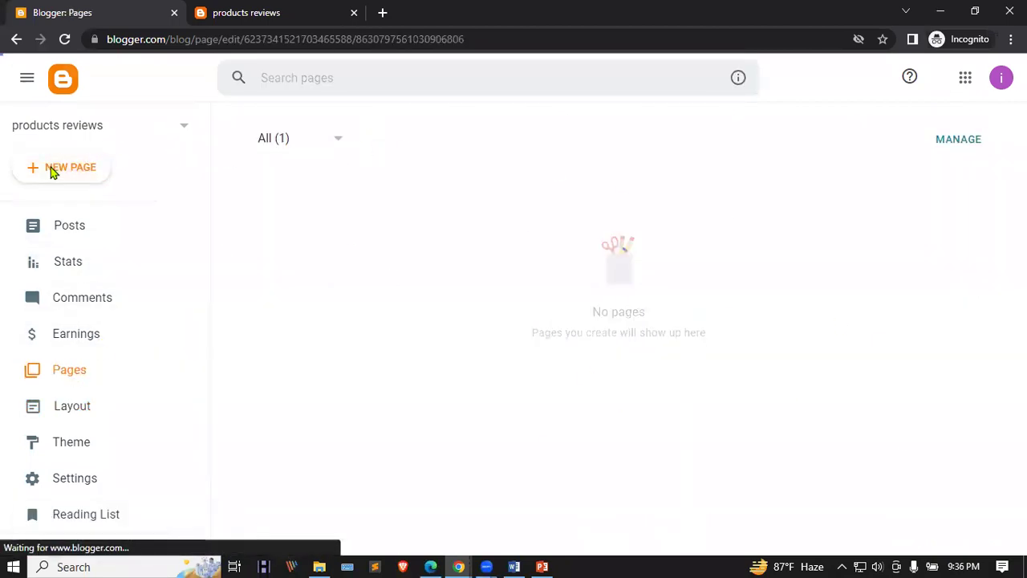
left_click(65, 137)
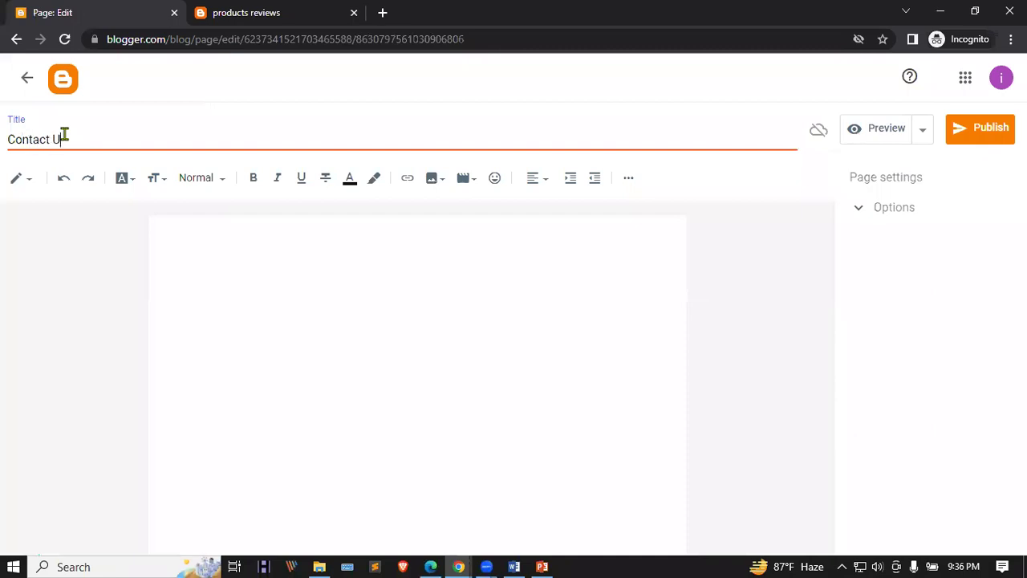
left_click(975, 133)
left_click(506, 342)
left_click(864, 219)
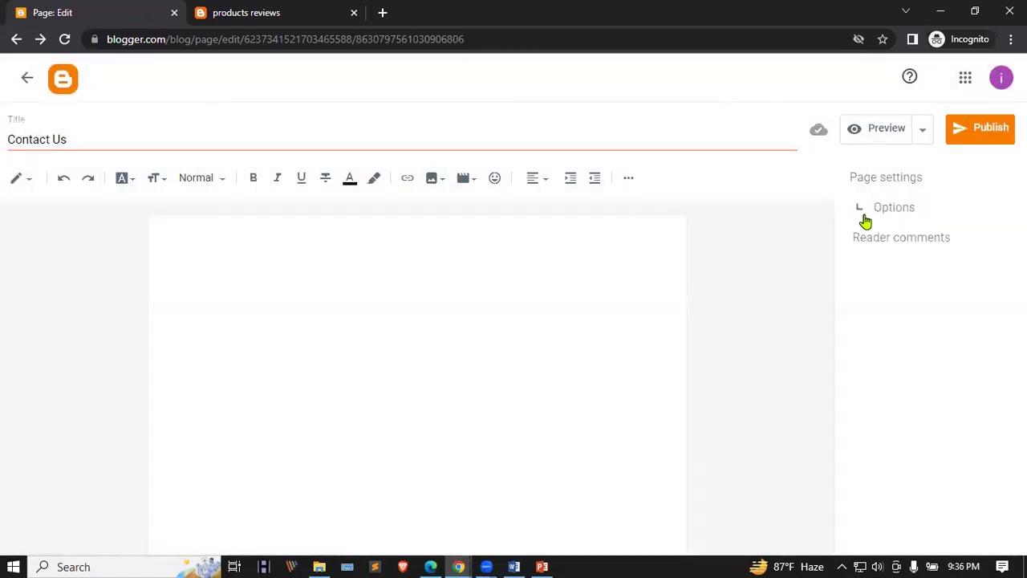
left_click(993, 138)
left_click(577, 350)
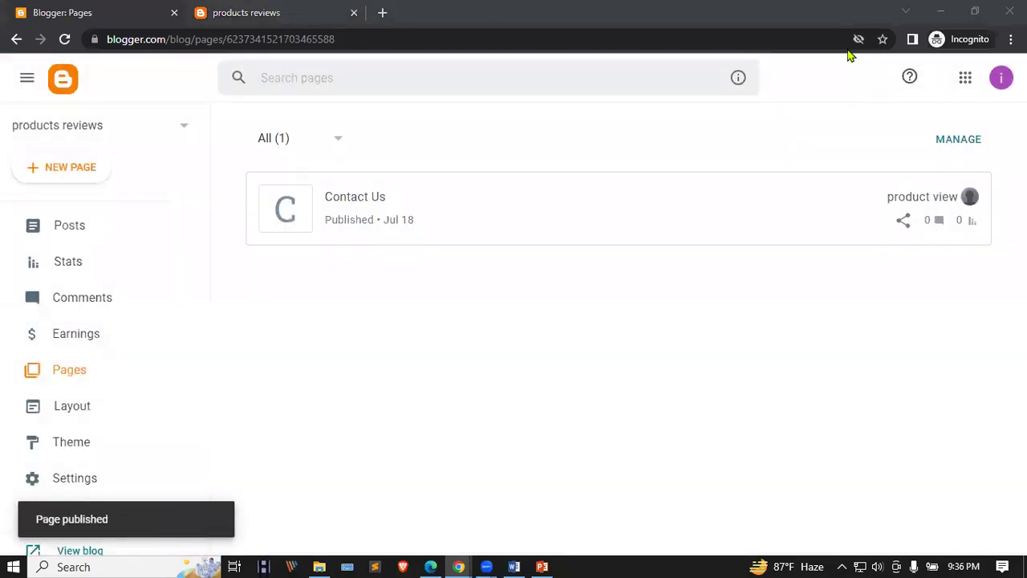
Reload the published blog to check its page links for Contact Us, and return to the blog layout
key("ctrl+Tab")
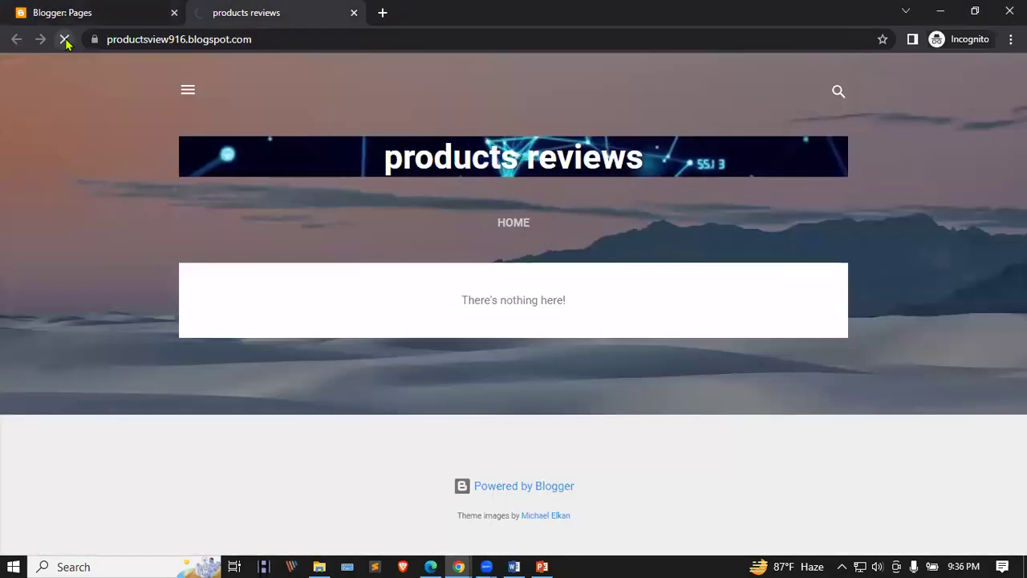
left_click(36, 10)
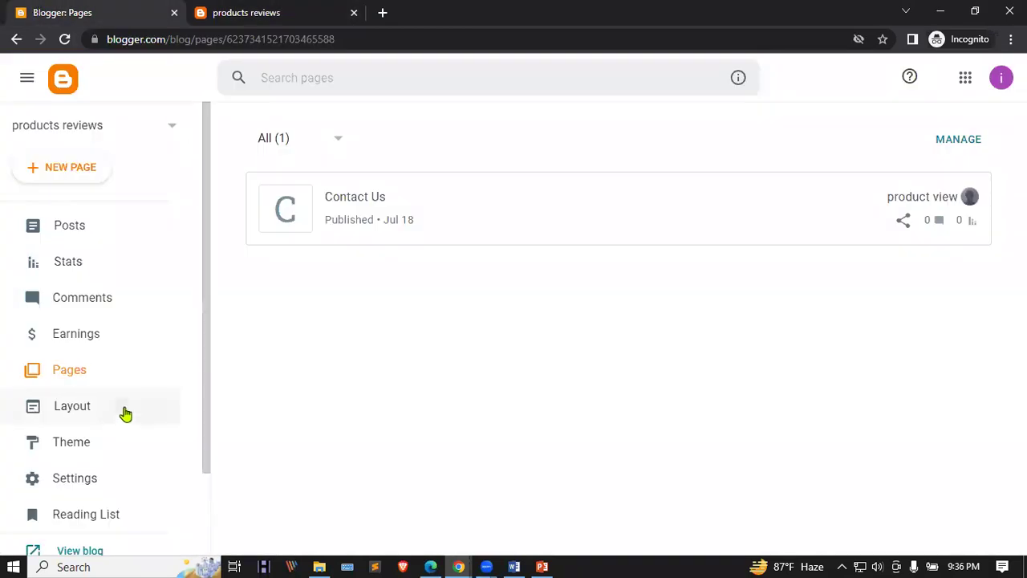
left_click(82, 408)
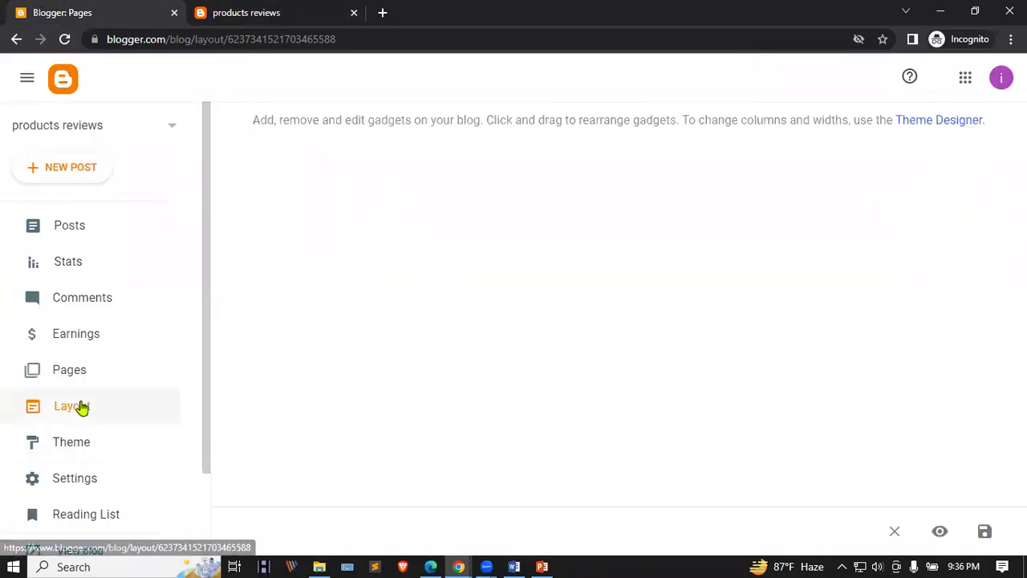
Add the blog's Contact Us page and its URL to the page list of the Pages gadget under Page List (Top), and save it
scroll(839, 389, "down", 2)
scroll(802, 394, "up", 1)
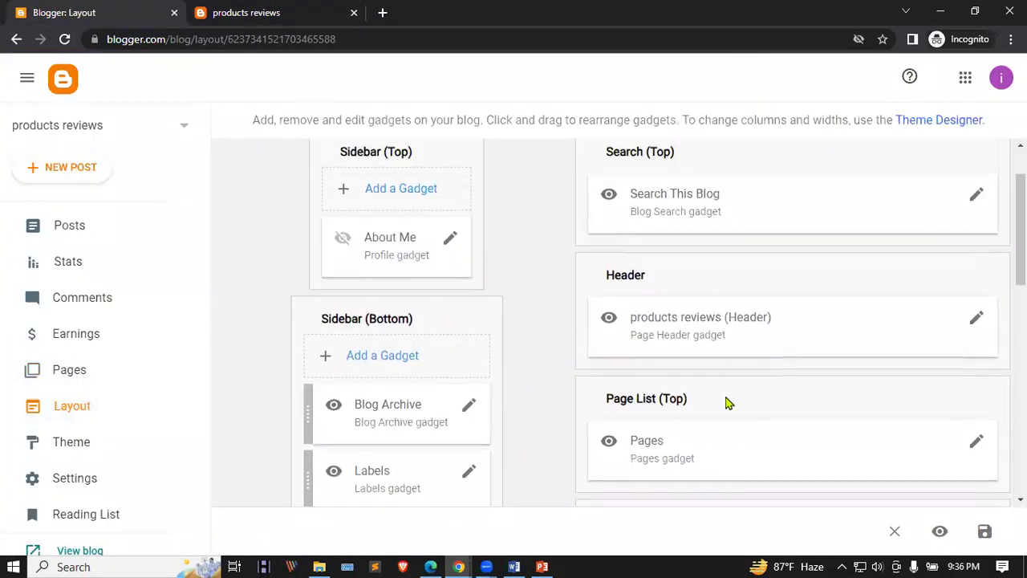
scroll(706, 385, "down", 2)
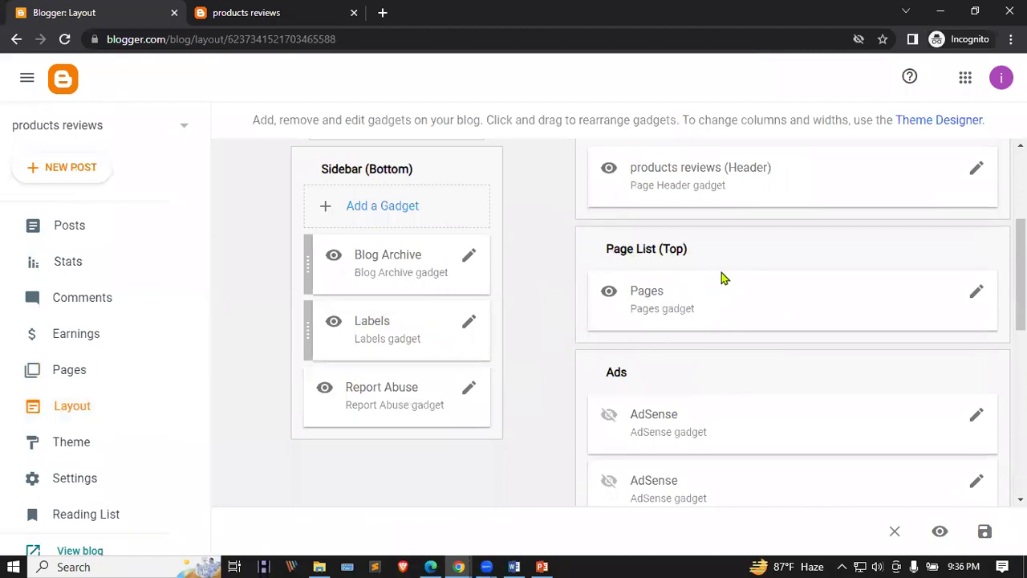
scroll(710, 335, "up", 1)
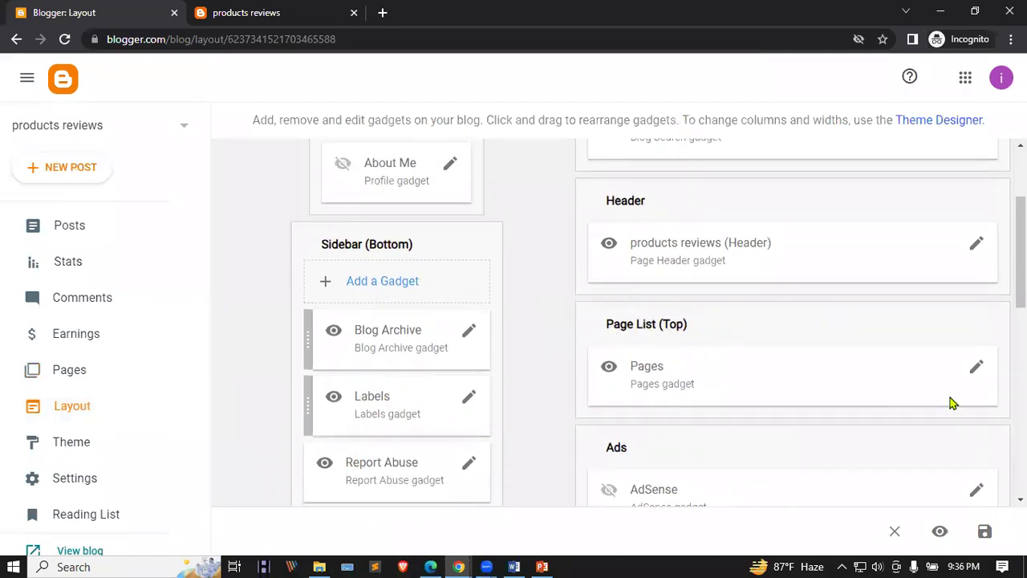
left_click(977, 370)
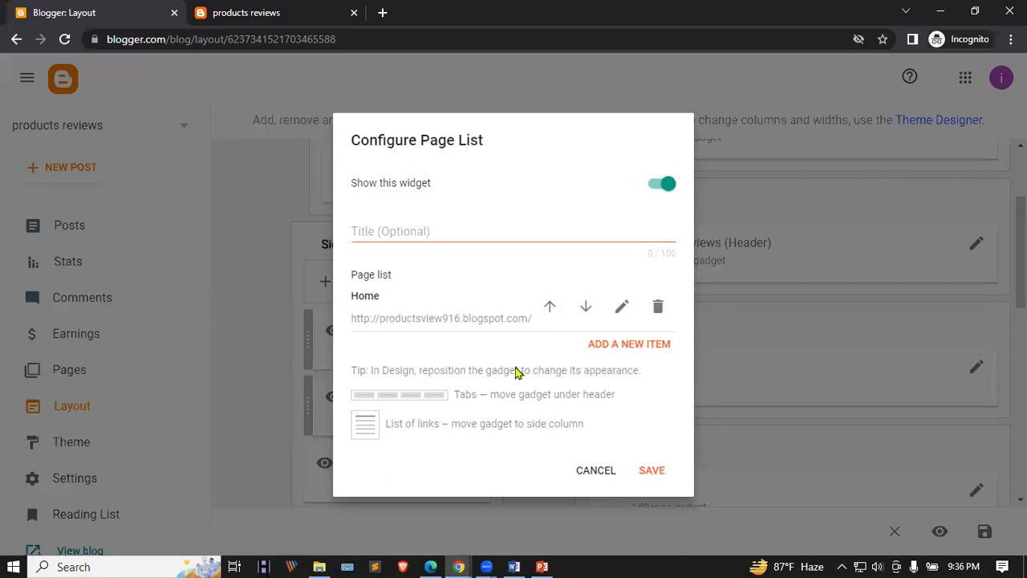
left_click(641, 356)
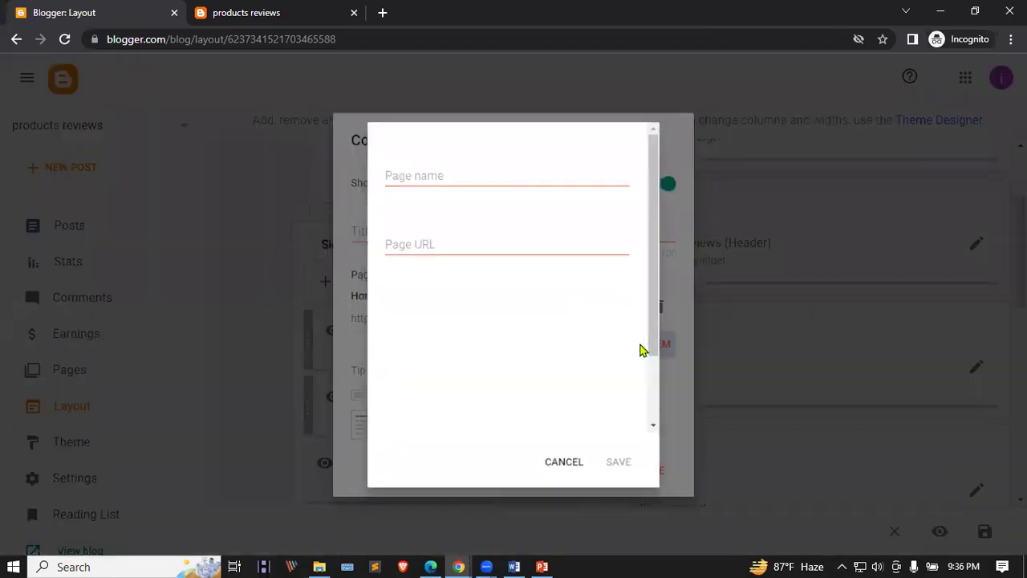
left_click(455, 247)
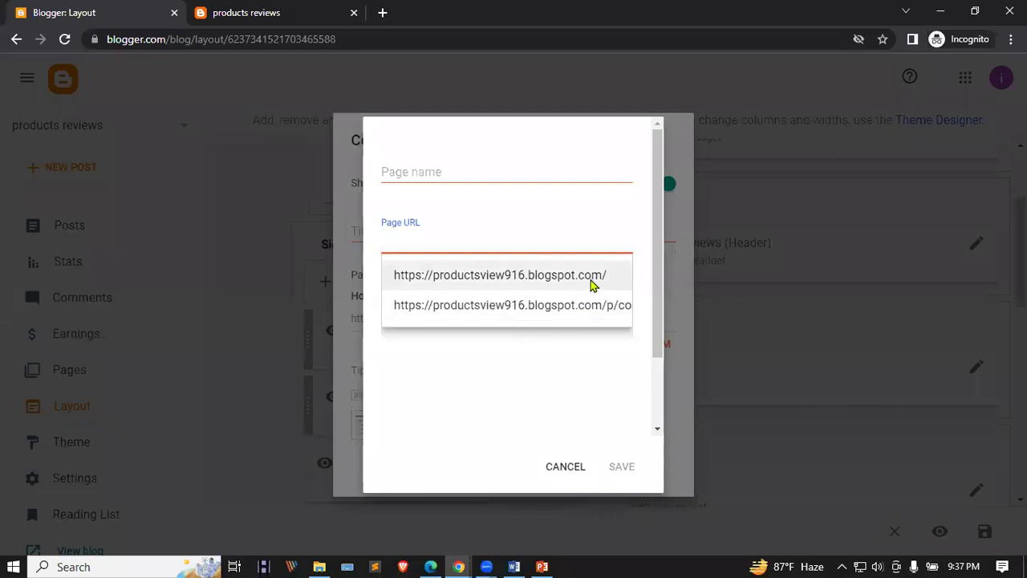
left_click(598, 307)
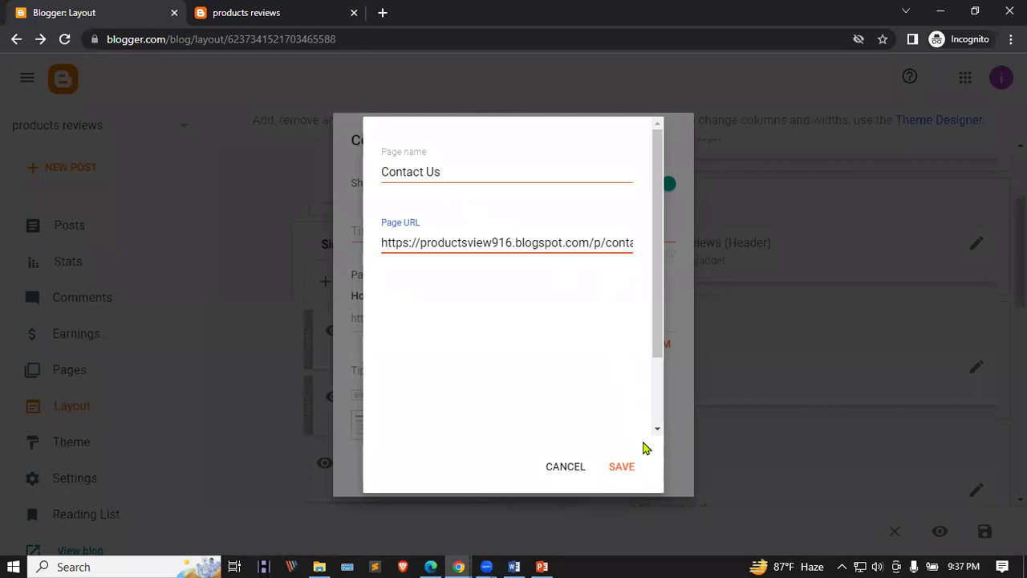
left_click(623, 466)
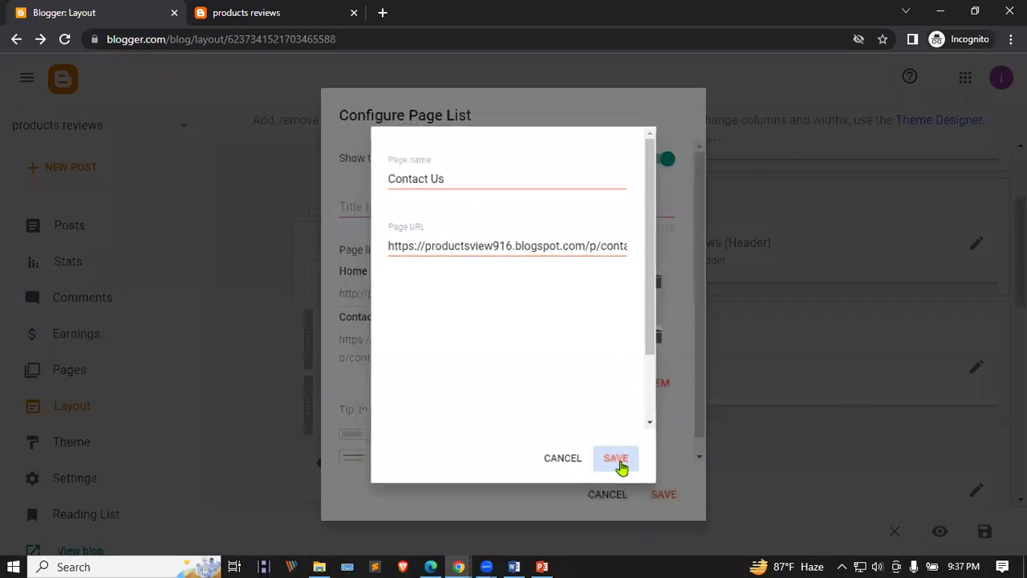
left_click(664, 496)
Reload the published blog, view the Contact Us page through its page link, and return to the layout
left_click(261, 10)
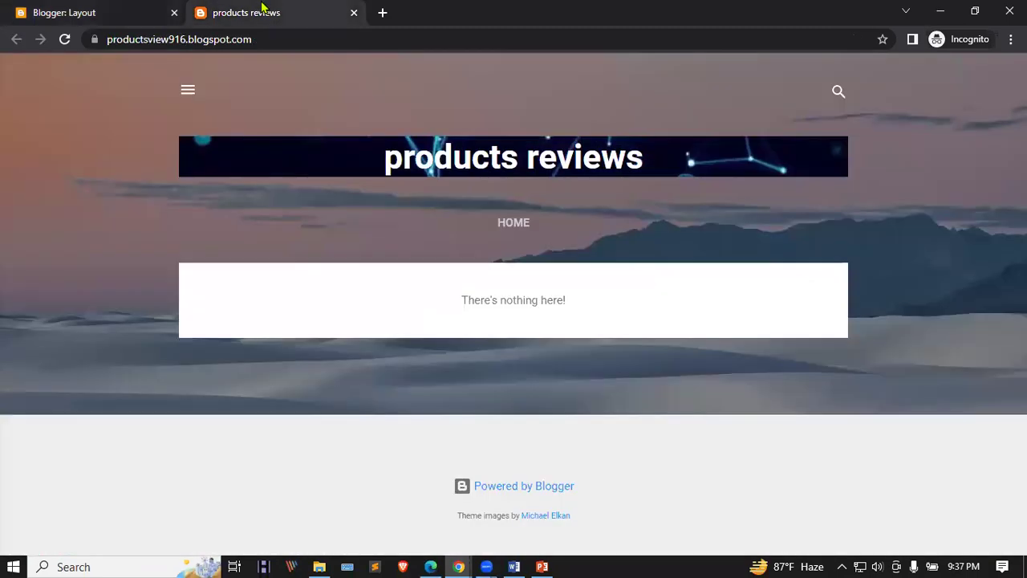
left_click(65, 40)
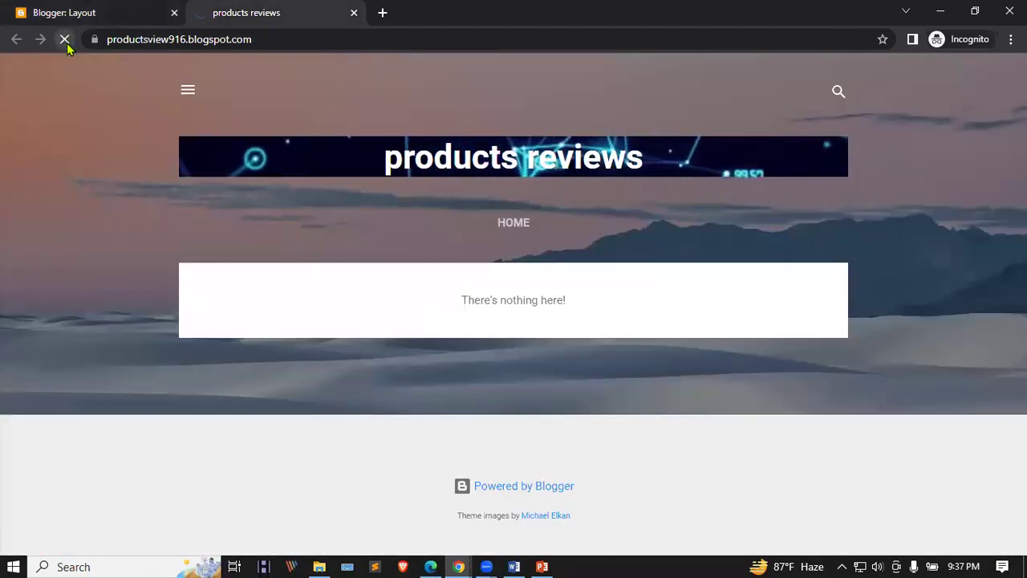
left_click(553, 228)
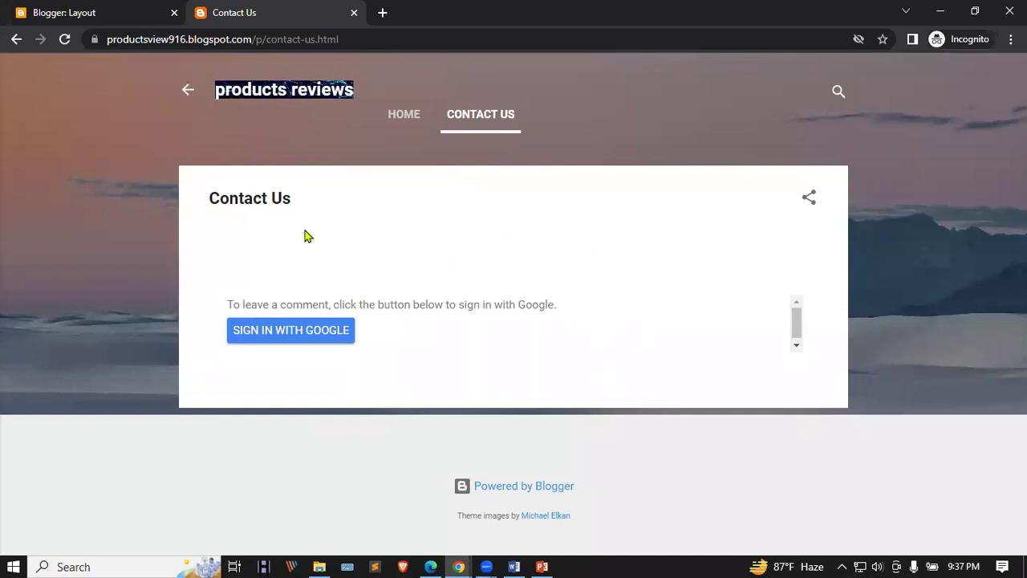
left_click(113, 9)
left_click(259, 10)
left_click(112, 10)
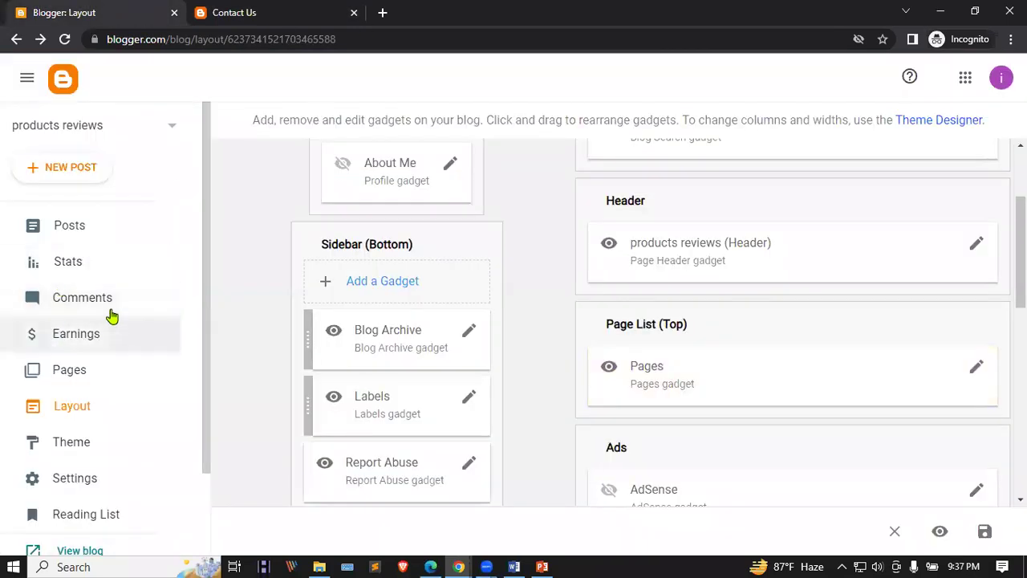
View the Contact Us page in the page editor and go back to the list of pages without changing it
left_click(71, 365)
left_click(562, 215)
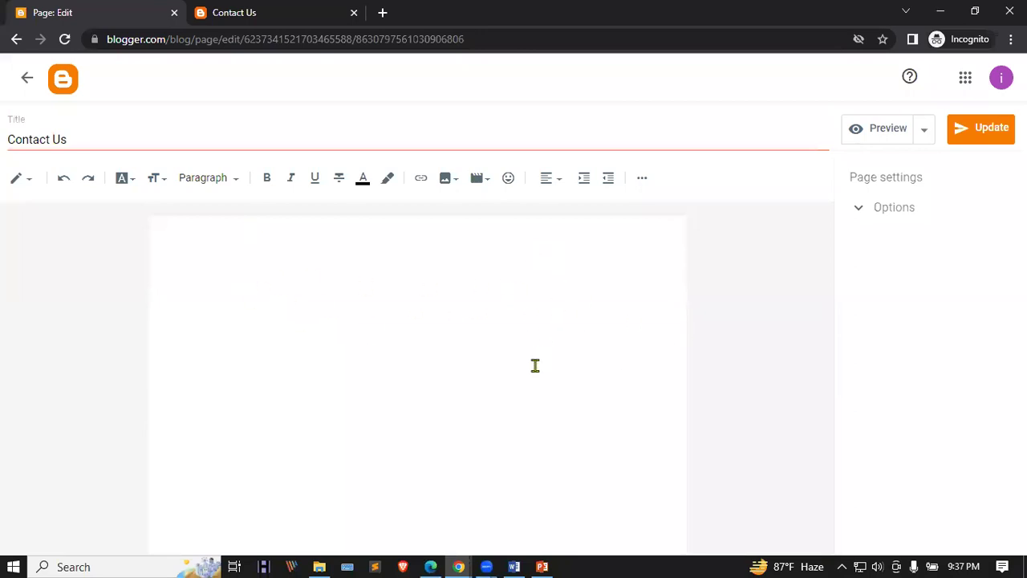
left_click(17, 90)
Return to the blog layout and look over the AdSense gadgets in the Ads section below Page List (Top)
left_click(84, 412)
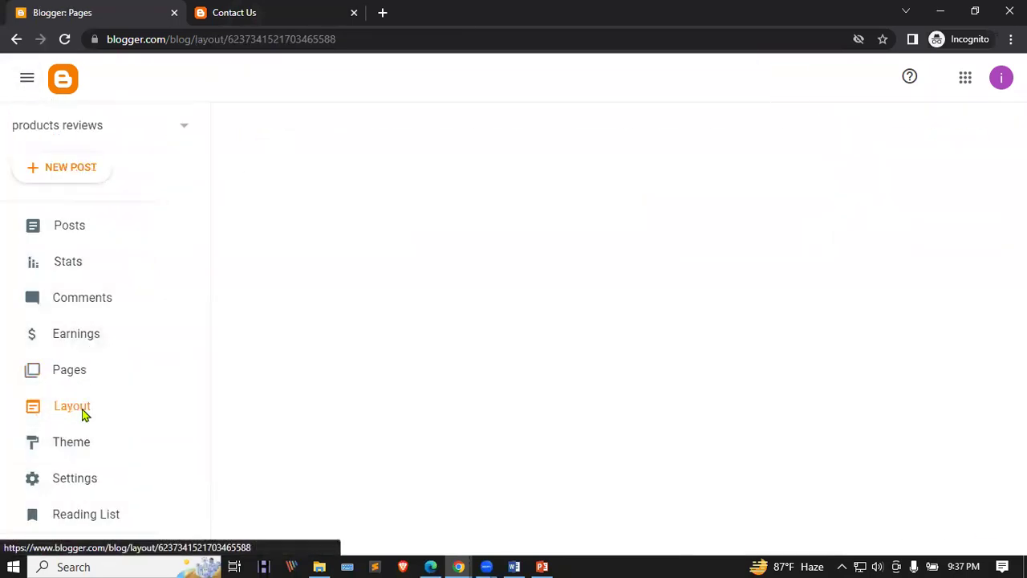
scroll(883, 253, "down", 4)
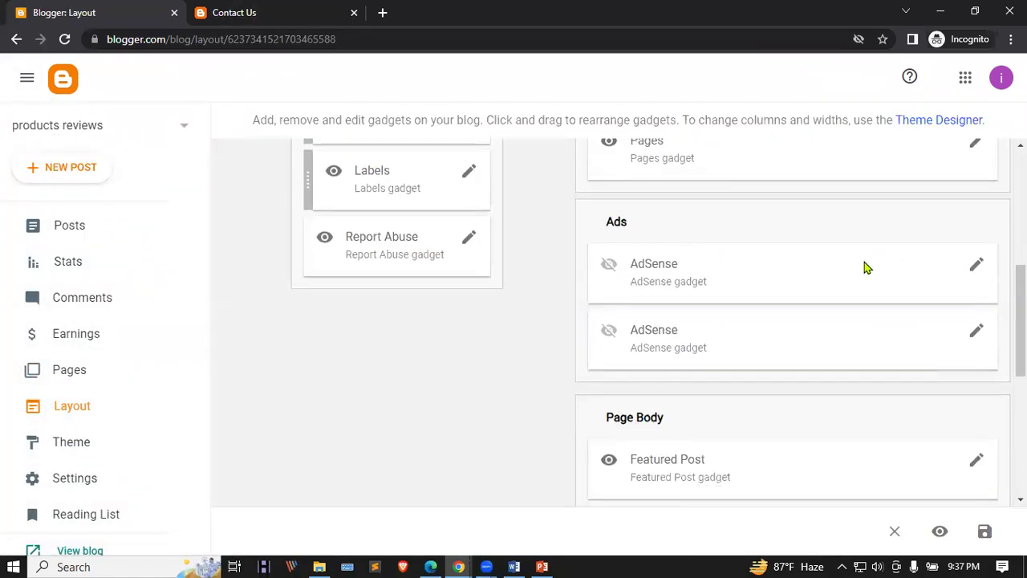
scroll(865, 277, "up", 3)
scroll(864, 282, "down", 2)
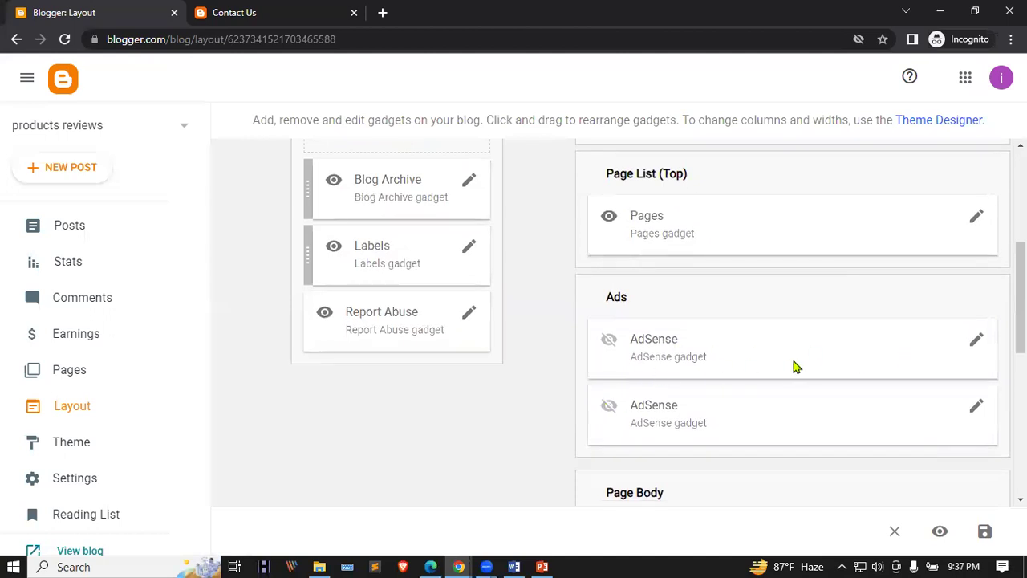
scroll(618, 391, "up", 1)
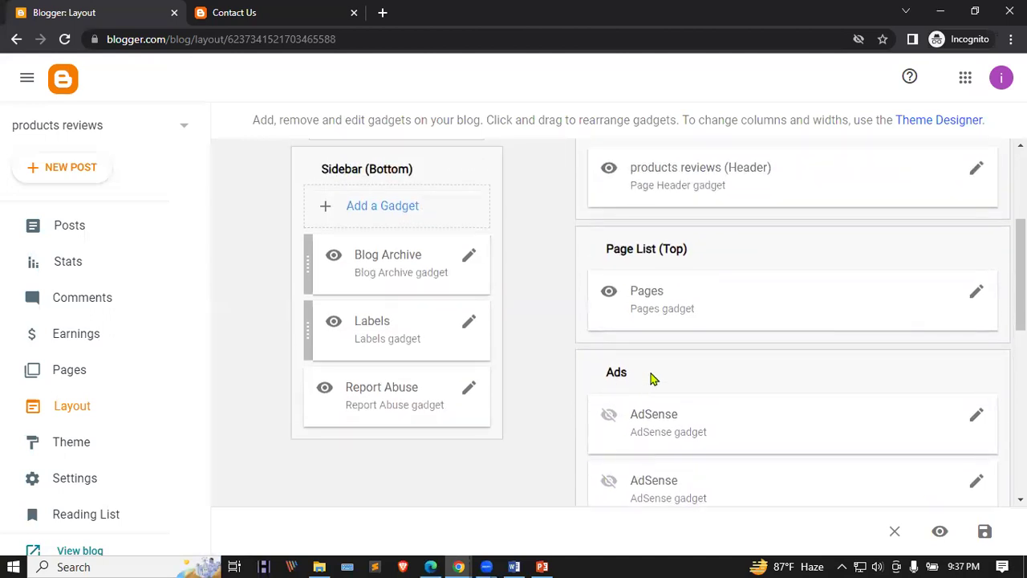
scroll(853, 336, "down", 1)
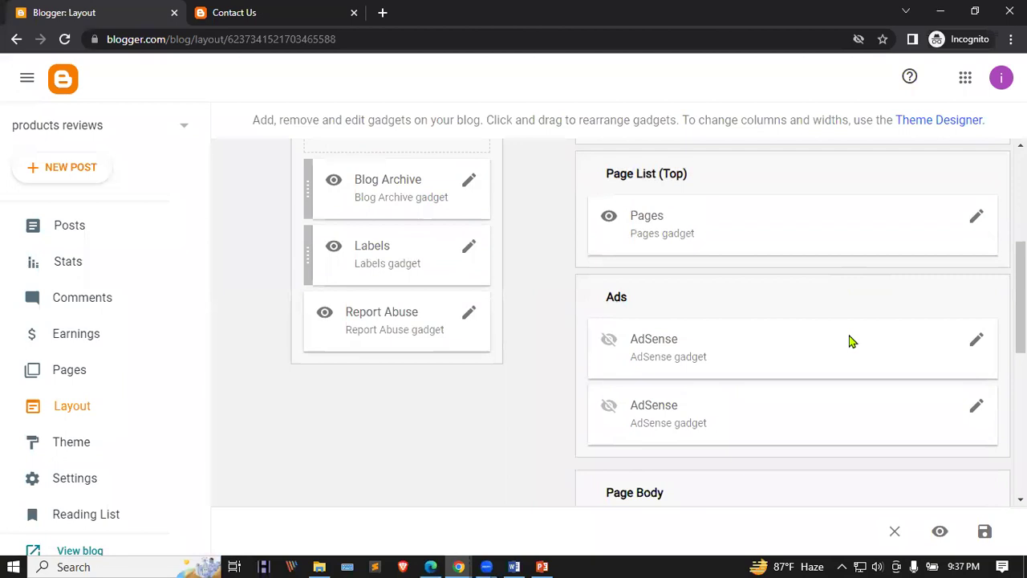
Review the page list of the Pages gadget under Page List (Top) and save the gadget
left_click(976, 216)
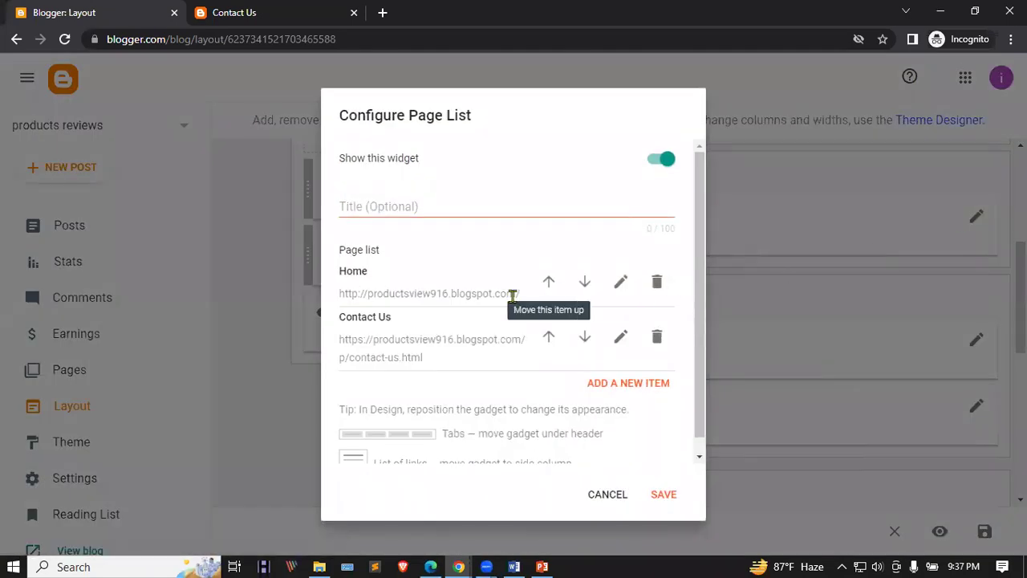
scroll(499, 353, "down", 1)
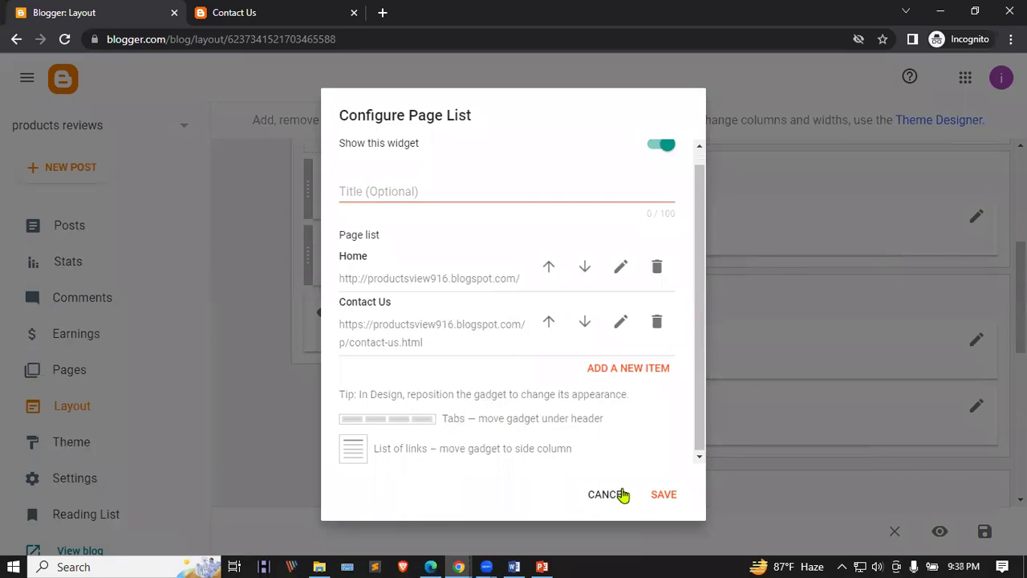
left_click(664, 495)
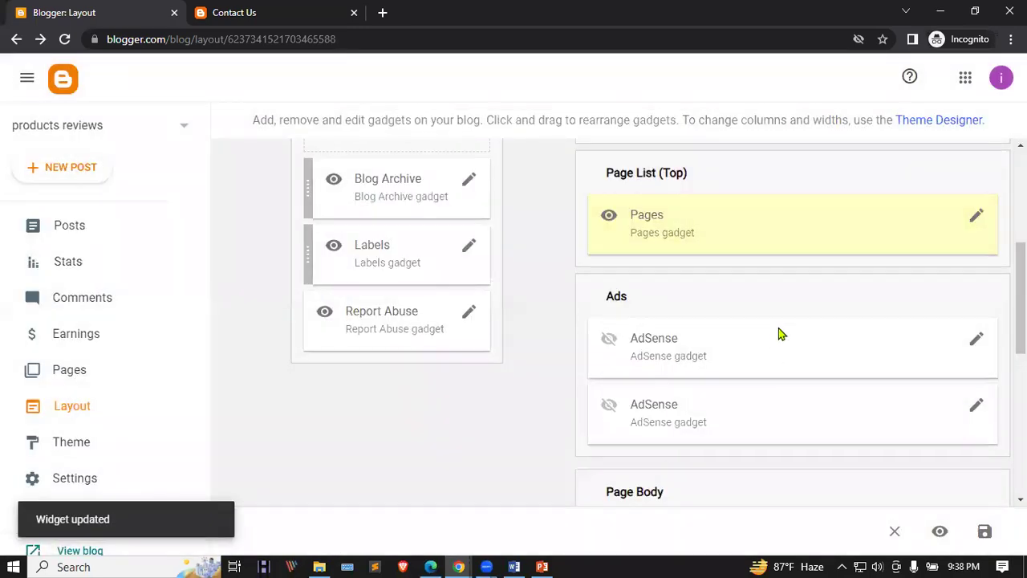
Look over the Blog Posts gadget settings in the Page Body section and close them without changes
scroll(779, 334, "down", 3)
scroll(777, 335, "down", 2)
scroll(778, 335, "up", 1)
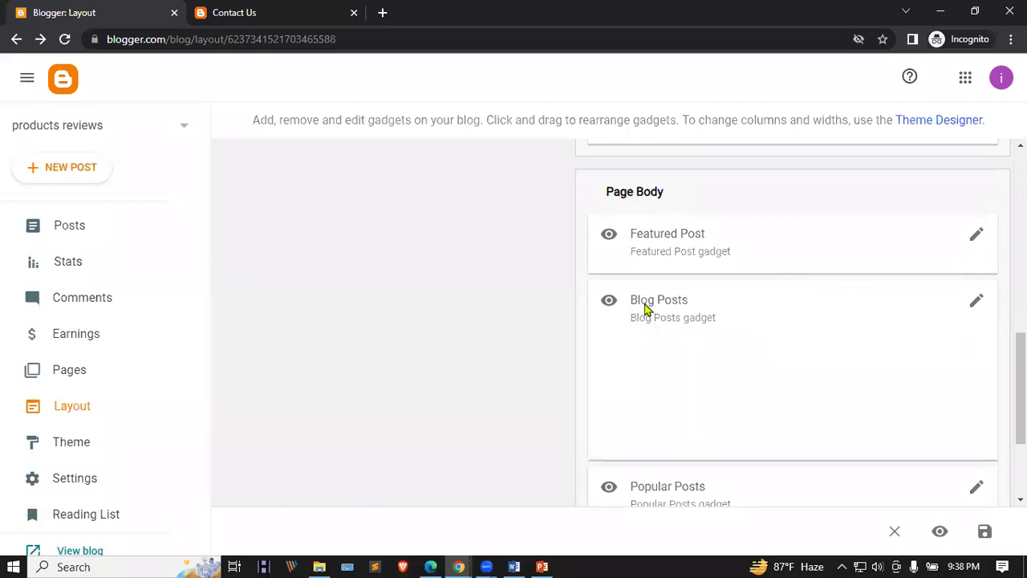
left_click(978, 303)
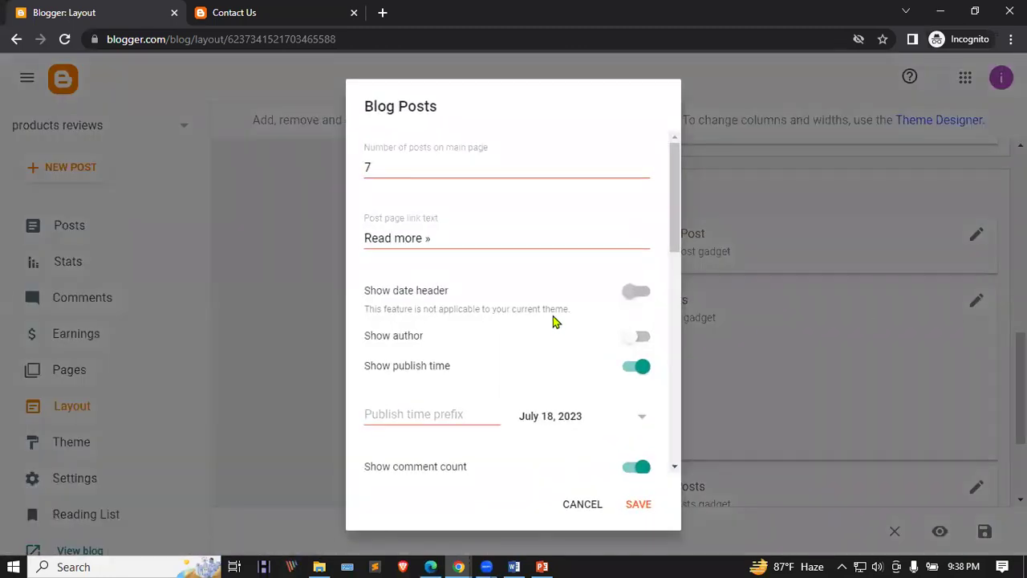
scroll(562, 259, "down", 3)
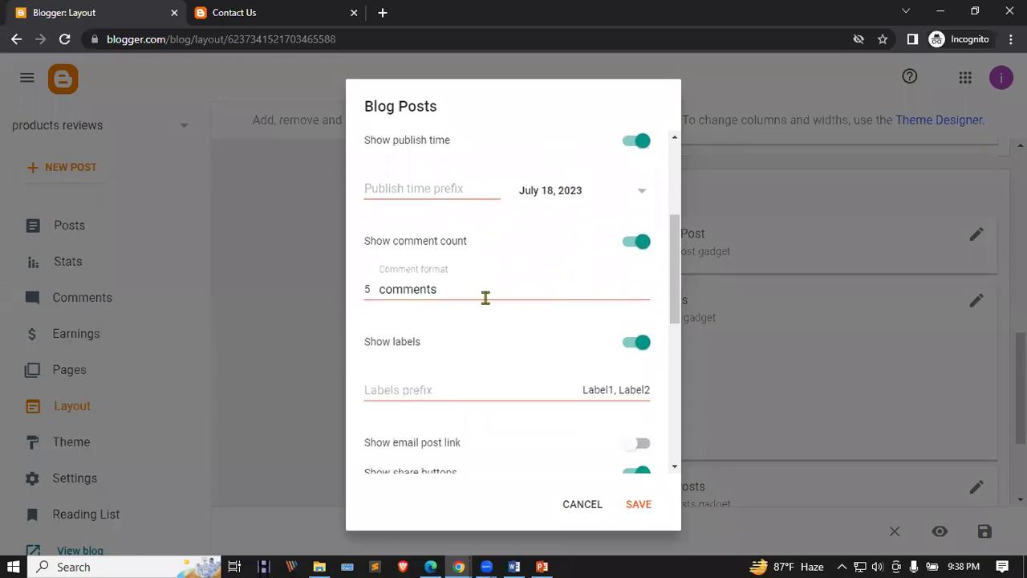
scroll(486, 298, "down", 3)
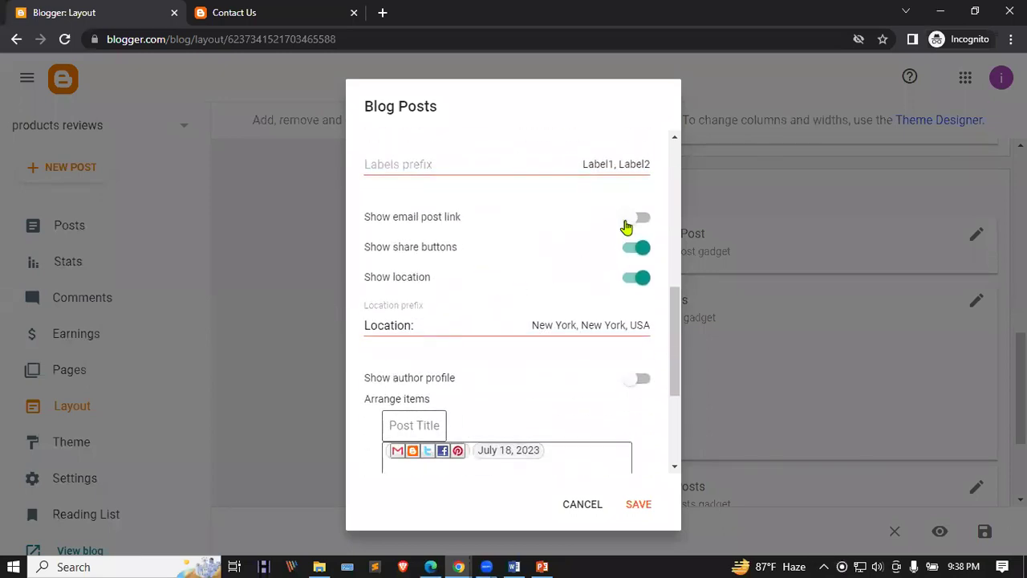
scroll(638, 329, "down", 3)
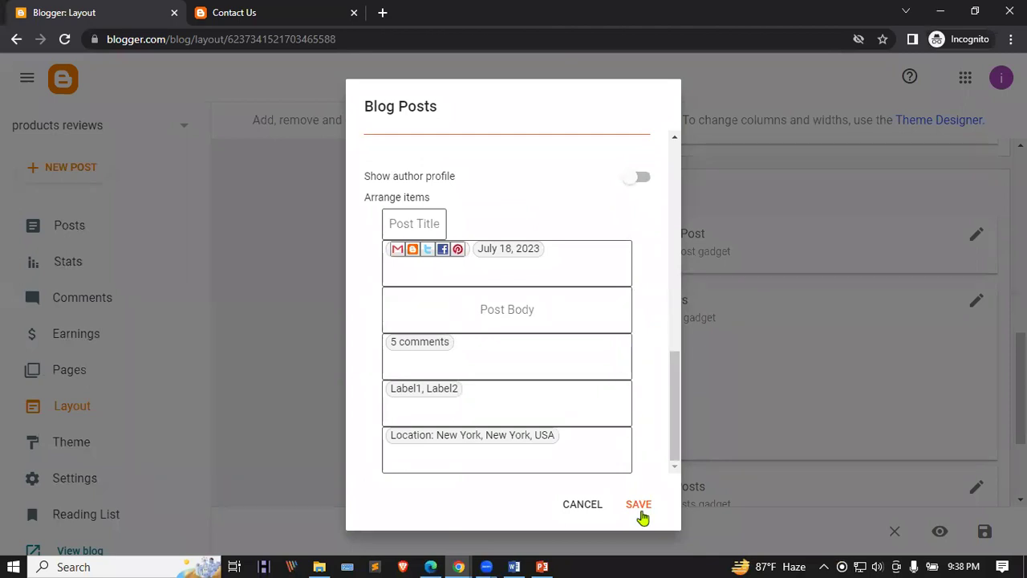
left_click(574, 503)
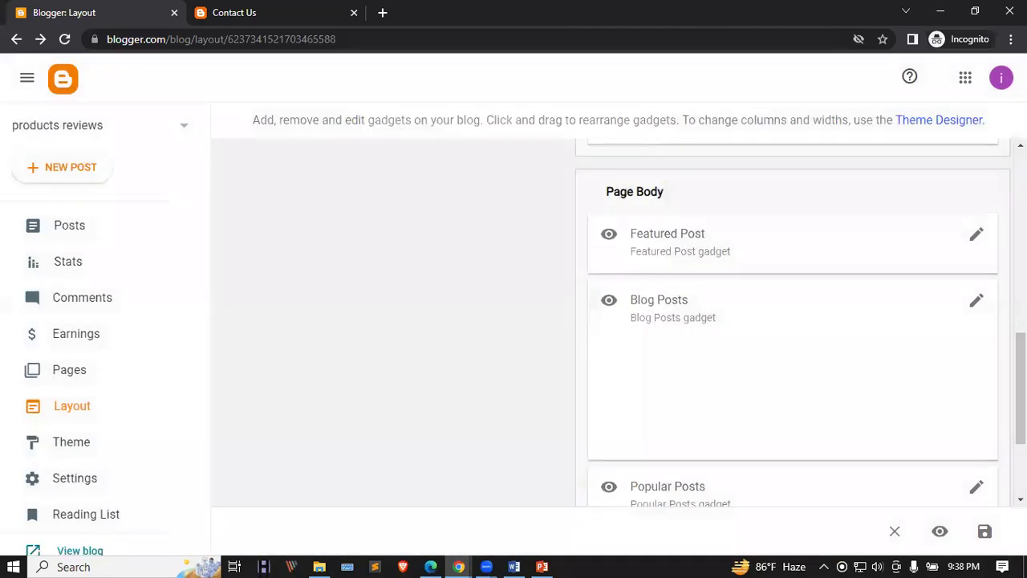
Save the blog layout and open the Theme Designer
scroll(934, 291, "down", 2)
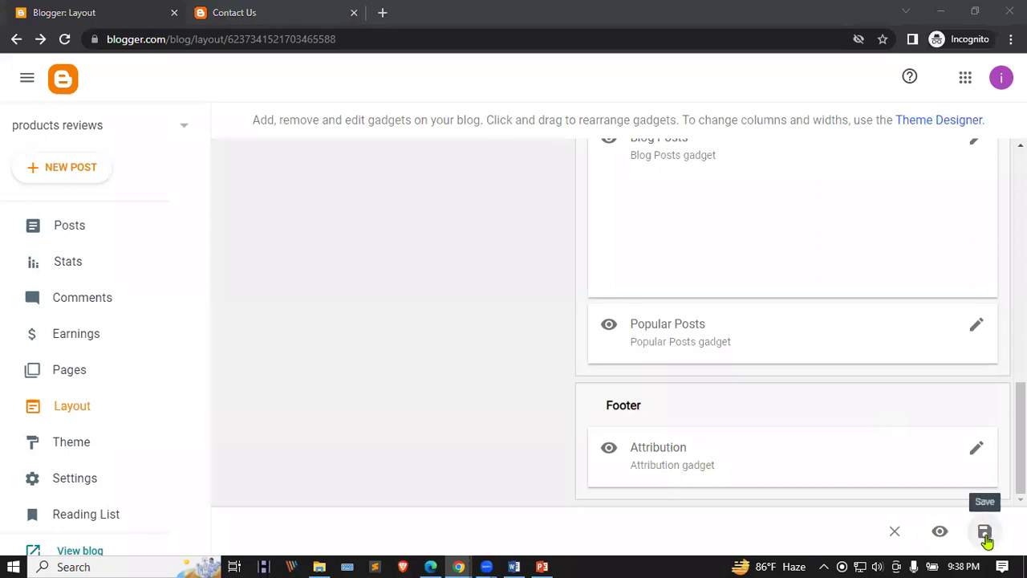
left_click(986, 532)
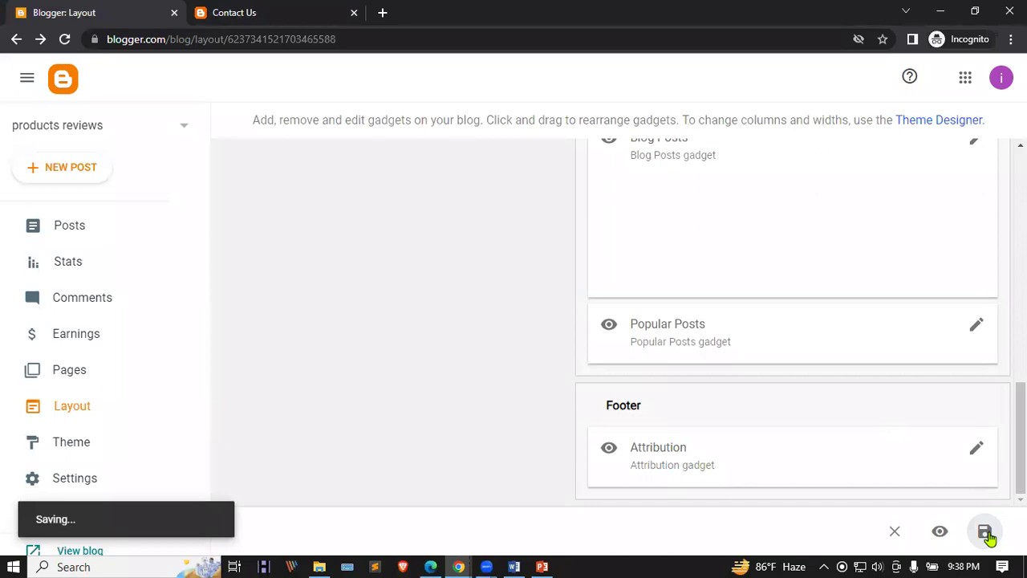
right_click(931, 124)
left_click(728, 181)
left_click(922, 122)
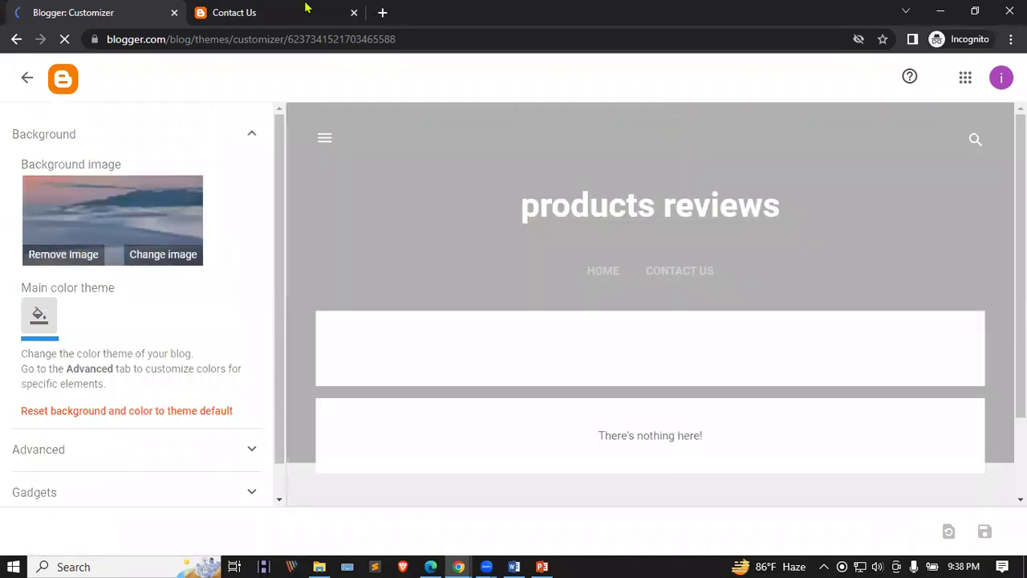
View the Home page of the published blog and return to the theme customizer
left_click(293, 8)
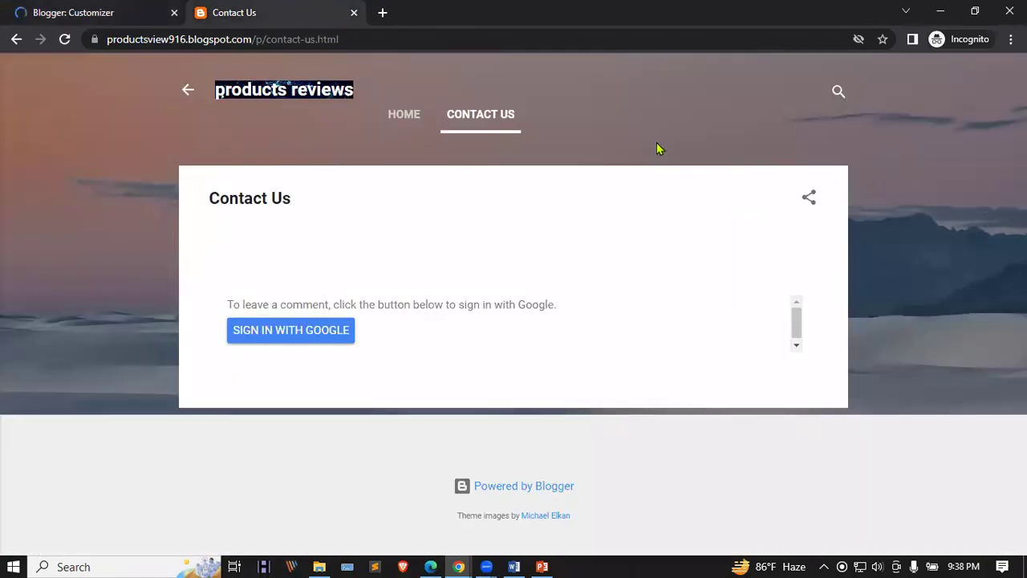
left_click(404, 105)
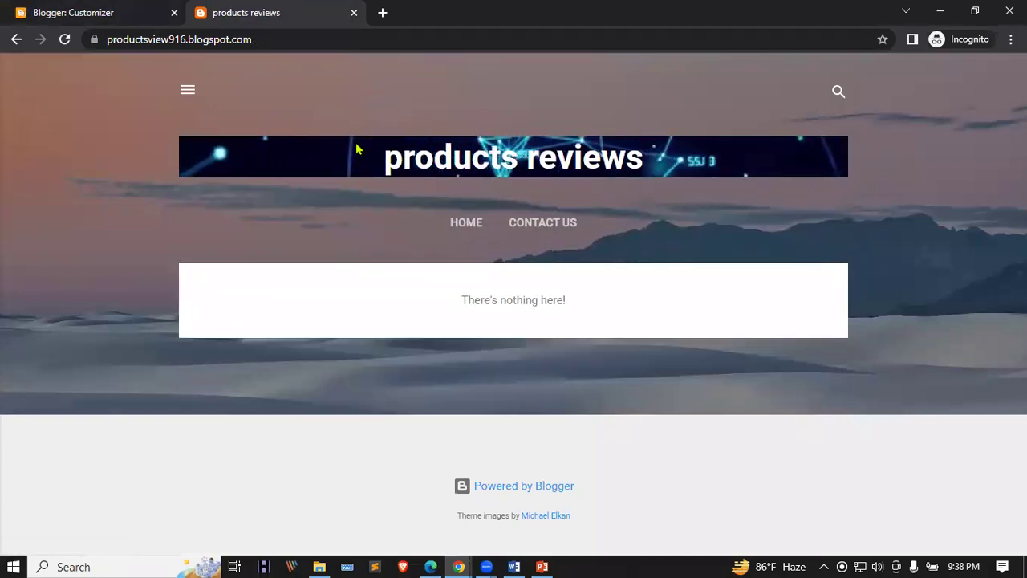
left_click(91, 10)
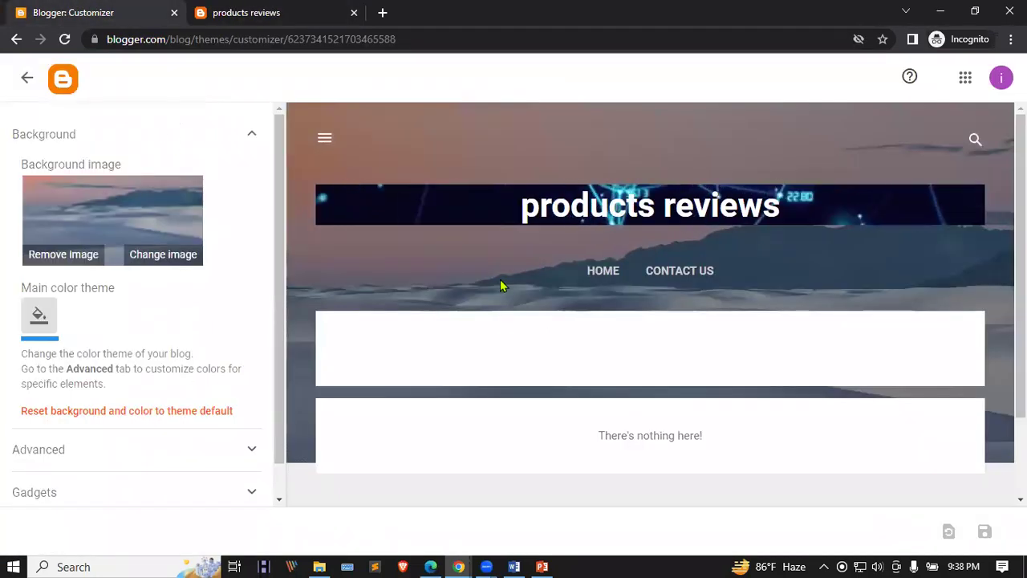
Replace the blog's background image with the blurred yellow-beige picture from the Abstract category
scroll(519, 249, "down", 2)
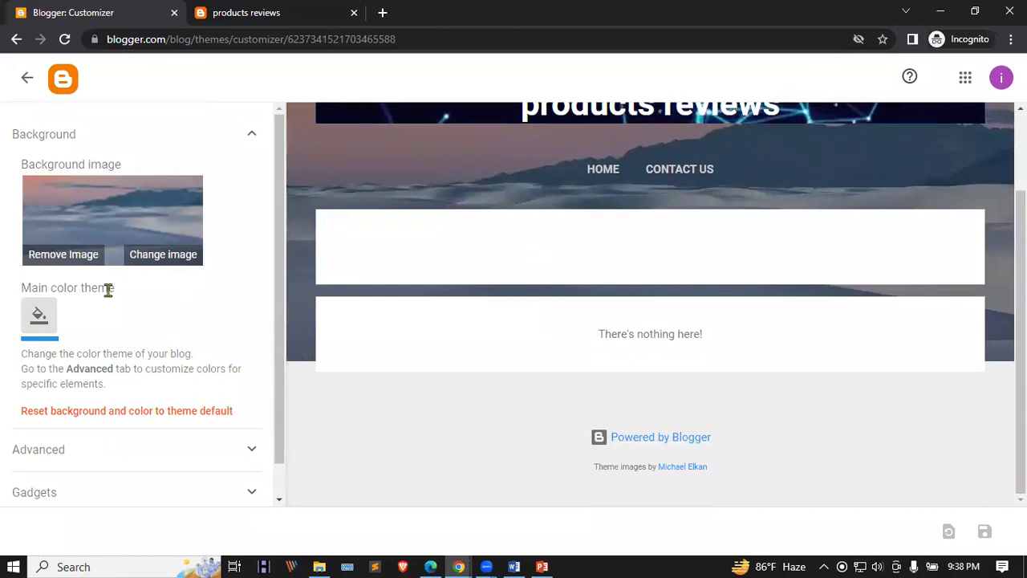
left_click(63, 215)
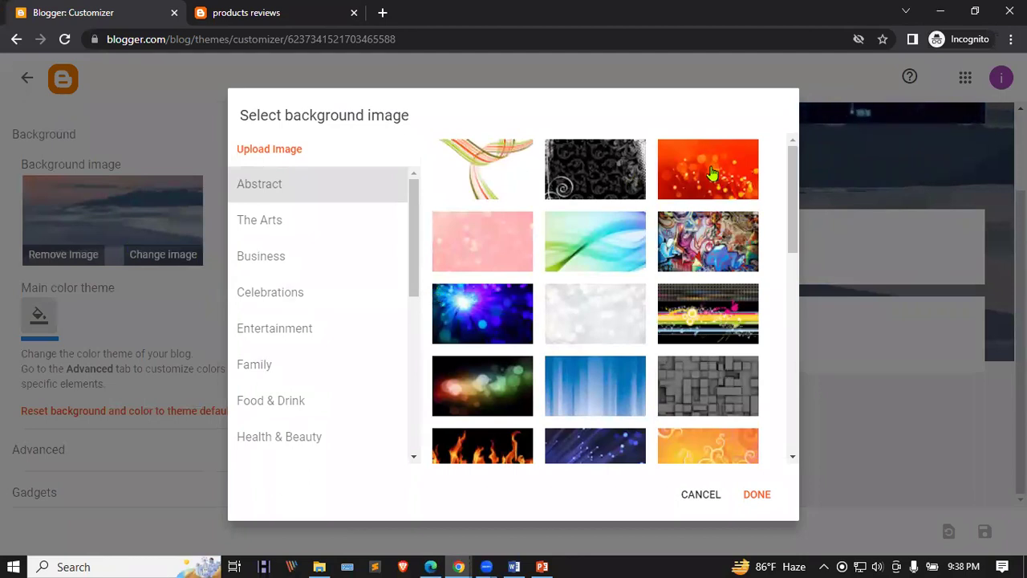
scroll(699, 183, "down", 1)
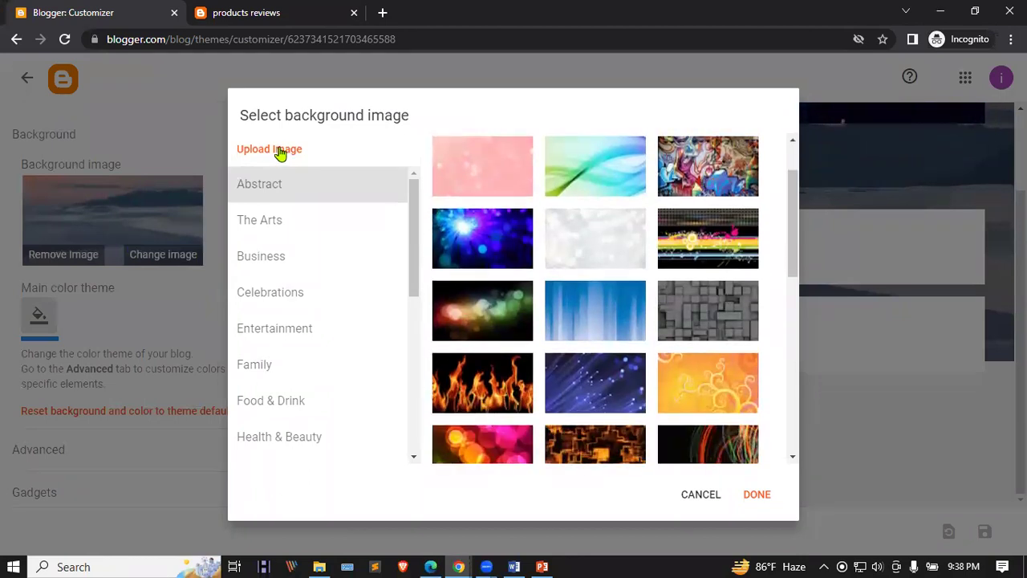
scroll(723, 301, "up", 1)
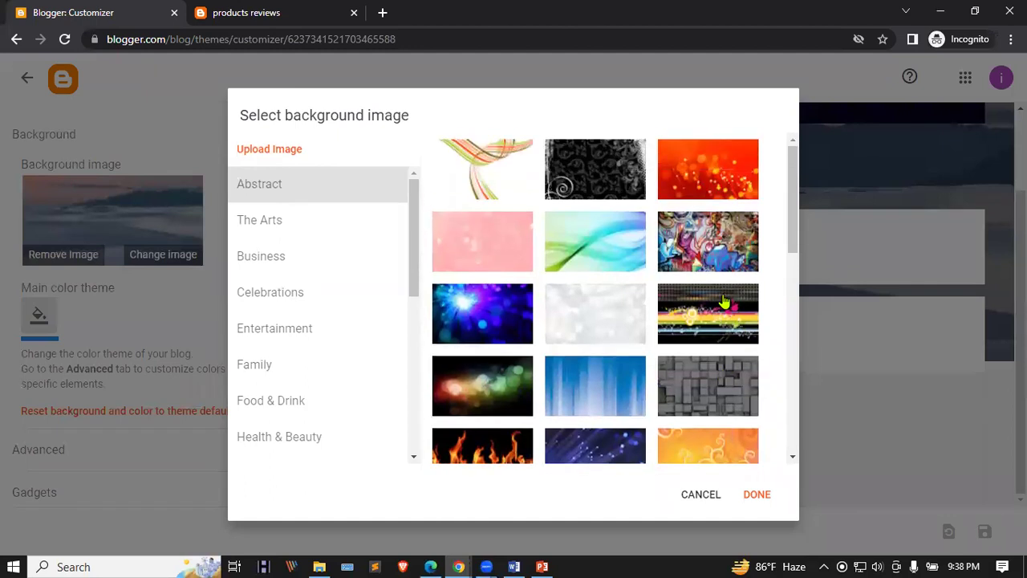
scroll(724, 301, "down", 4)
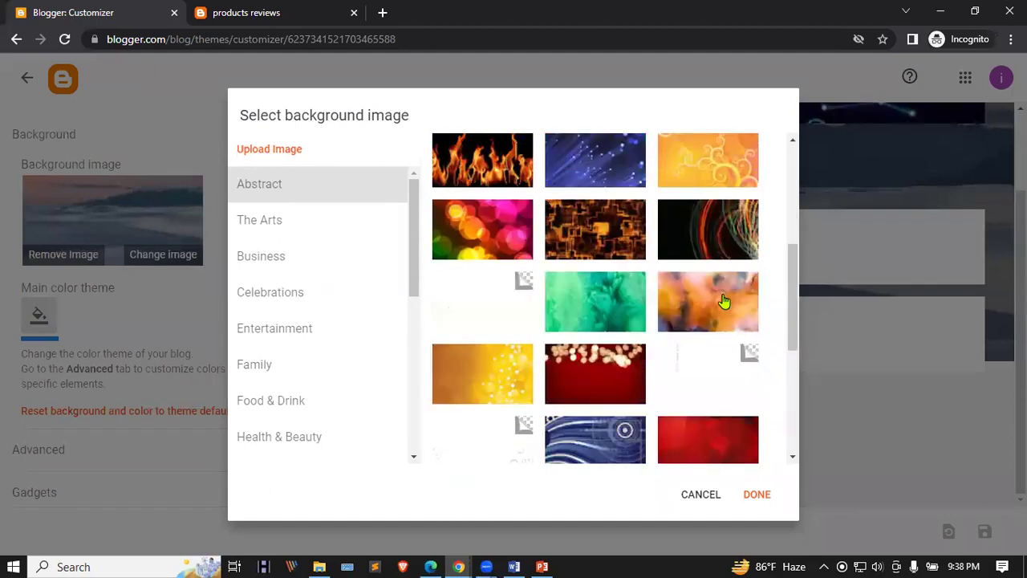
scroll(723, 300, "down", 2)
scroll(695, 295, "down", 2)
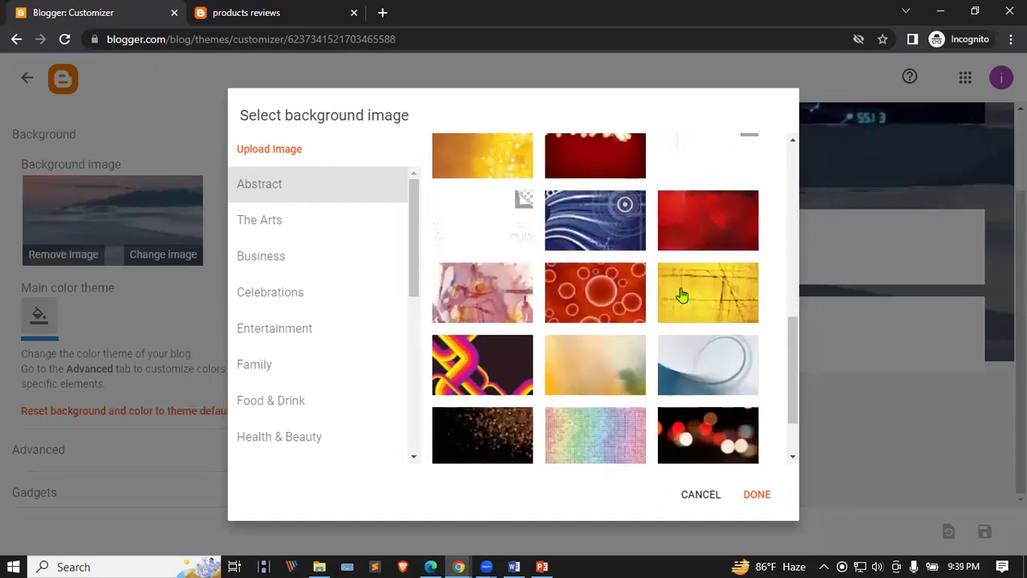
left_click(606, 284)
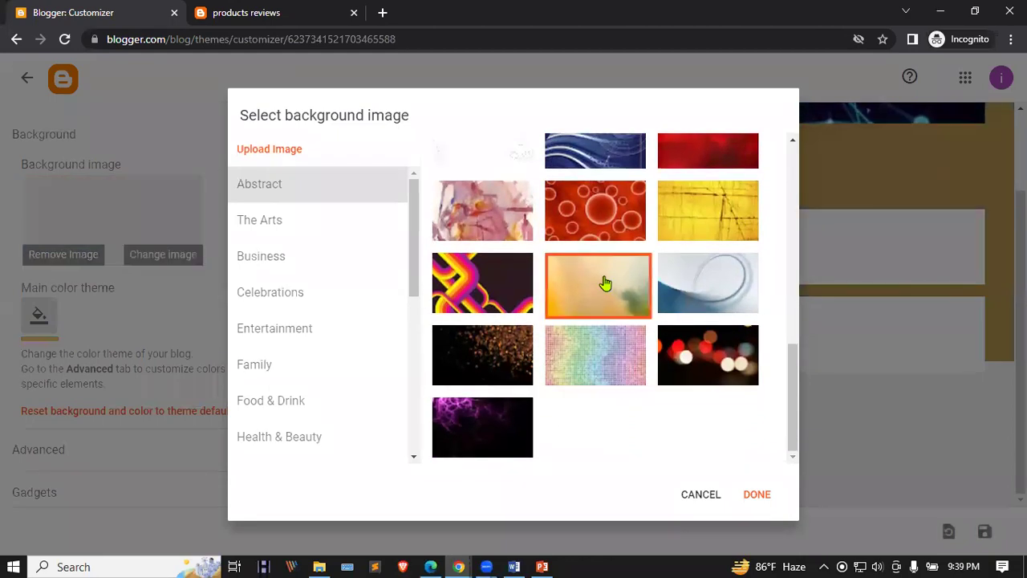
left_click(757, 495)
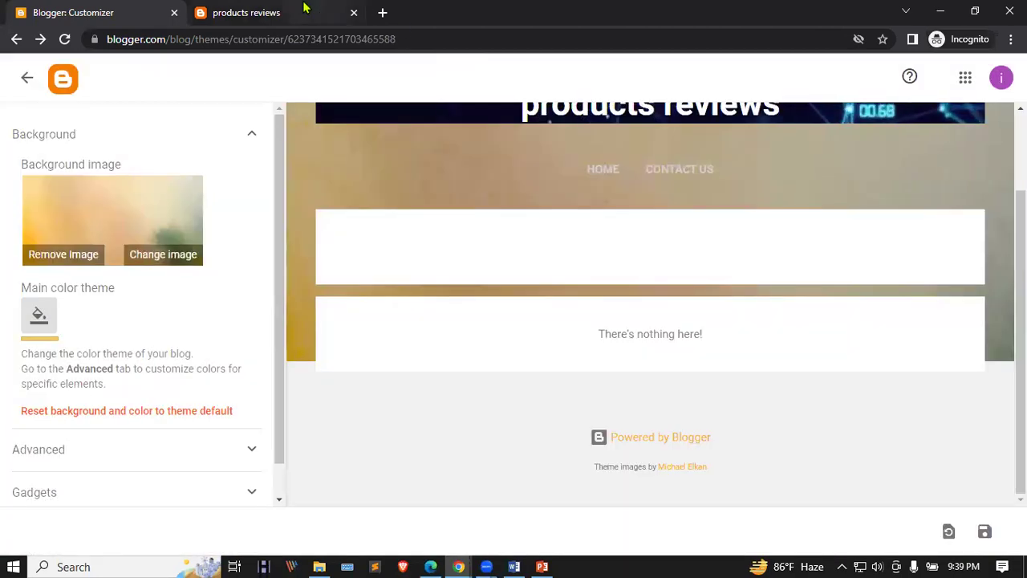
Reload the published blog to check its background, then return to the theme customizer and save the new background image
left_click(302, 9)
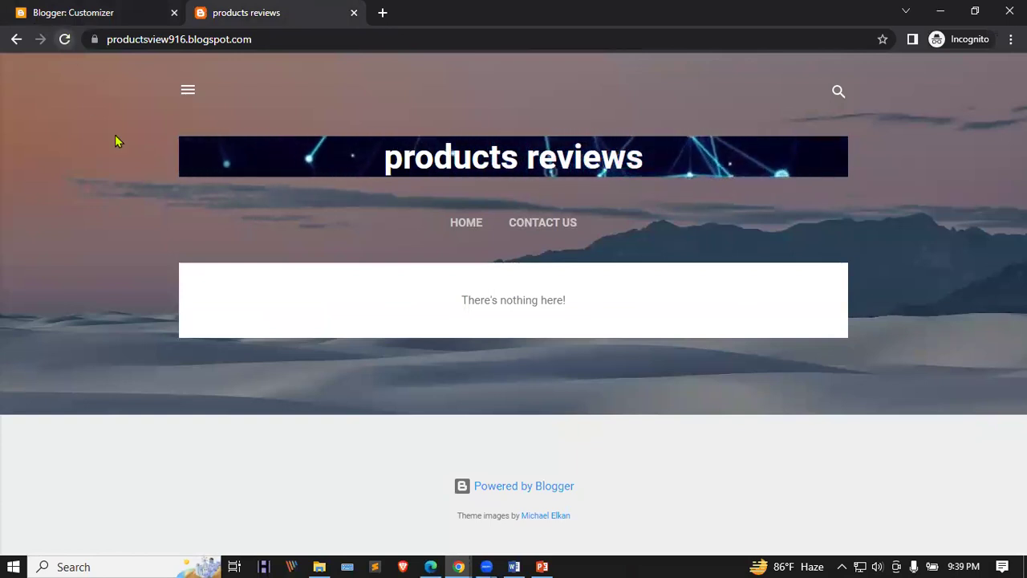
left_click(64, 40)
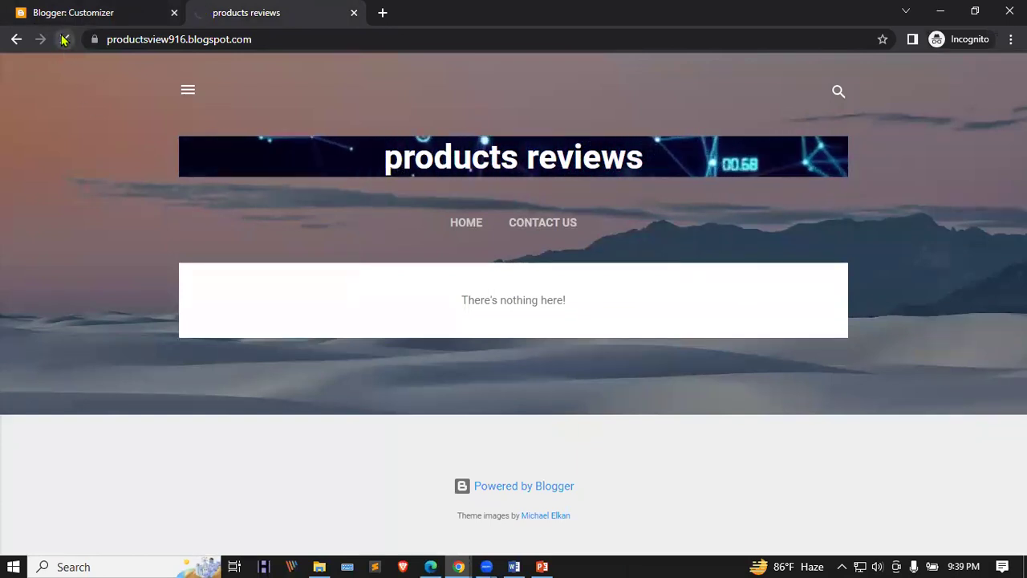
left_click(80, 12)
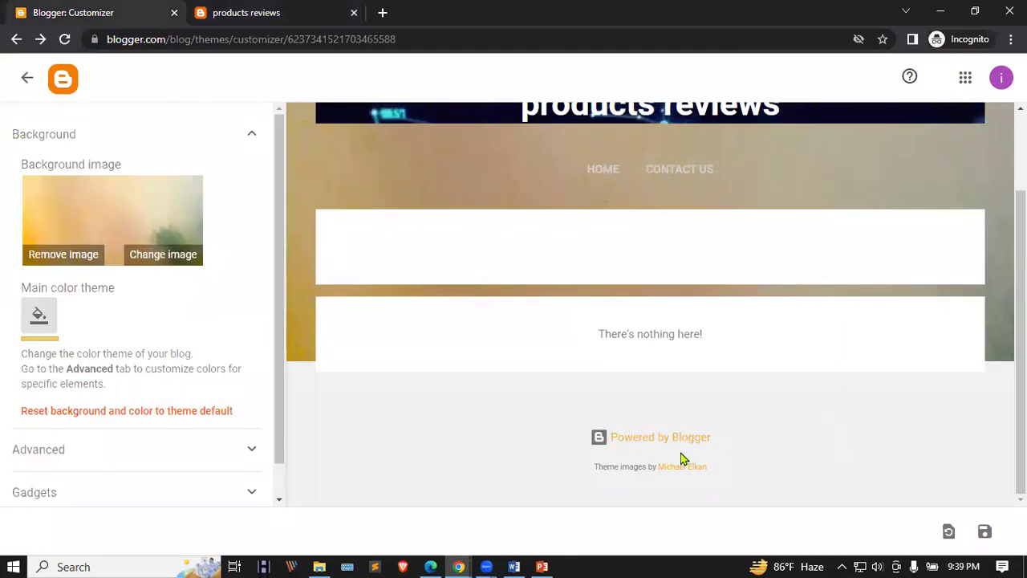
left_click(985, 532)
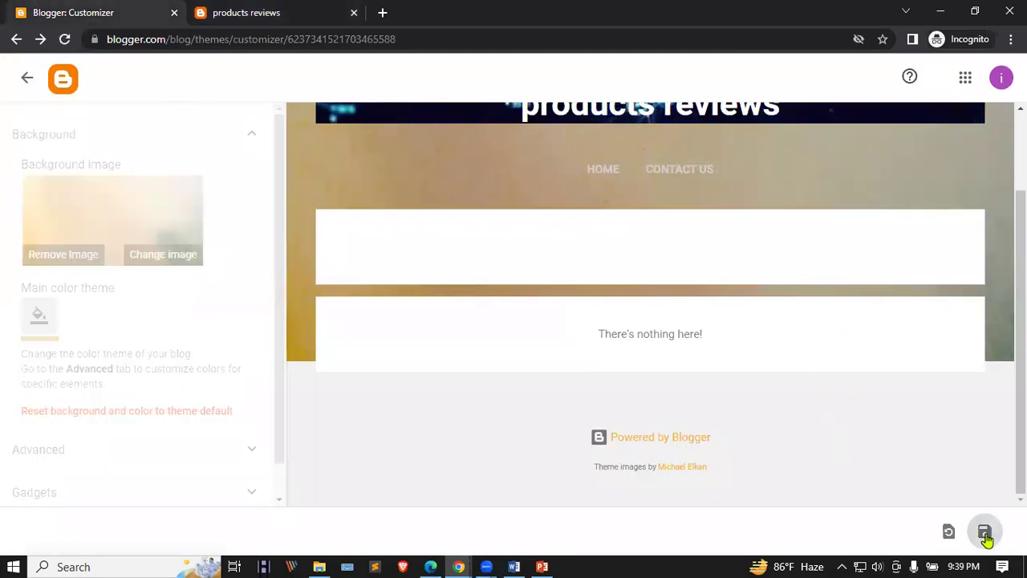
Reload the published blog to view the saved background and go back to the theme customizer
left_click(297, 9)
left_click(65, 39)
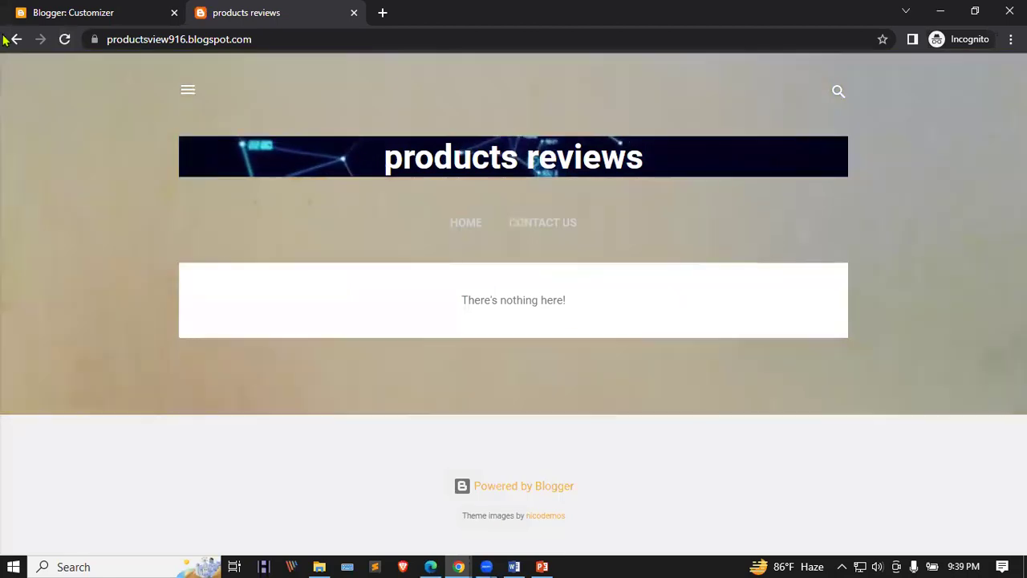
left_click(121, 10)
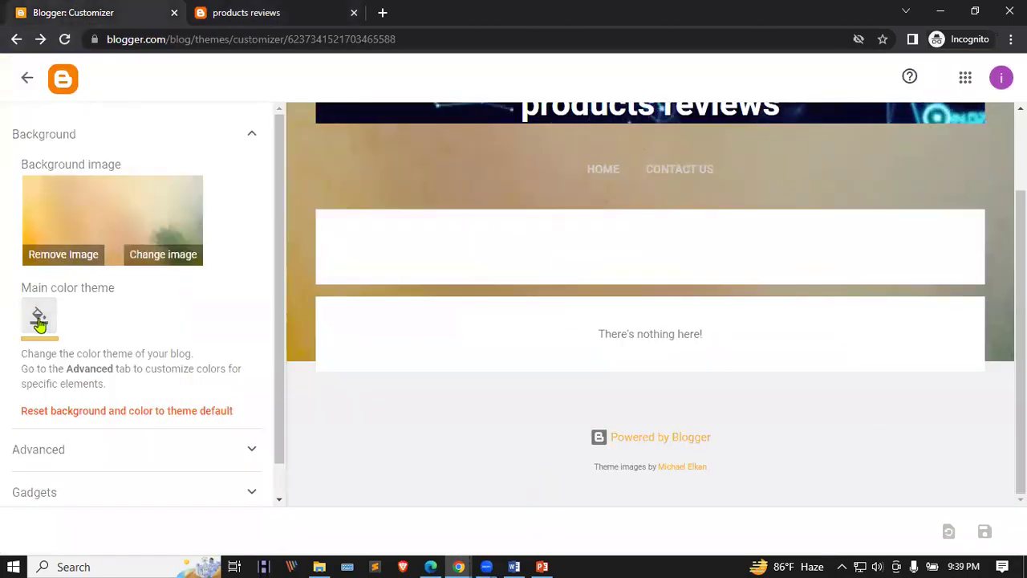
Look over the Advanced font and color settings for Page Text and leave the customizer for the theme gallery
scroll(46, 322, "down", 2)
left_click(132, 416)
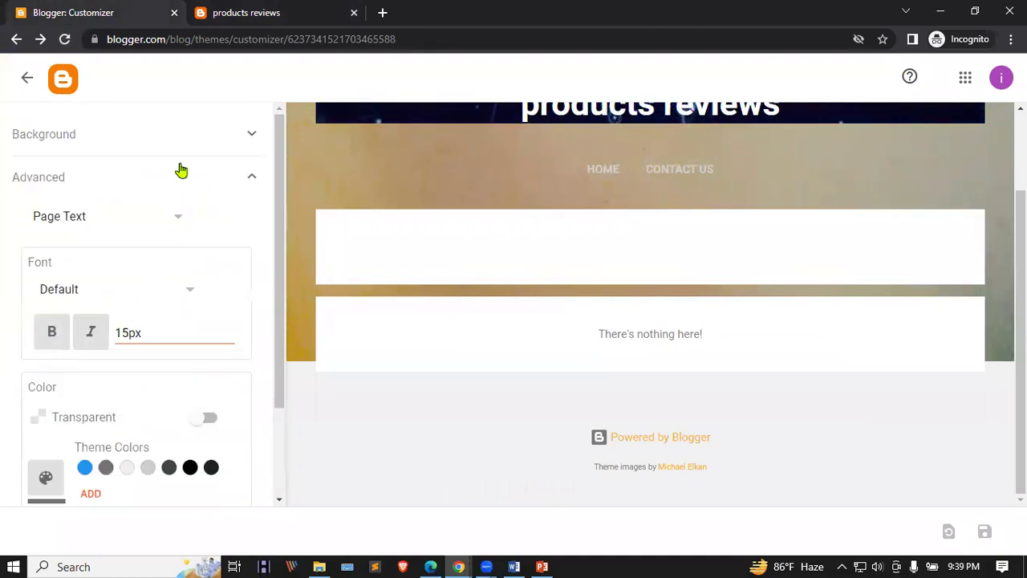
left_click(142, 218)
left_click(221, 215)
scroll(183, 295, "down", 2)
scroll(183, 295, "up", 2)
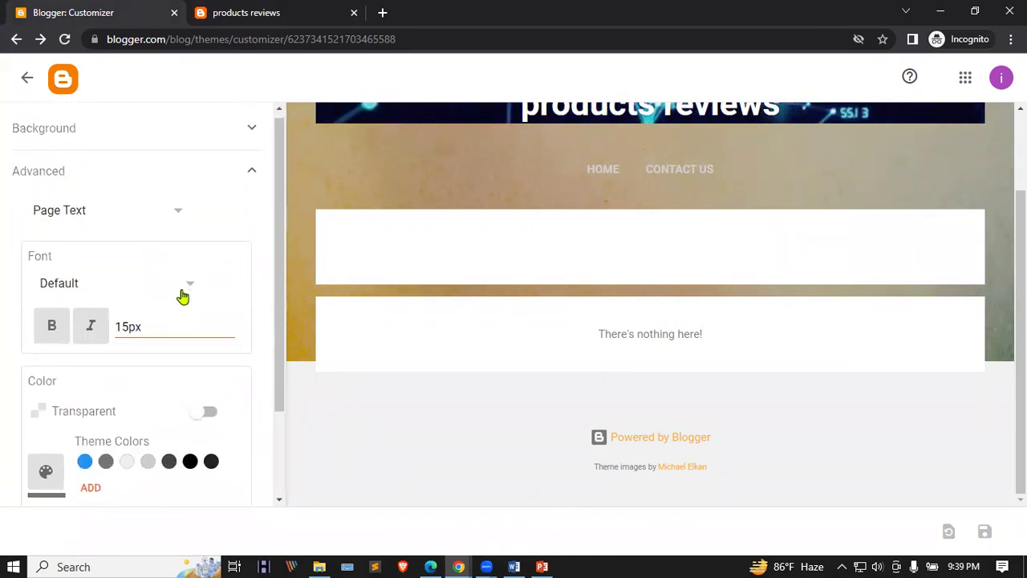
left_click(27, 78)
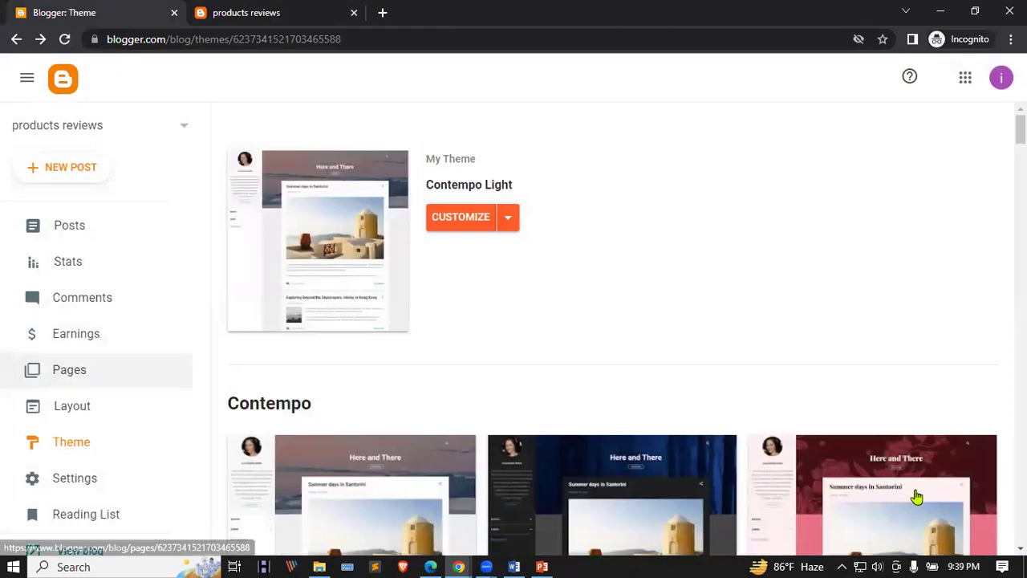
Apply the Contempo Pink theme to the blog
scroll(815, 229, "down", 3)
scroll(747, 302, "down", 2)
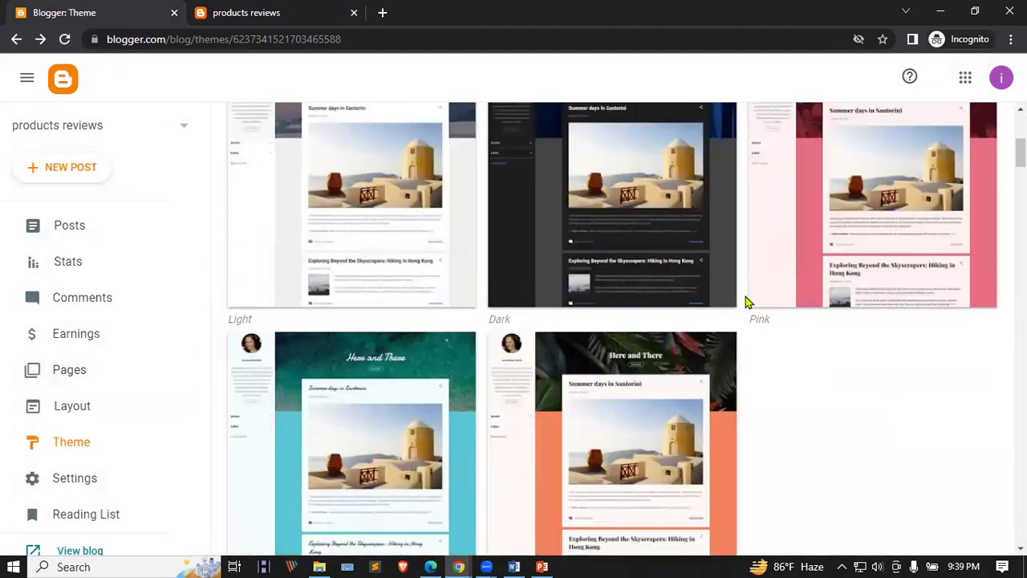
left_click(833, 190)
scroll(762, 286, "down", 4)
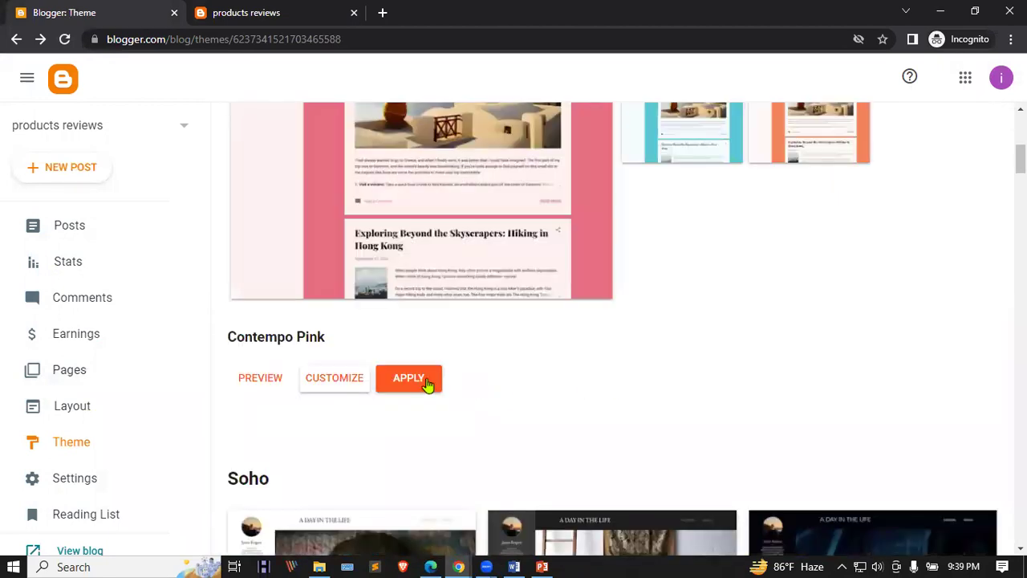
left_click(399, 384)
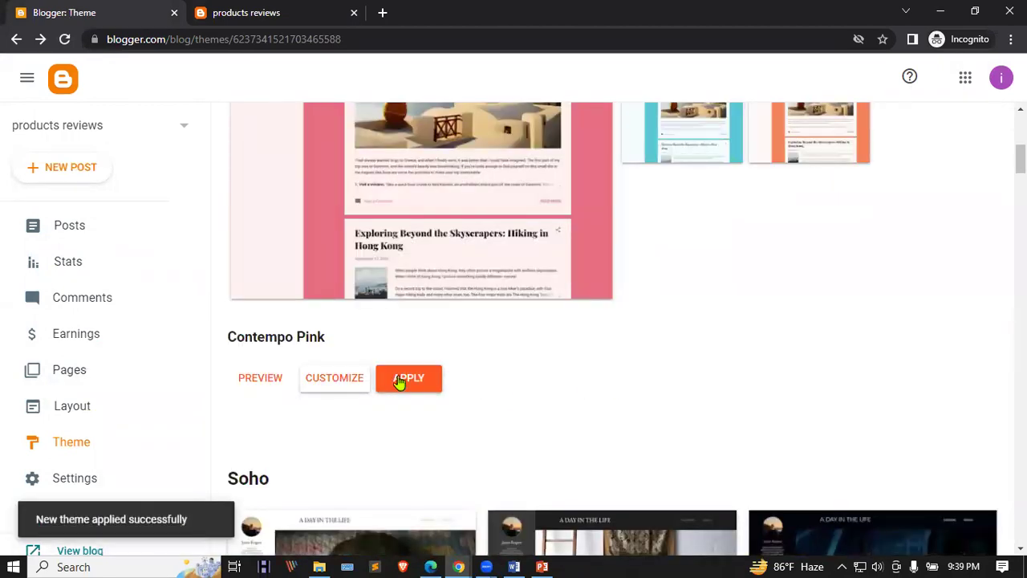
Reload the published blog to check the Contempo Pink theme and return to the theme gallery
left_click(305, 9)
left_click(147, 8)
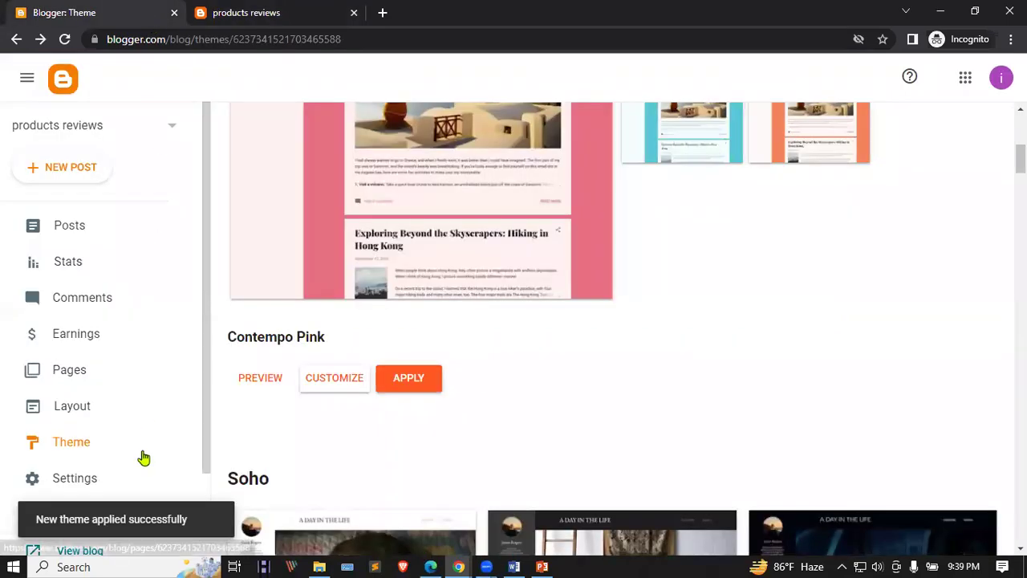
left_click(268, 10)
left_click(64, 39)
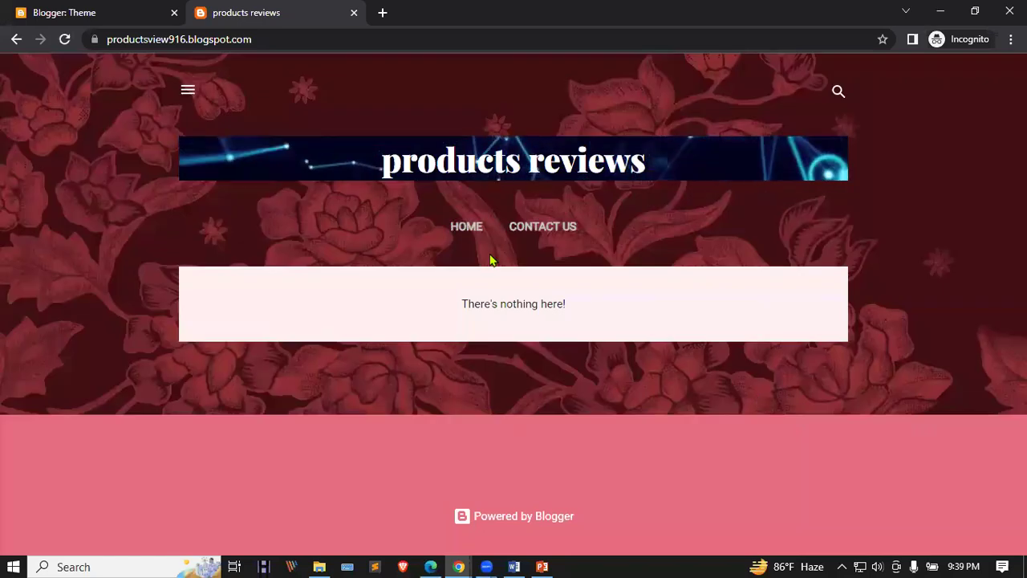
left_click(117, 10)
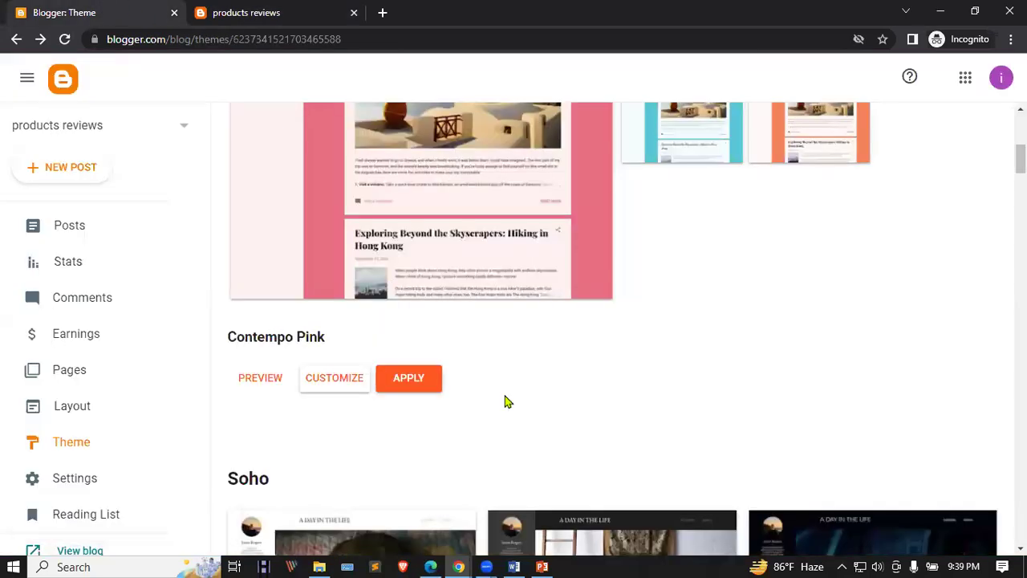
Leave the theme gallery and open the blog's settings
scroll(506, 402, "down", 3)
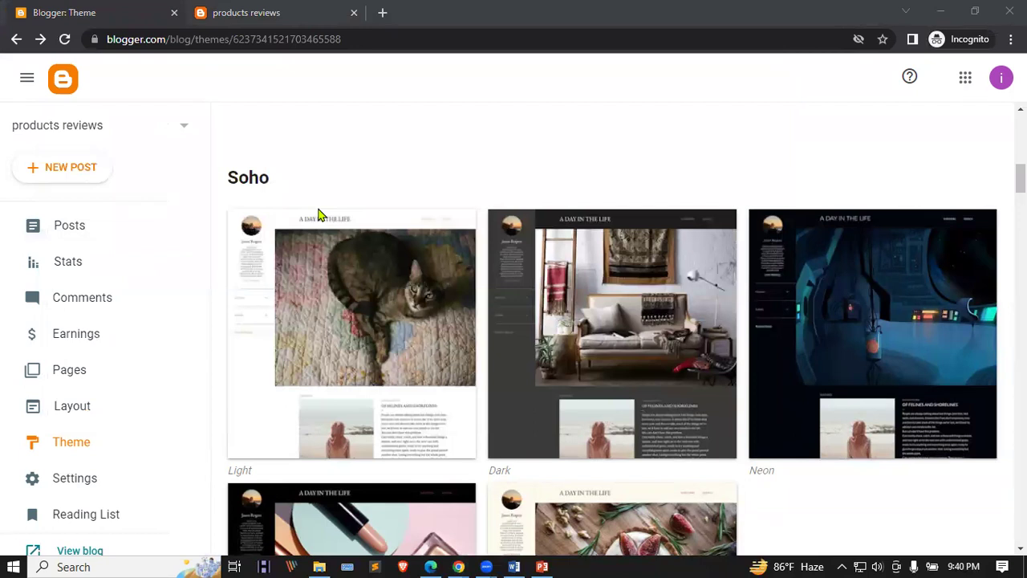
scroll(121, 313, "down", 2)
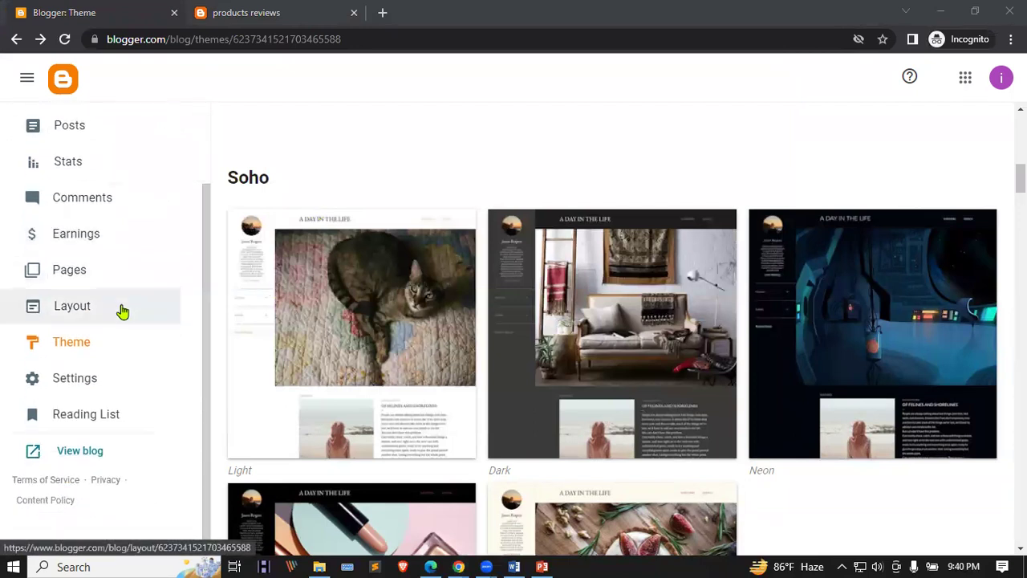
scroll(431, 435, "down", 1)
scroll(431, 435, "down", 3)
left_click(64, 384)
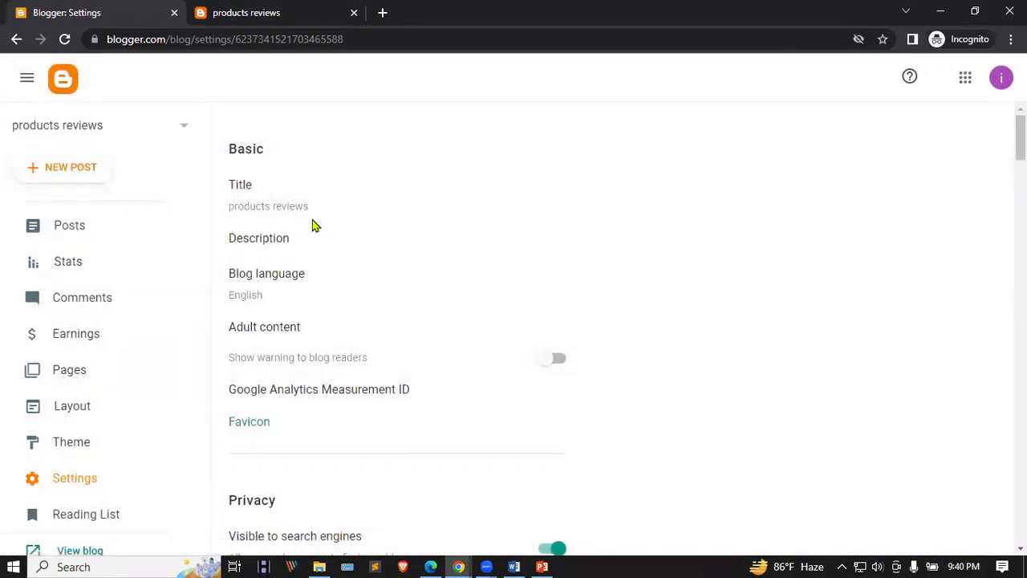
Look over the blog settings from Basic and Privacy through Permissions, Comments, Email and Formatting to Meta tags
scroll(408, 249, "down", 2)
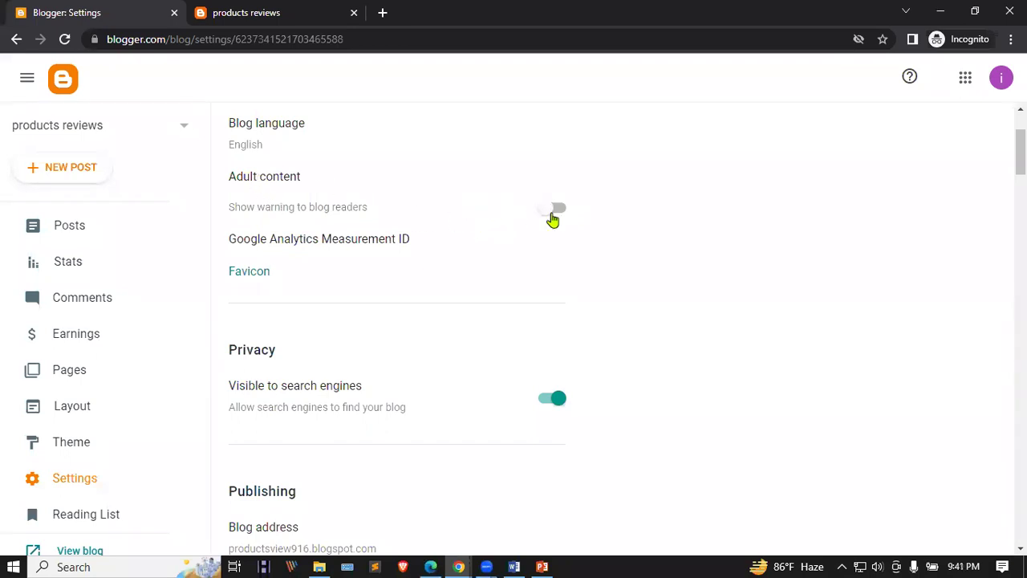
scroll(428, 268, "down", 4)
scroll(404, 281, "down", 1)
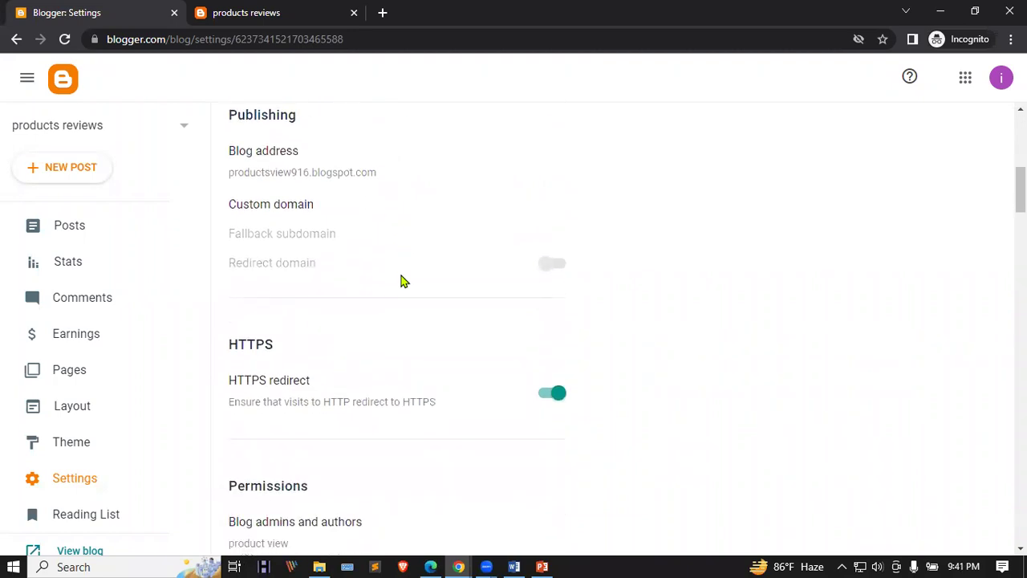
scroll(404, 281, "down", 5)
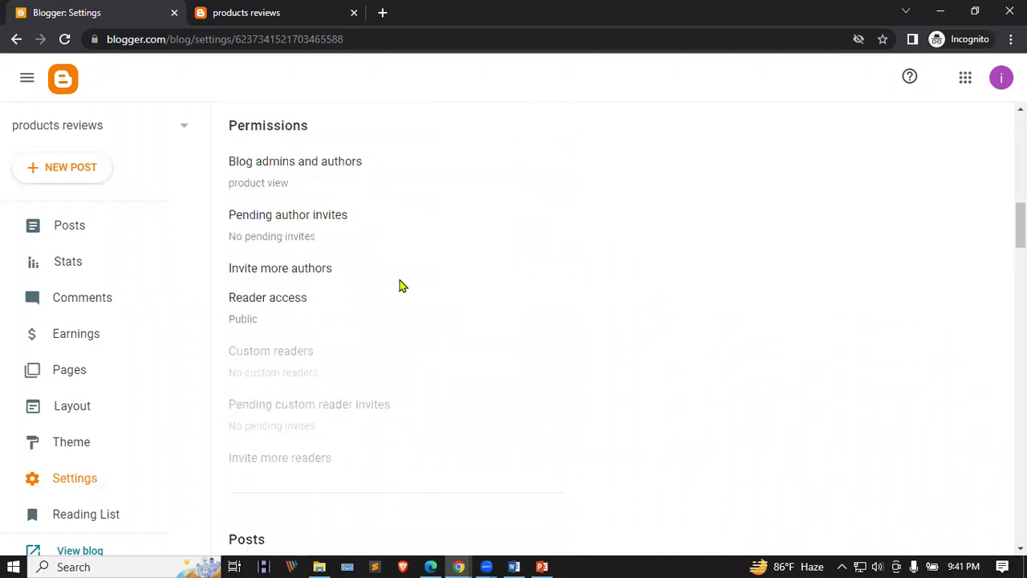
scroll(403, 287, "down", 4)
scroll(403, 289, "down", 3)
scroll(403, 289, "up", 6)
scroll(403, 287, "up", 1)
scroll(403, 288, "down", 11)
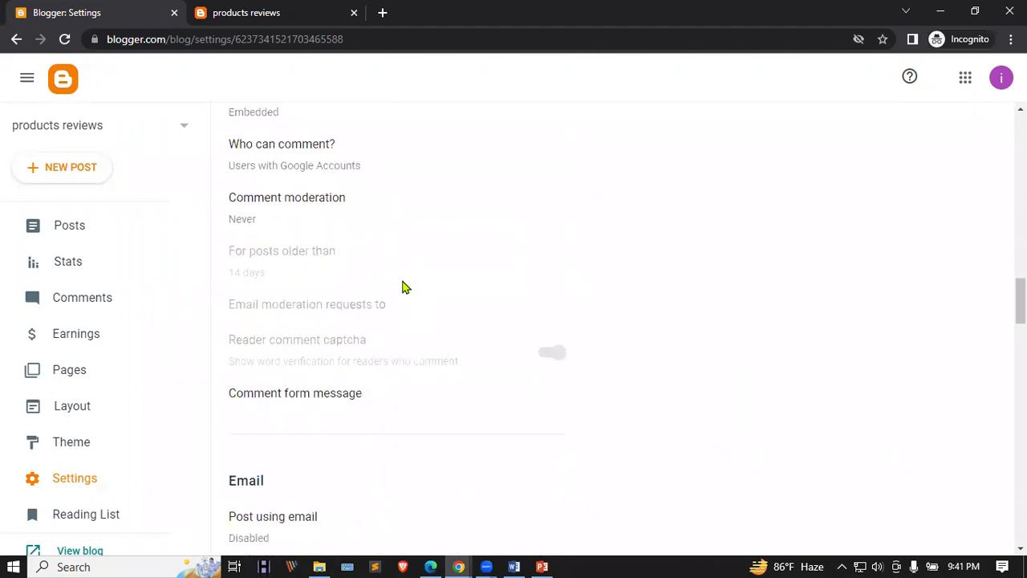
scroll(403, 287, "down", 8)
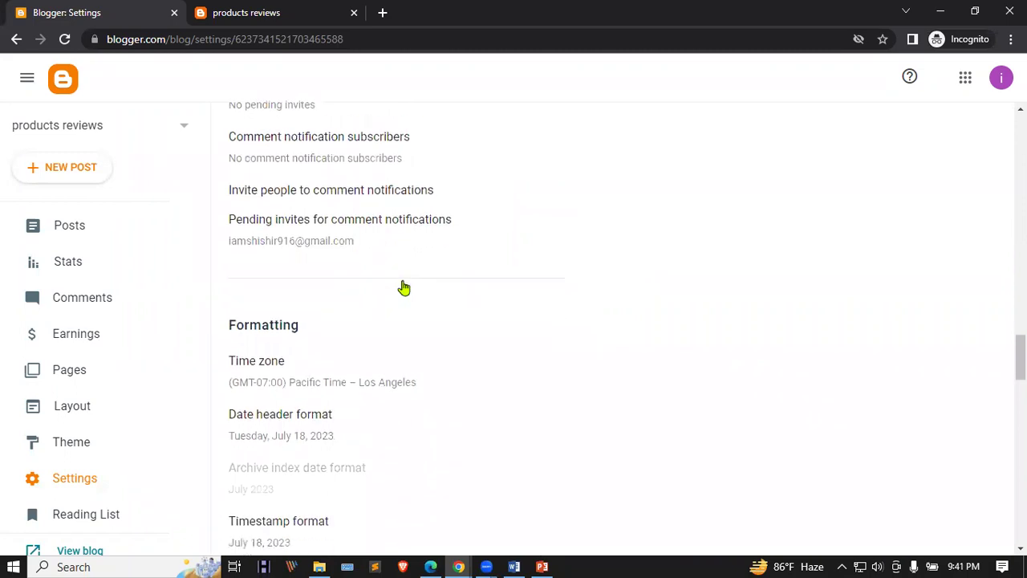
scroll(404, 288, "down", 2)
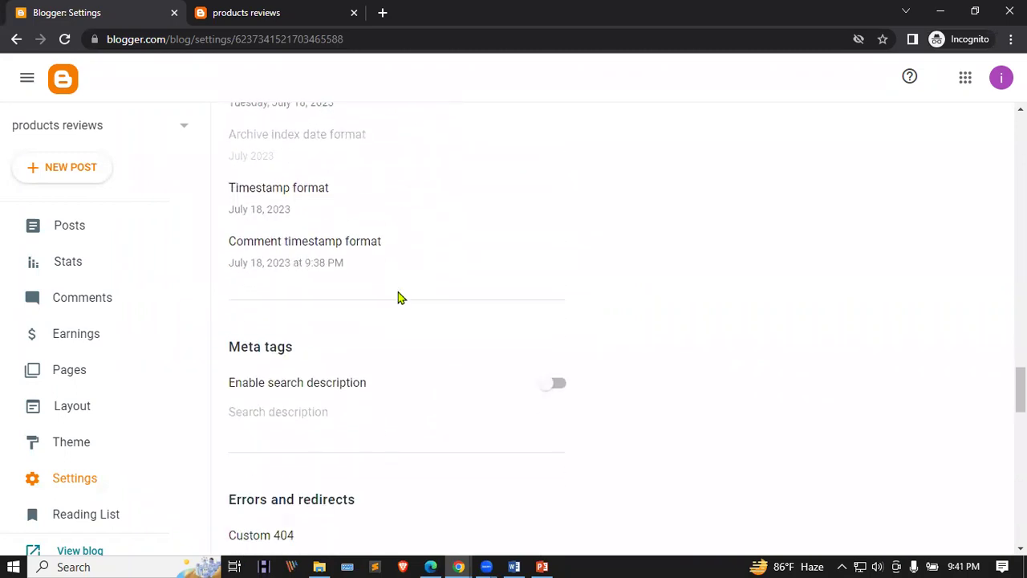
Try enabling the search description under Meta tags
triple_click(267, 374)
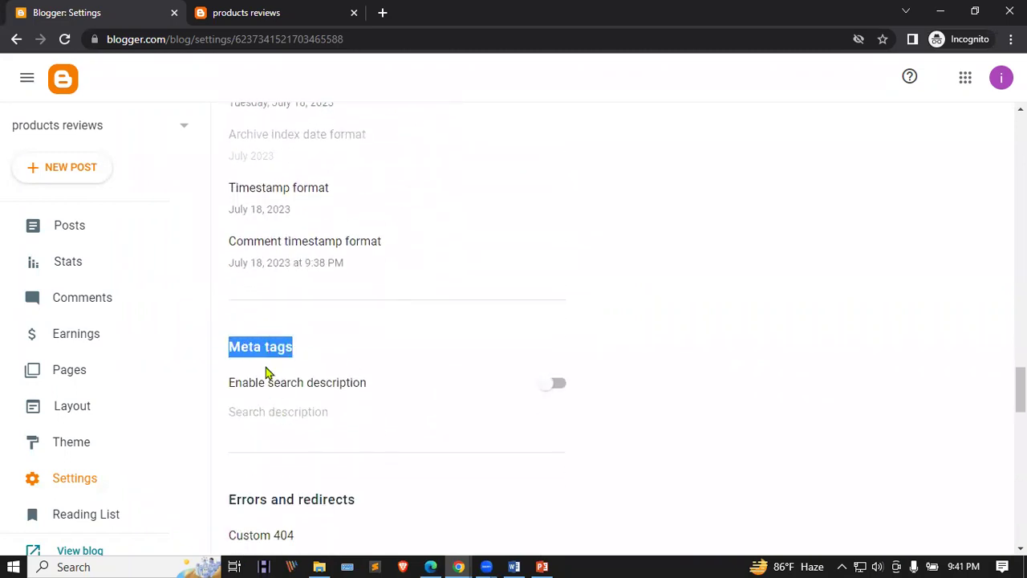
left_click(553, 385)
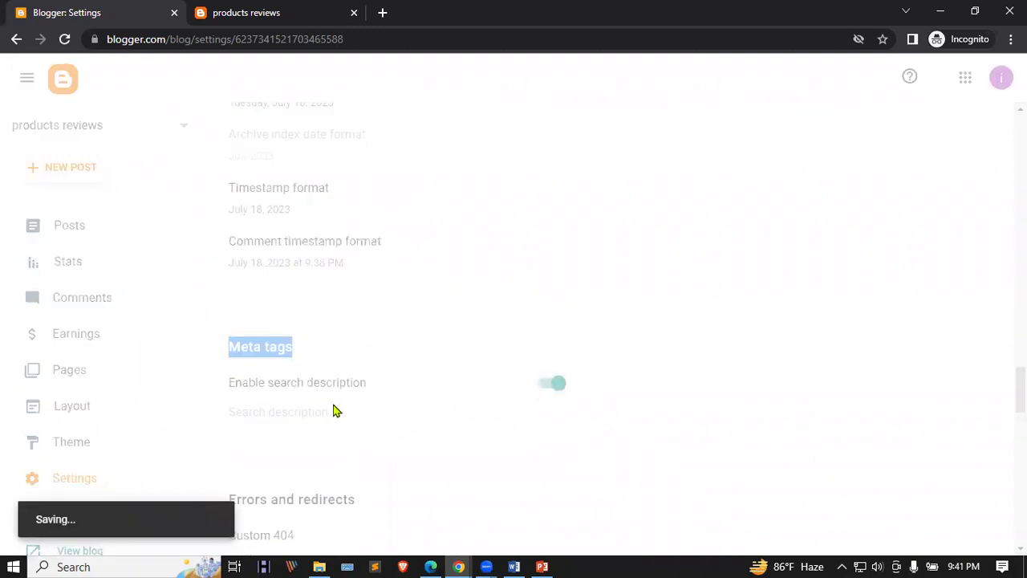
left_click(562, 387)
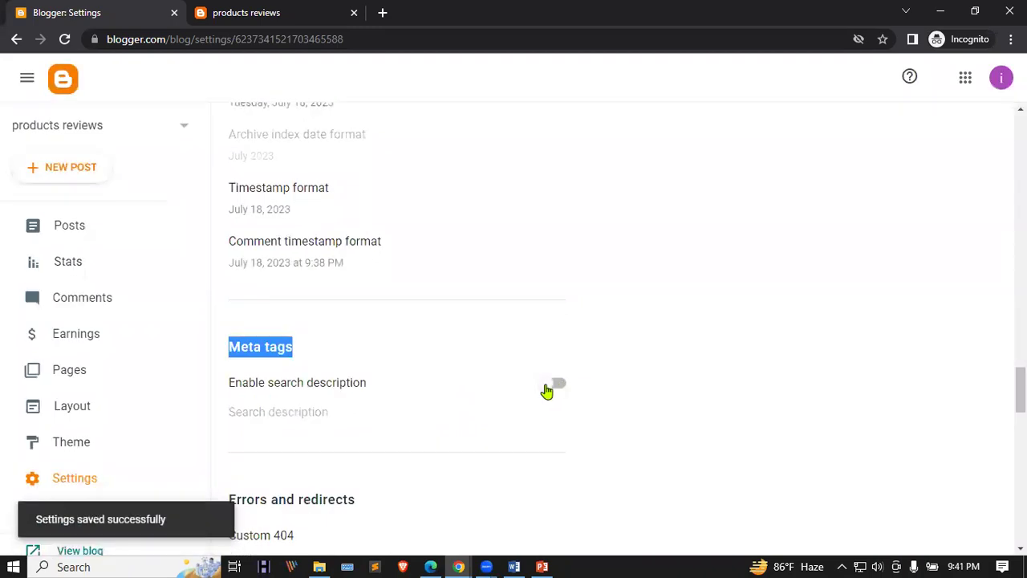
left_click(558, 389)
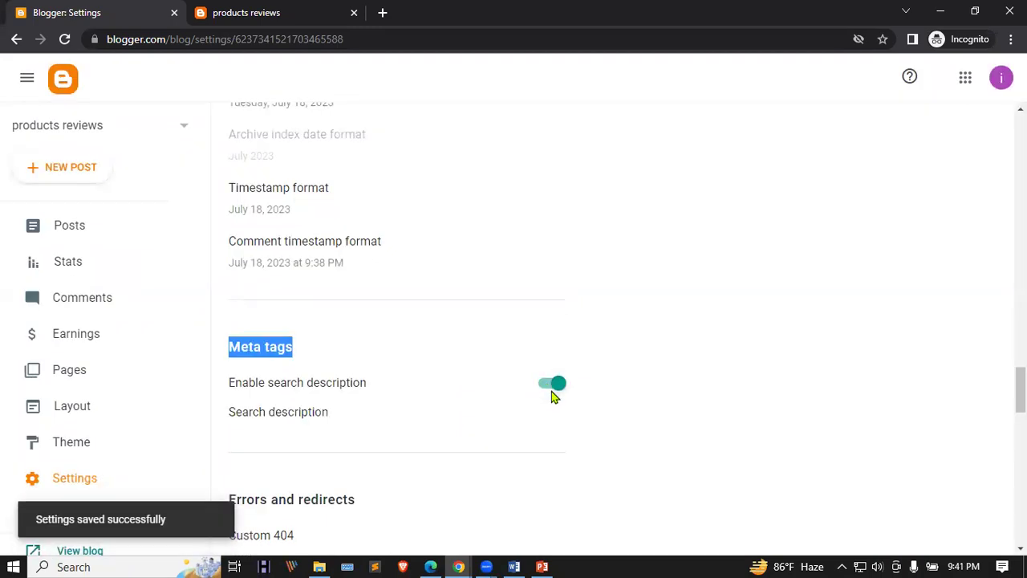
left_click(554, 388)
Enable custom robots.txt and custom robots header tags in the Crawlers and indexing settings
scroll(315, 397, "down", 4)
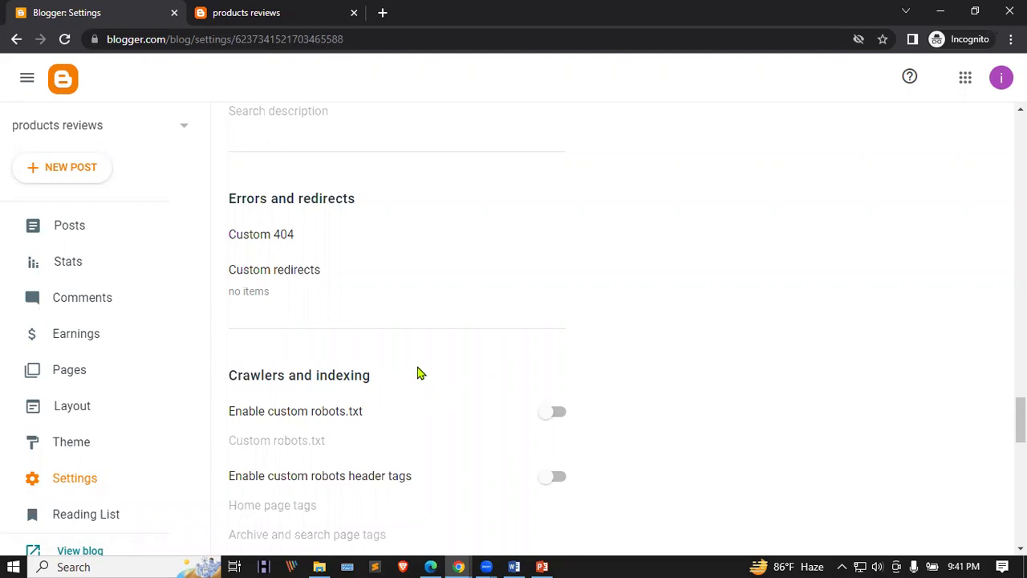
scroll(417, 373, "down", 2)
left_click(551, 263)
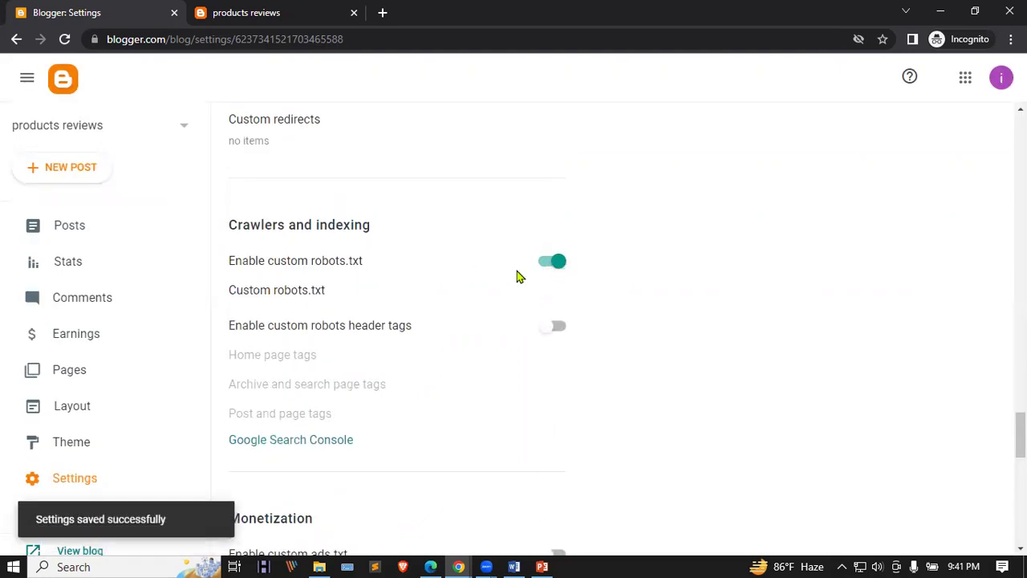
scroll(457, 263, "down", 1)
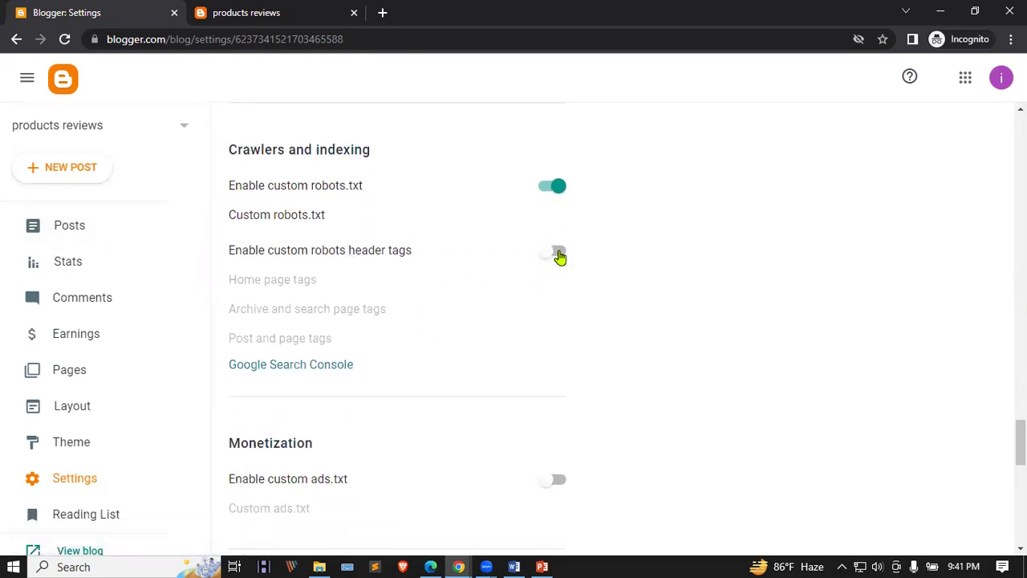
left_click(558, 255)
Enable custom ads.txt in the Monetization settings and look over the Manage Blog and Site feed sections
scroll(505, 281, "down", 2)
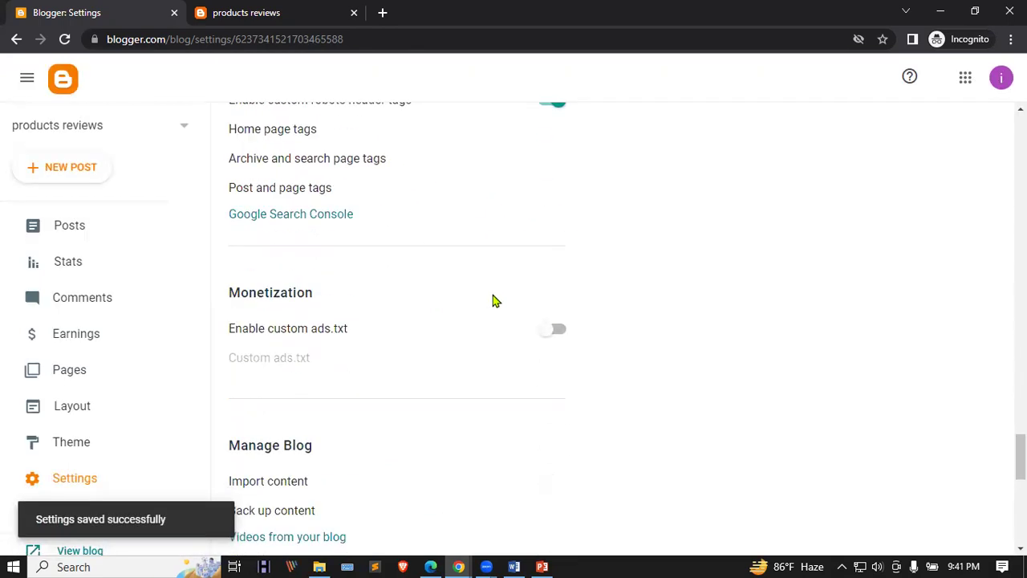
left_click(559, 329)
scroll(534, 370, "down", 3)
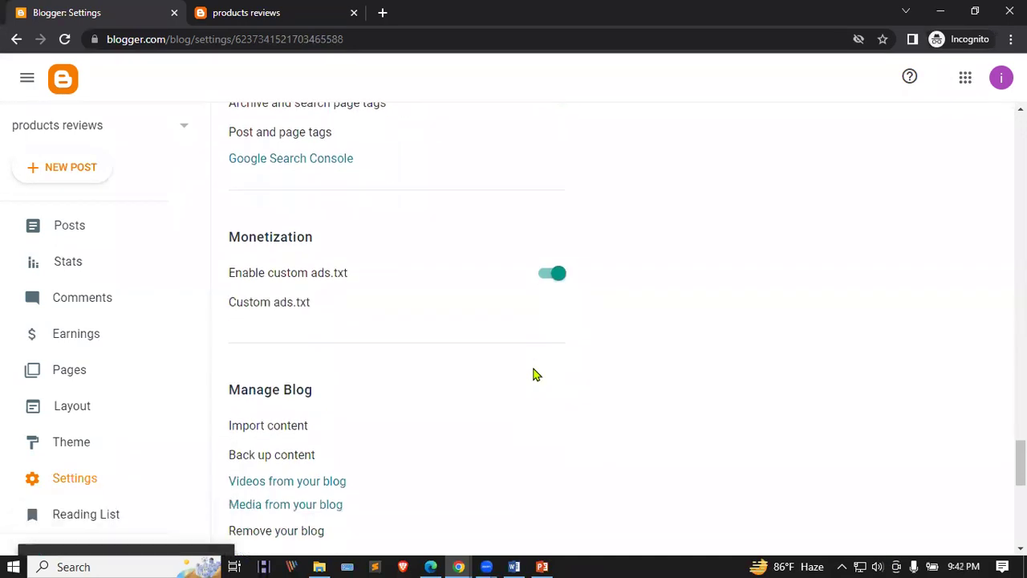
scroll(517, 356, "down", 5)
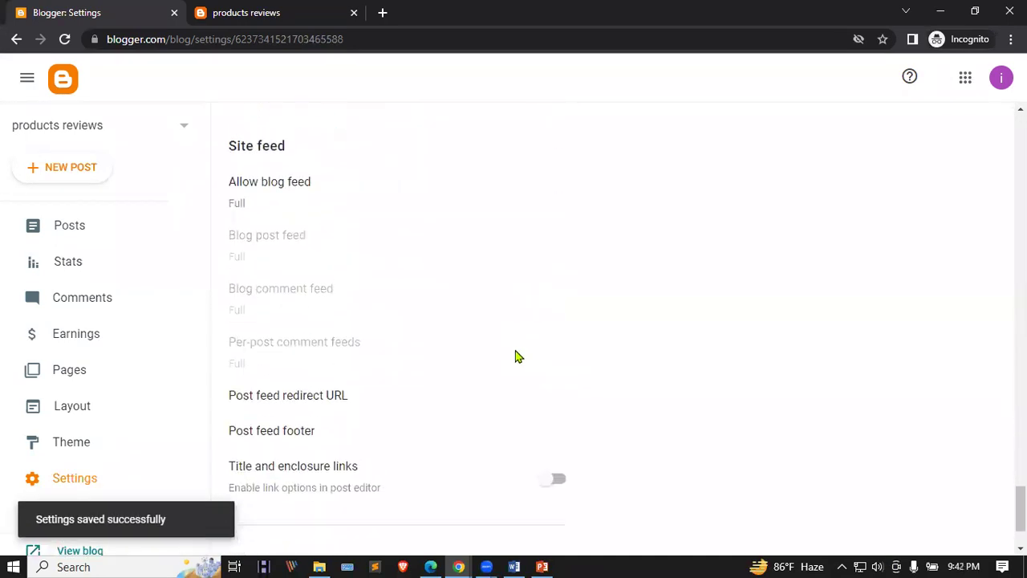
scroll(522, 357, "up", 15)
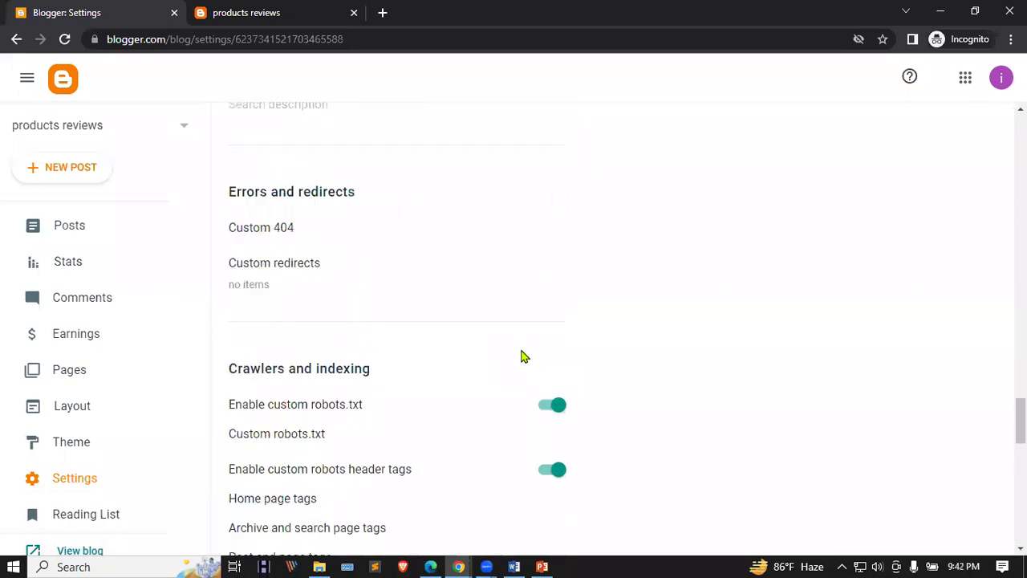
scroll(526, 354, "up", 5)
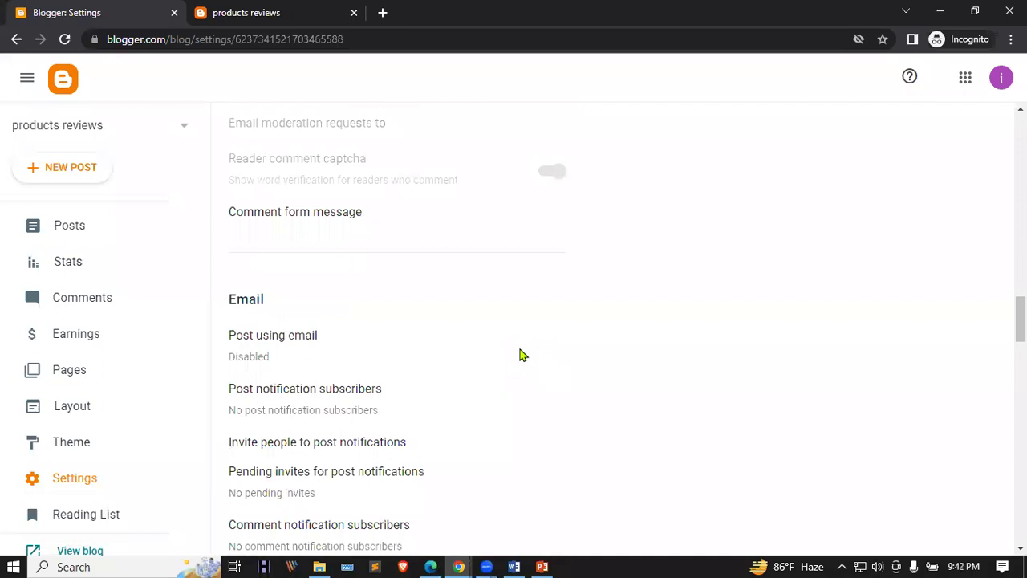
scroll(520, 356, "up", 1)
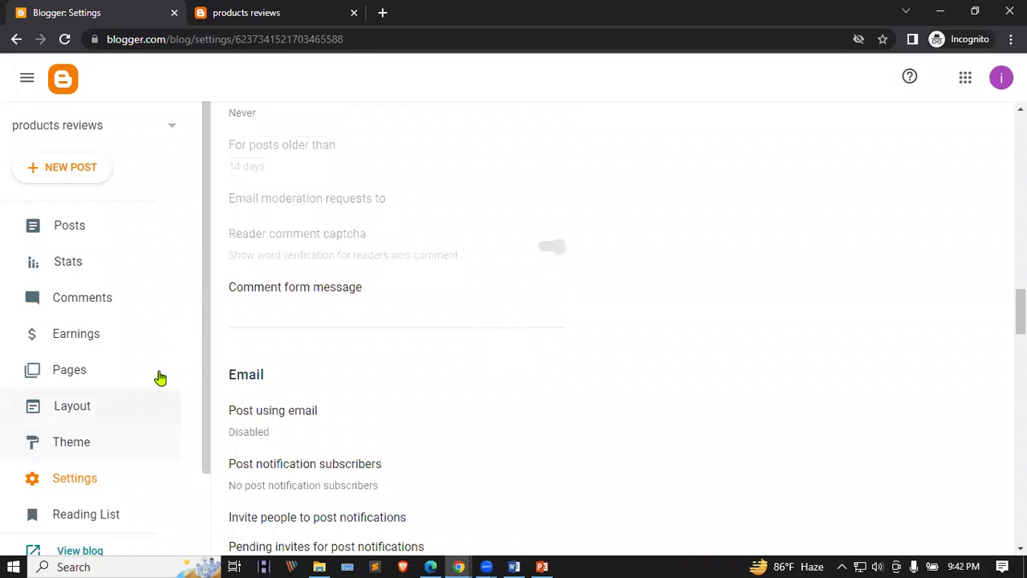
View the published blog from the dashboard and open its Contact Us page
scroll(160, 370, "down", 1)
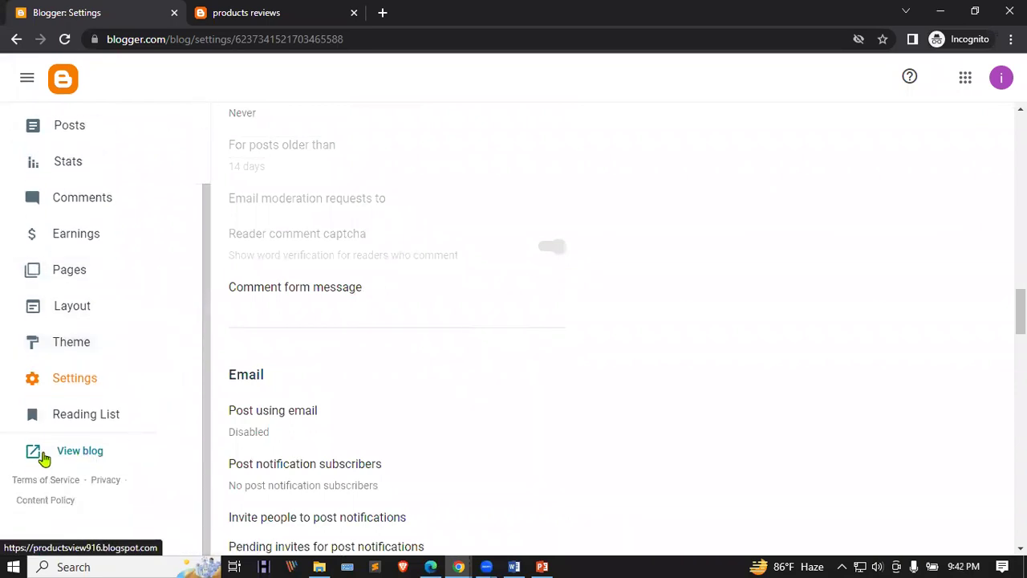
left_click(68, 454)
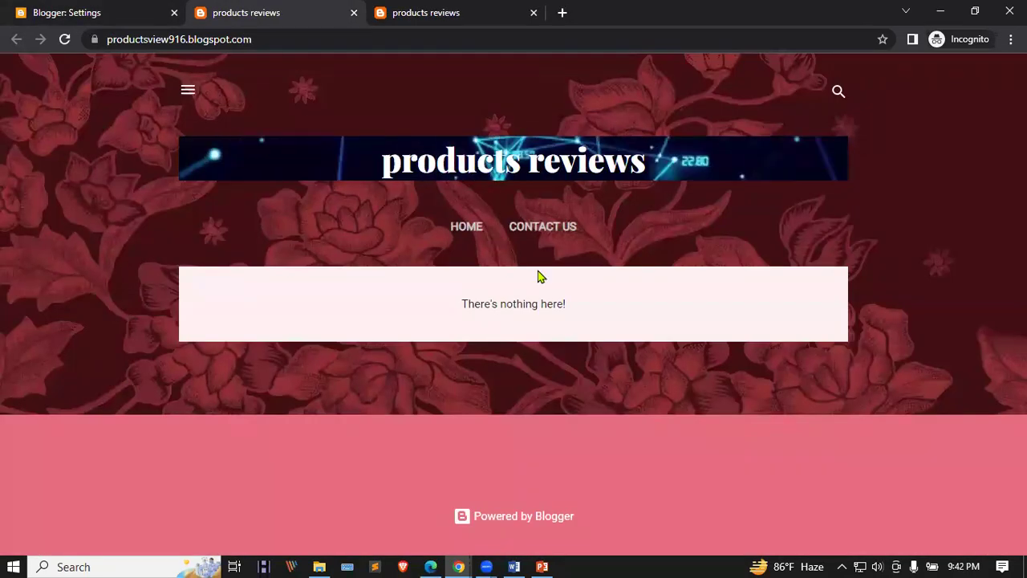
left_click(540, 229)
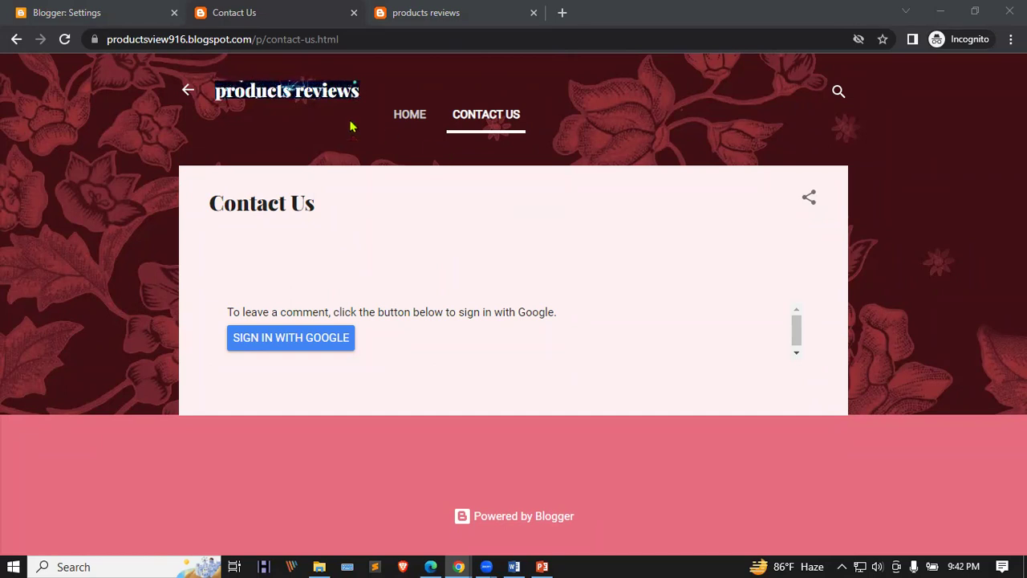
Return to the Blogger dashboard and open the untitled draft post for editing, ready at its title
left_click(122, 8)
scroll(131, 393, "up", 2)
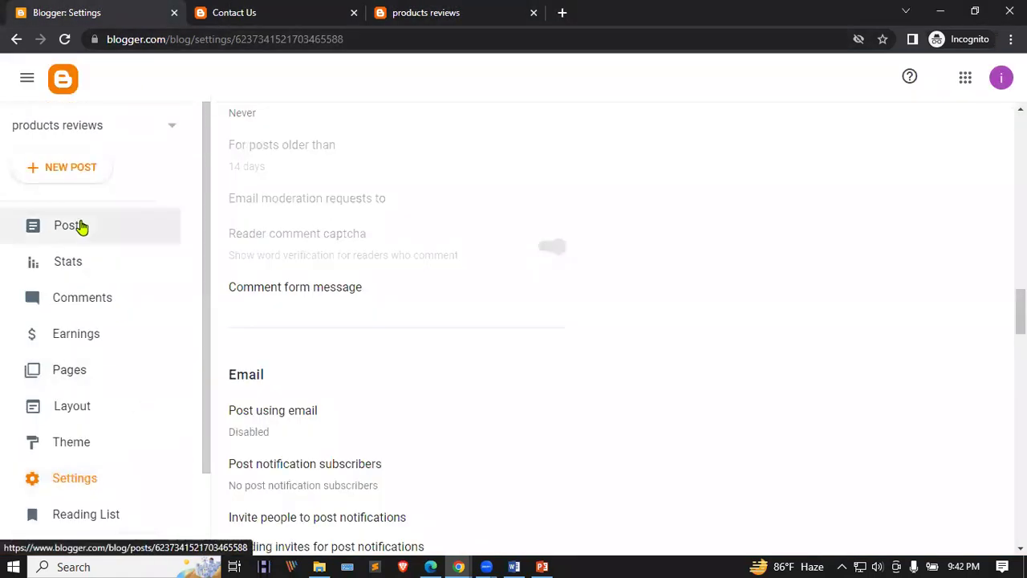
left_click(81, 228)
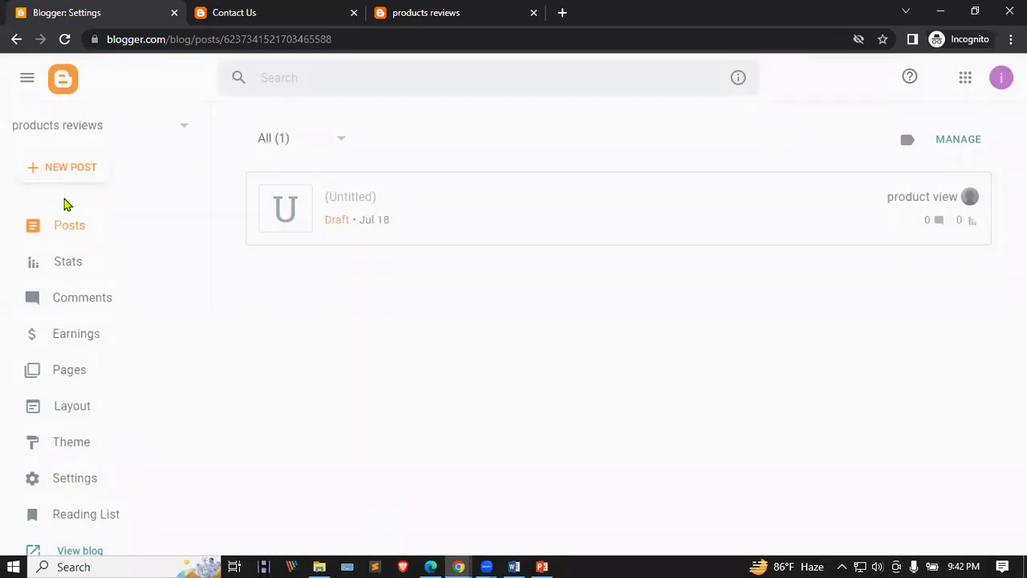
left_click(381, 213)
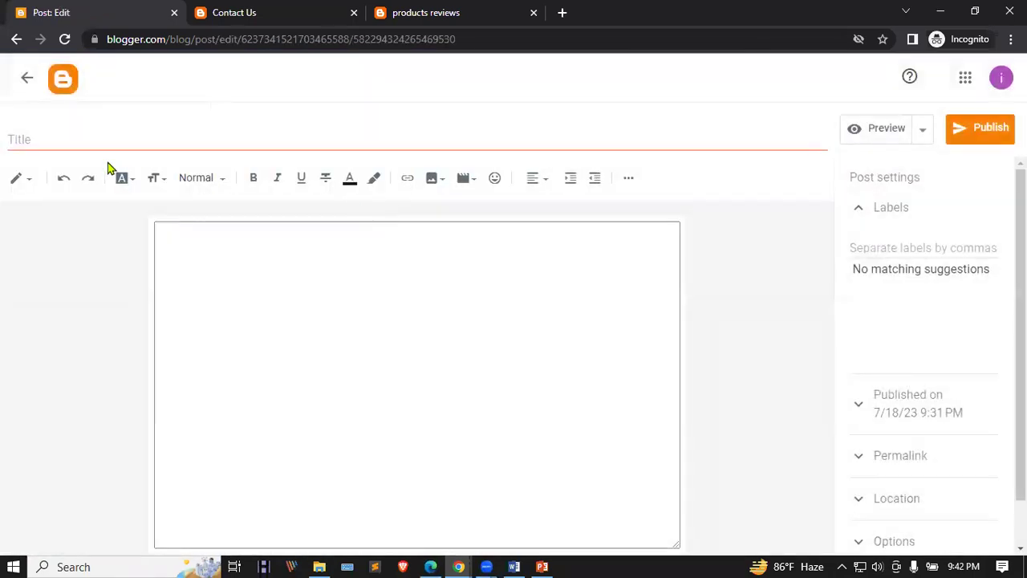
left_click(91, 133)
Search Google for "technave" in a new browser tab
left_click(562, 12)
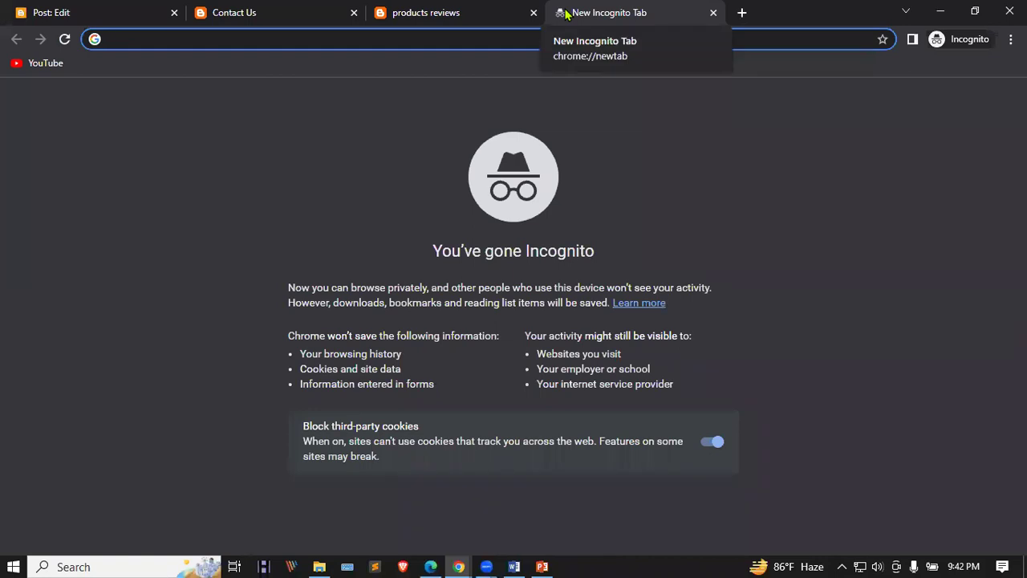
type("n")
key("BackSpace")
key("BackSpace")
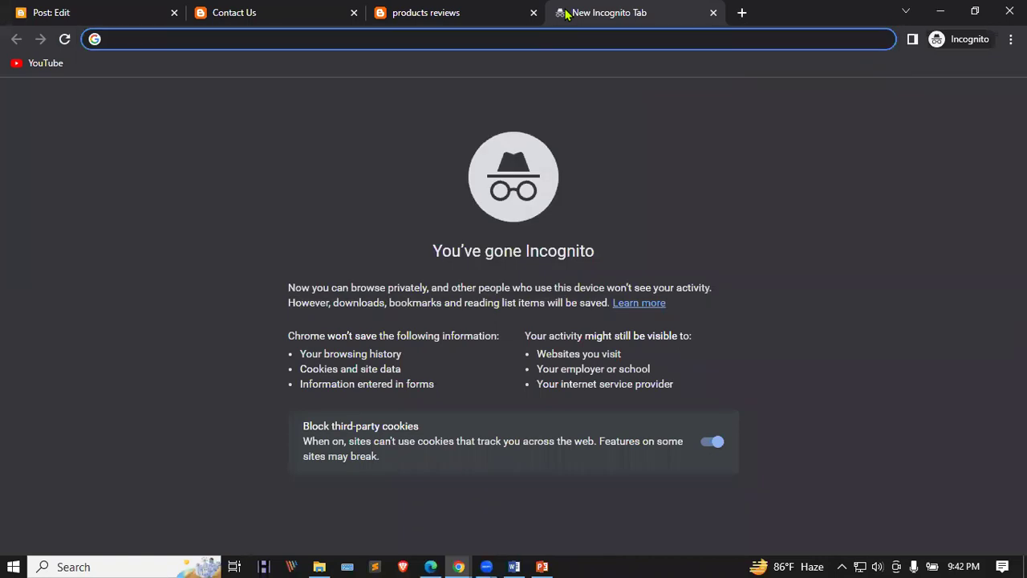
type("n")
key("BackSpace")
key("BackSpace")
type("tect")
key("BackSpace")
type("h")
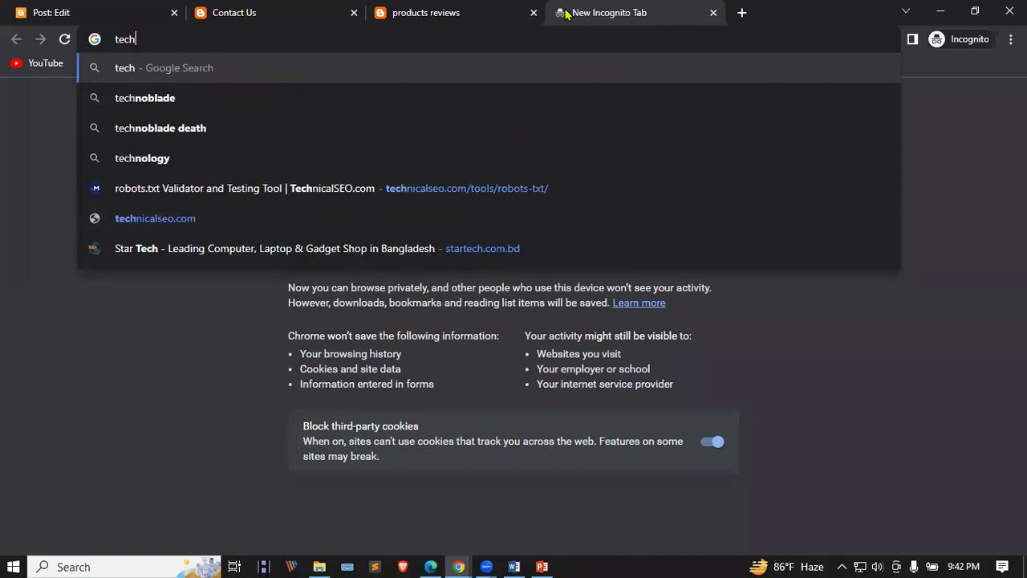
type("nave")
key("Return")
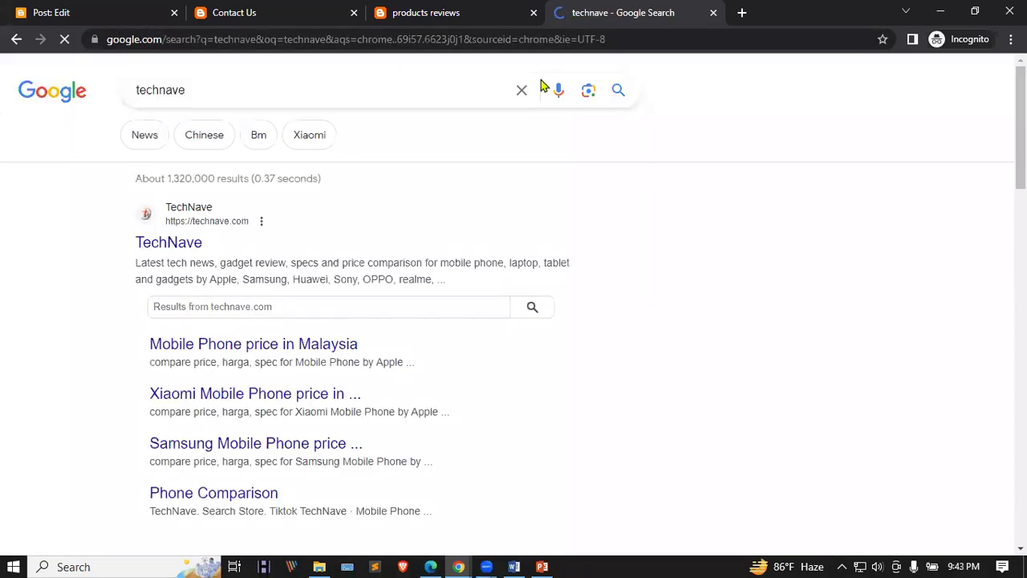
Open the TechNave website from the search results in a new tab and browse its homepage down to the phone brand list
right_click(169, 242)
left_click(205, 254)
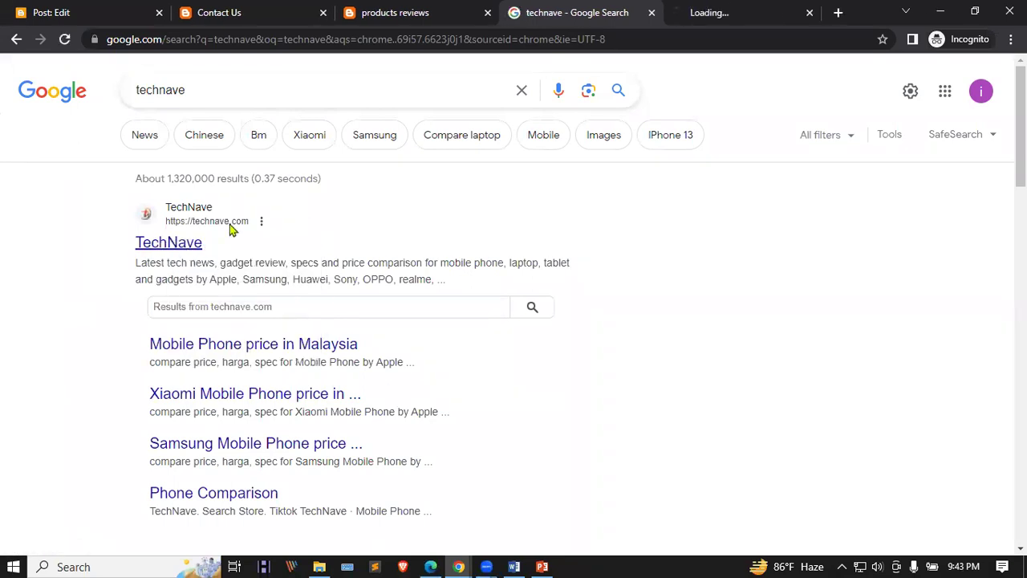
left_click(726, 10)
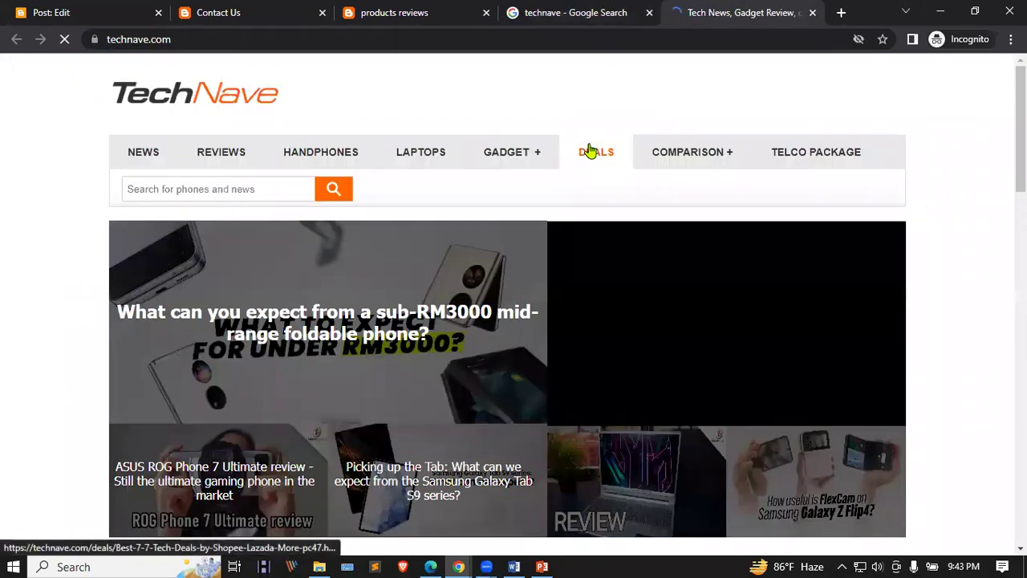
scroll(351, 119, "down", 8)
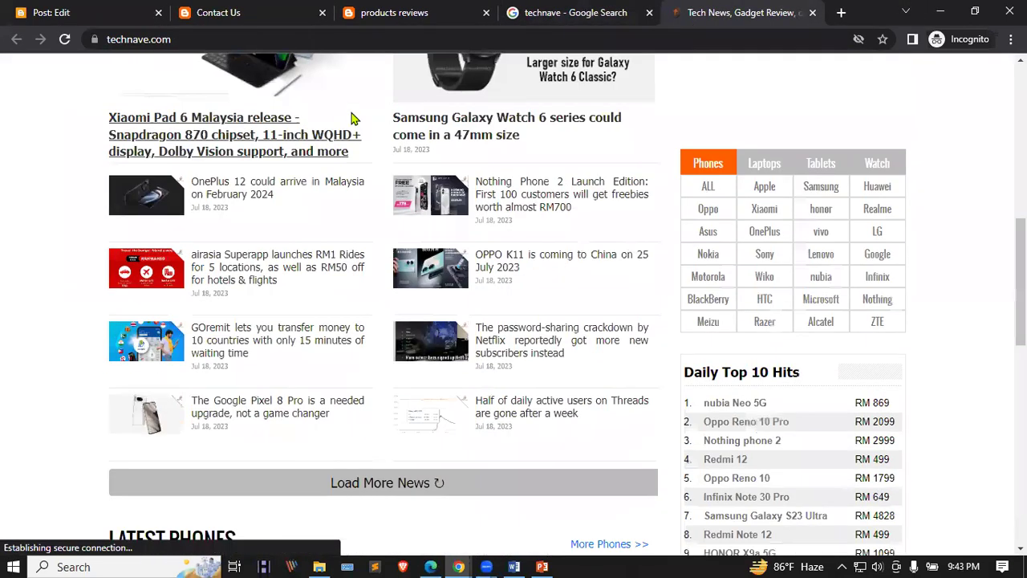
scroll(798, 298, "up", 3)
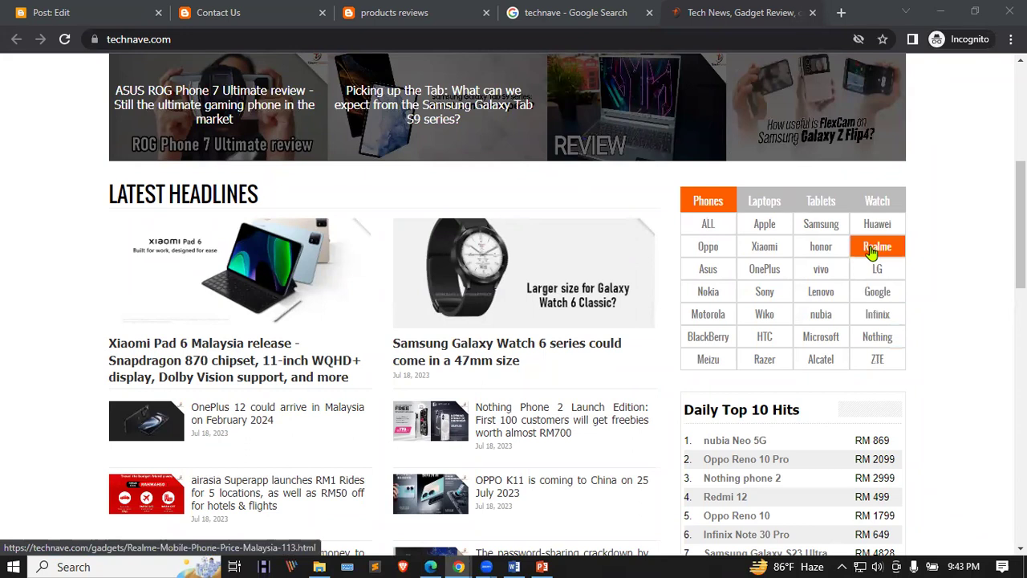
Open TechNave's Samsung phone listing and go to the Samsung Galaxy M14 price and specs page
left_click(820, 224)
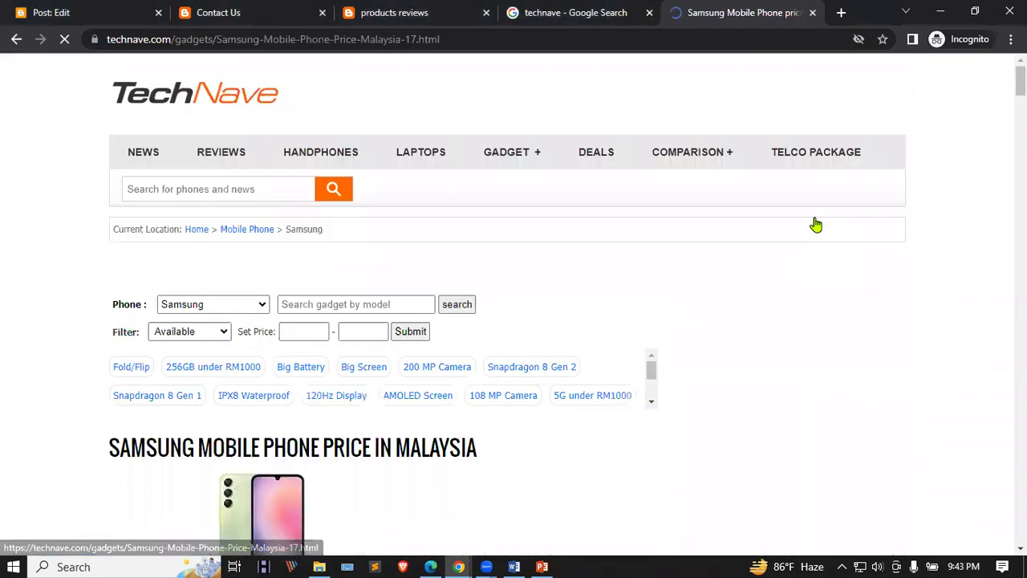
scroll(46, 260, "down", 2)
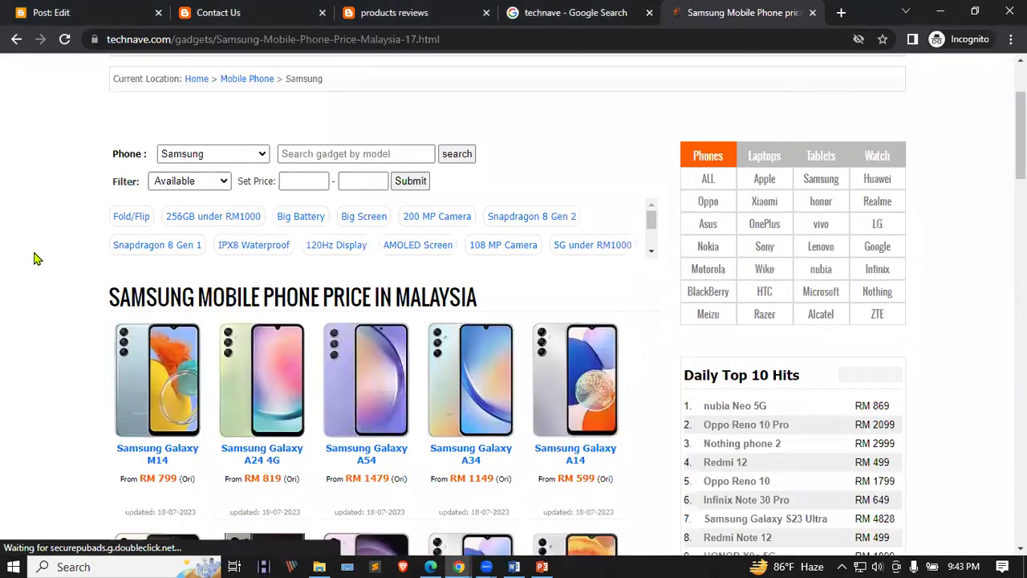
left_click(149, 361)
scroll(332, 329, "down", 3)
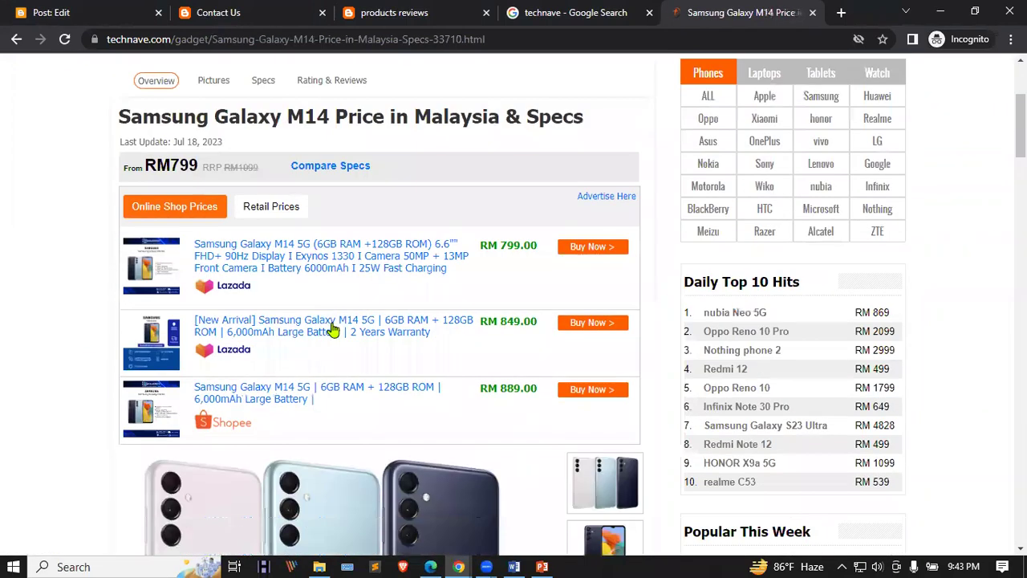
Copy the phone name "Samsung Galaxy M14" from the page heading and paste it as the Blogger post's title
scroll(166, 267, "up", 2)
left_click_drag(120, 268, 338, 265)
key("ctrl+c")
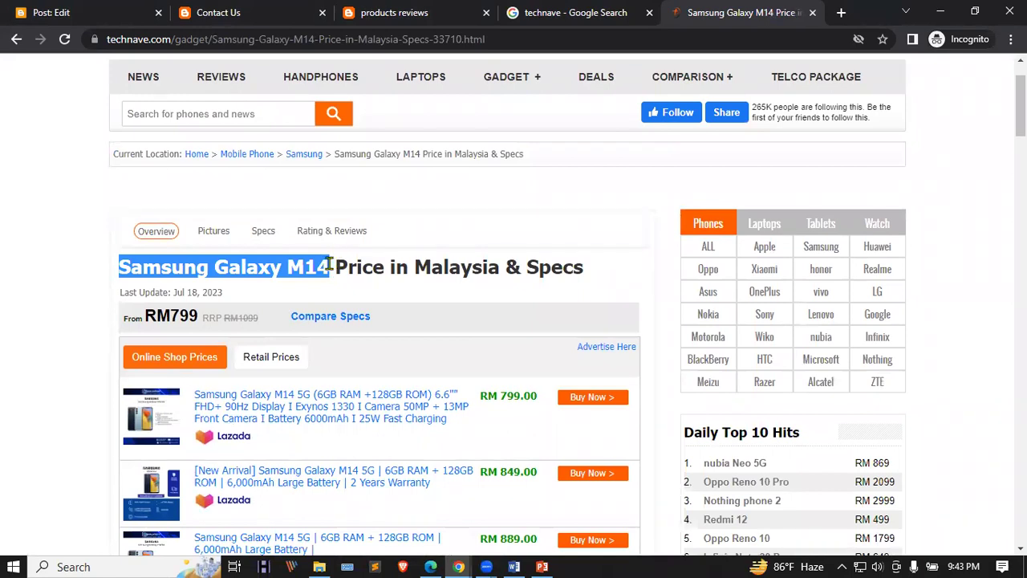
left_click(132, 10)
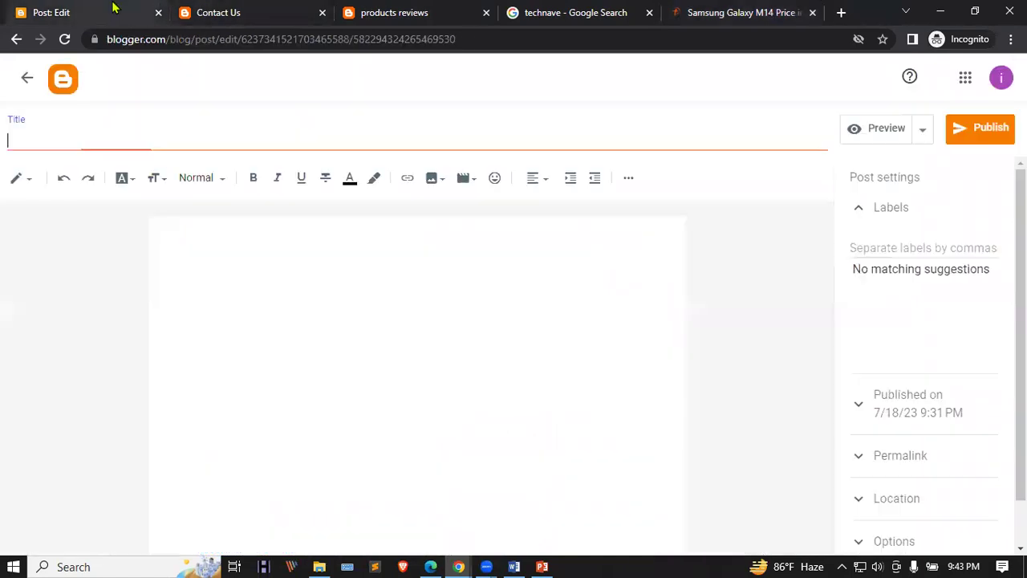
key("ctrl+v")
Return to the Galaxy M14 page on TechNave and open its main three-phone picture in a new tab
left_click(746, 12)
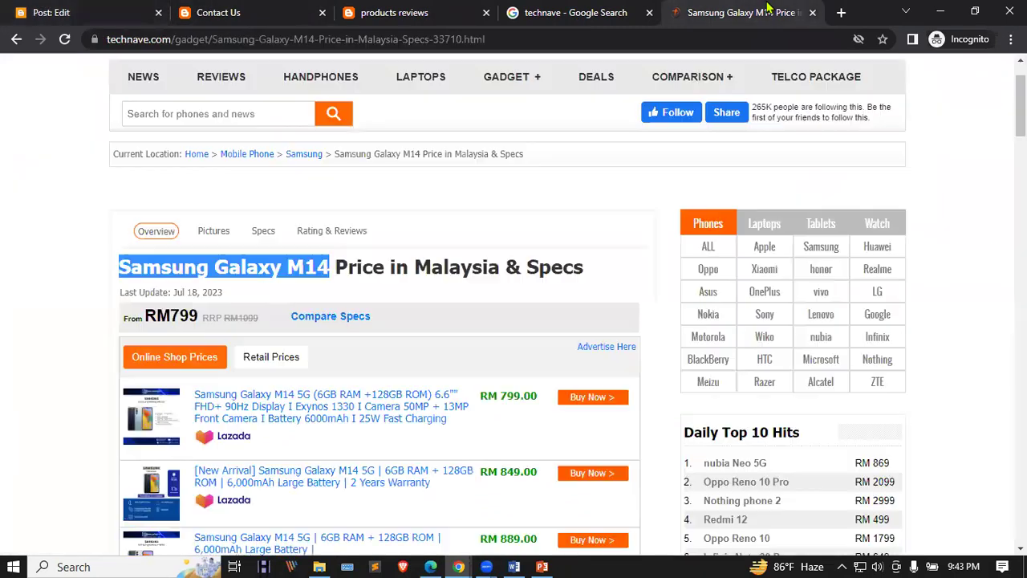
left_click(570, 10)
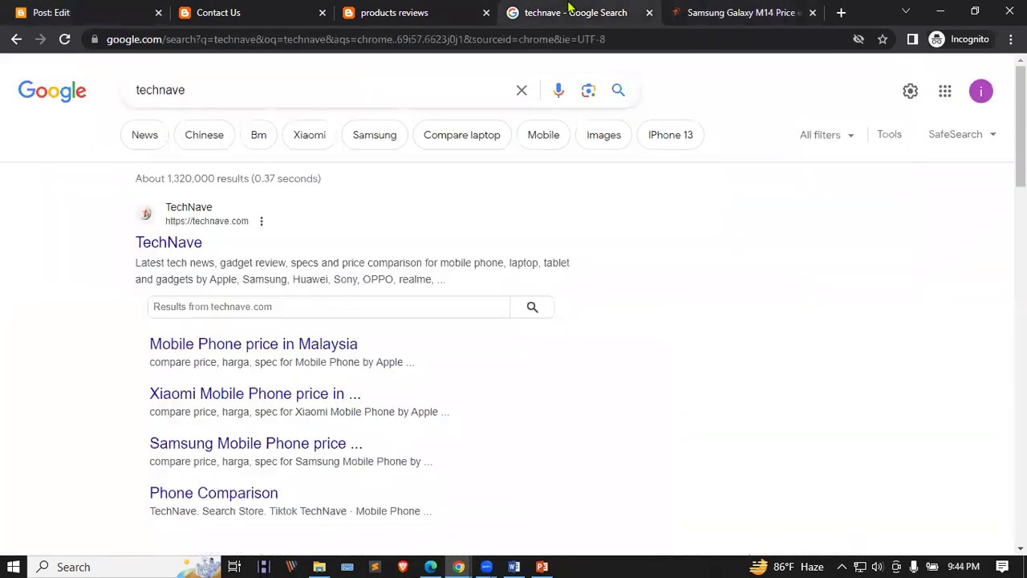
scroll(314, 310, "down", 1)
left_click(698, 11)
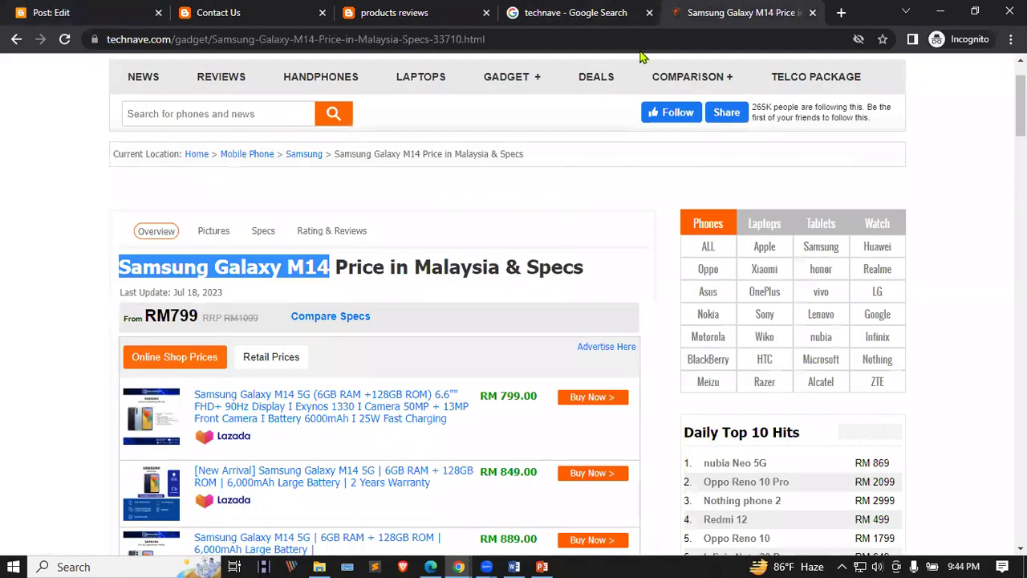
scroll(354, 321, "down", 1)
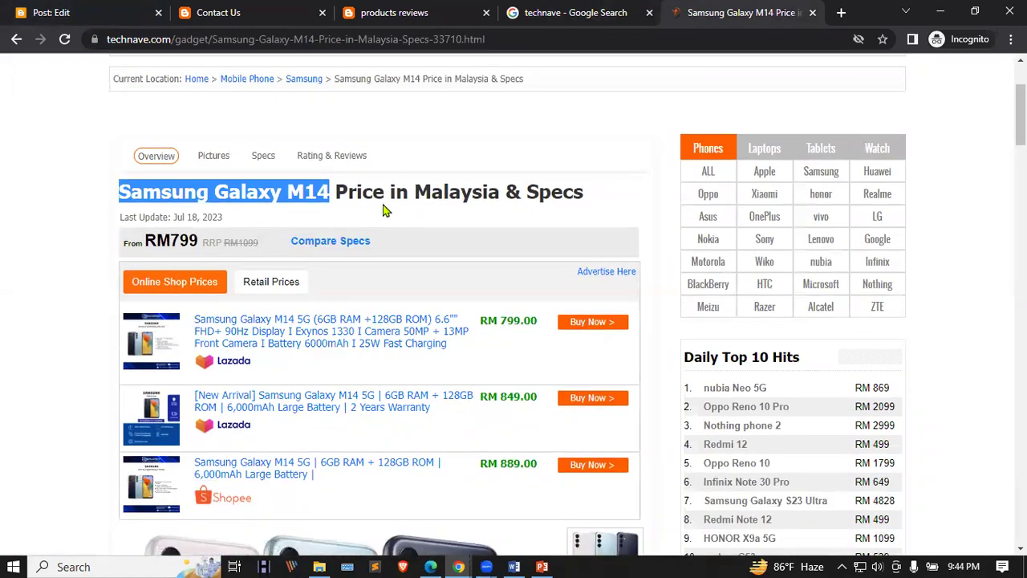
scroll(344, 226, "down", 4)
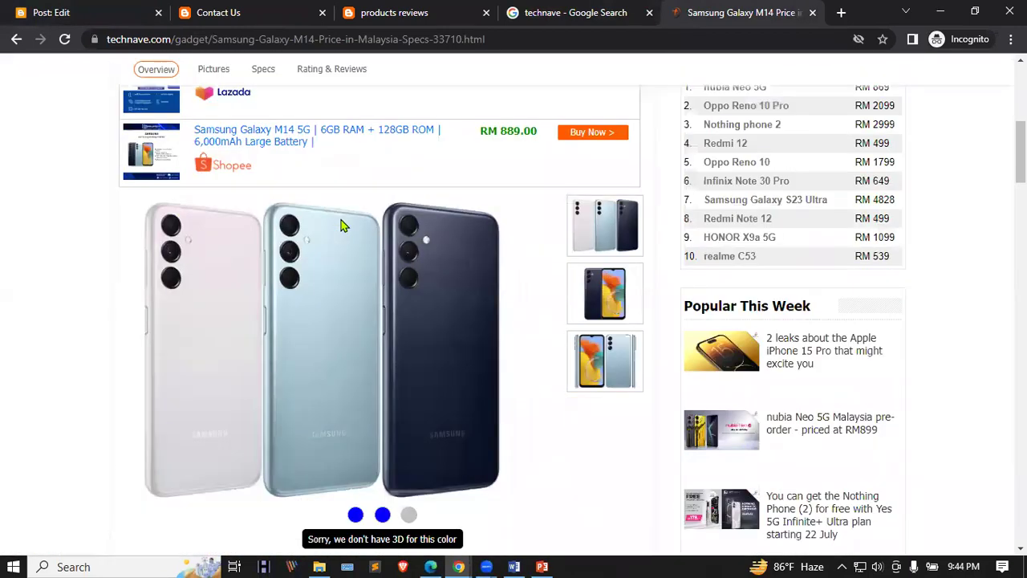
scroll(341, 226, "down", 1)
right_click(333, 204)
left_click(386, 210)
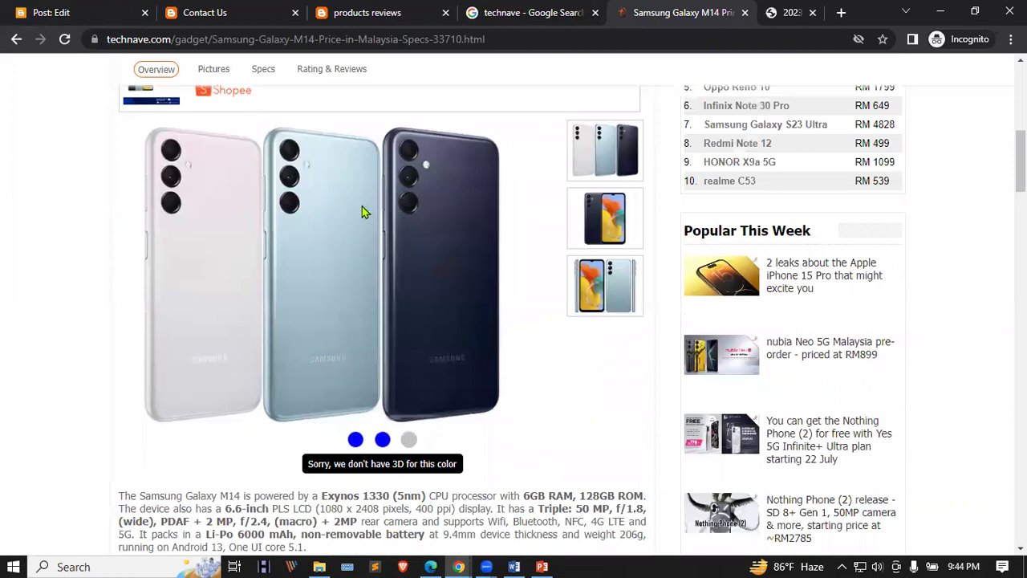
Save the full-size phone picture to the Downloads folder as 202303081034049744.jpg
left_click(747, 12)
right_click(440, 207)
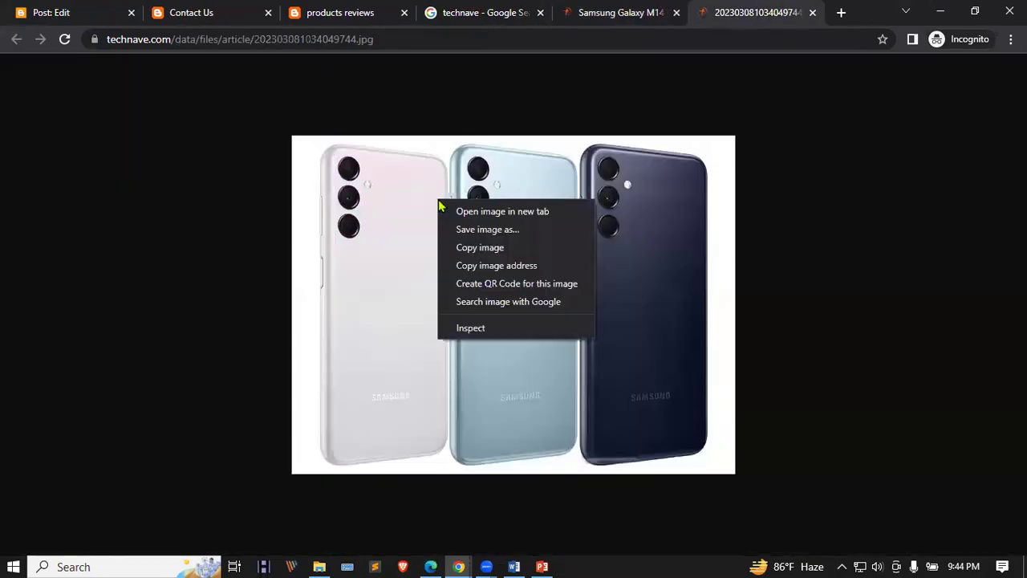
left_click(516, 231)
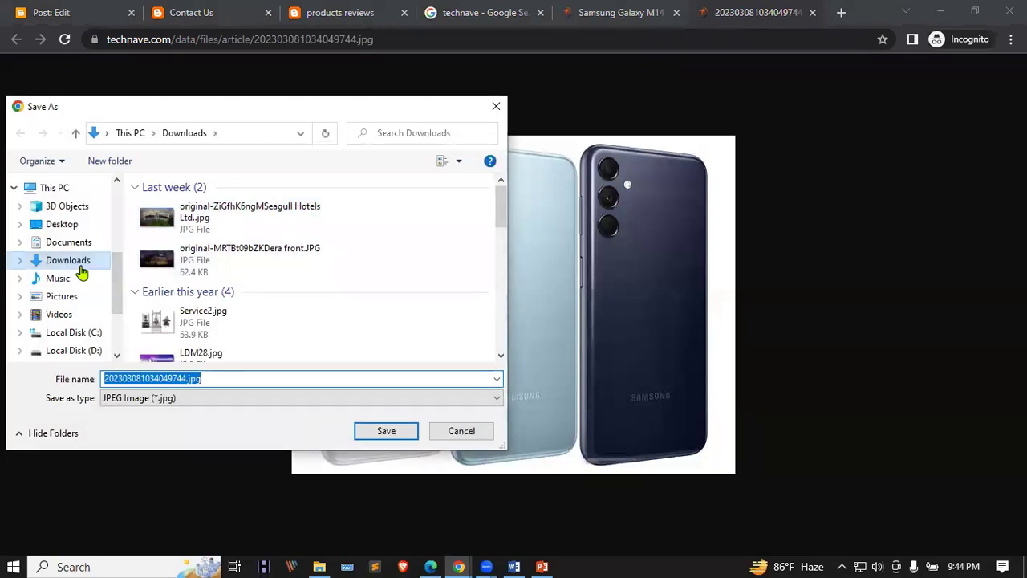
left_click(375, 434)
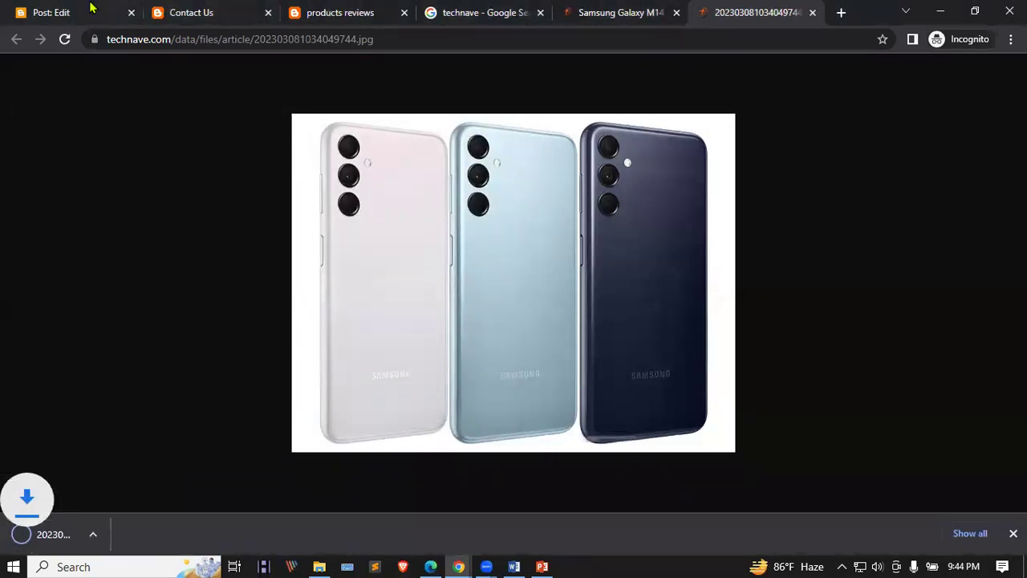
Upload the saved phone picture from the Downloads folder and insert it into the body of the Samsung Galaxy M14 post
left_click(48, 13)
left_click(217, 238)
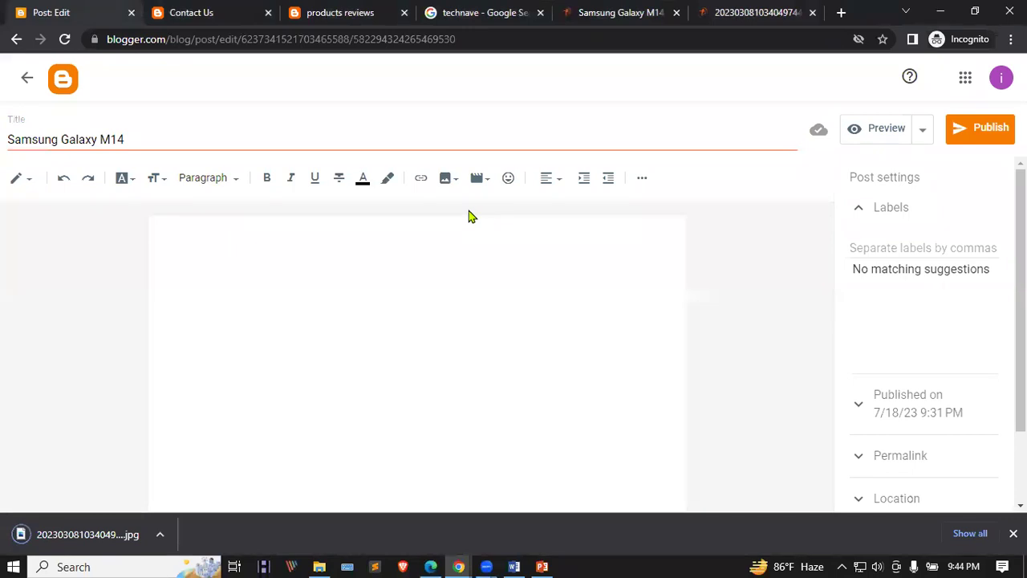
left_click(449, 178)
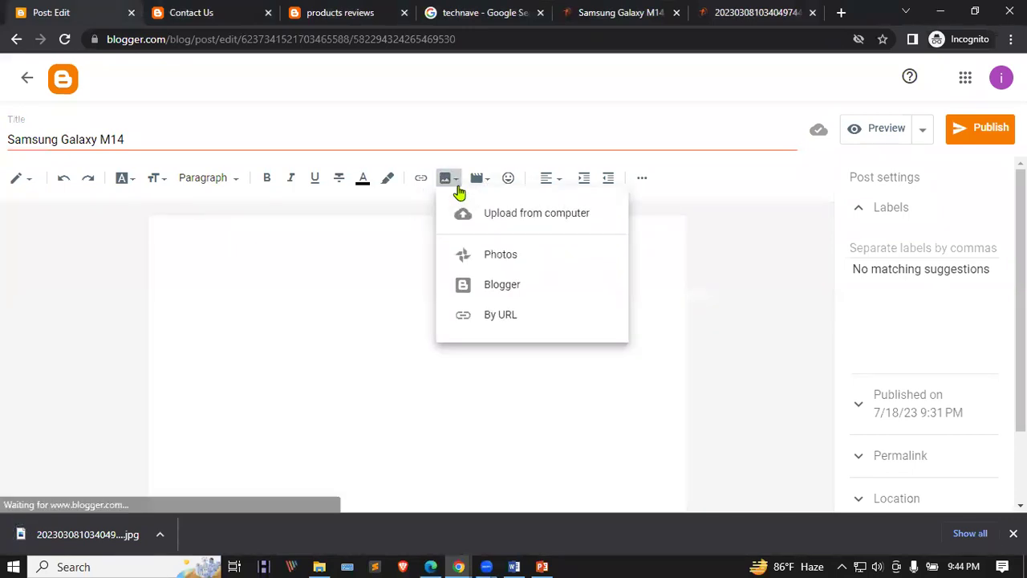
left_click(512, 225)
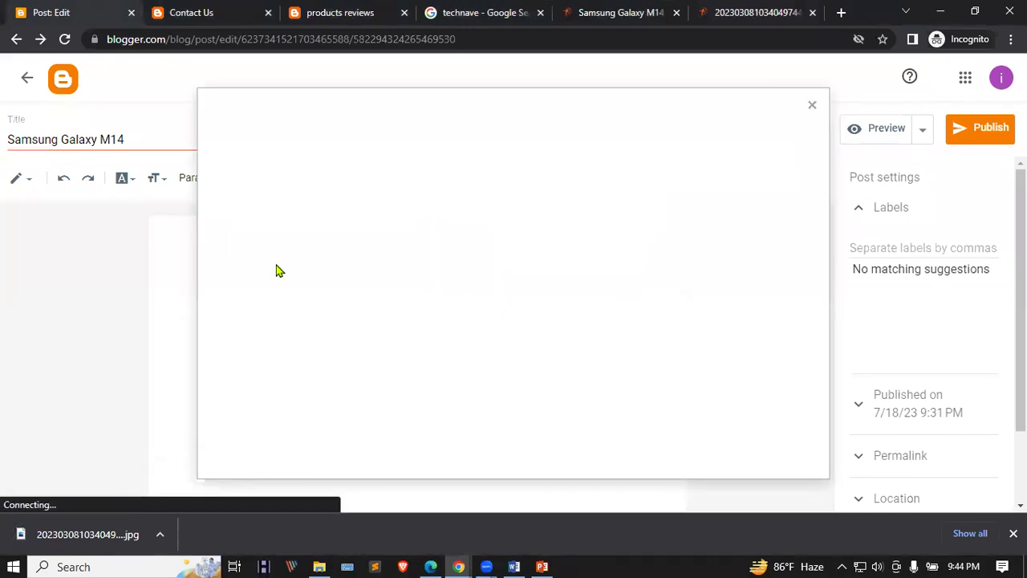
left_click(254, 193)
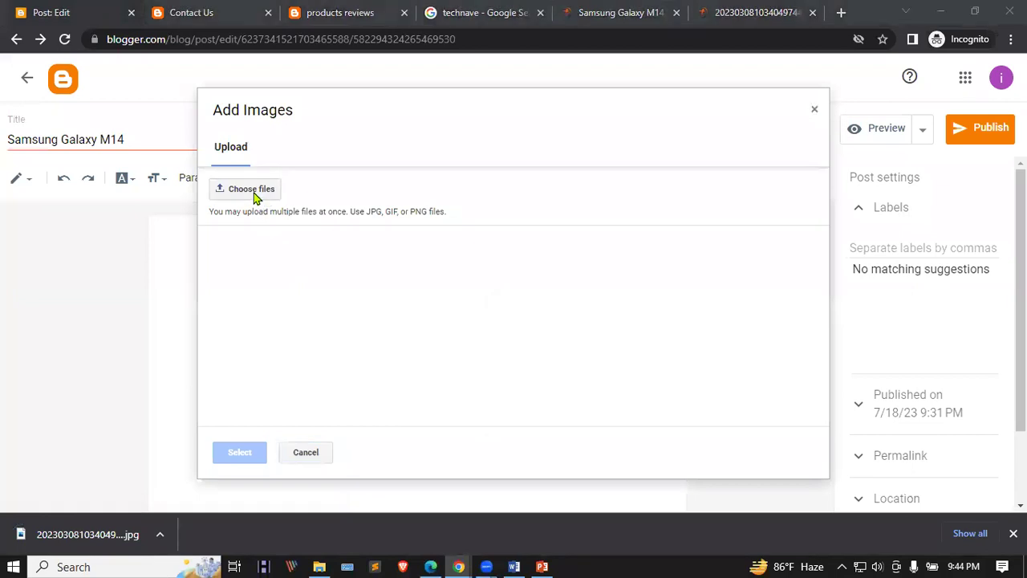
left_click(67, 260)
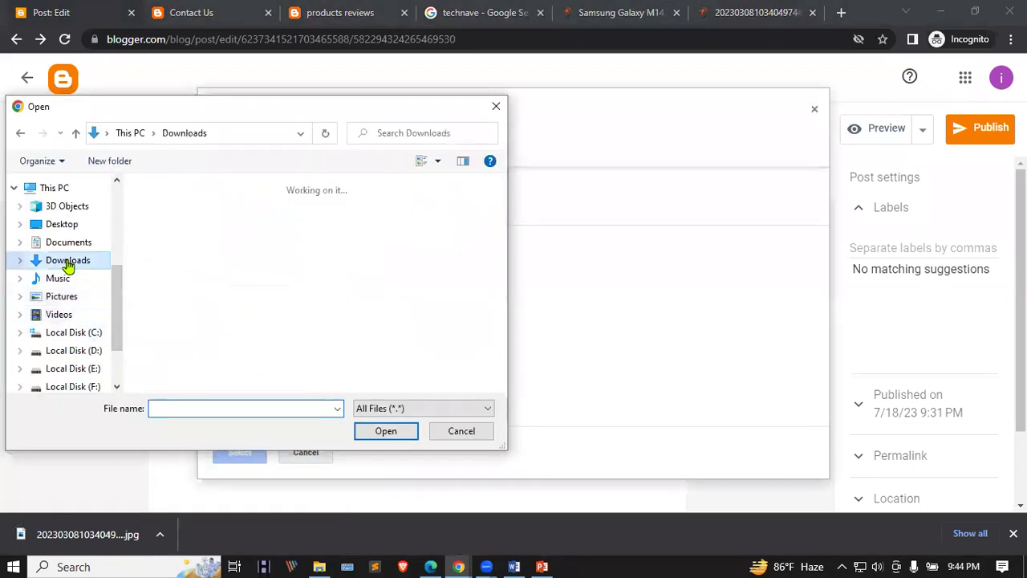
left_click(212, 225)
left_click(385, 431)
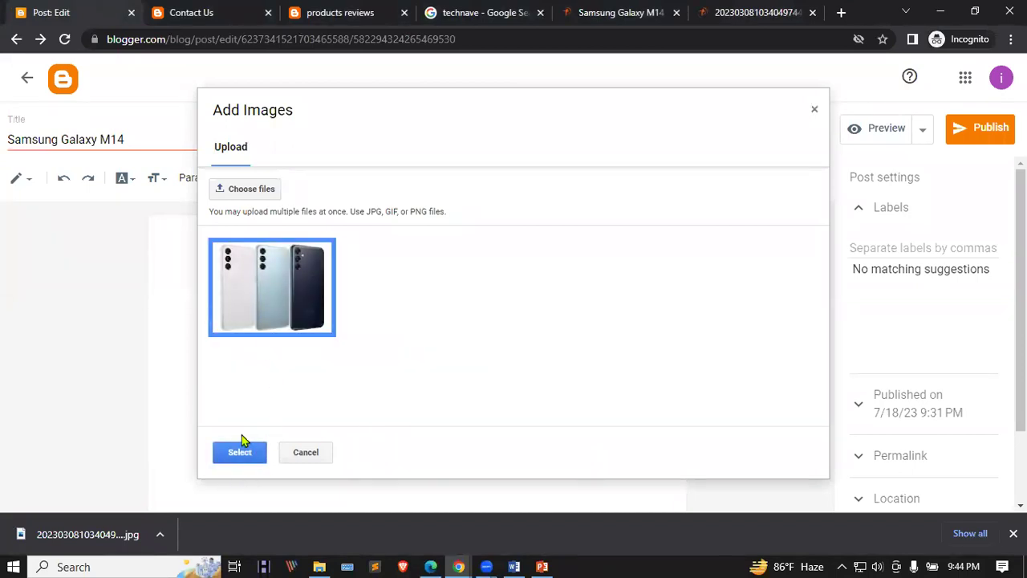
left_click(239, 454)
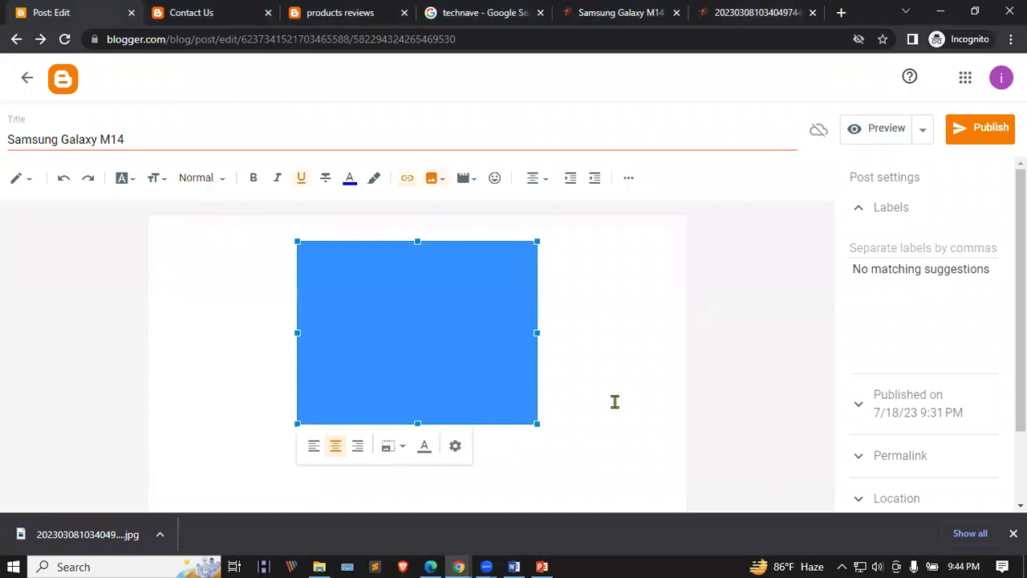
Set the inserted phone picture's size to Extra large and dismiss the browser's downloads bar
left_click(395, 447)
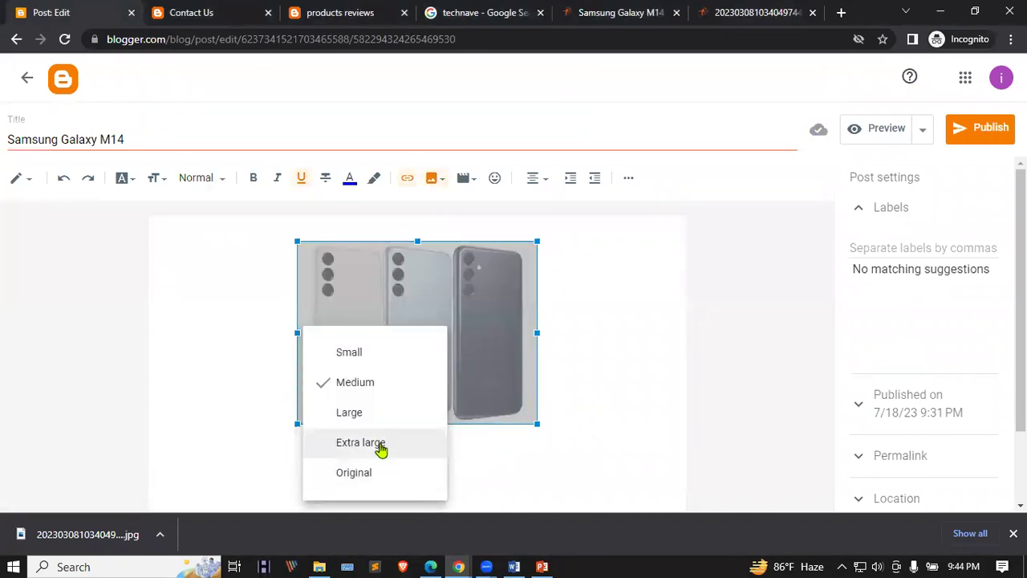
left_click(381, 444)
scroll(390, 400, "down", 2)
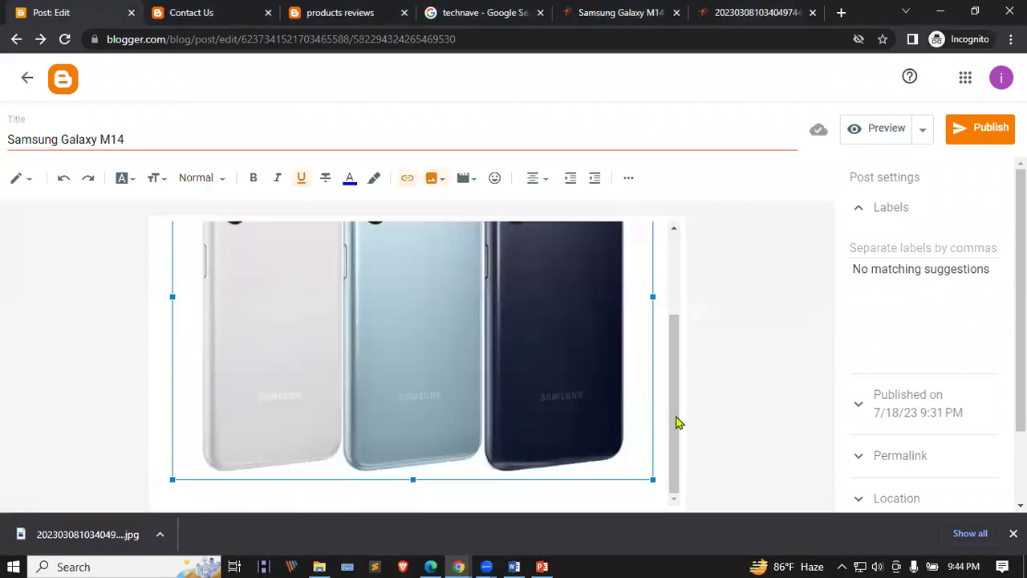
left_click(1013, 533)
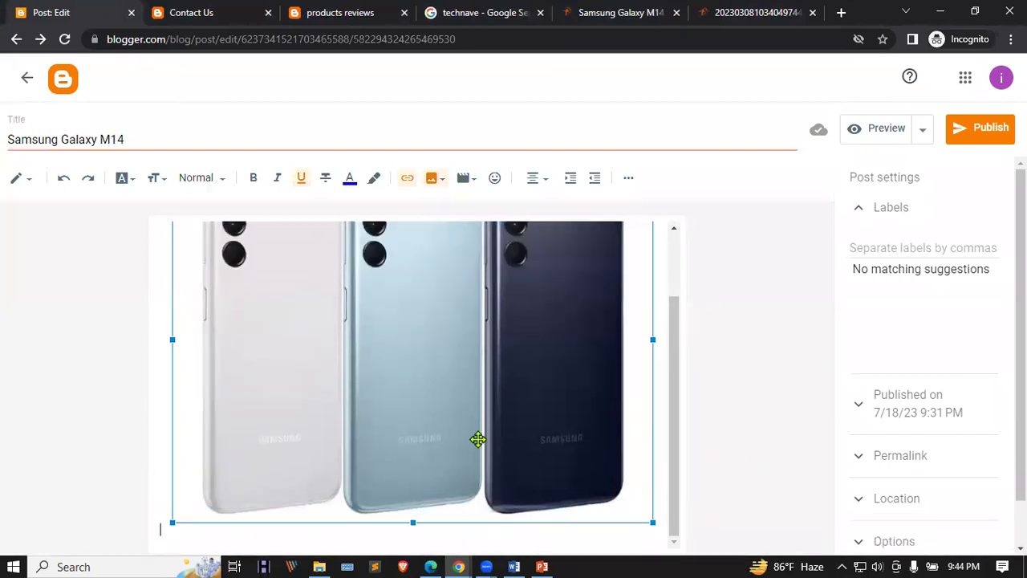
Add a run of blank lines beneath the phone picture in the post body
key("Return")
key("Return")
key("Return")
key("Return")
key("Return")
key("Return")
key("Return")
key("Return")
key("Return")
key("Return")
key("Return")
key("Return")
key("Return")
key("Return")
key("Return")
key("Return")
key("Return")
key("Return")
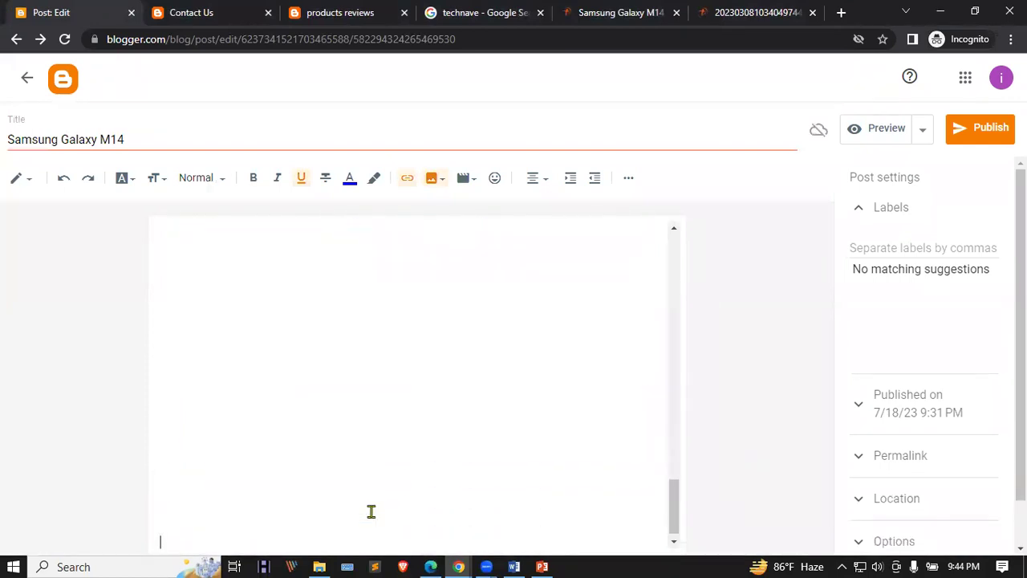
Set the editor page's zoom to 90% and place the text cursor on the blank line just beneath the phone picture
scroll(241, 429, "up", 10)
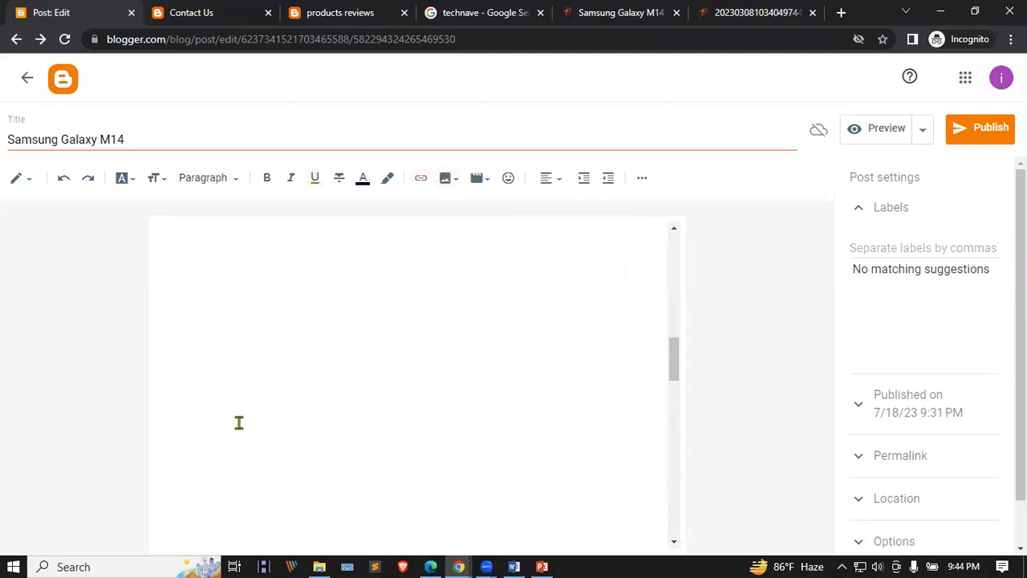
scroll(254, 417, "down", 5)
scroll(257, 415, "up", 2)
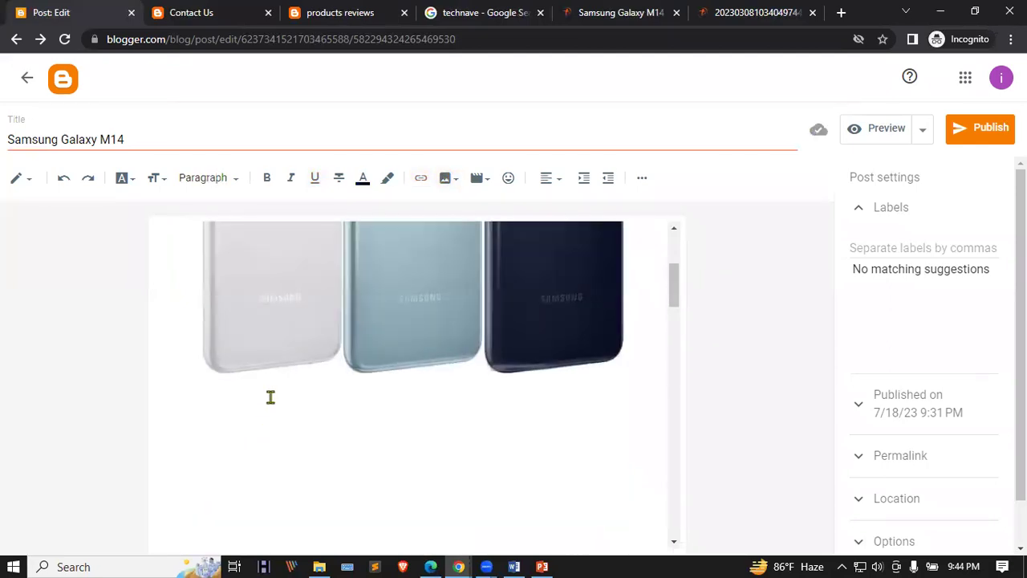
key("ctrl+minus")
key("ctrl+minus")
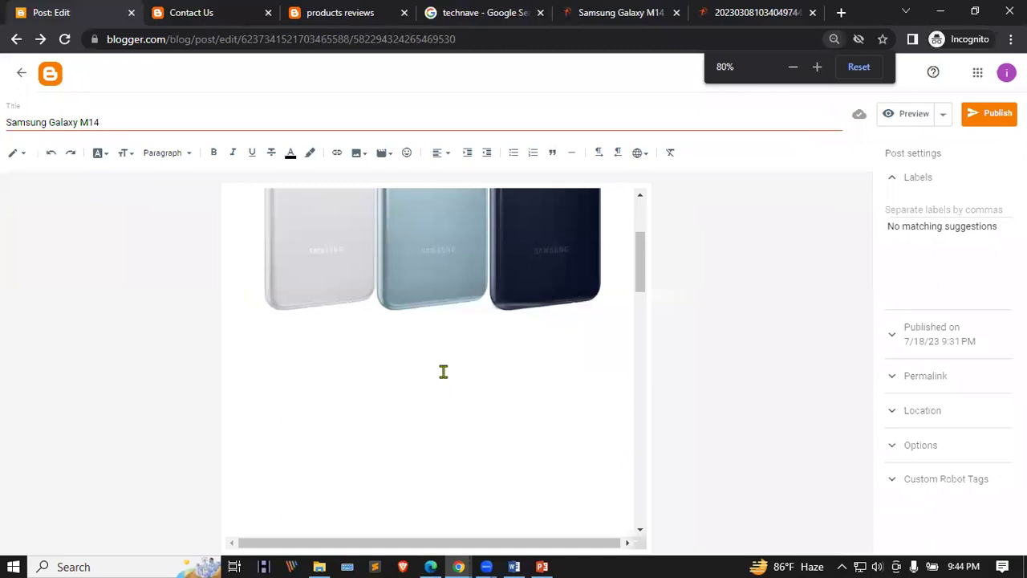
scroll(345, 384, "up", 2)
scroll(343, 381, "down", 5)
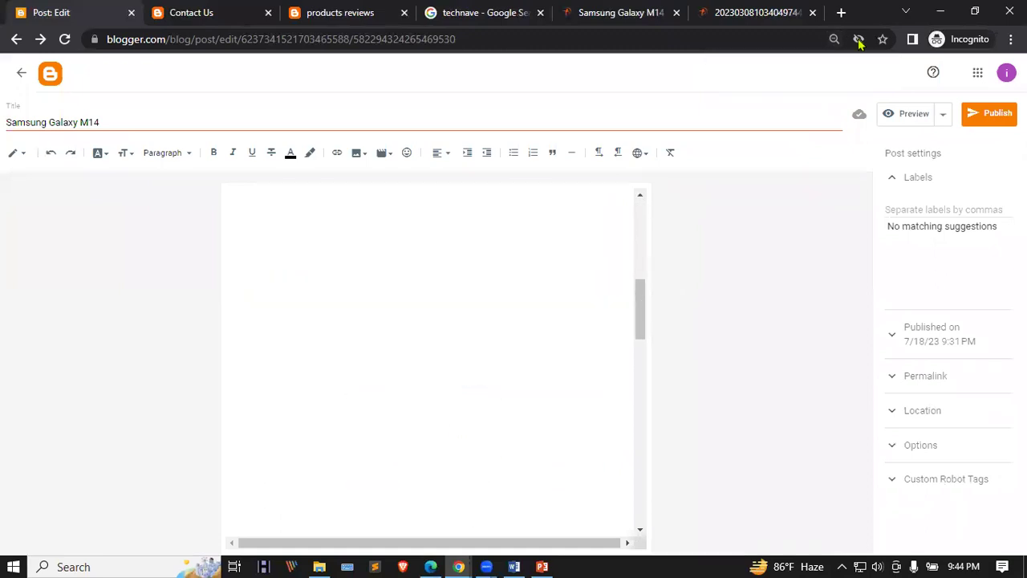
key("ctrl+plus")
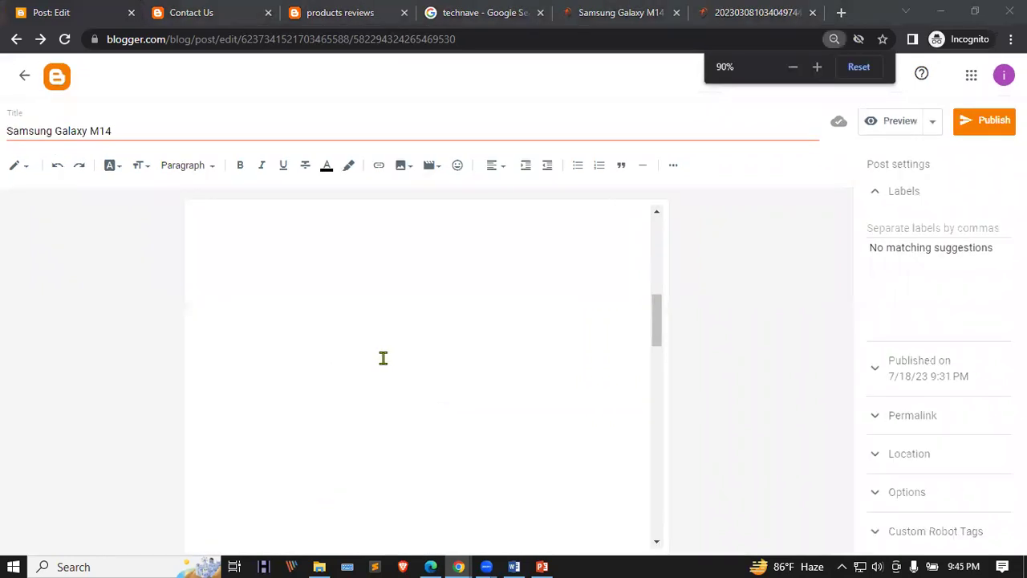
scroll(383, 358, "up", 3)
scroll(382, 364, "down", 3)
scroll(382, 363, "up", 3)
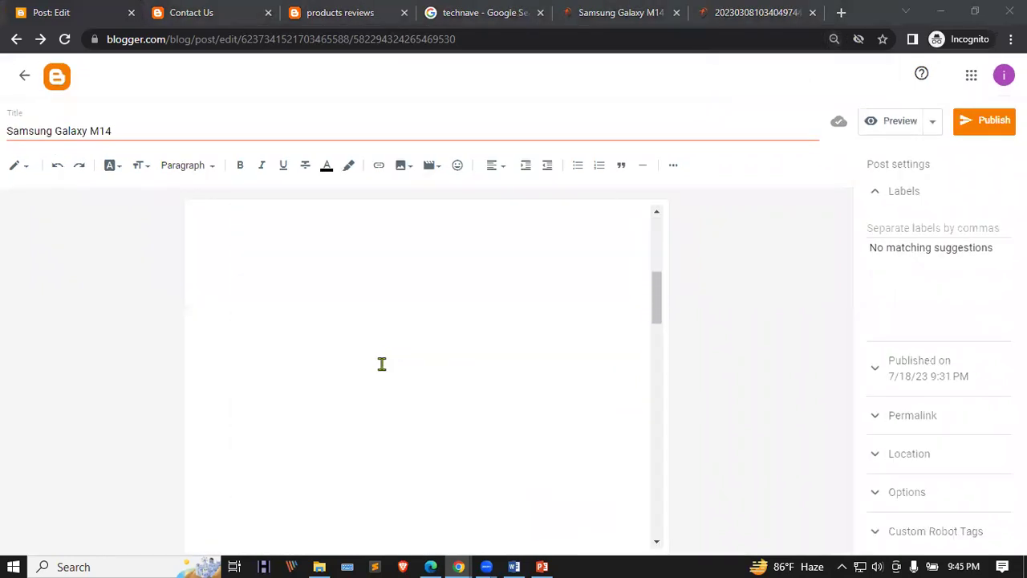
left_click(215, 422)
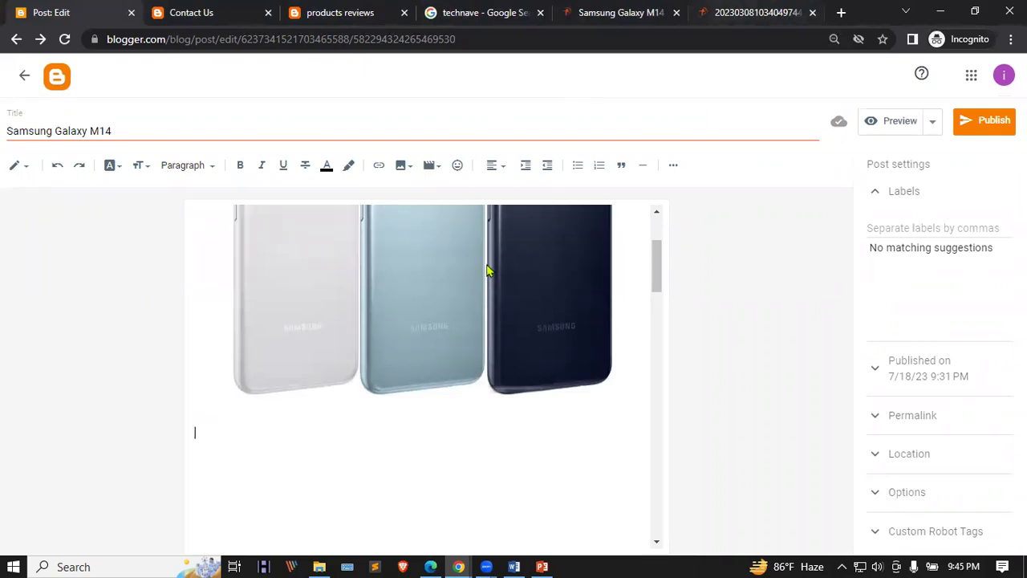
Return to the Galaxy M14 page on TechNave and find the descriptive paragraphs above its specification table
key("ctrl+5")
scroll(207, 288, "down", 1)
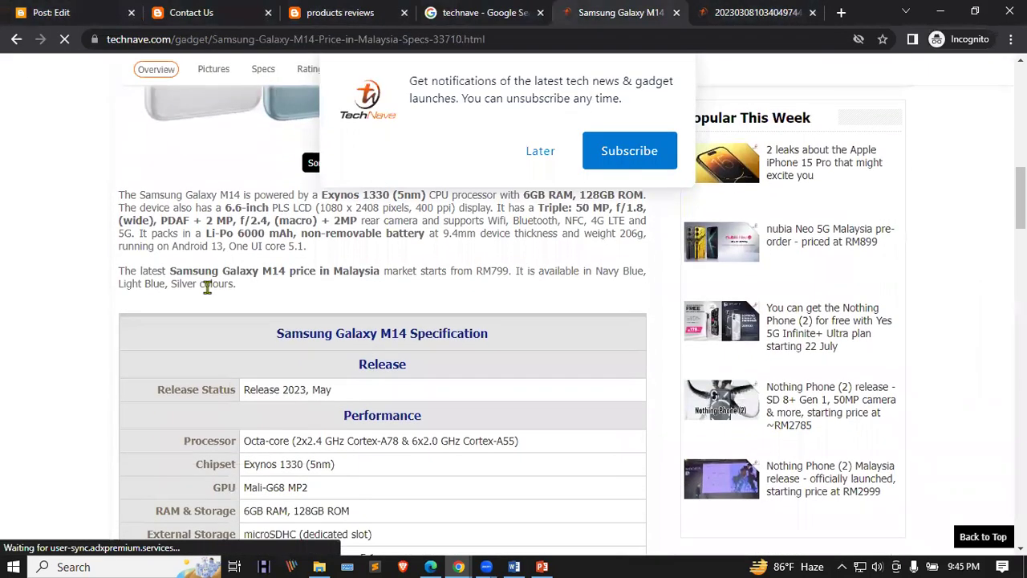
scroll(207, 287, "up", 1)
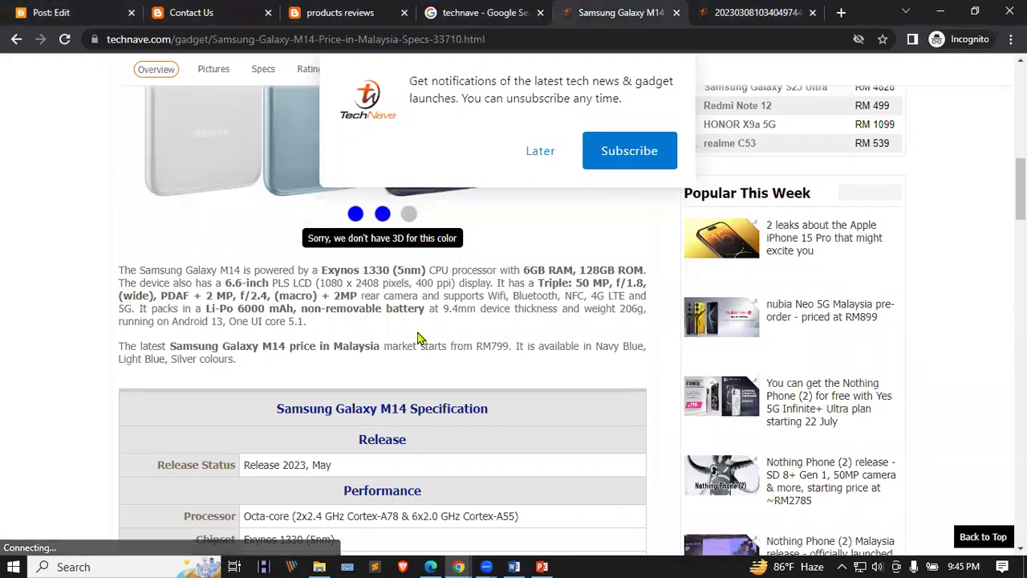
Copy the Samsung Galaxy M14 overview paragraph from the TechNave page into the Blogger post below the phone image and center-align it
left_click_drag(122, 271, 306, 320)
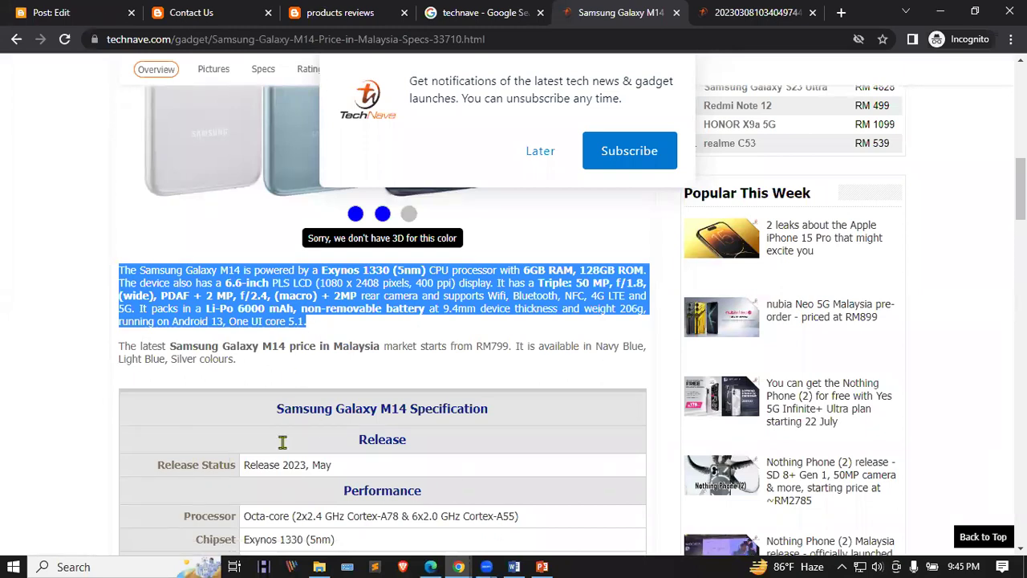
key("ctrl+1")
left_click_drag(505, 482, 186, 440)
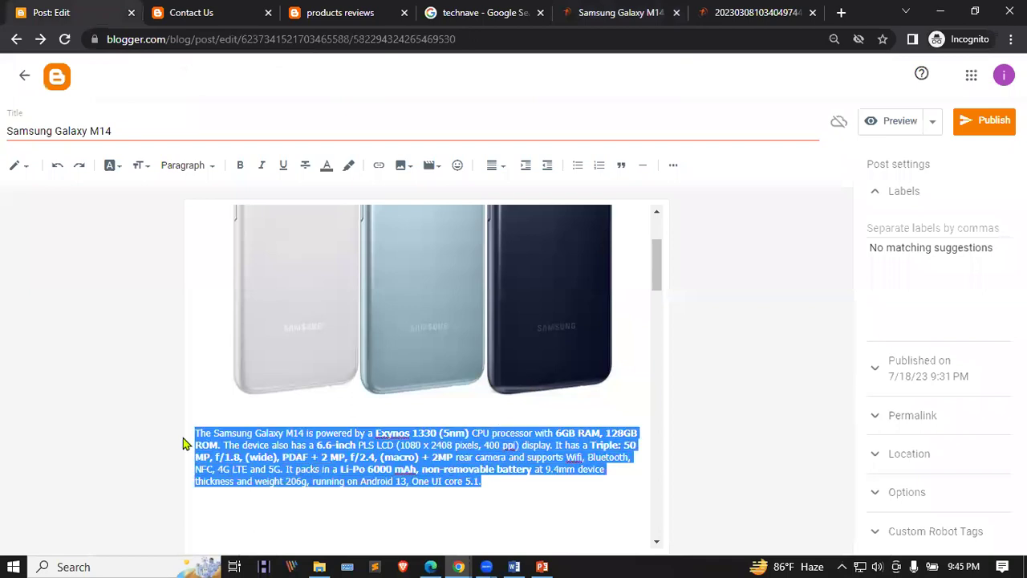
left_click(505, 173)
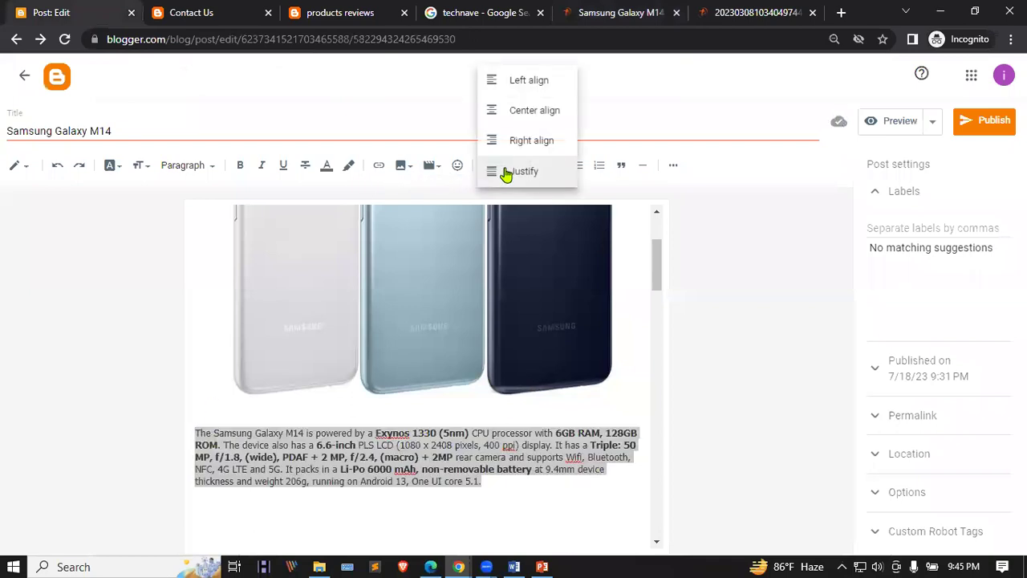
left_click(522, 174)
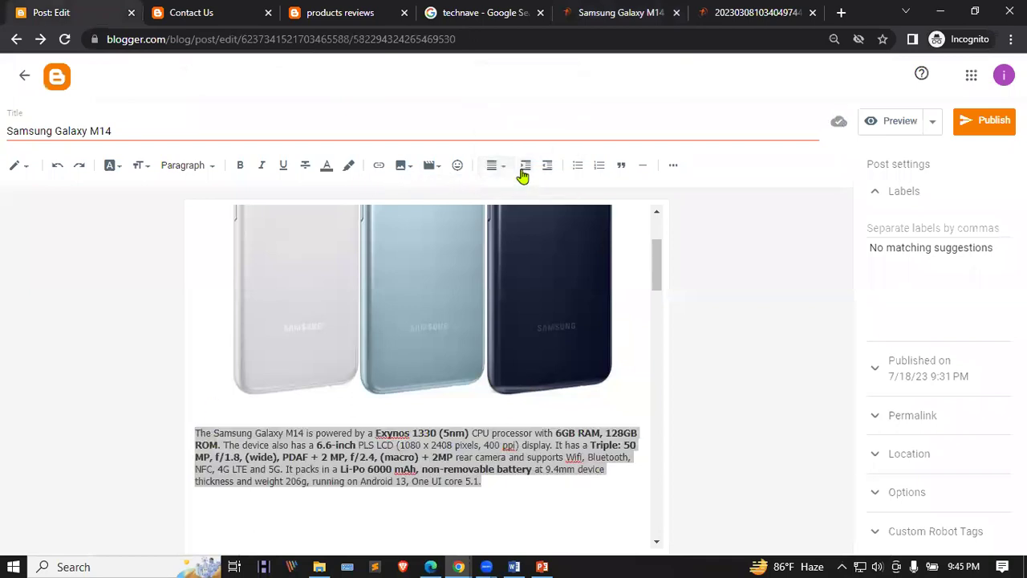
left_click(497, 170)
left_click(509, 114)
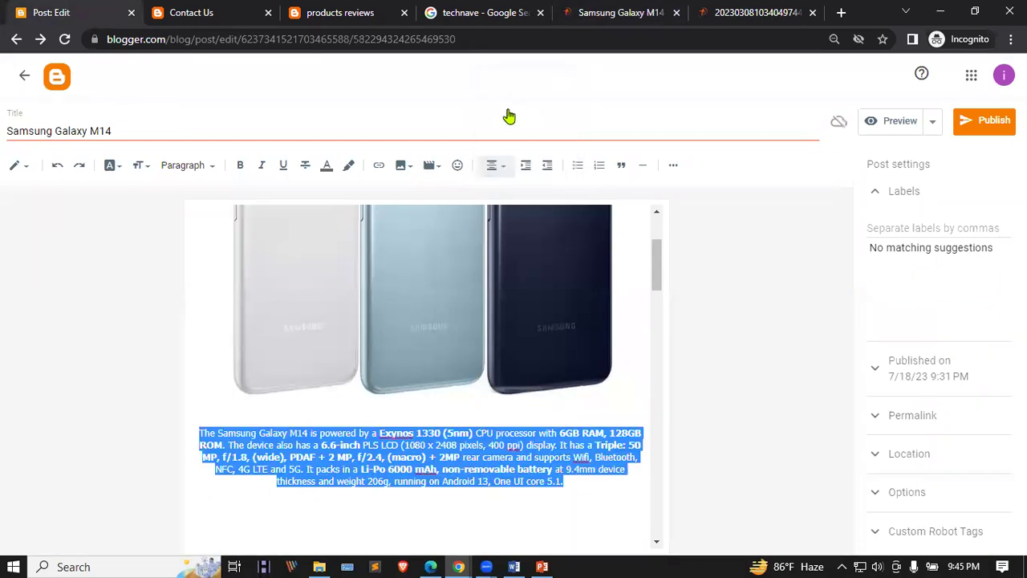
left_click(589, 487)
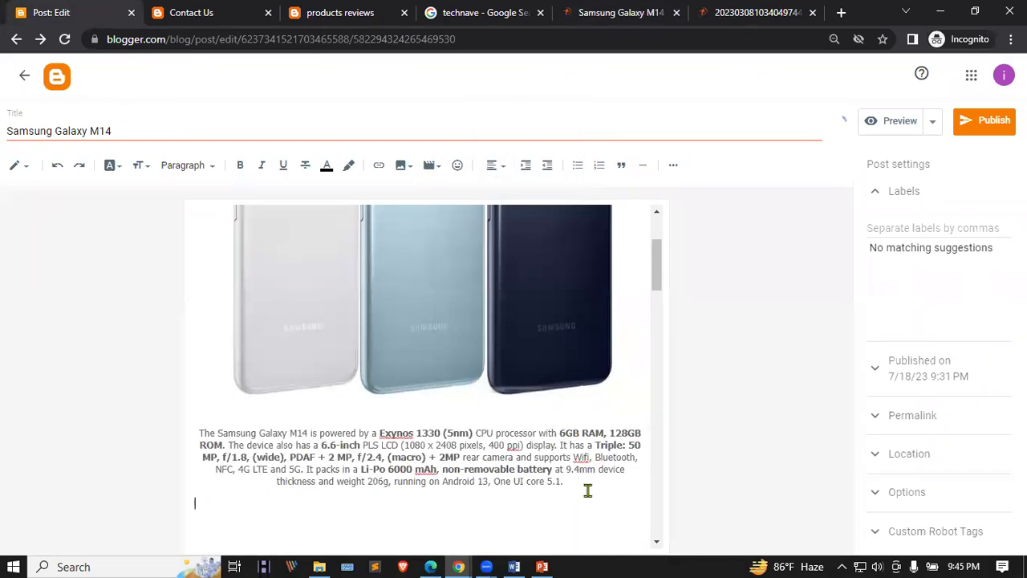
Copy the full Samsung Galaxy M14 specification table, Release through Audio, from TechNave into the post below the overview paragraph
scroll(586, 484, "down", 3)
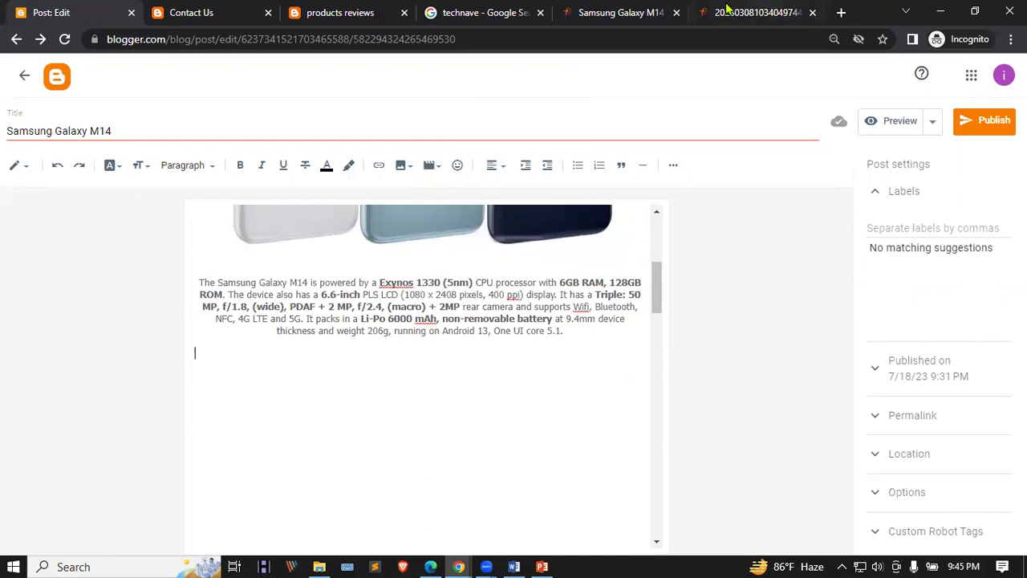
left_click(630, 10)
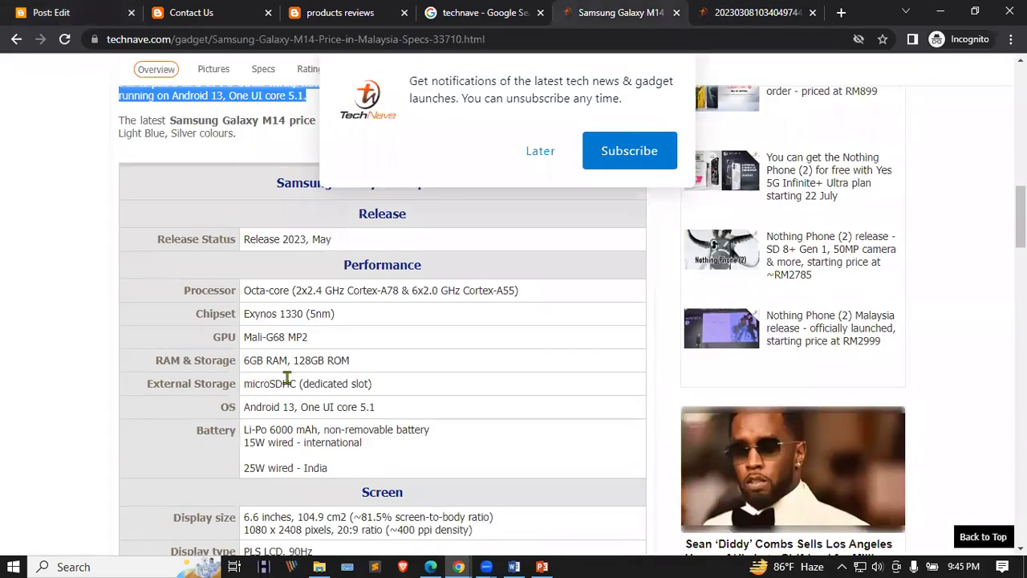
scroll(281, 273, "up", 1)
left_click_drag(114, 241, 393, 382)
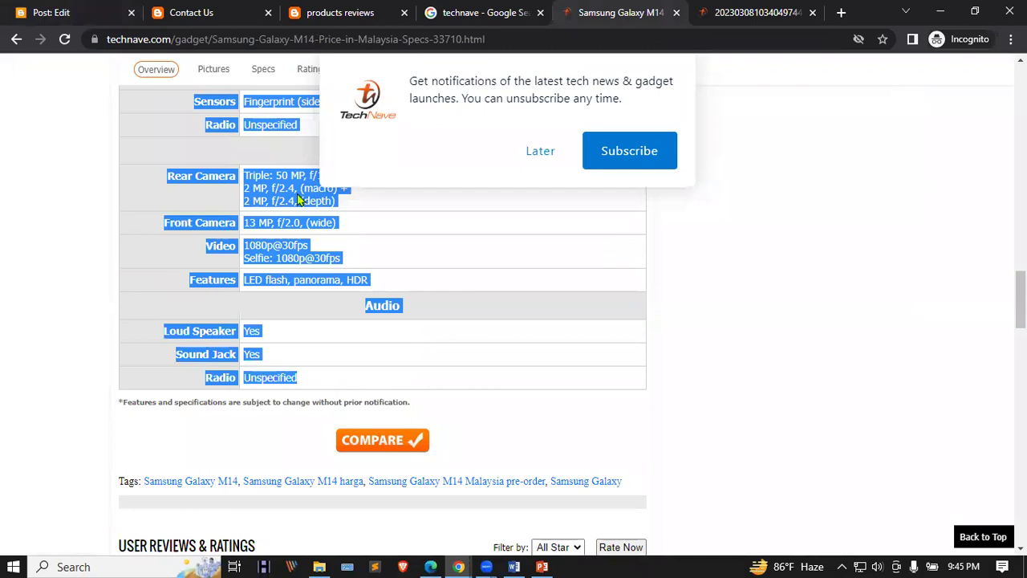
left_click(88, 8)
key("ctrl+v")
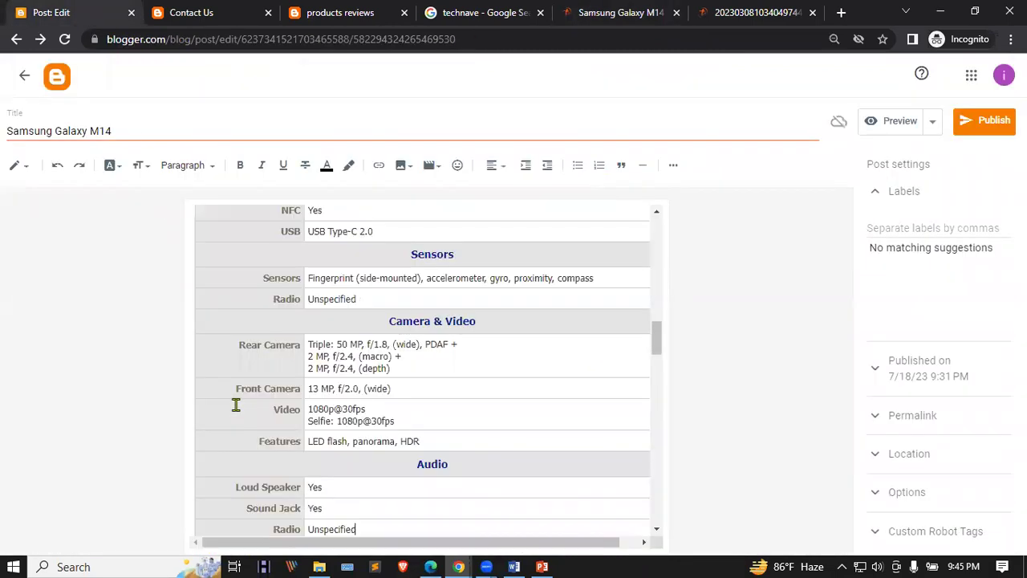
Delete the large block of empty lines below the pasted specification table
scroll(424, 436, "up", 5)
scroll(426, 437, "up", 3)
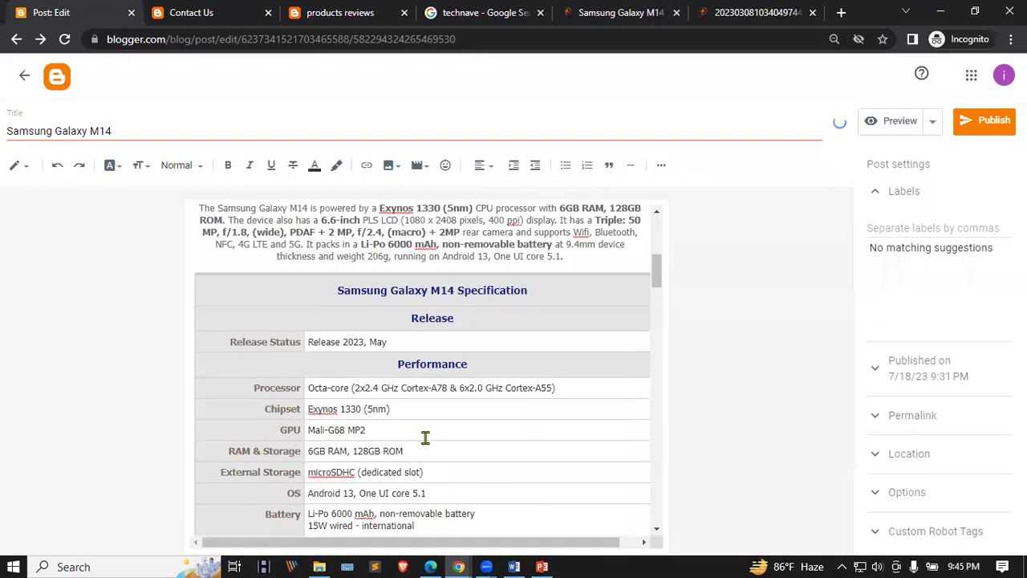
scroll(426, 438, "down", 10)
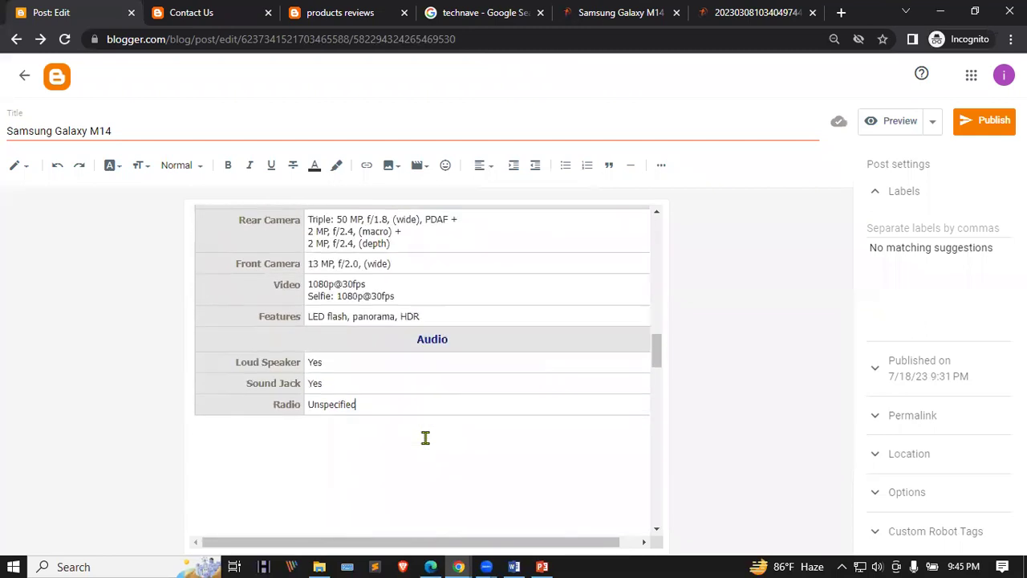
scroll(425, 437, "down", 10)
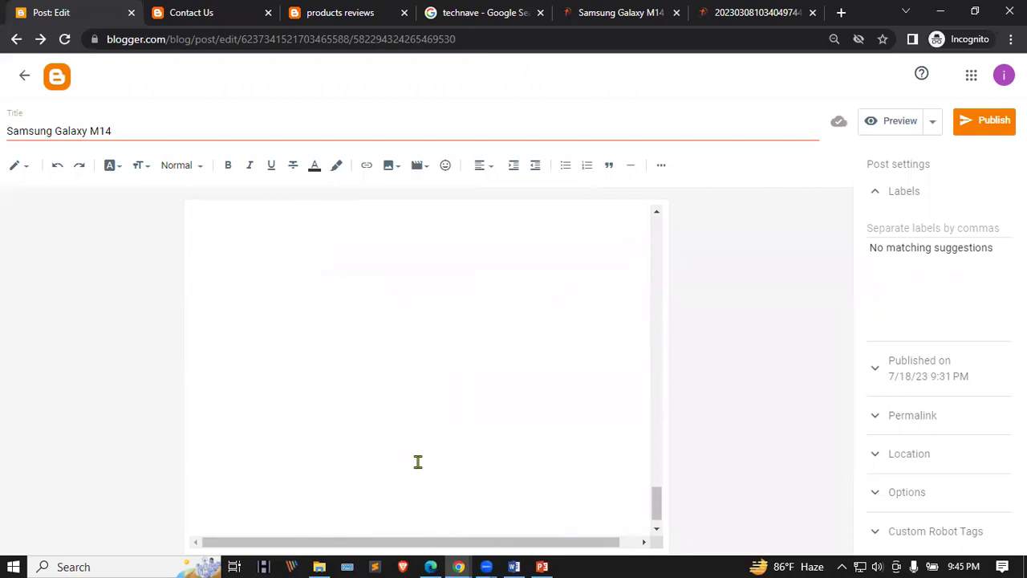
left_click(268, 508)
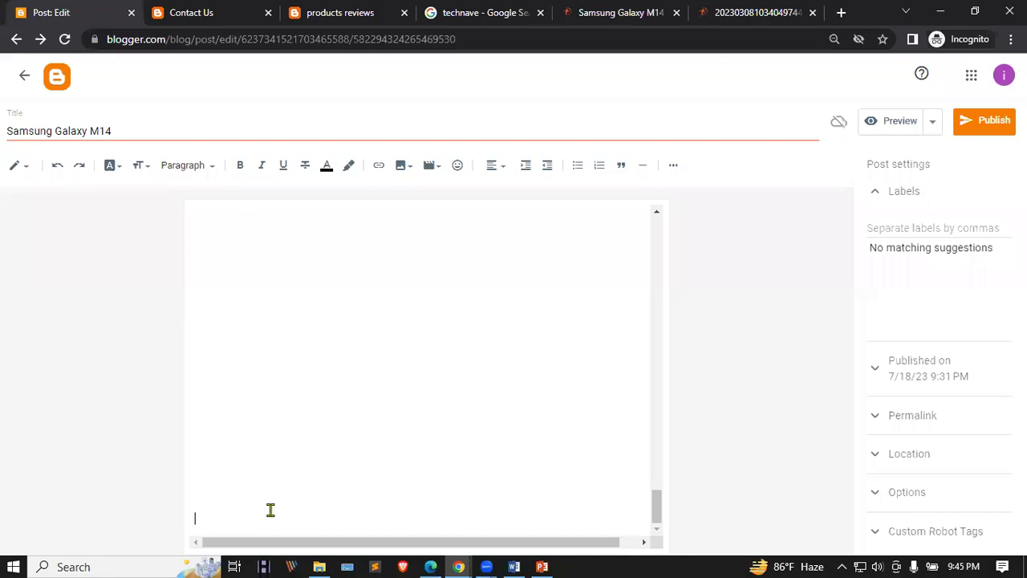
left_click_drag(250, 506, 196, 207)
left_click_drag(192, 318, 203, 412)
key("BackSpace")
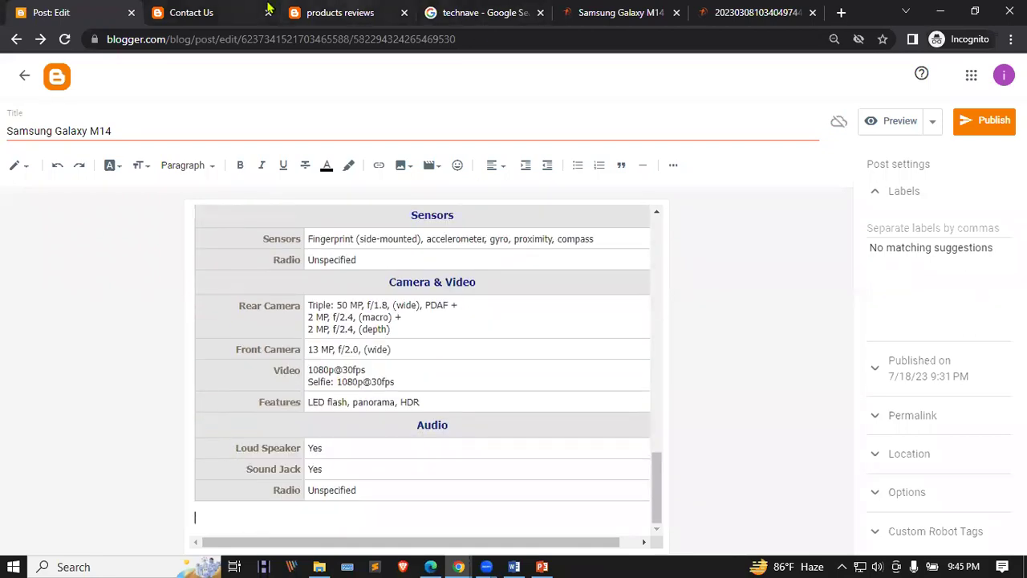
Add the line "Buy Samsung Galaxy M14" a few blank lines below the specification table, reusing the product name from the post title
scroll(423, 370, "up", 15)
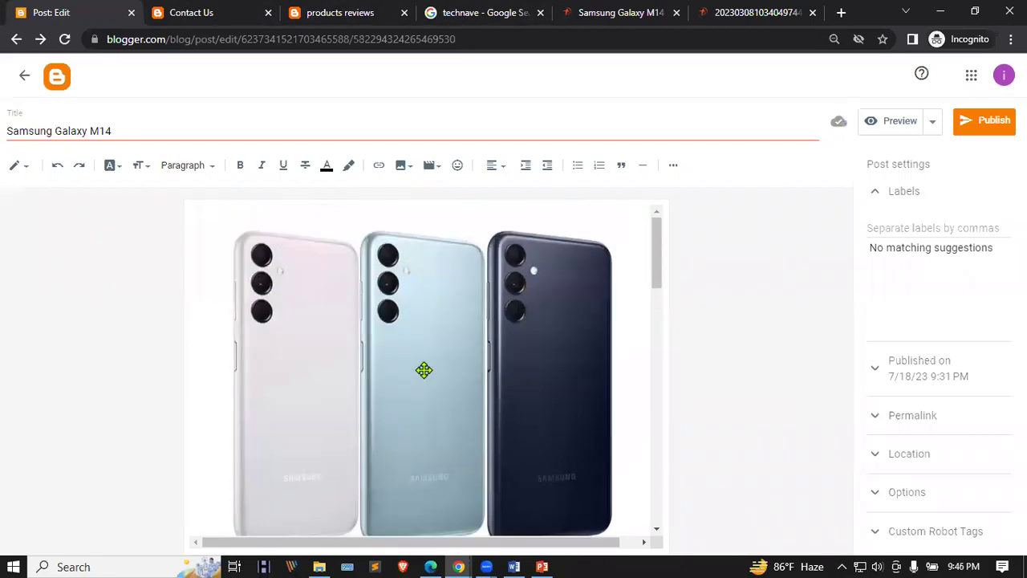
scroll(425, 369, "down", 15)
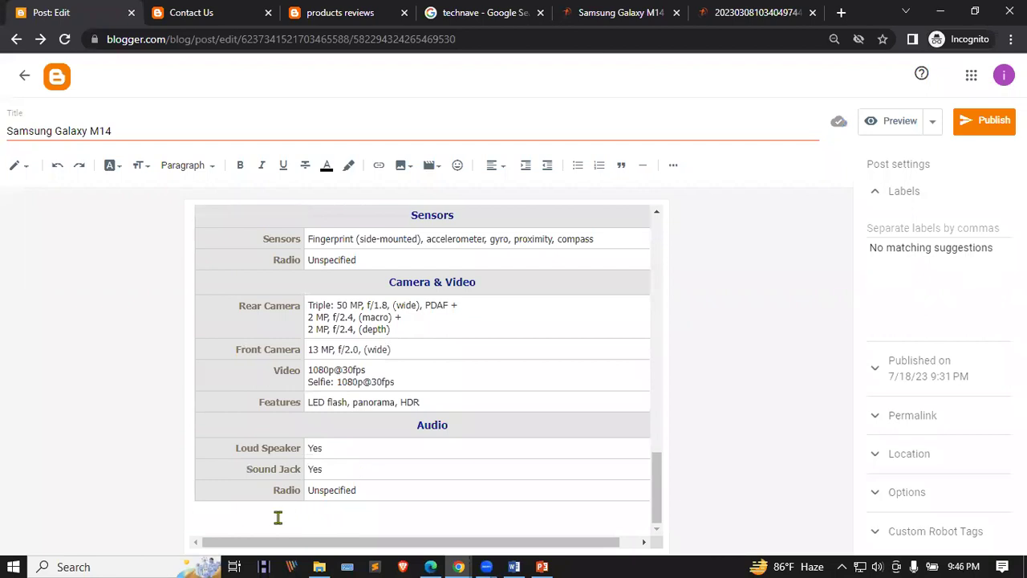
key("Return")
key("Return")
key("Return")
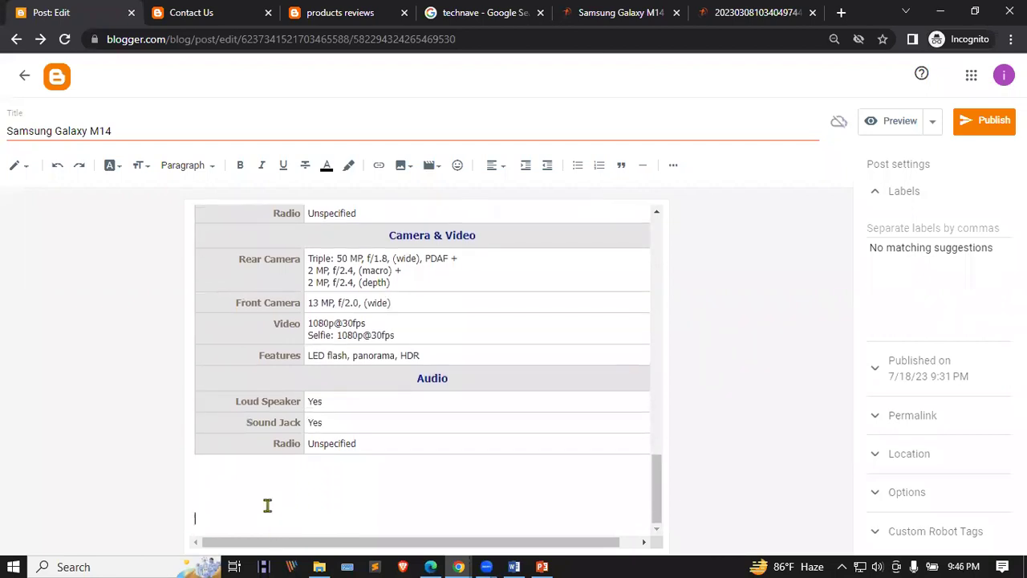
type("Buy")
scroll(240, 401, "up", 5)
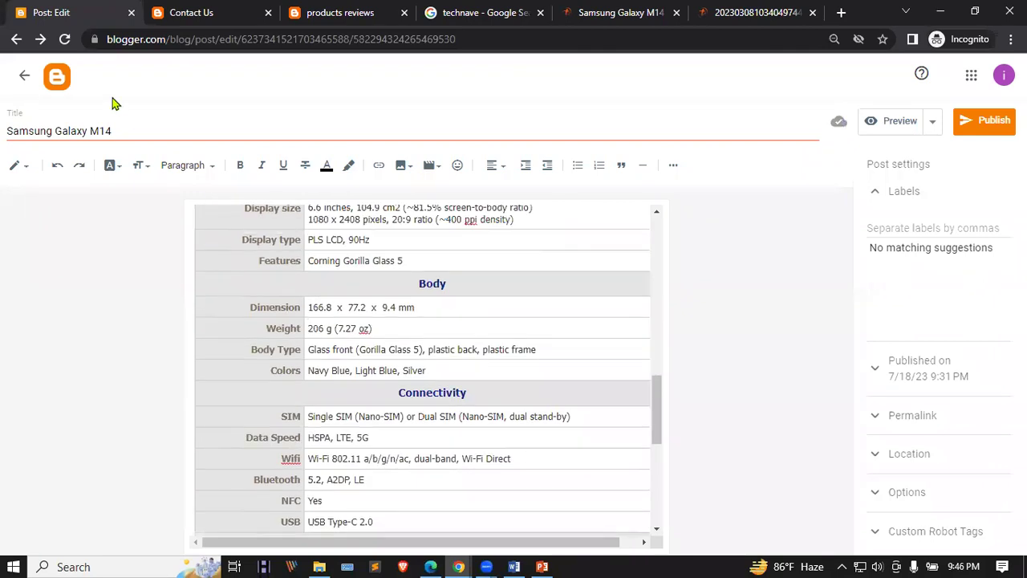
triple_click(46, 130)
key("ctrl+c")
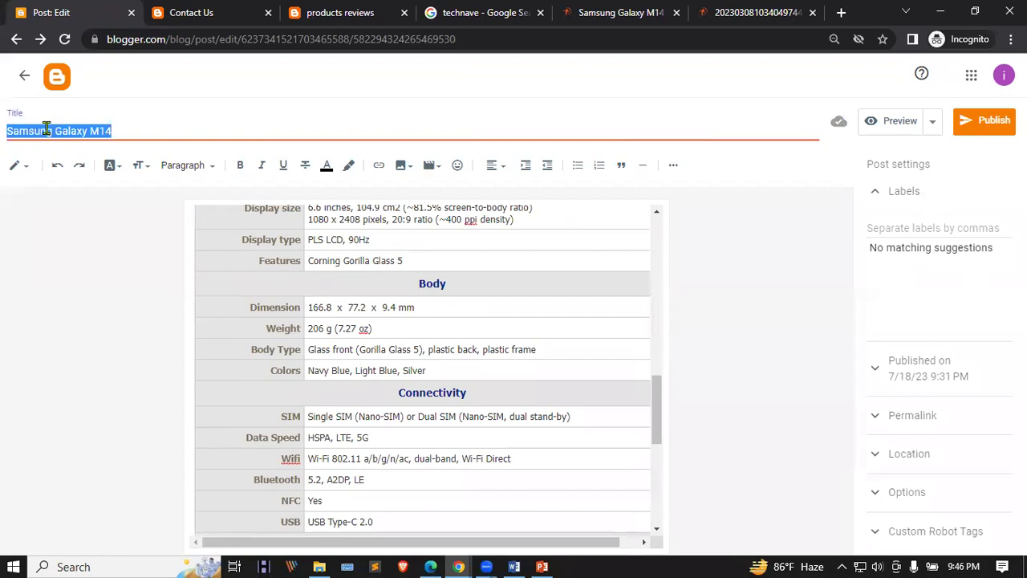
scroll(292, 249, "down", 5)
left_click(231, 521)
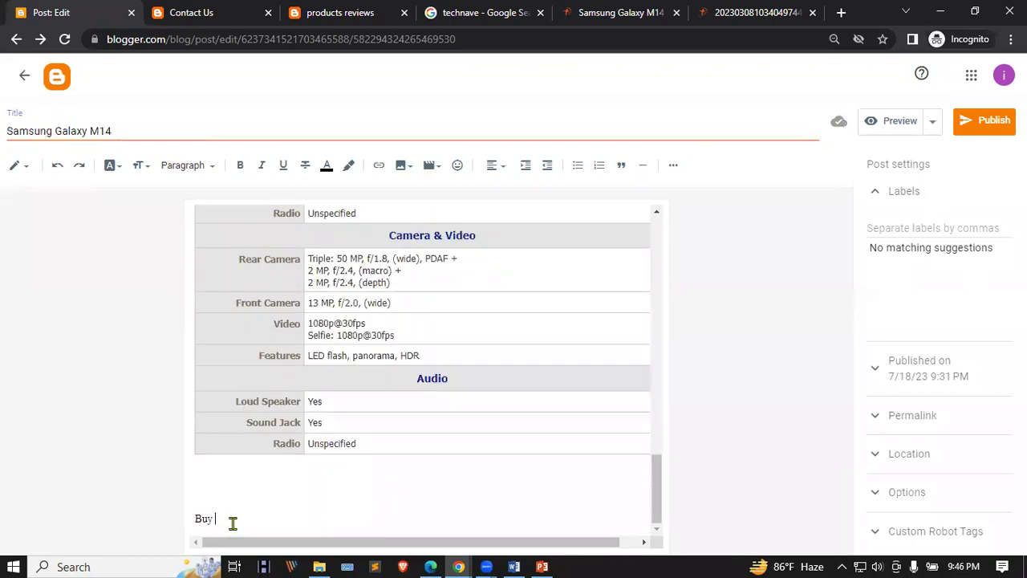
key("ctrl+v")
Center-align the "Buy Samsung Galaxy M14" line and set its font to Arial and its size to Large
left_click_drag(314, 521, 152, 526)
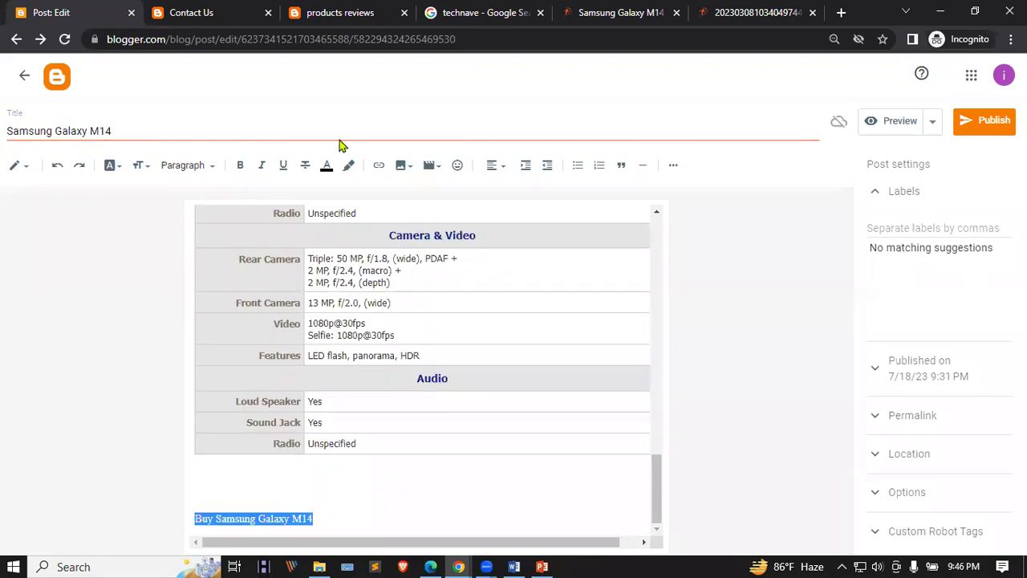
left_click(492, 165)
left_click(496, 200)
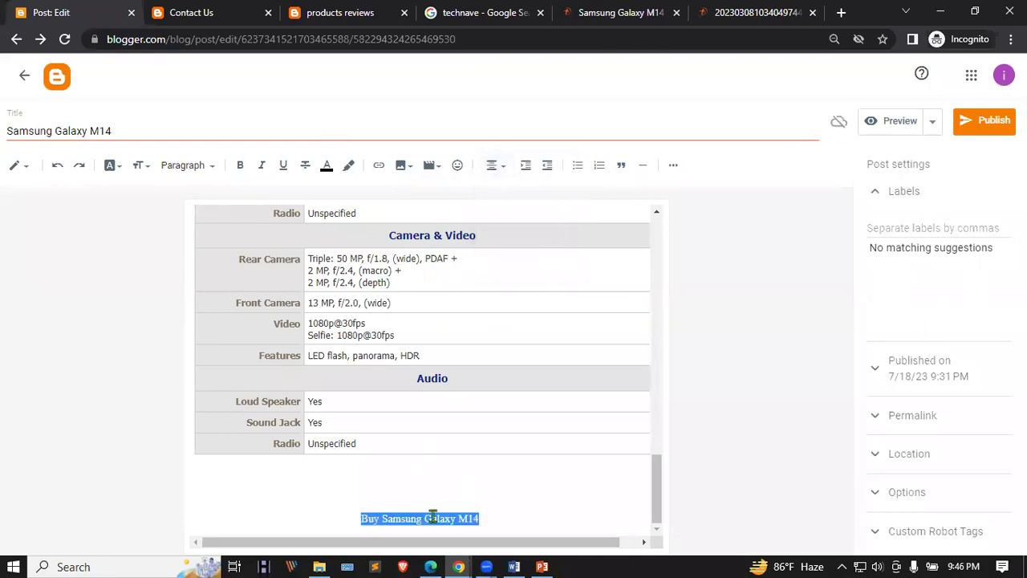
left_click(115, 171)
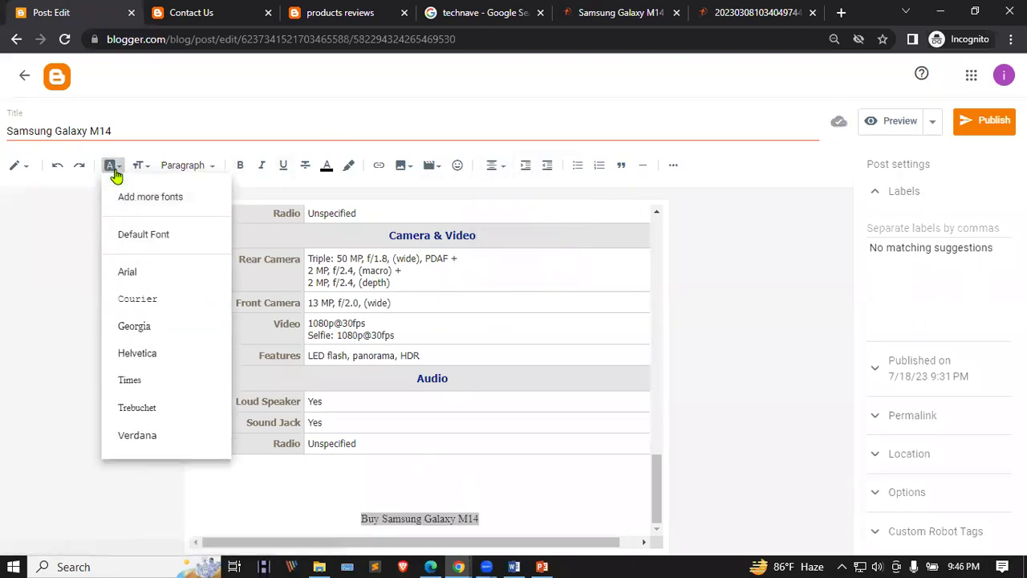
left_click(133, 272)
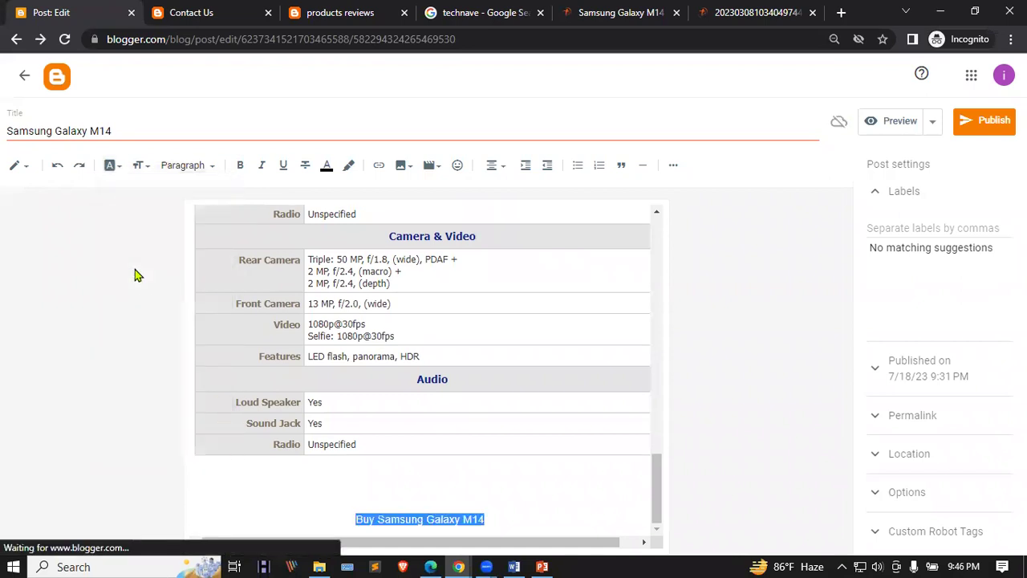
left_click(138, 166)
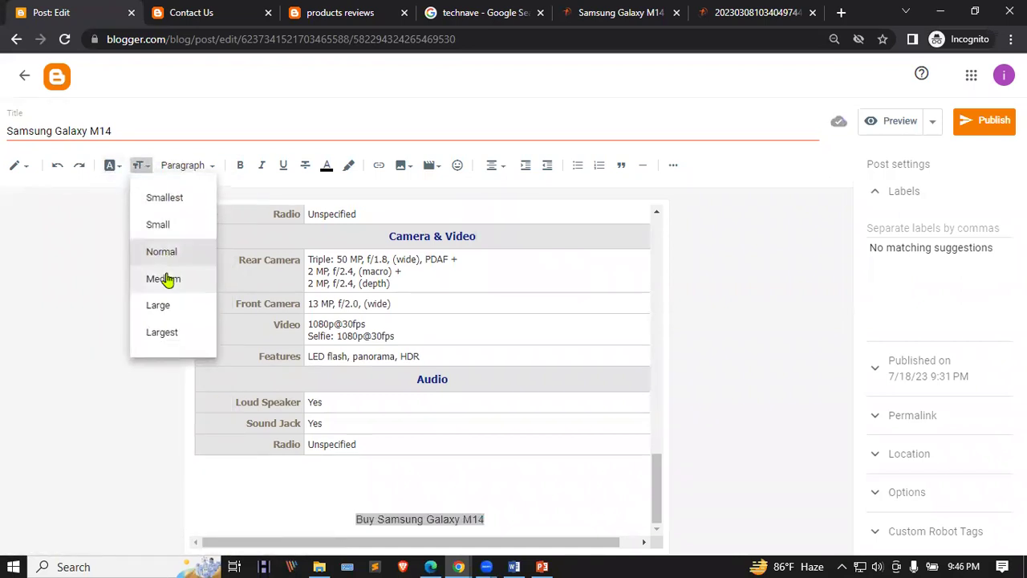
left_click(160, 306)
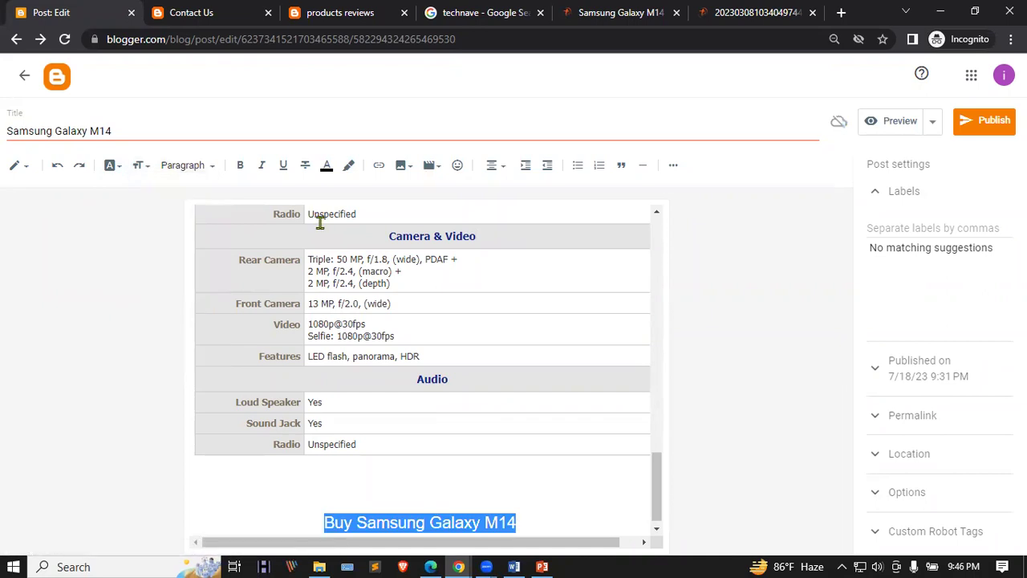
Start inserting a hyperlink on the "Buy Samsung Galaxy M14" text and make its link address ready for entry
left_click(379, 165)
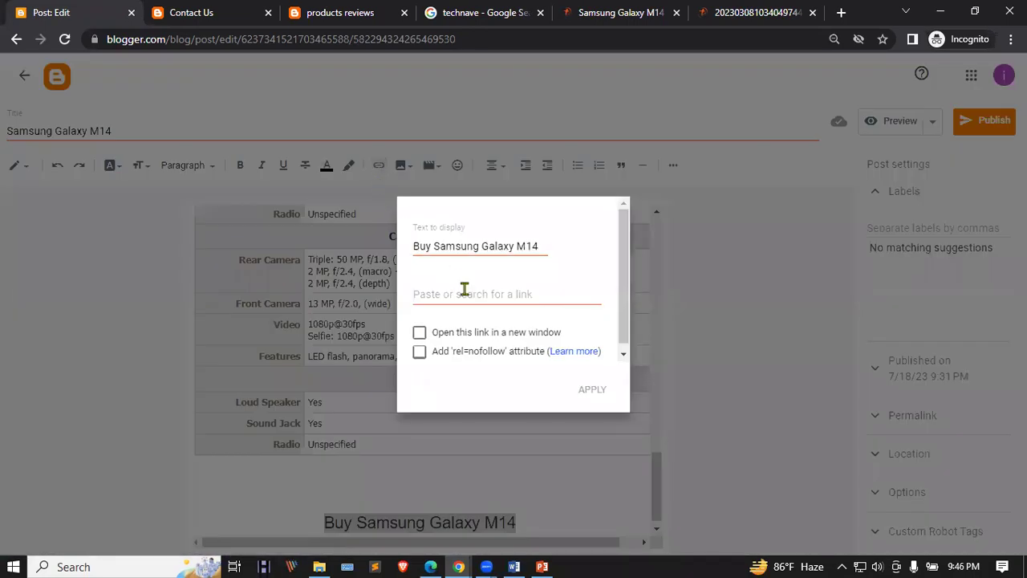
left_click(464, 291)
left_click(847, 21)
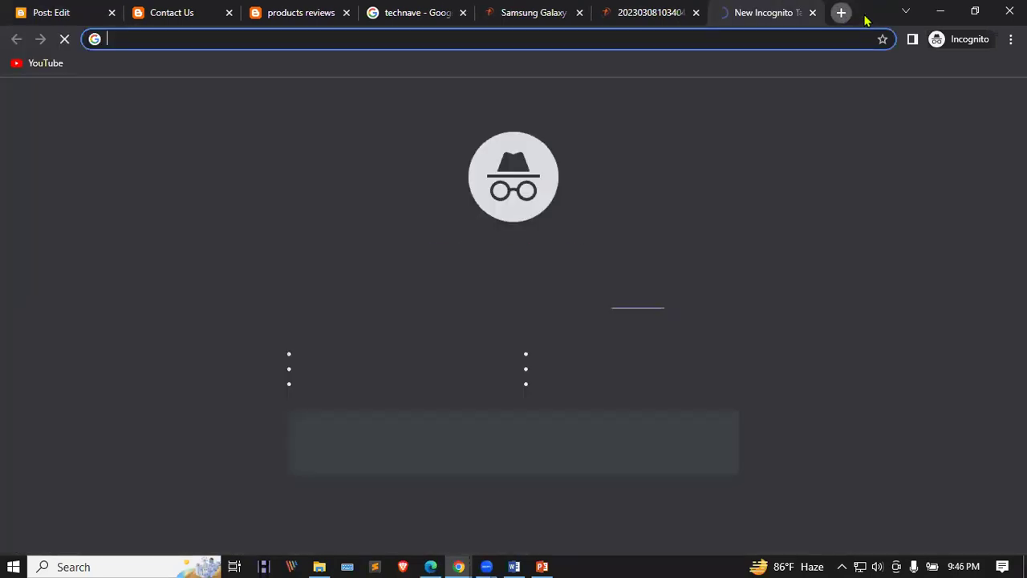
type("ama")
key("BackSpace")
key("BackSpace")
key("BackSpace")
key("Escape")
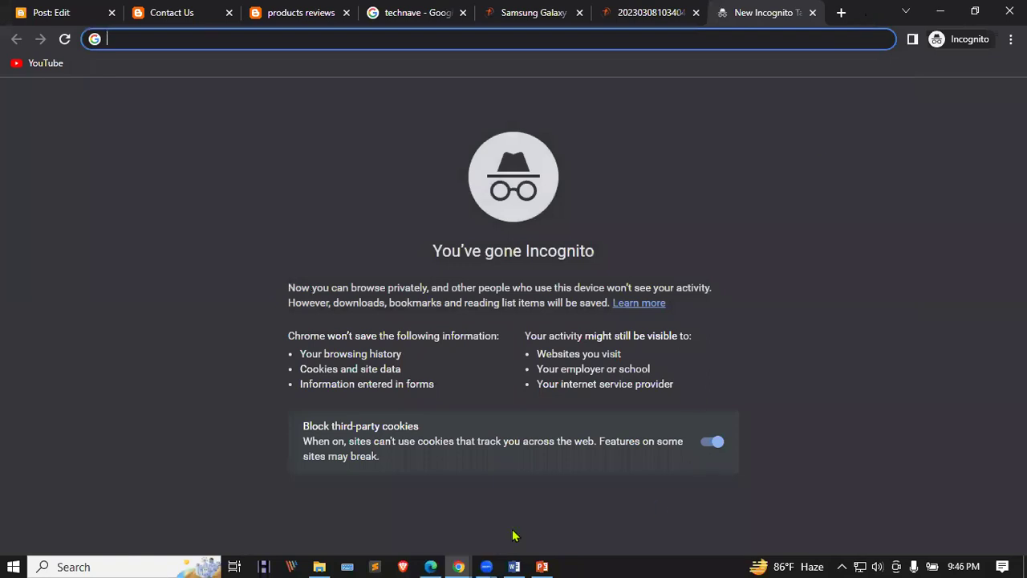
Switch to the regular Chrome window, search Google for amazon in a new tab, and open the Amazon.com site
left_click(458, 567)
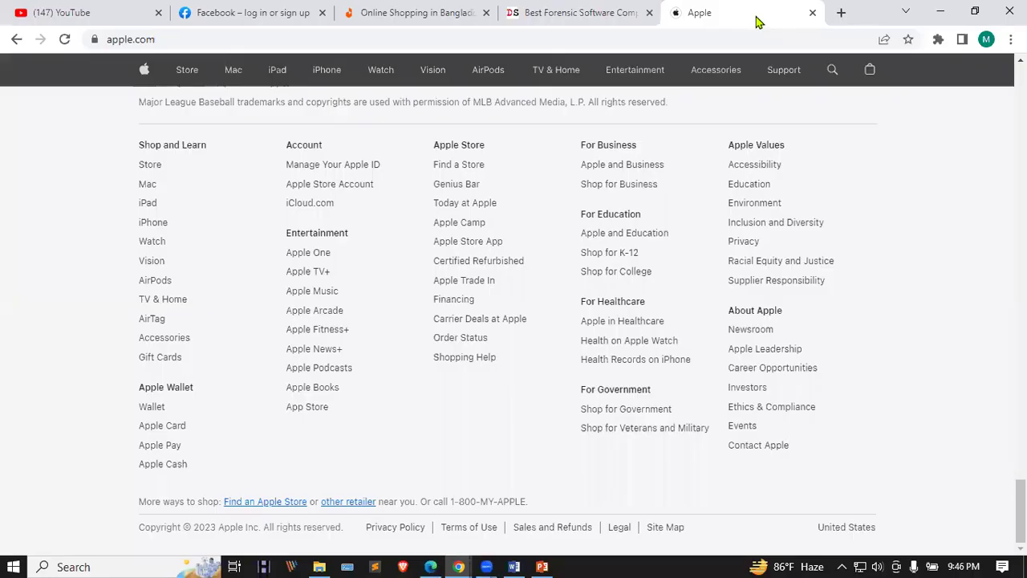
left_click(841, 12)
type("amazon")
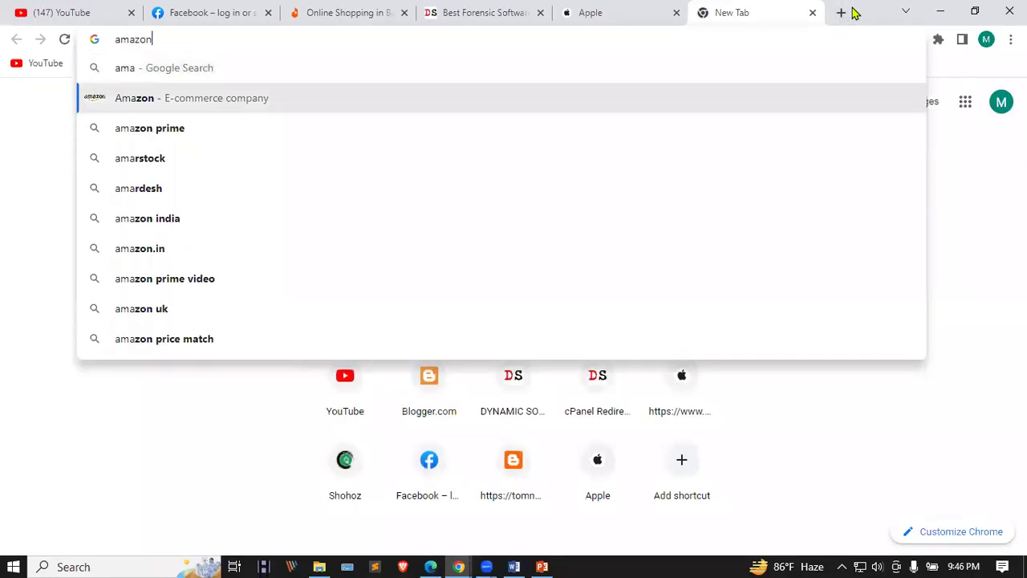
key("Return")
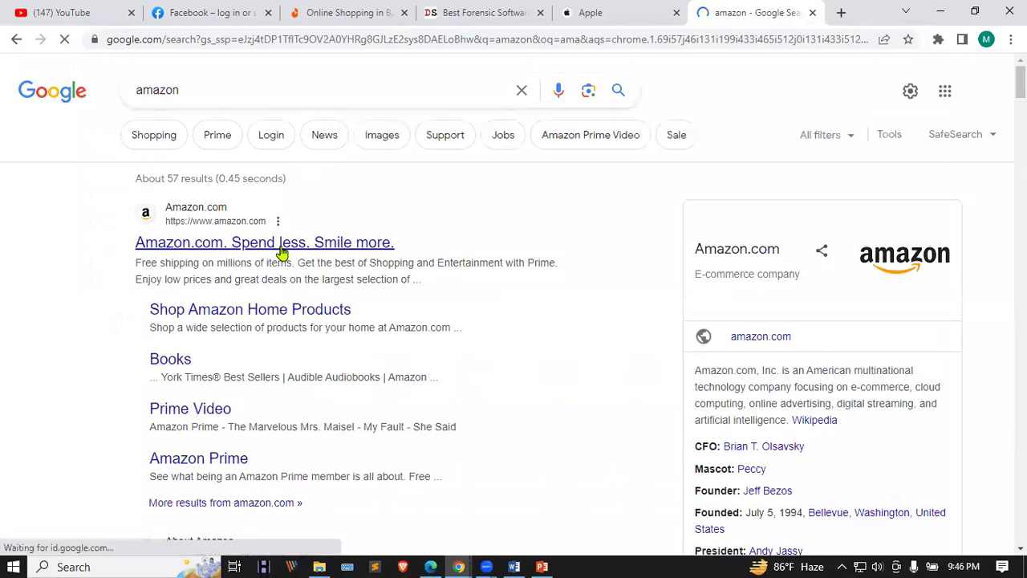
left_click(282, 250)
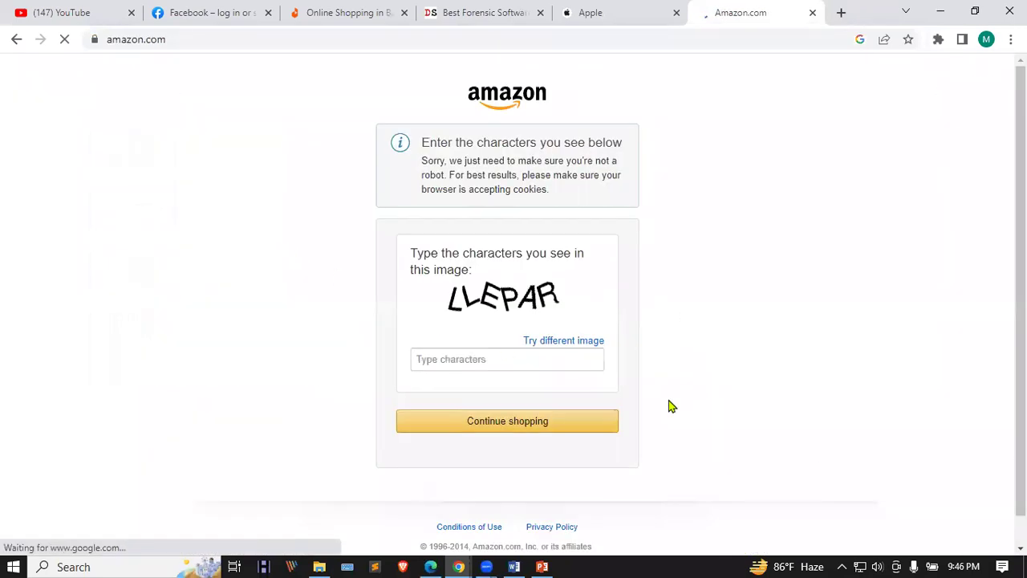
left_click(461, 358)
type("LLEPAR")
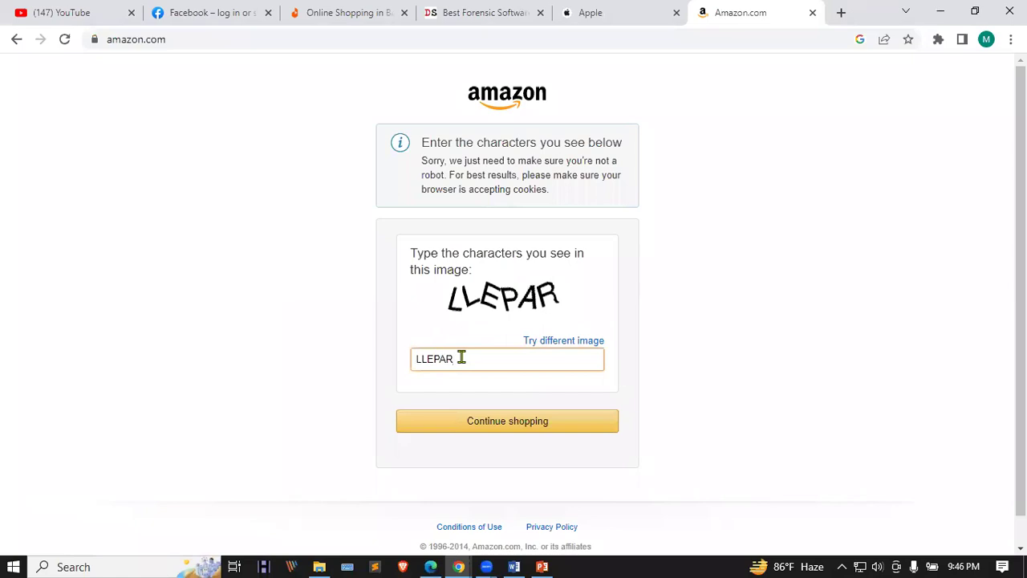
left_click(550, 427)
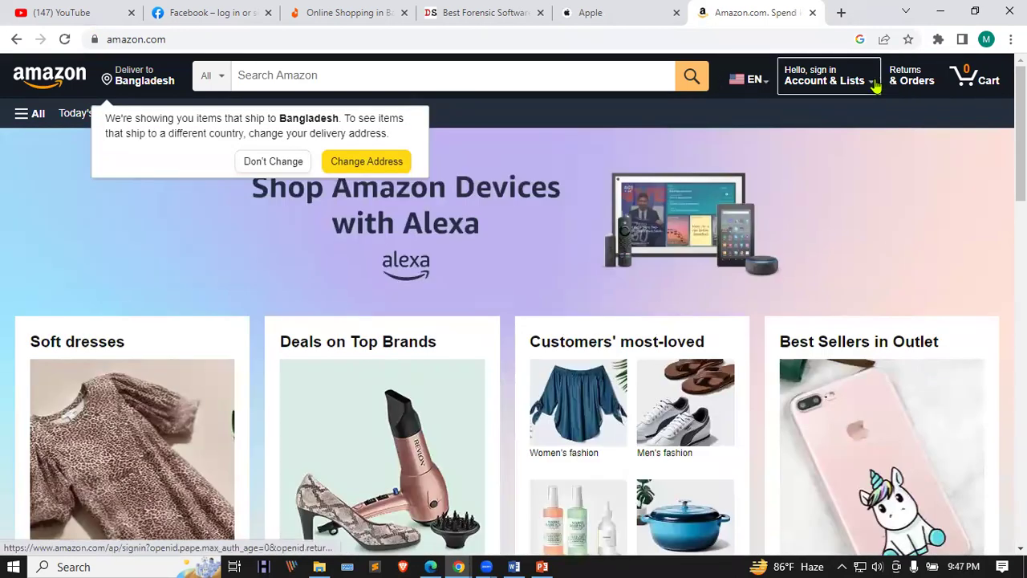
mouse_move(871, 85)
left_click(805, 119)
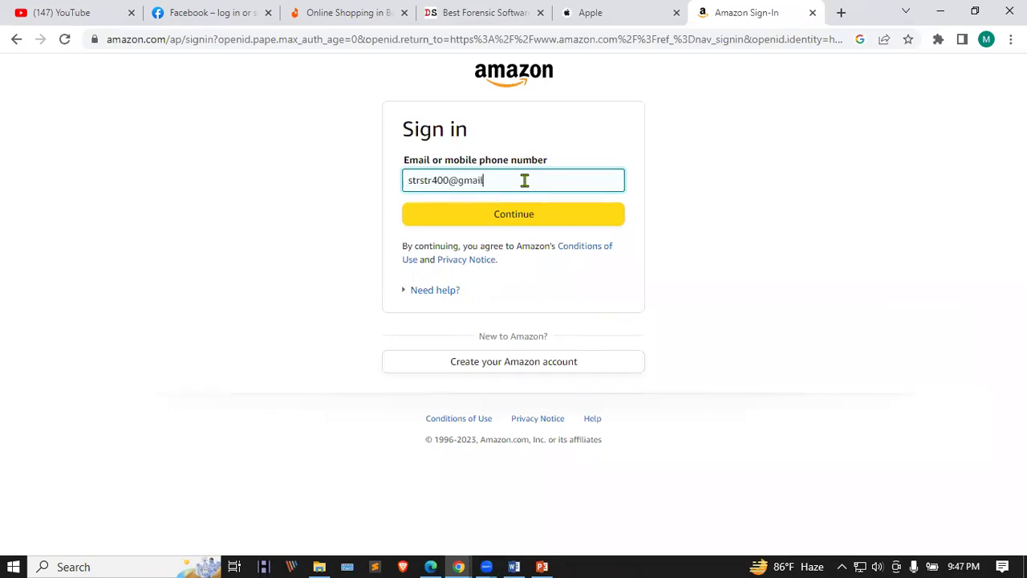
Sign in with the account e-mail and password, and decline to save the password in the browser
type("m")
key("Tab")
key("Return")
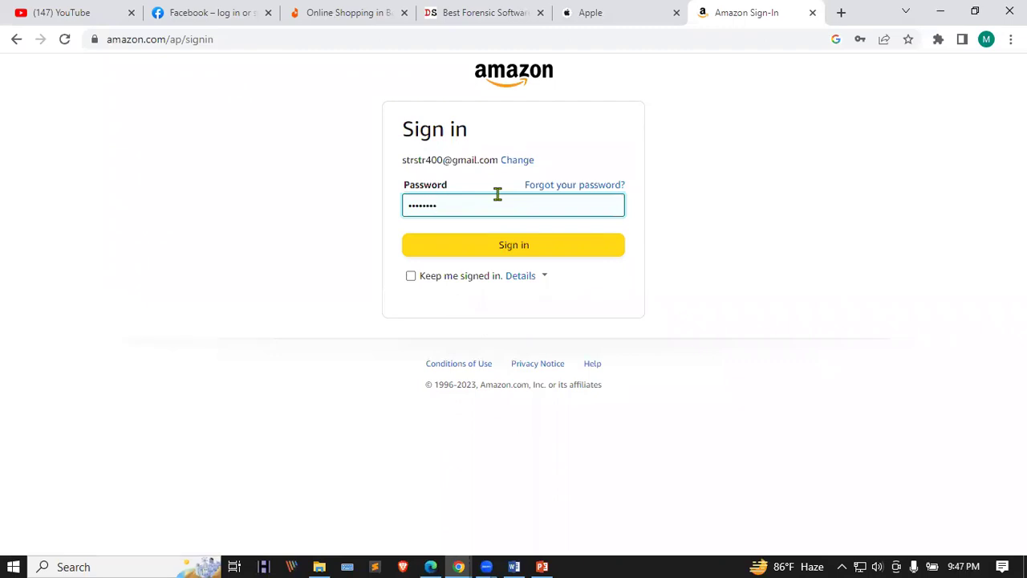
left_click(503, 244)
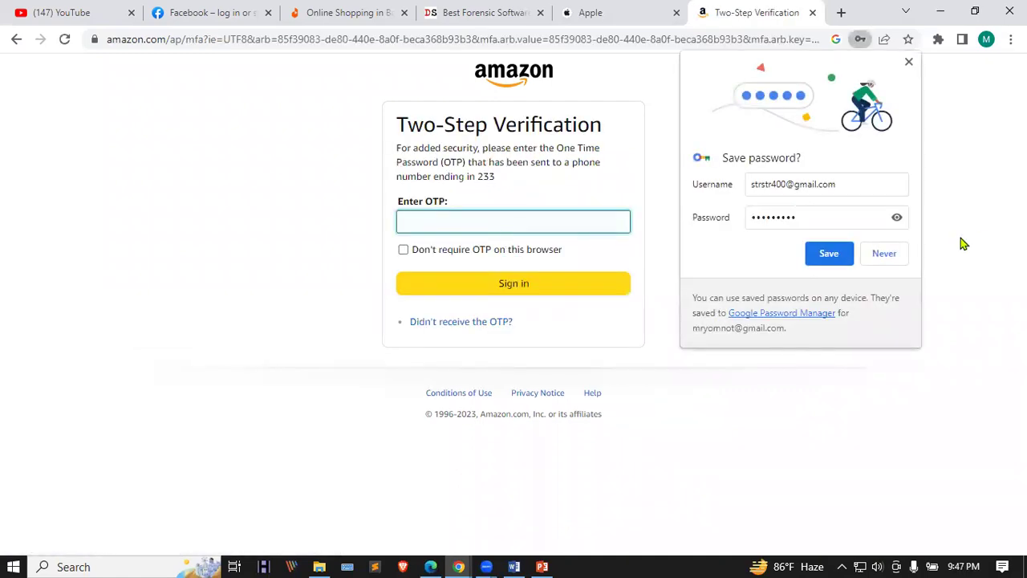
left_click(901, 254)
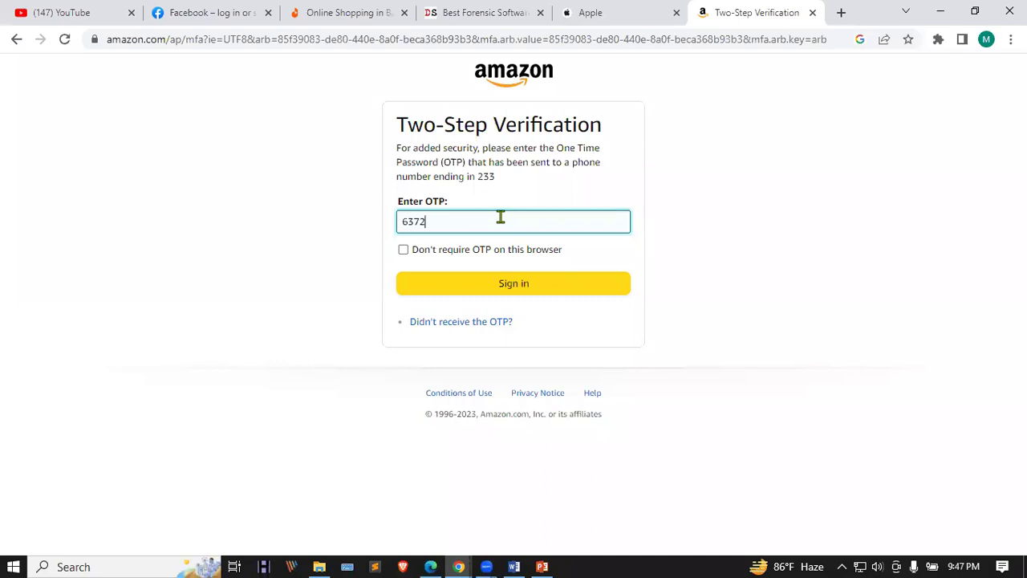
Complete two-step verification with the one-time password, not requiring it again on this browser, and keep the current delivery address
type("4")
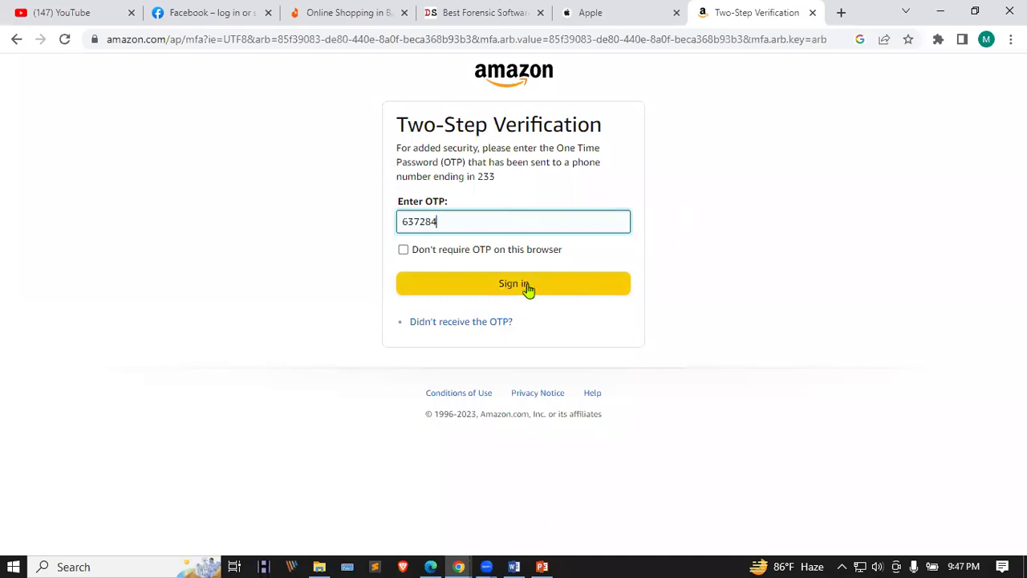
left_click(403, 249)
left_click(505, 283)
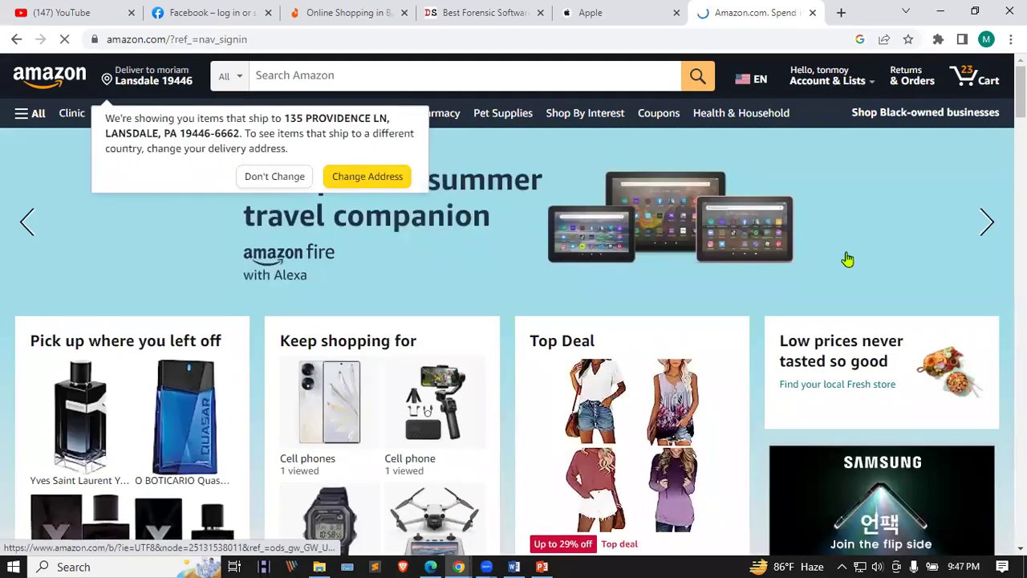
left_click(283, 178)
Find the Make Money with Us links in the Amazon home page footer and open Become an Affiliate
key("End")
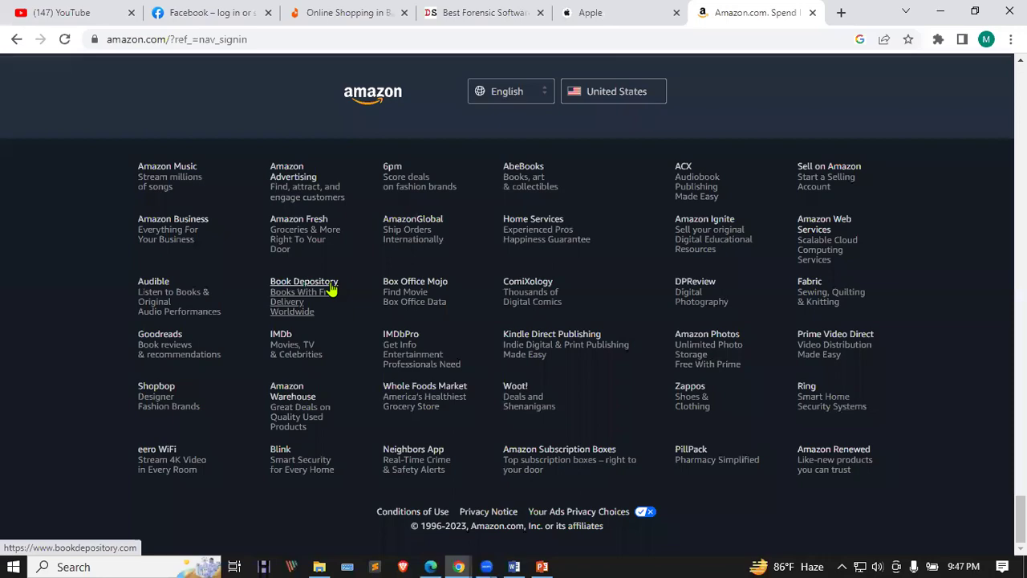
scroll(604, 384, "up", 5)
scroll(603, 384, "up", 5)
scroll(603, 384, "down", 5)
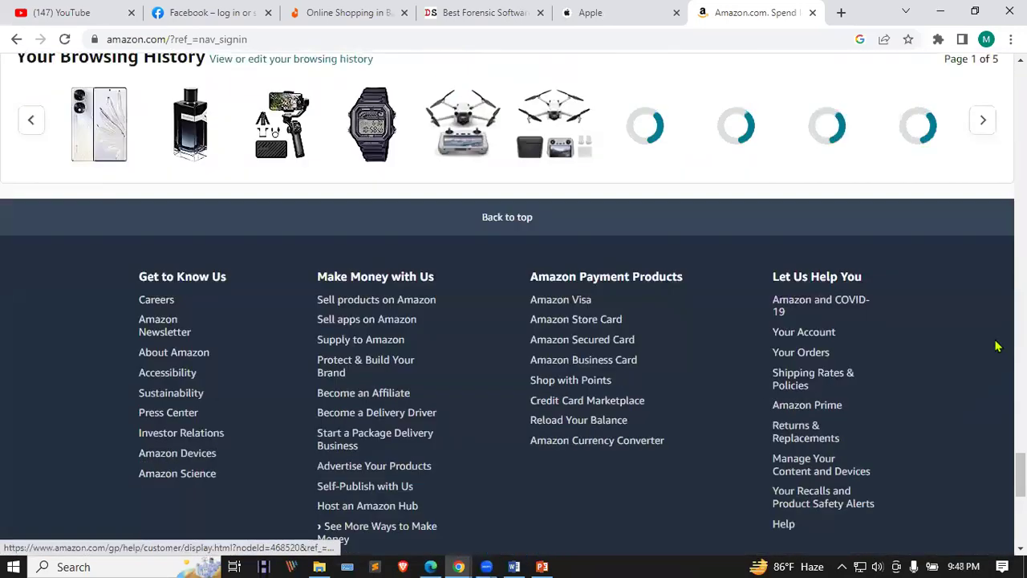
scroll(603, 384, "up", 5)
key("Home")
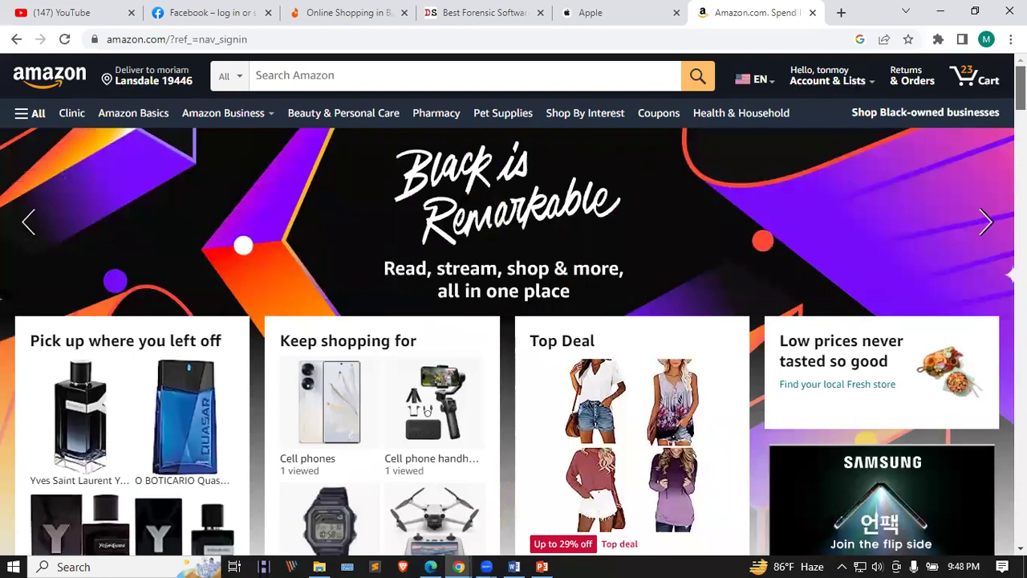
key("End")
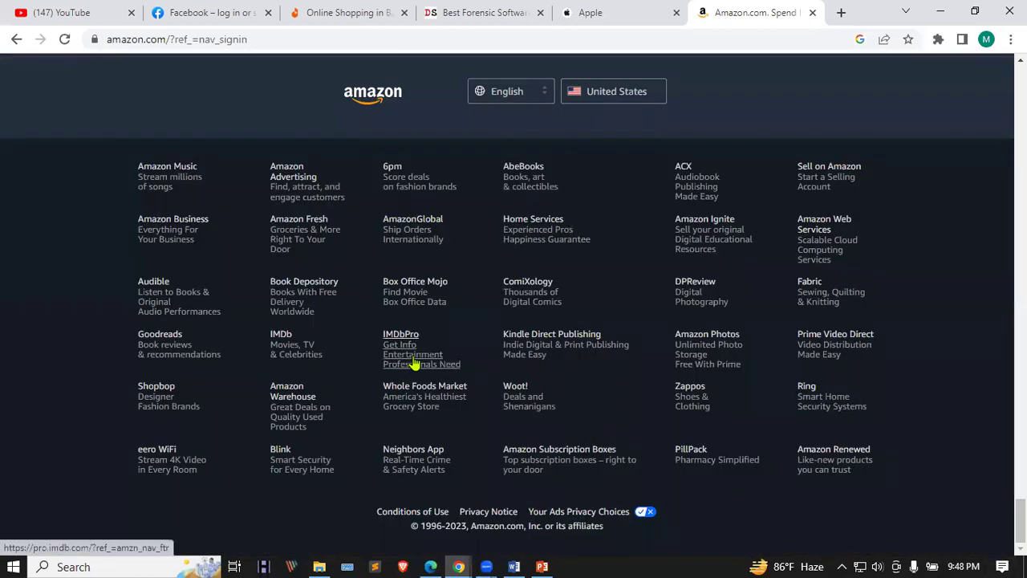
scroll(413, 364, "up", 5)
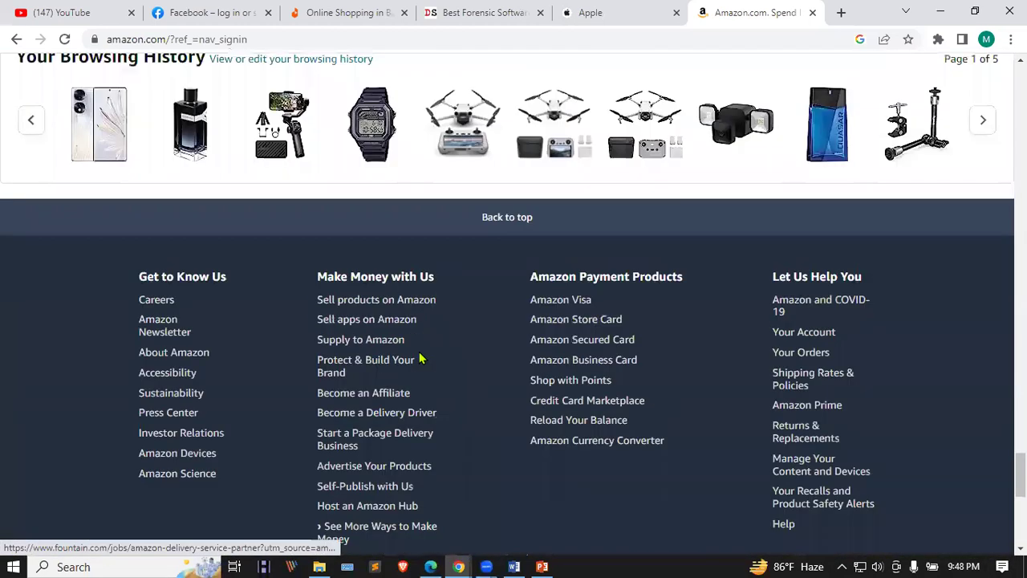
left_click(340, 400)
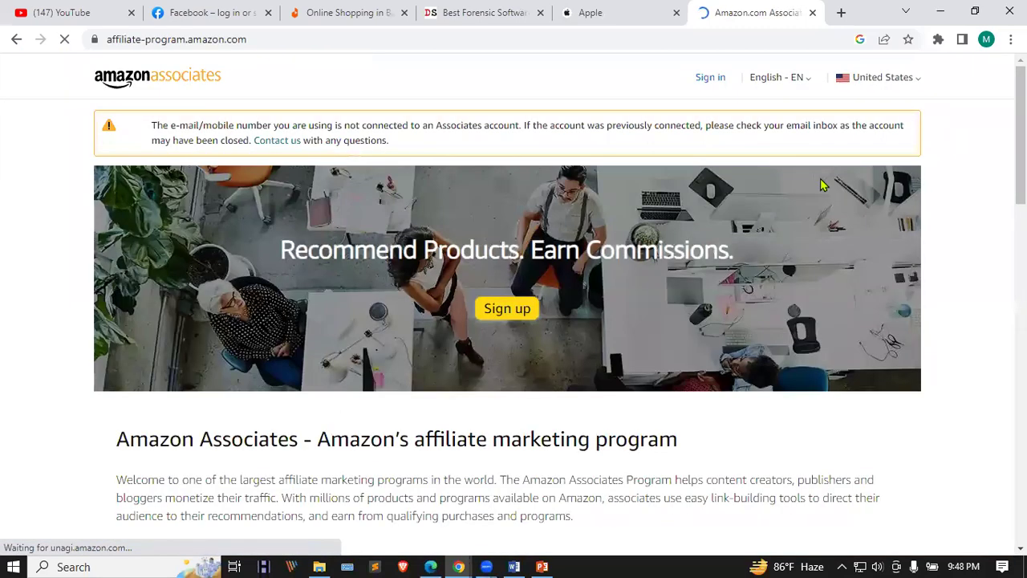
Try to sign in to Amazon Associates with the account password and the Keep me signed in option enabled
left_click(709, 80)
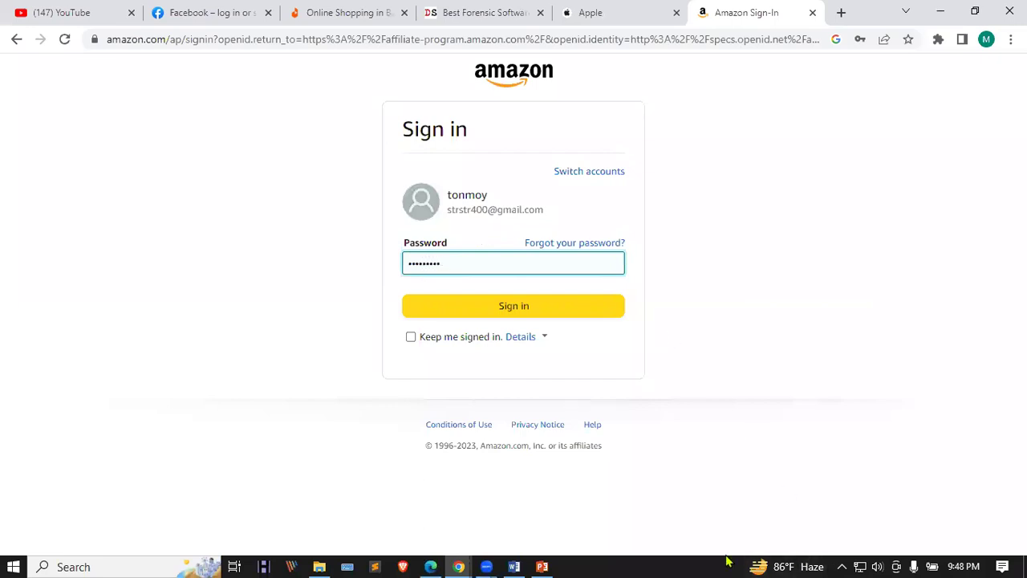
left_click(411, 338)
left_click(517, 311)
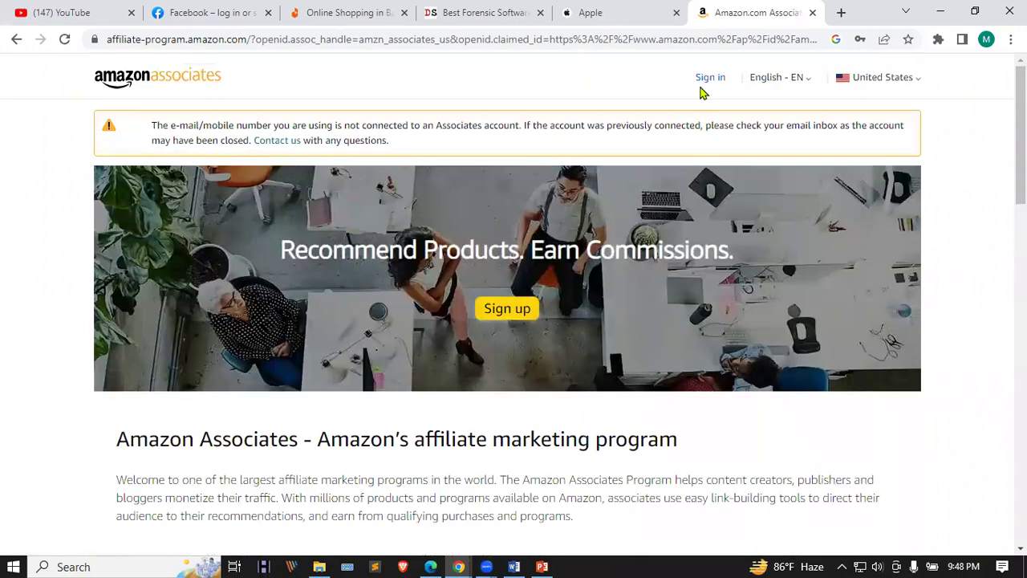
Retry the Amazon Associates sign-in, correcting the account password before submitting it
left_click(701, 82)
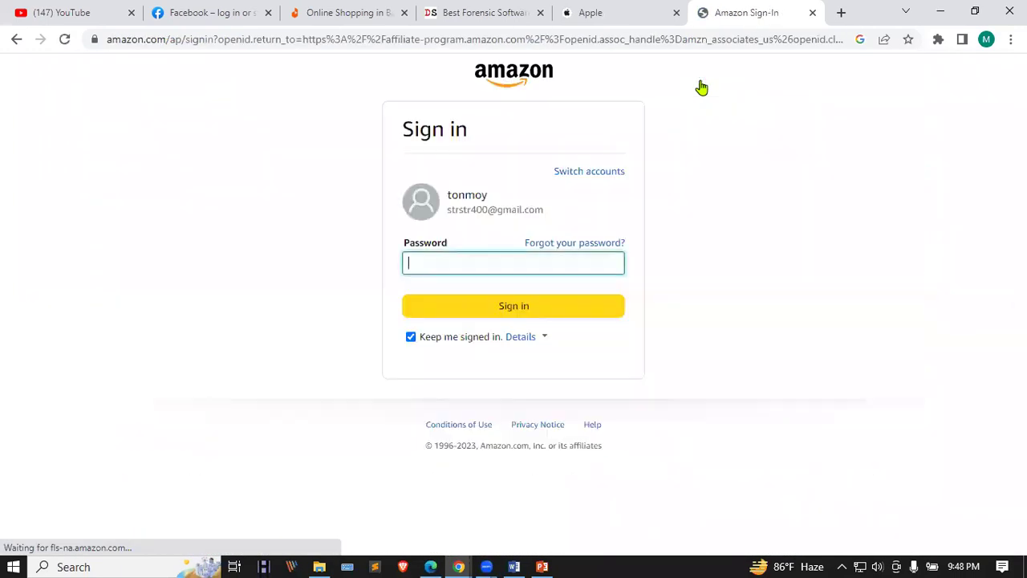
type("•")
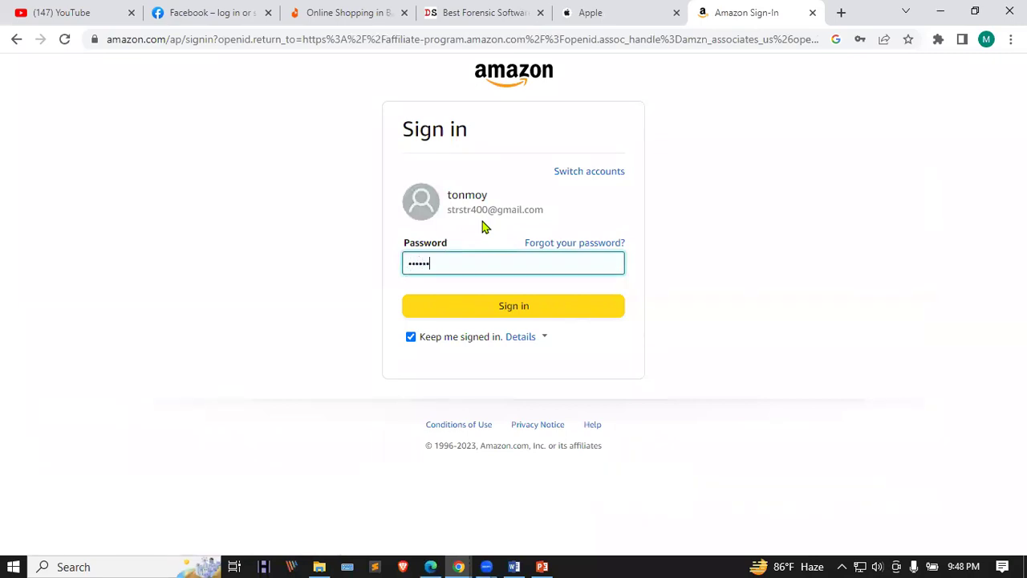
key("BackSpace")
key("BackSpace")
key("BackSpace")
type("•")
left_click(520, 318)
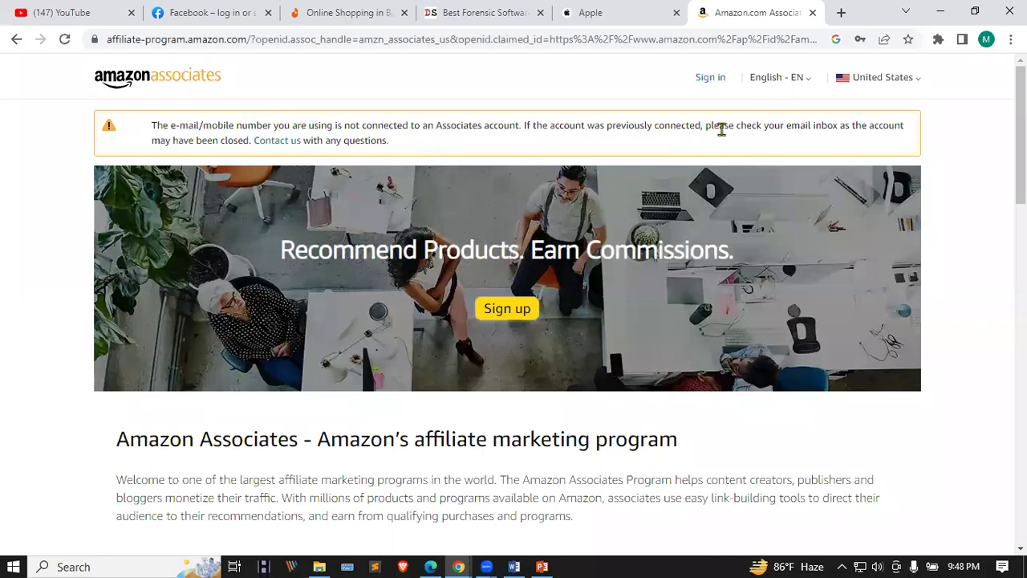
Leave the Associates site by searching Google for amazon, and open the Amazon.com home page
left_click(879, 77)
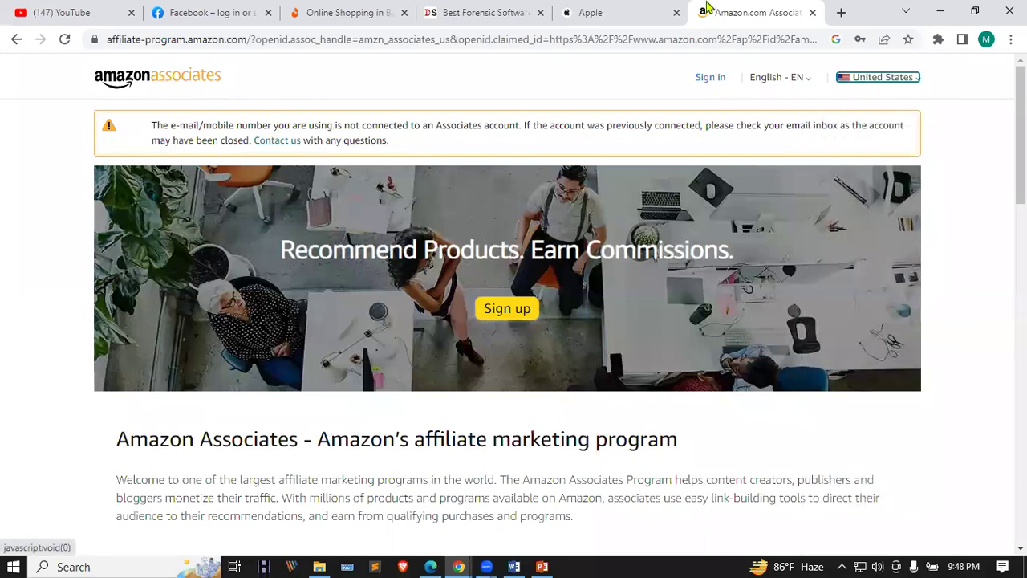
left_click(174, 91)
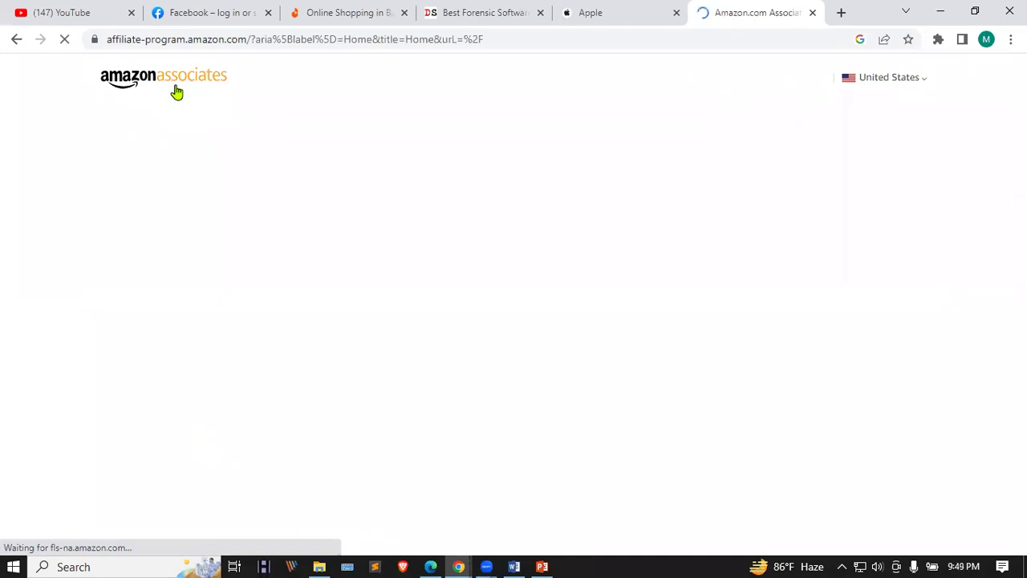
left_click(236, 46)
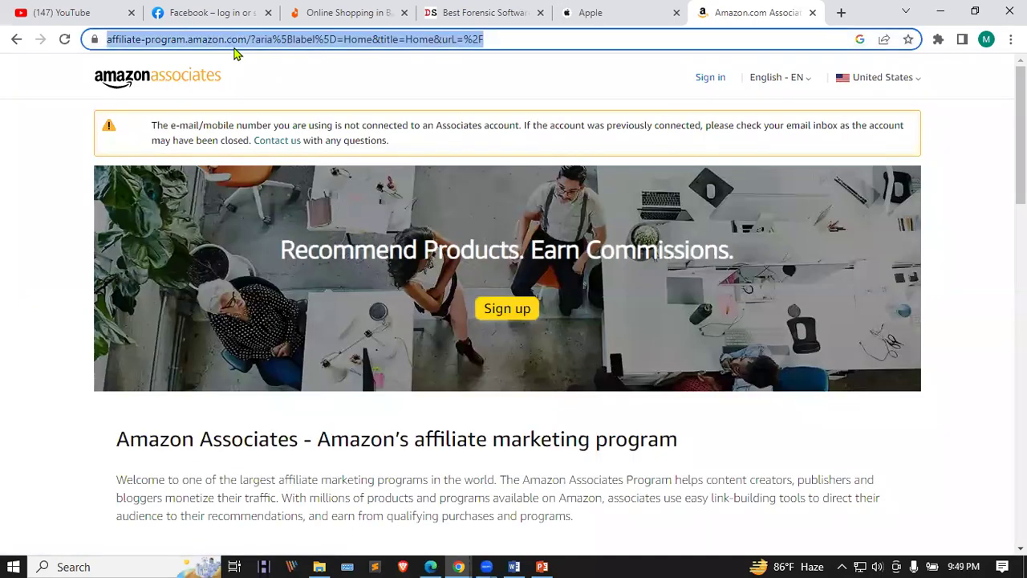
type("ama")
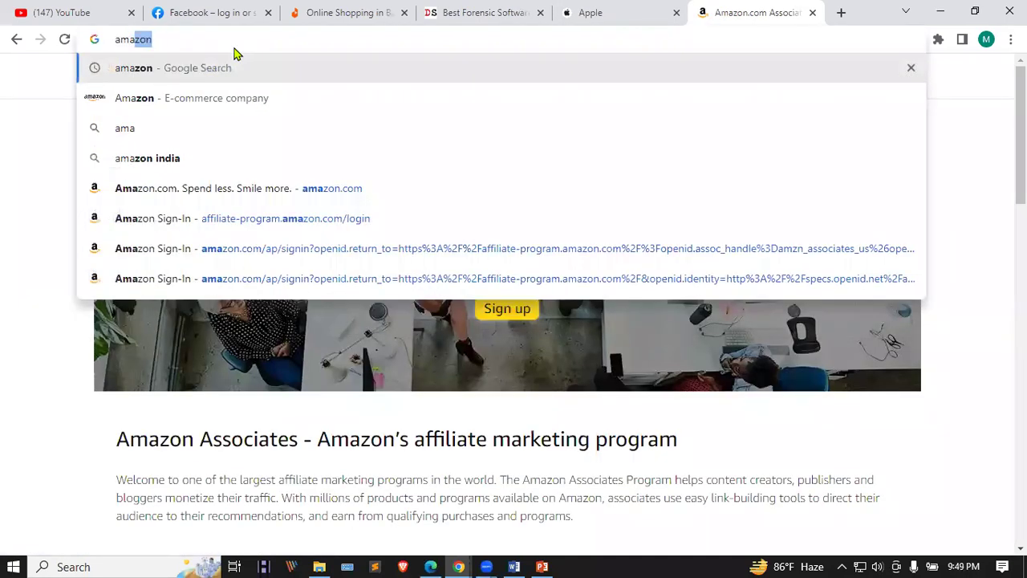
key("Return")
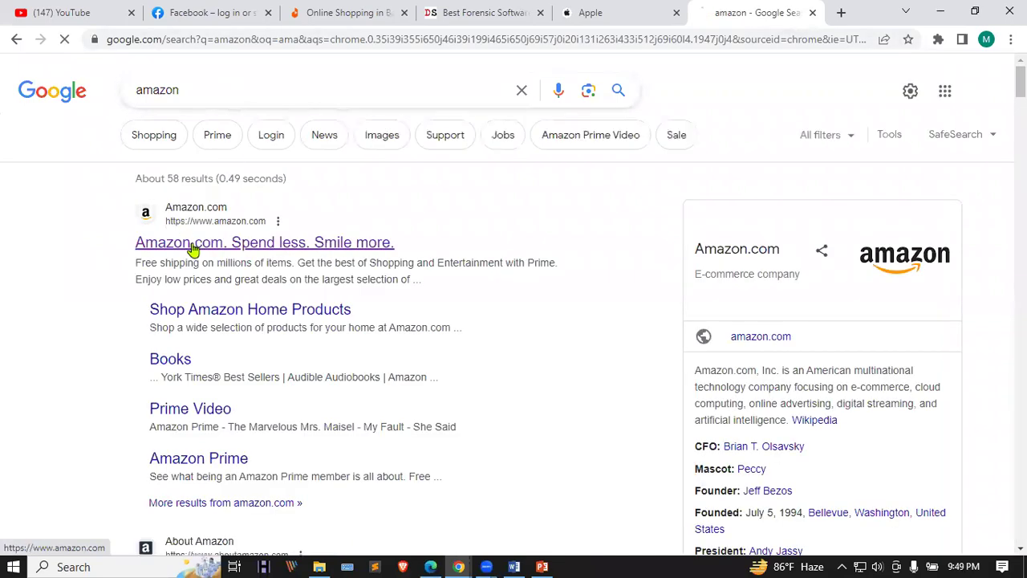
left_click(194, 250)
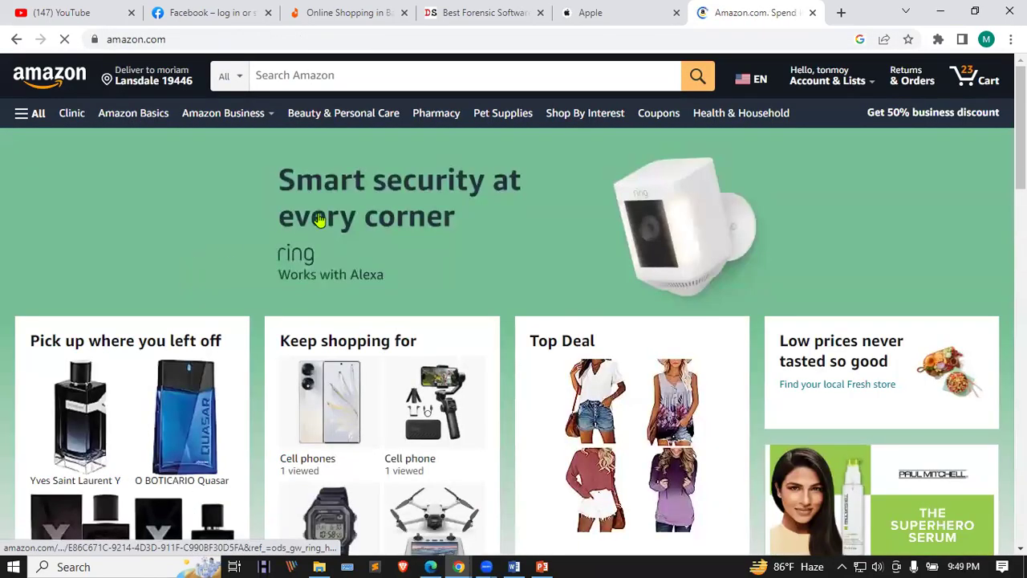
scroll(581, 259, "down", 10)
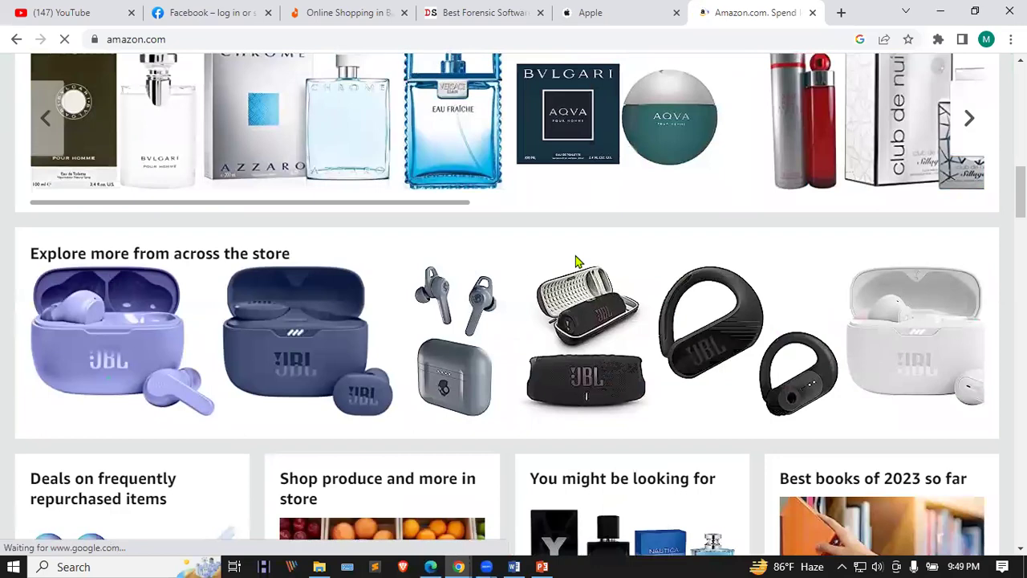
scroll(576, 261, "down", 5)
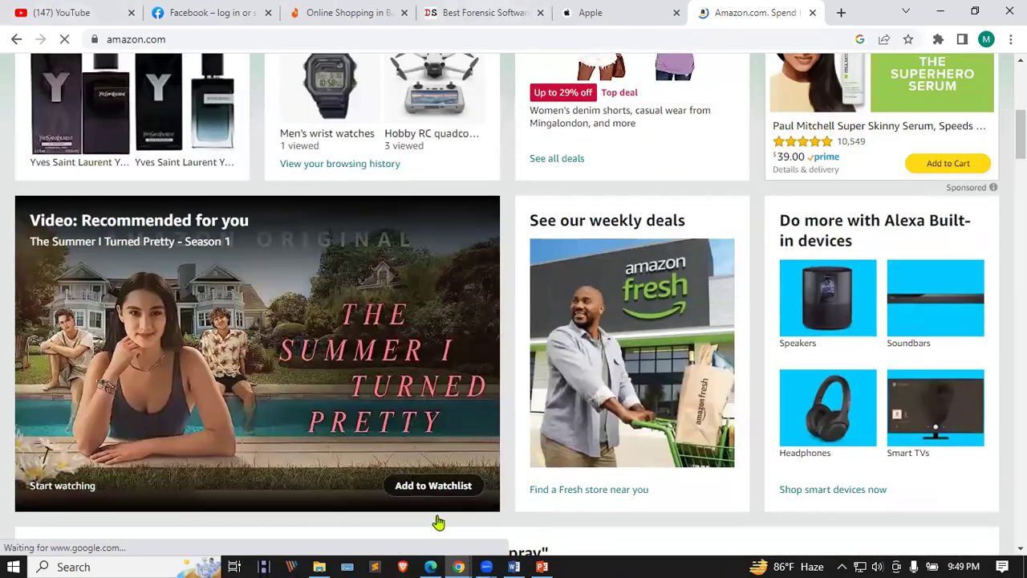
Switch to the Blogger post in the Incognito window and copy "Samsung Galaxy M14" from the link's display text
left_click(469, 565)
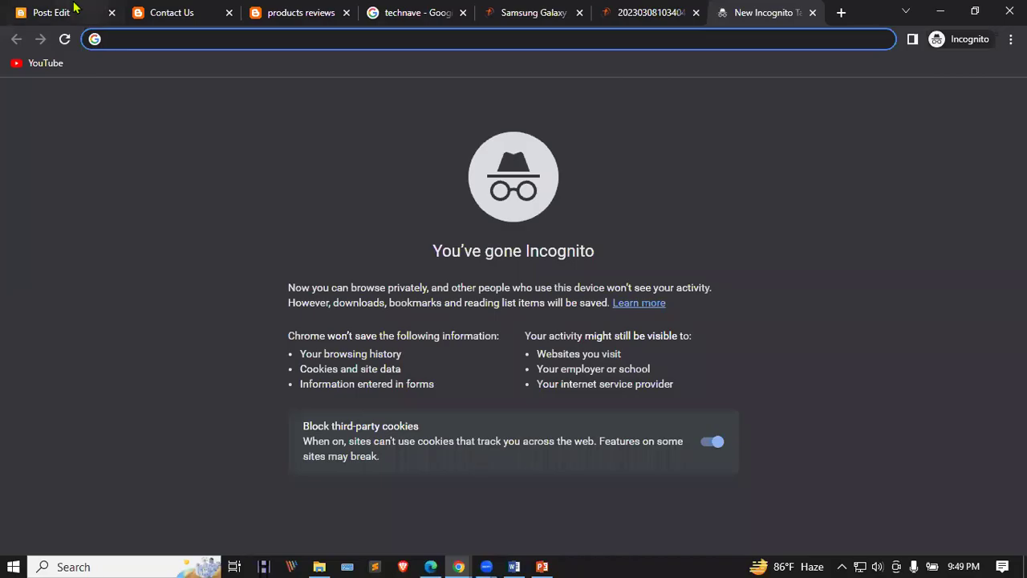
left_click(76, 11)
triple_click(466, 251)
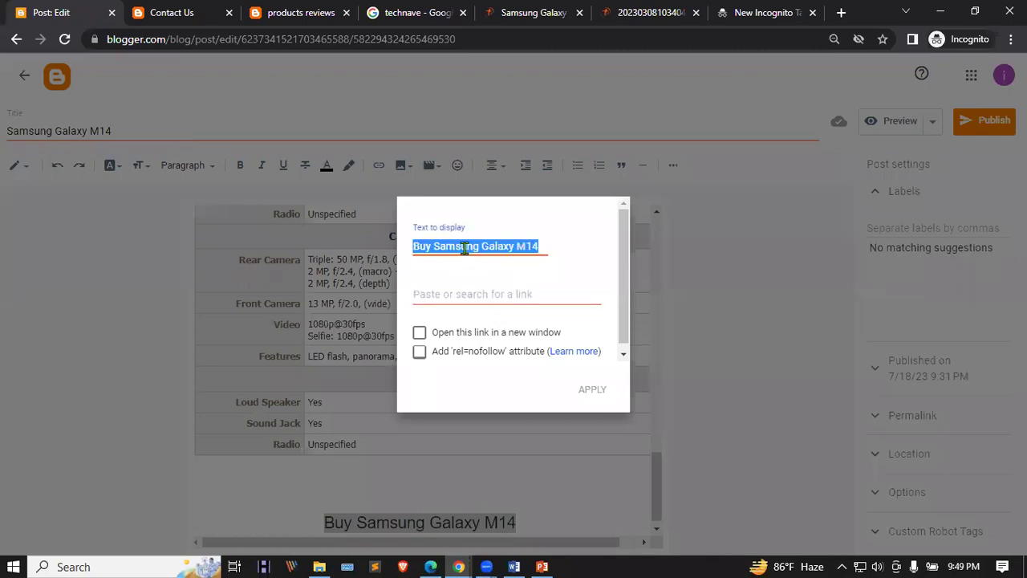
left_click(436, 246)
left_click_drag(435, 246, 592, 252)
key("ctrl+c")
Return to the Amazon page in the regular Chrome window and search it for "samsung galaxy m14"
mouse_move(482, 562)
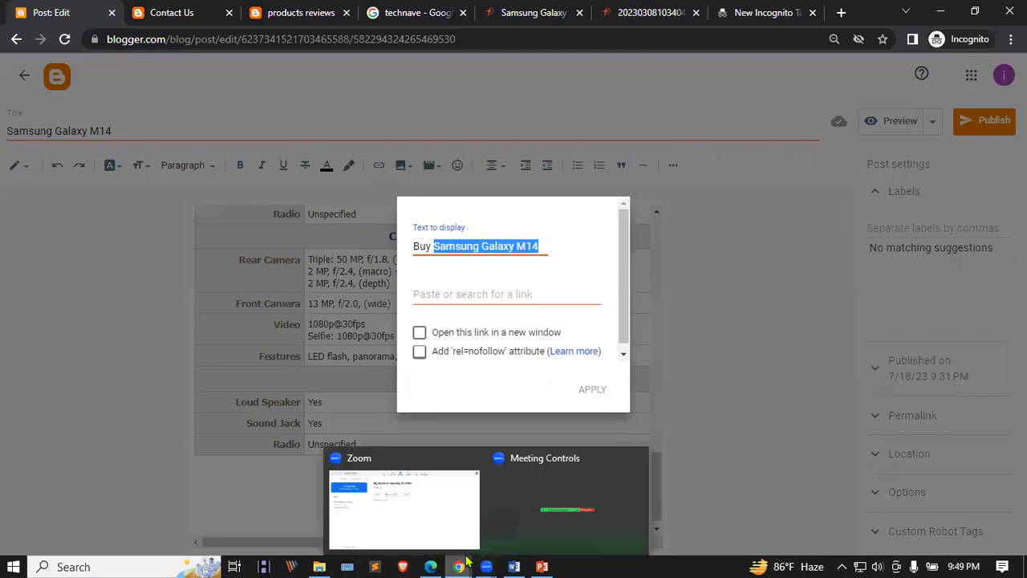
left_click(369, 502)
left_click(256, 13)
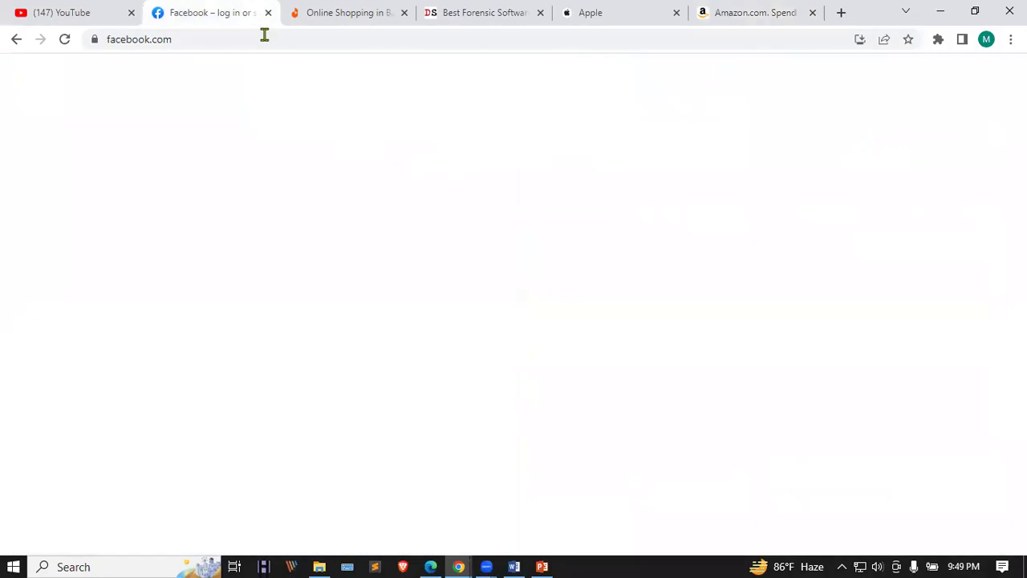
left_click(707, 12)
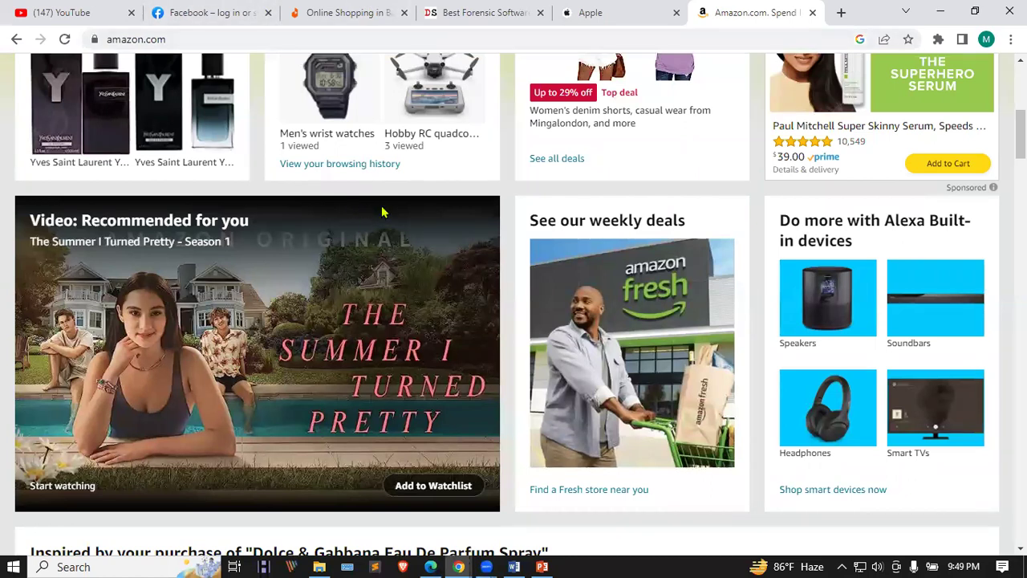
scroll(383, 211, "up", 15)
left_click(291, 70)
key("ctrl+v")
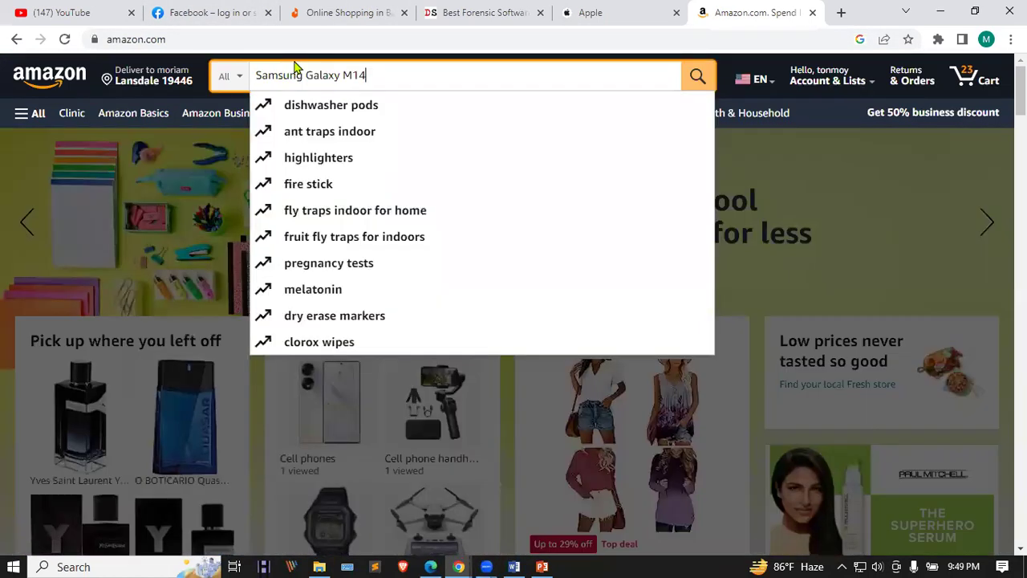
left_click(317, 113)
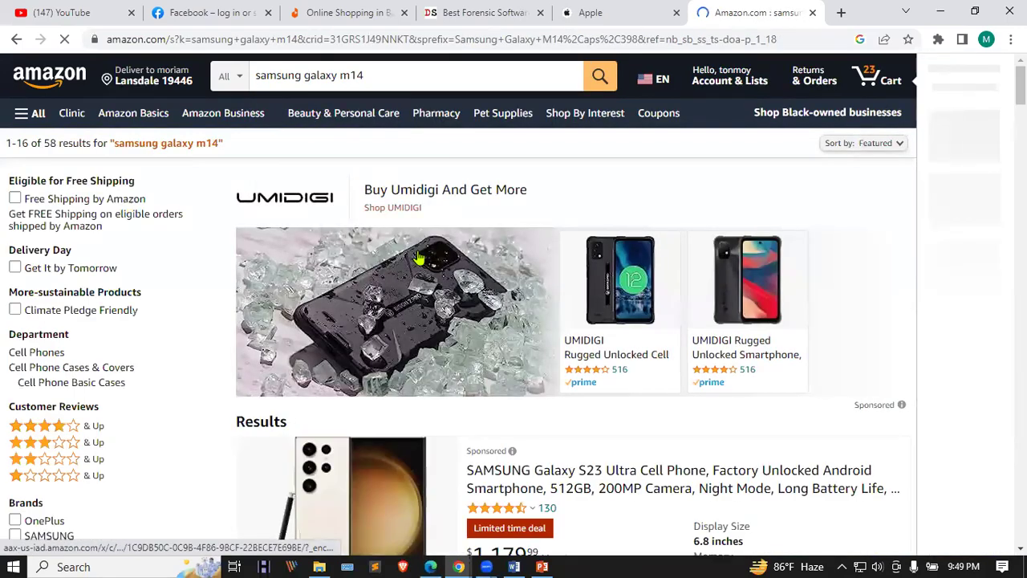
scroll(419, 257, "down", 3)
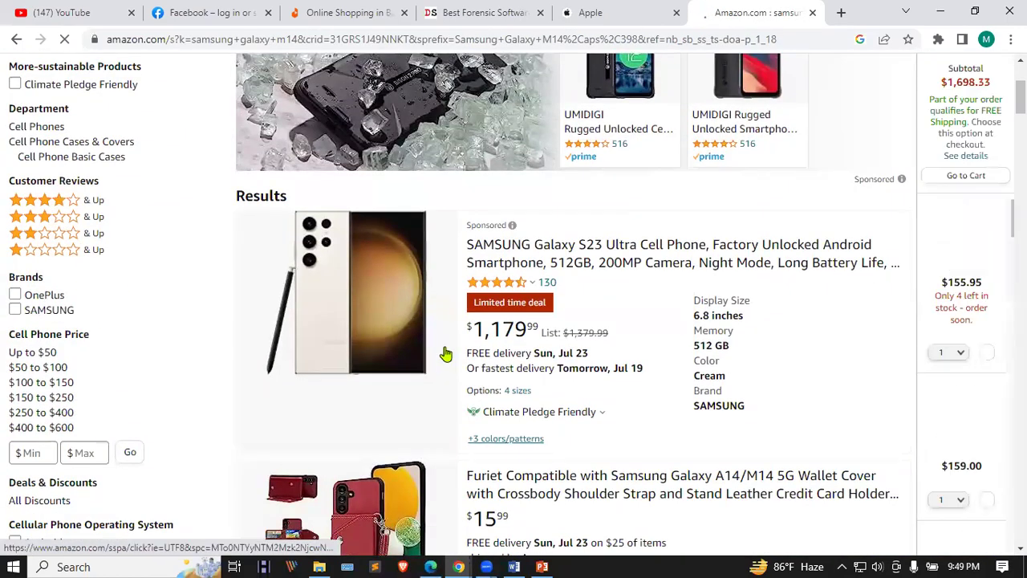
Look through the Amazon results for "samsung galaxy m14", rerunning the search once, to find a suitable phone listing
scroll(450, 338, "down", 3)
scroll(451, 334, "down", 5)
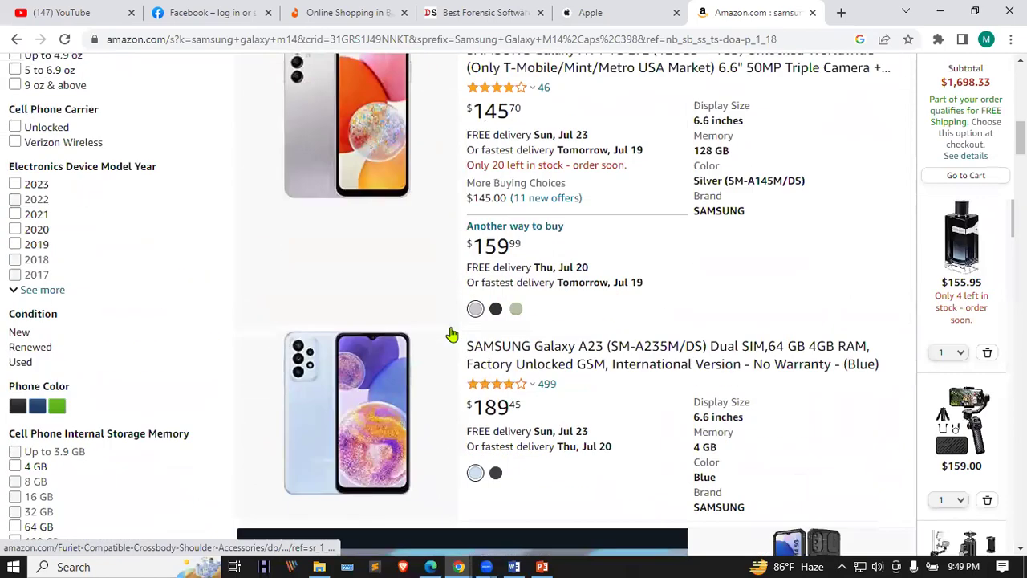
scroll(503, 323, "up", 2)
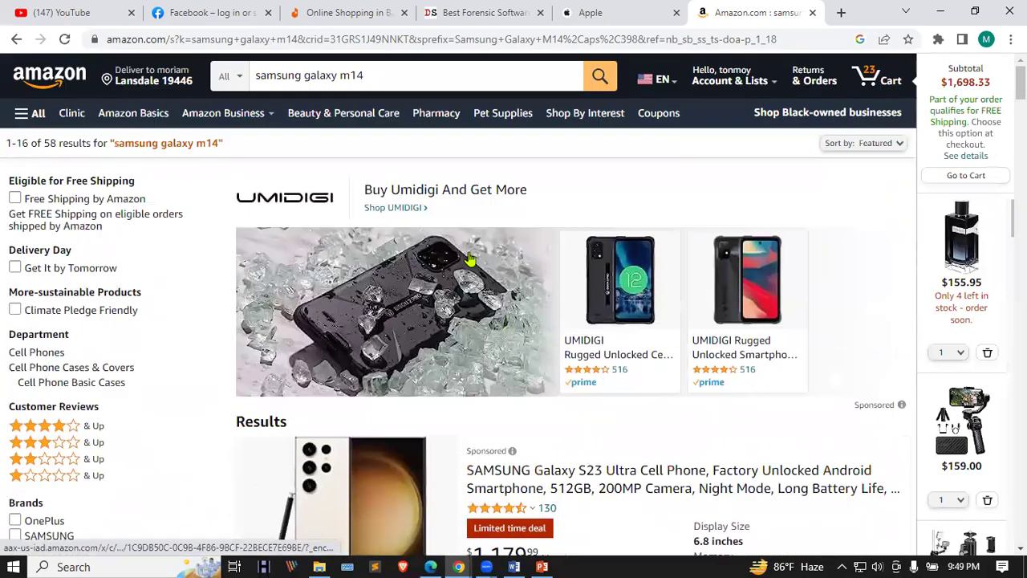
scroll(522, 112, "down", 1)
scroll(597, 137, "up", 1)
left_click(598, 75)
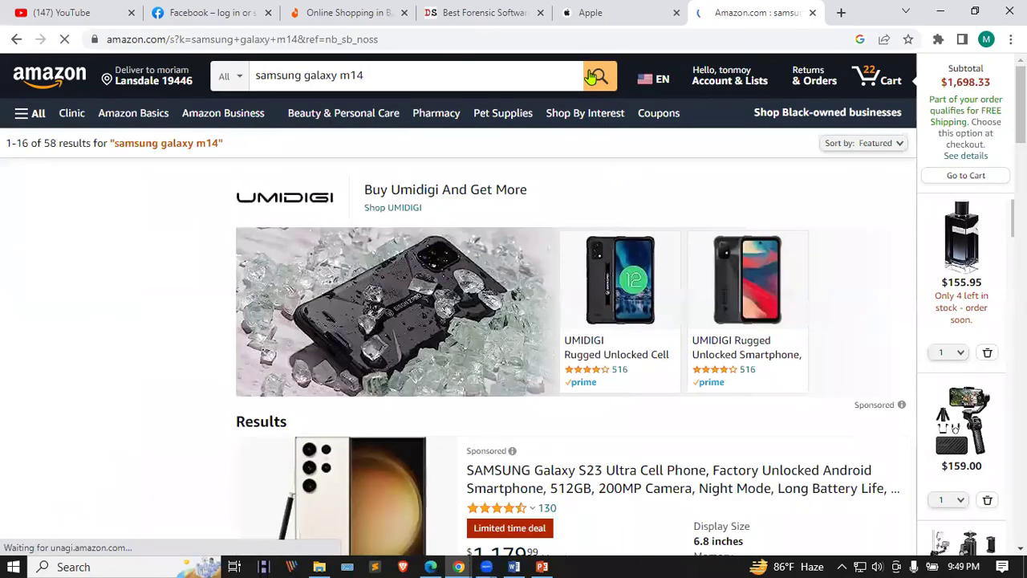
scroll(466, 184, "down", 3)
scroll(449, 205, "down", 12)
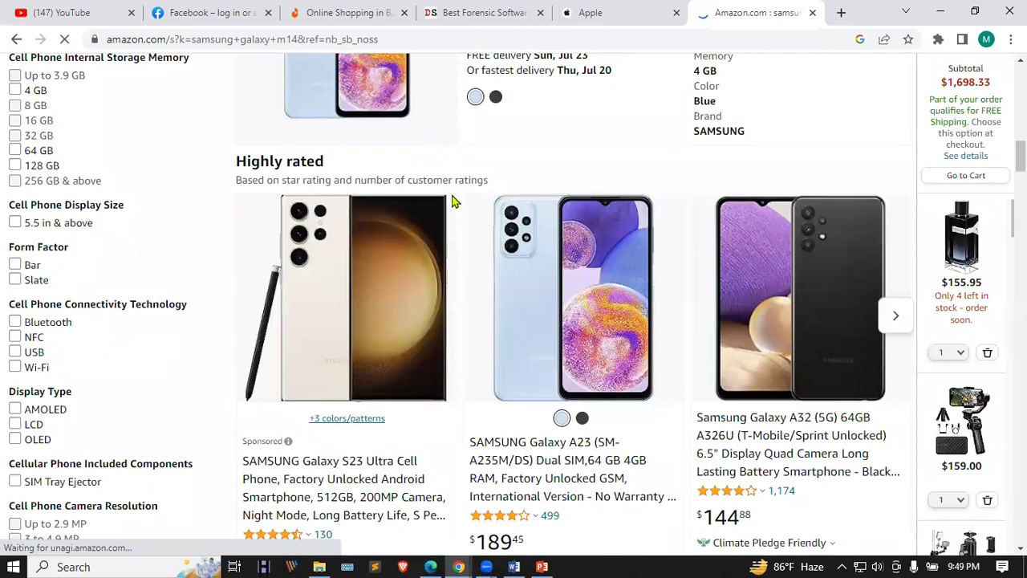
scroll(452, 202, "down", 5)
scroll(454, 201, "down", 3)
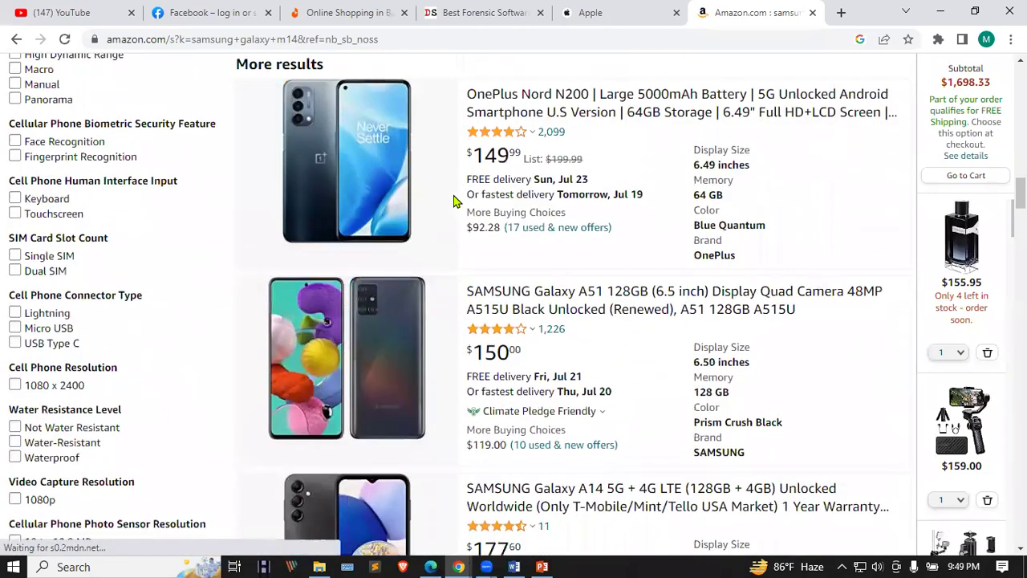
scroll(452, 201, "down", 5)
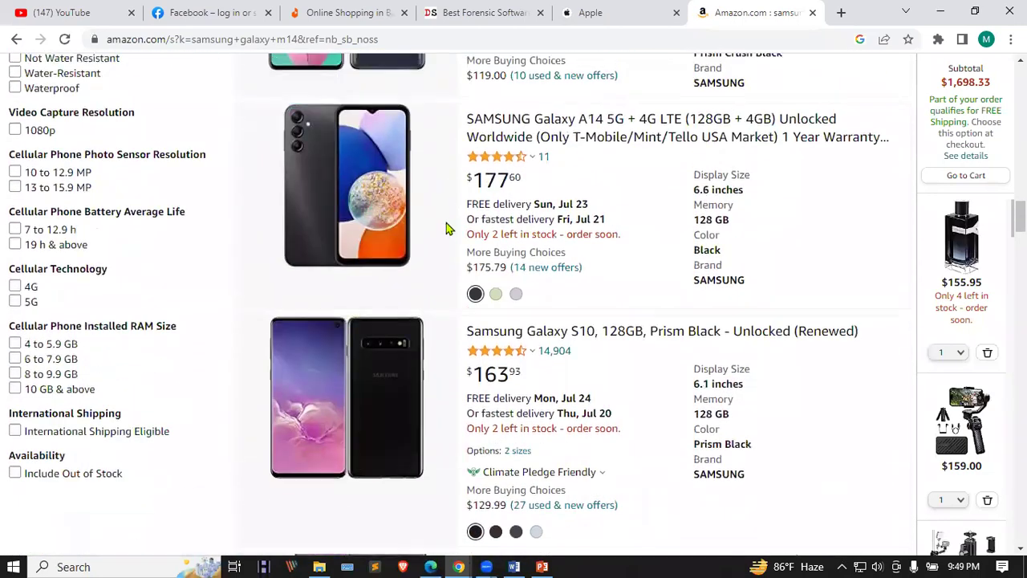
scroll(374, 210, "up", 12)
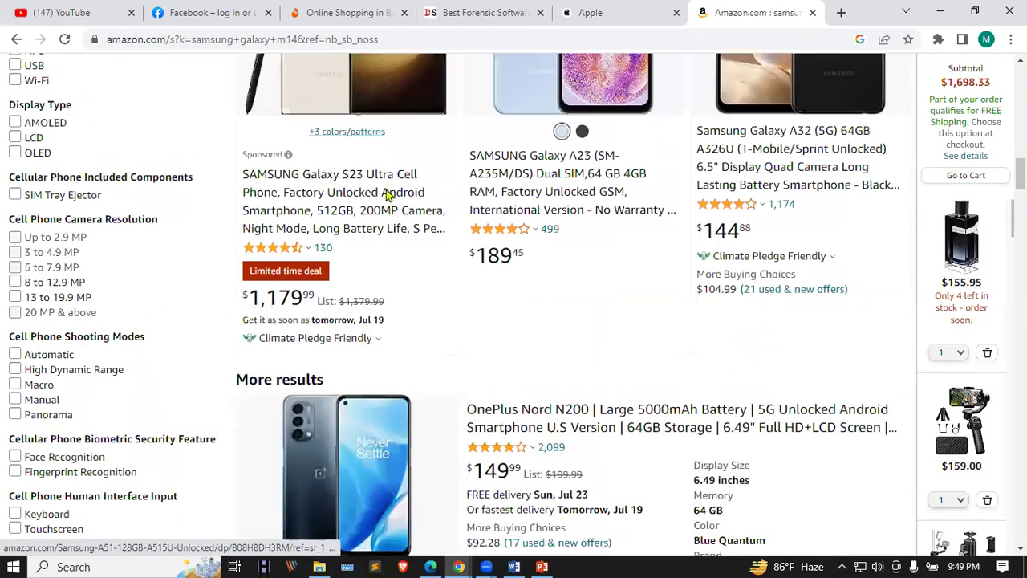
scroll(387, 193, "up", 2)
Search Amazon for the suggested "samsung galaxy m14 5g" and open the silver SAMSUNG Galaxy A14 4G LTE product page
left_click(394, 77)
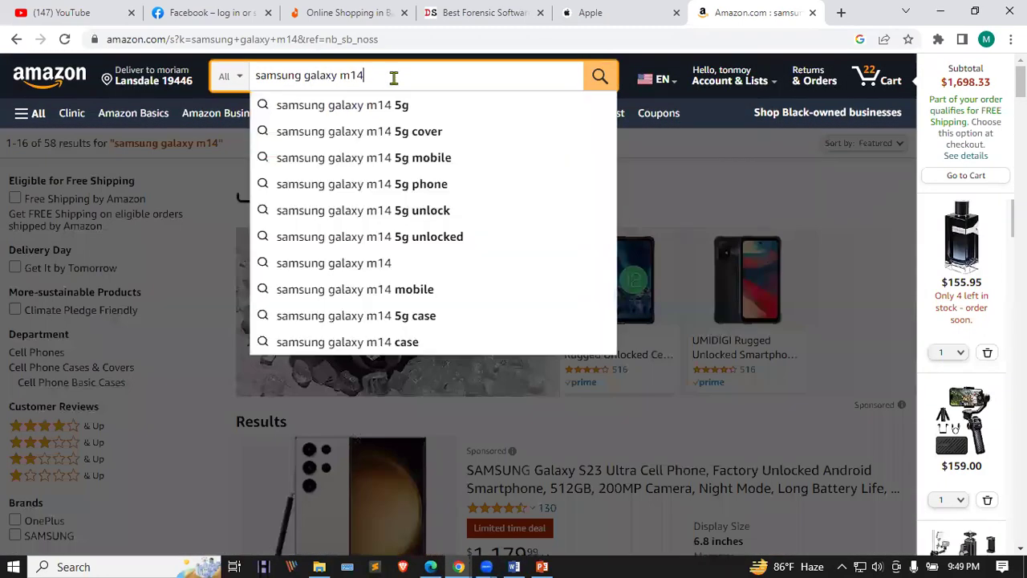
left_click(385, 105)
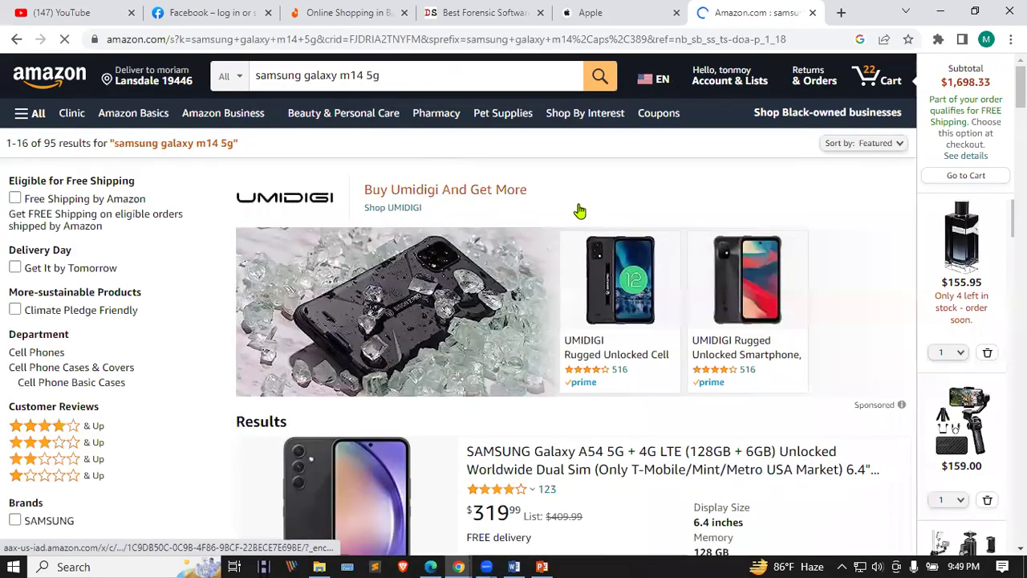
scroll(579, 210, "down", 5)
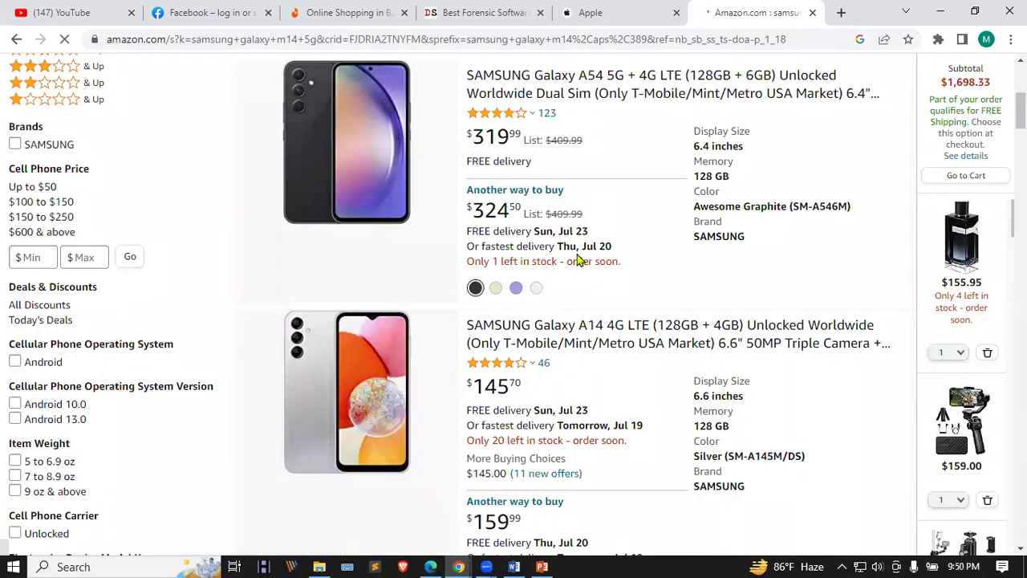
left_click(359, 372)
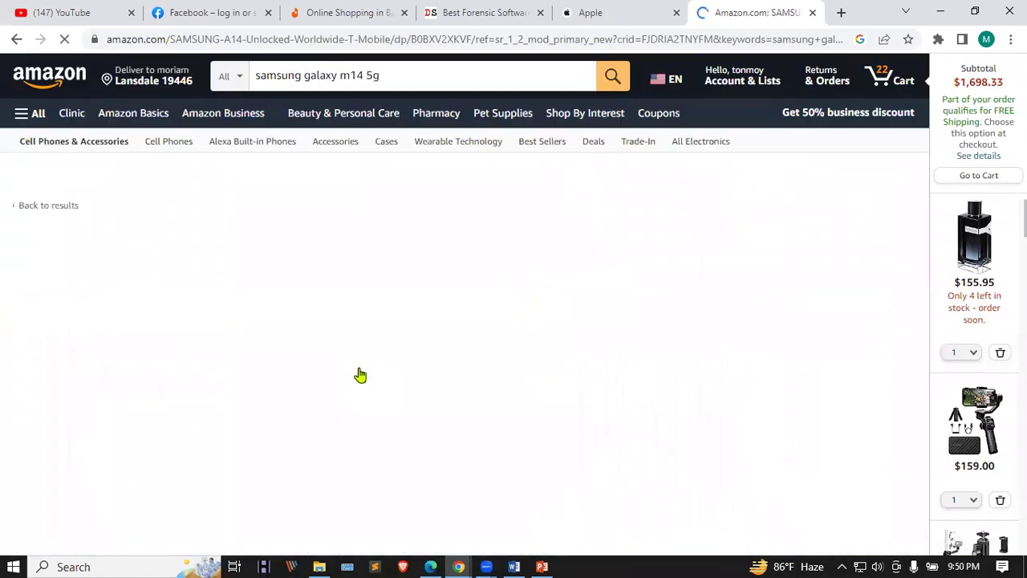
Copy the product page's address and apply it as the link of "Buy Samsung Galaxy M14" in the Blogger post in the Incognito window
left_click(605, 40)
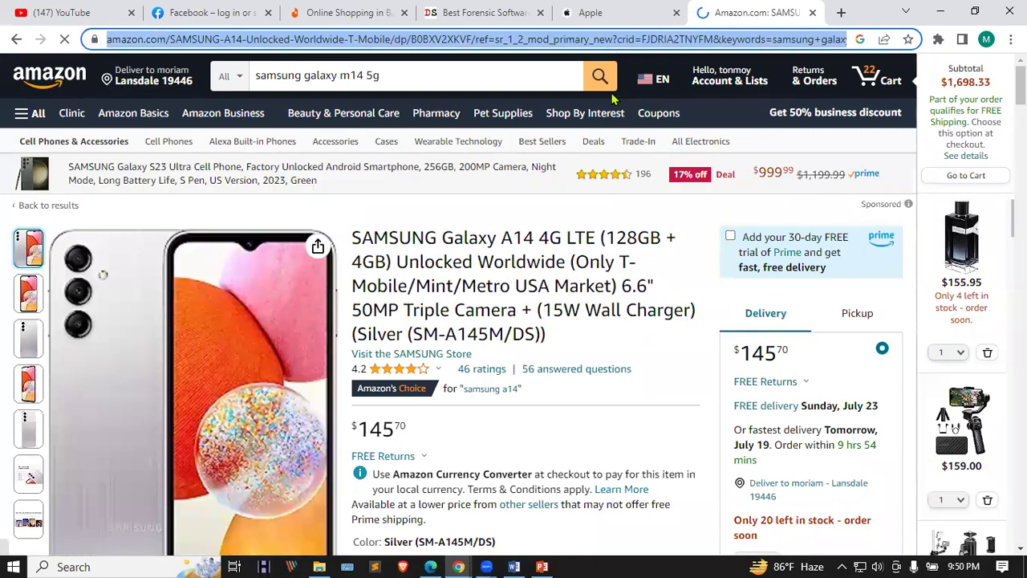
left_click(456, 562)
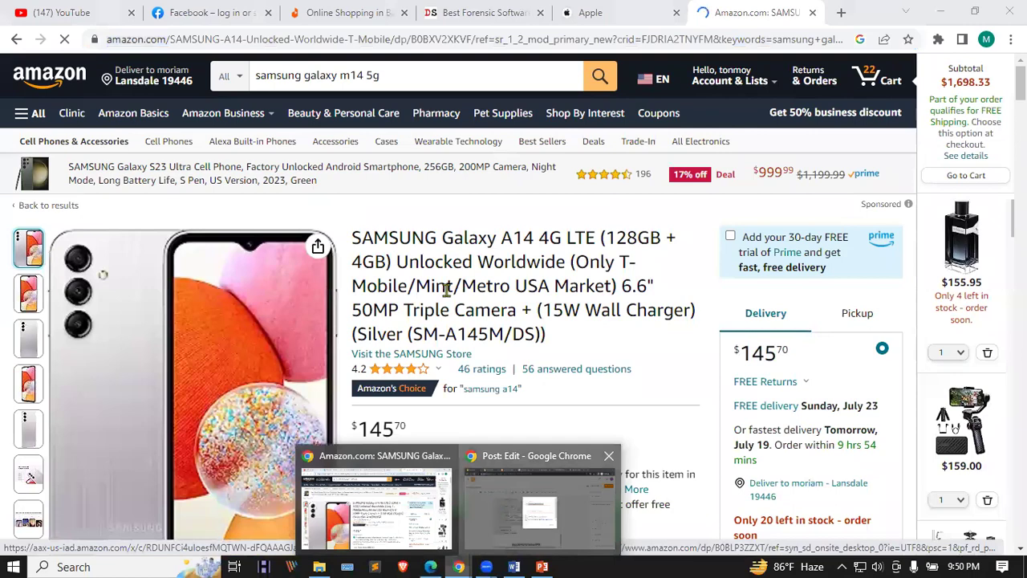
left_click(537, 502)
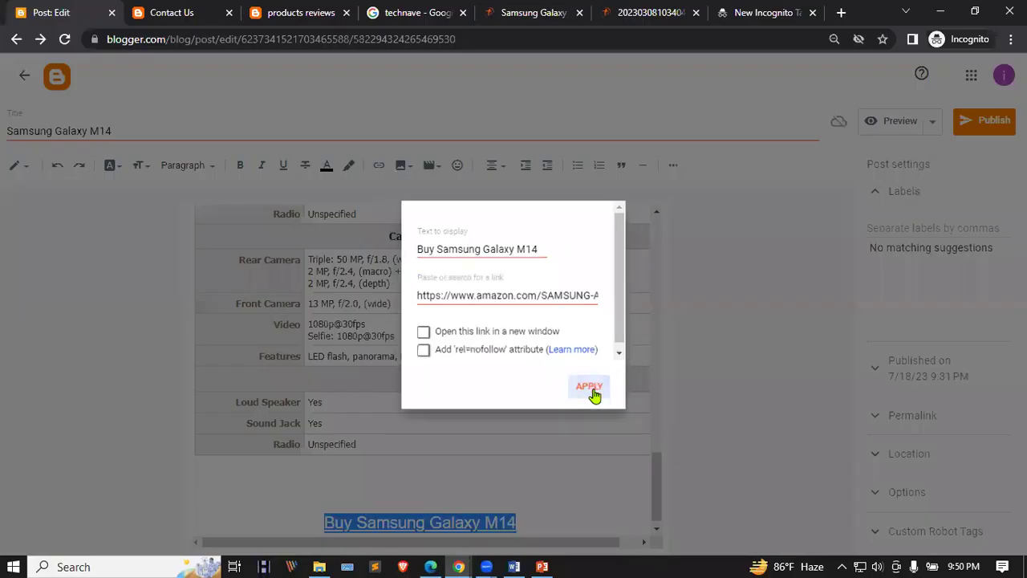
left_click(594, 389)
Publish the Samsung Galaxy M14 post to the blog
scroll(447, 378, "up", 20)
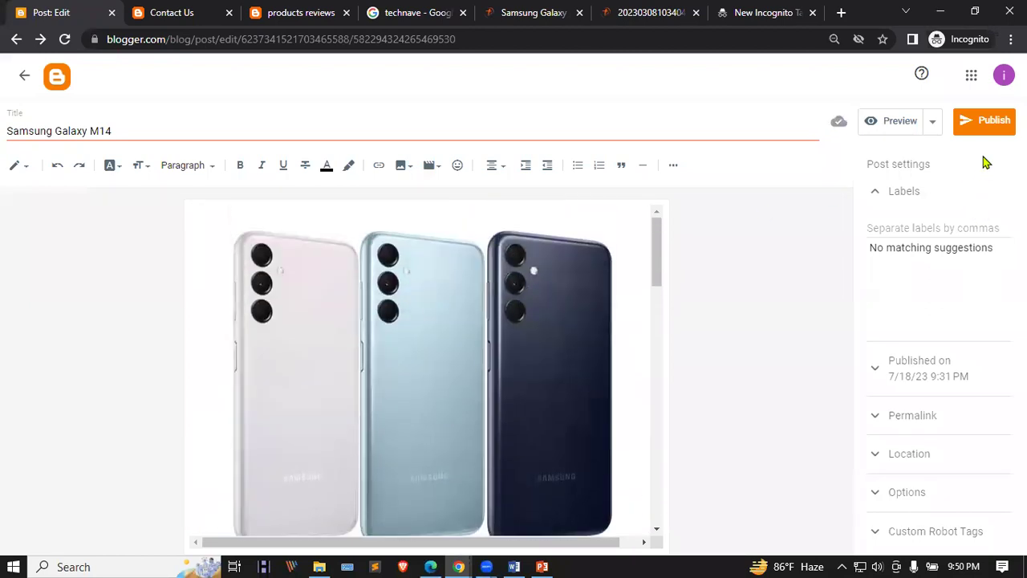
left_click(969, 120)
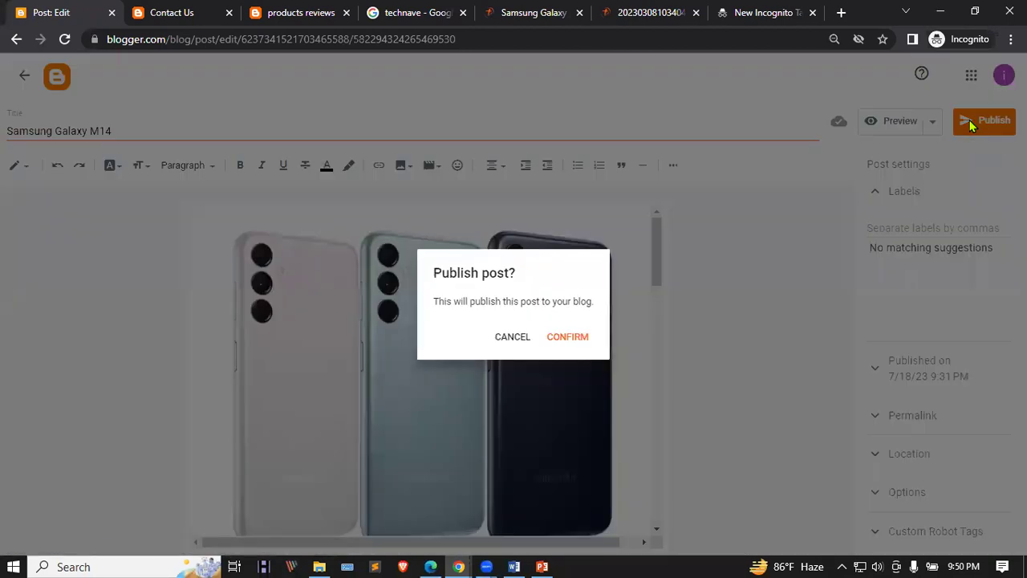
left_click(568, 337)
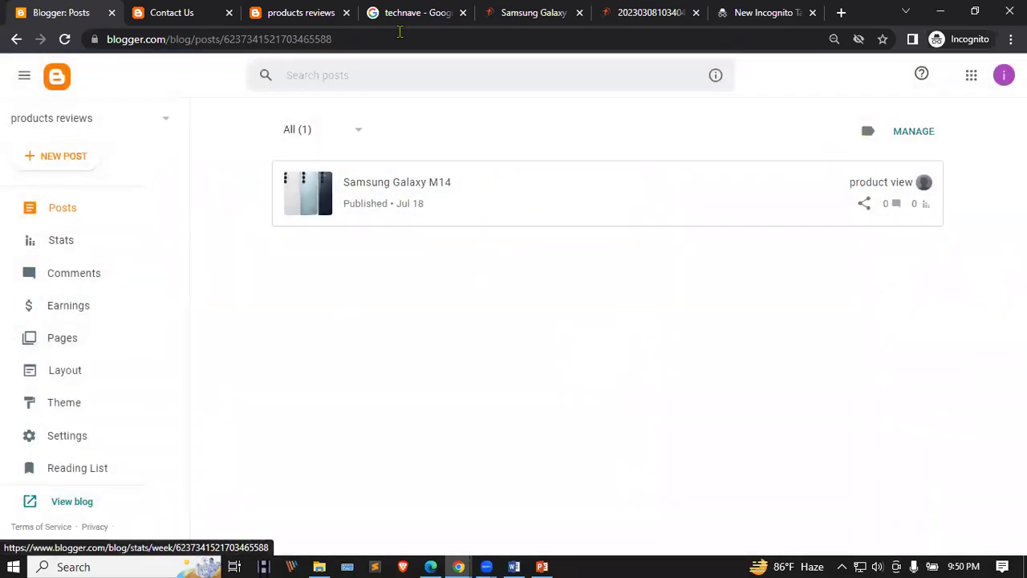
Reload the live products reviews blog and open the full Samsung Galaxy M14 post
left_click(271, 12)
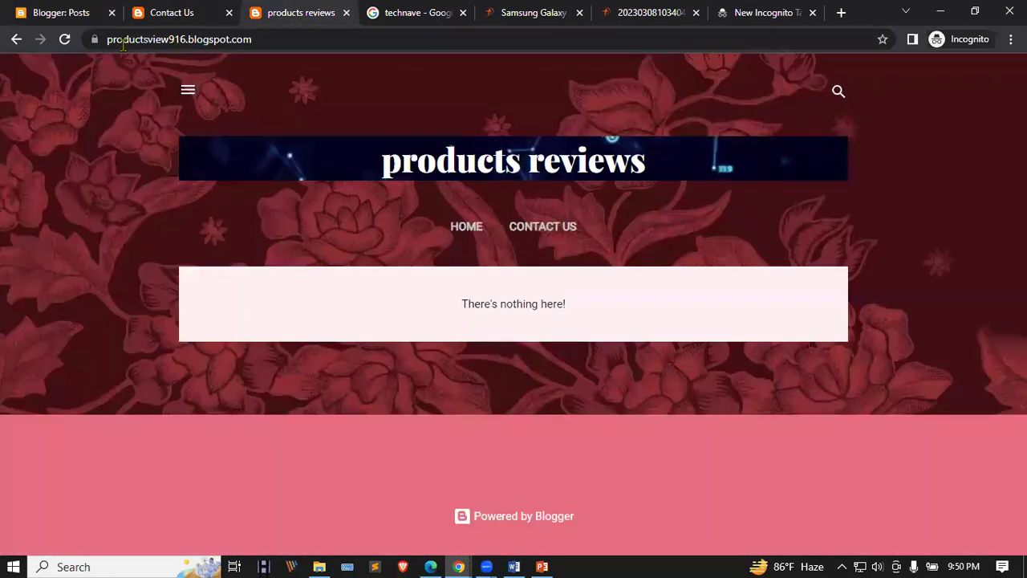
left_click(65, 38)
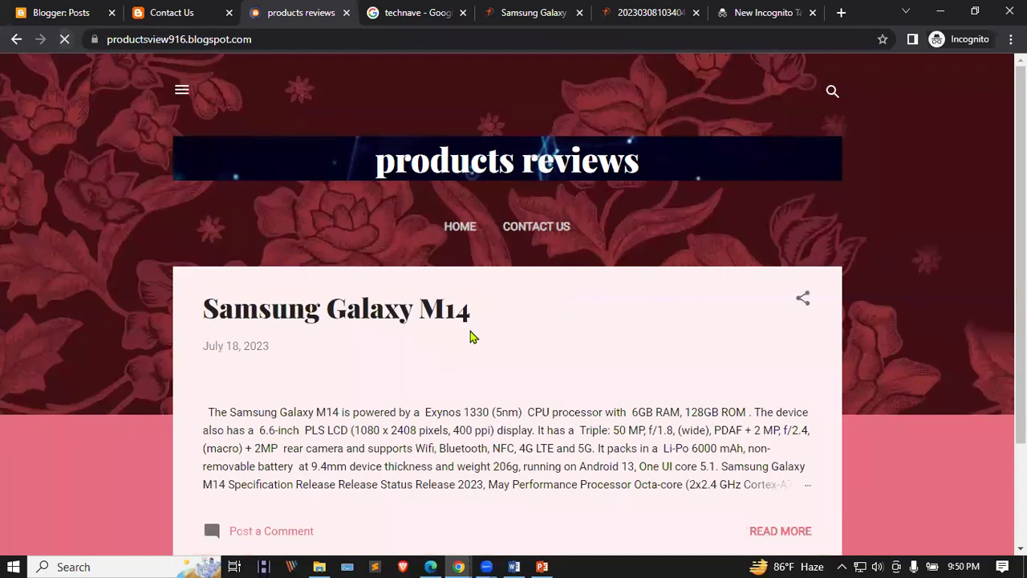
scroll(557, 351, "down", 6)
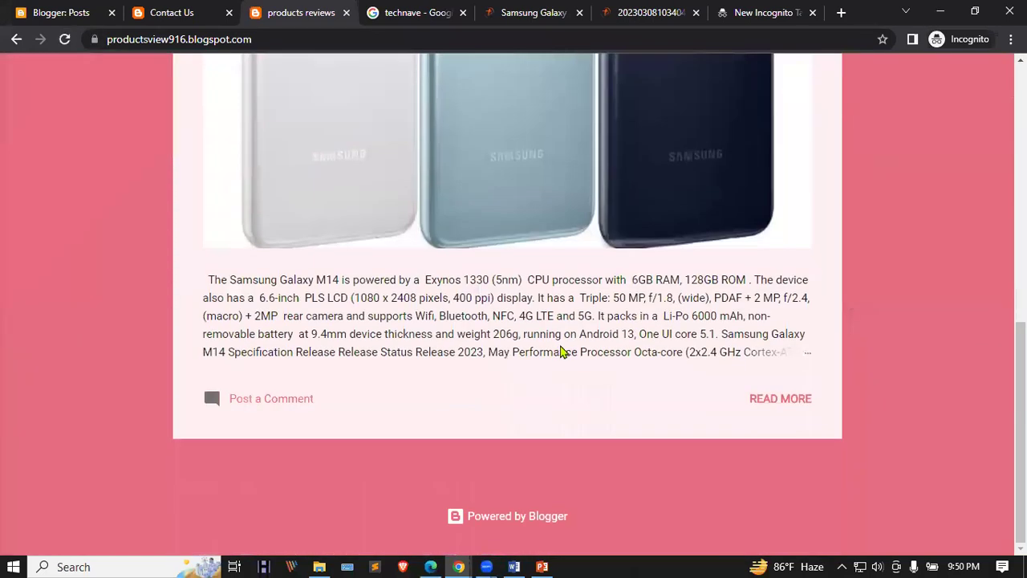
left_click(780, 399)
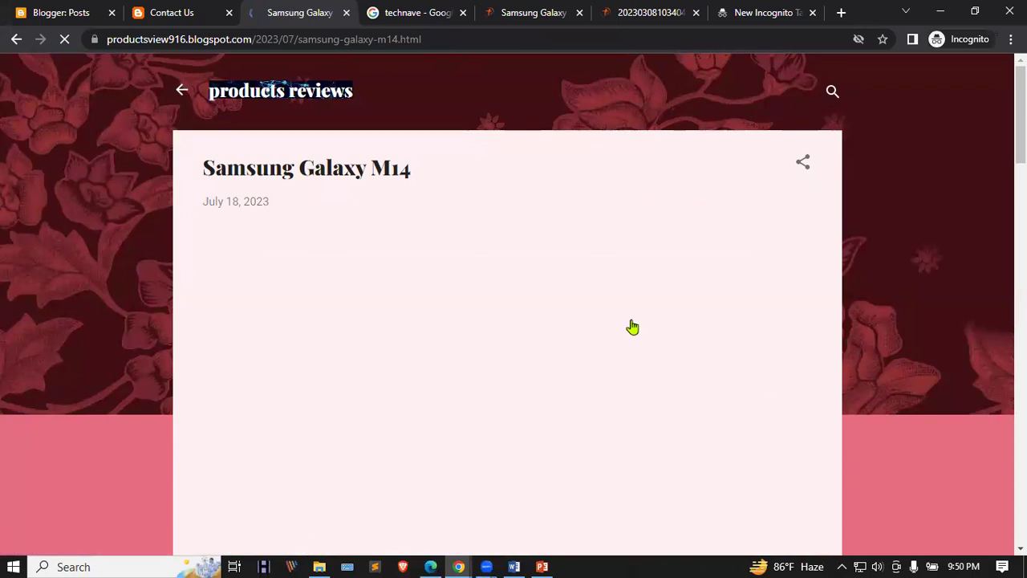
Check the published post's specification table, test its Amazon buy link and return to the post
scroll(633, 325, "down", 7)
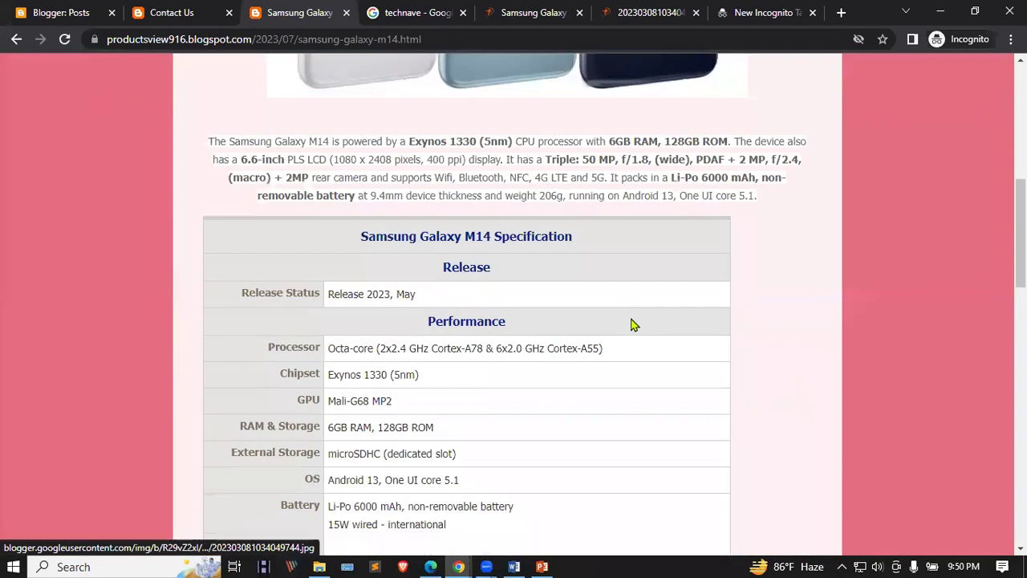
scroll(633, 325, "down", 3)
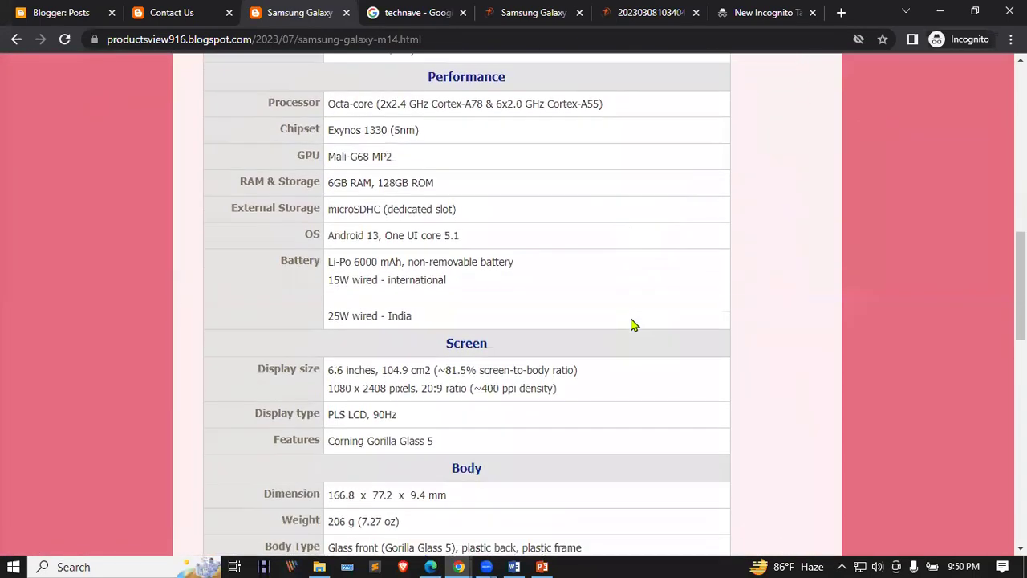
scroll(633, 325, "down", 12)
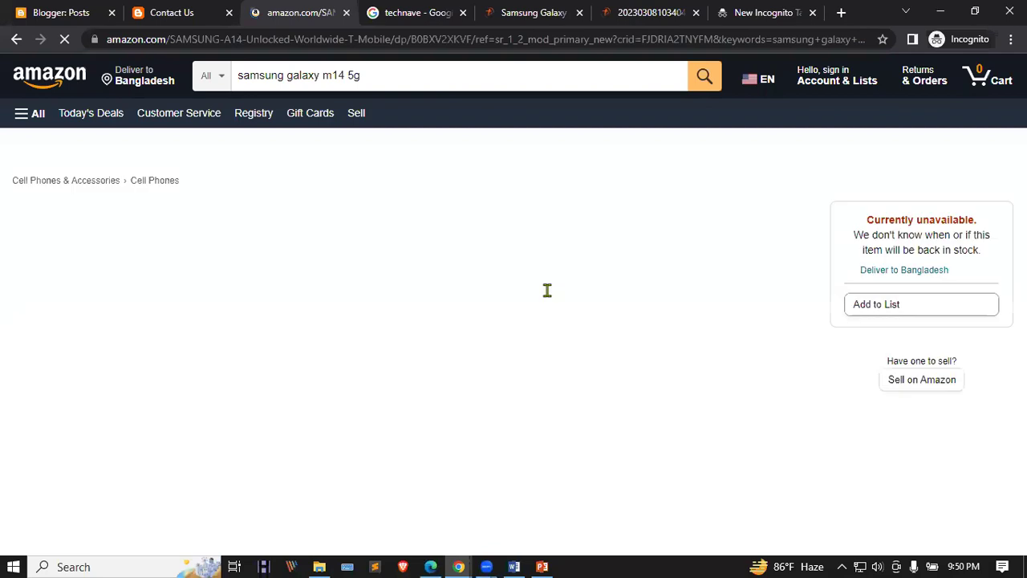
left_click(13, 38)
scroll(572, 317, "up", 20)
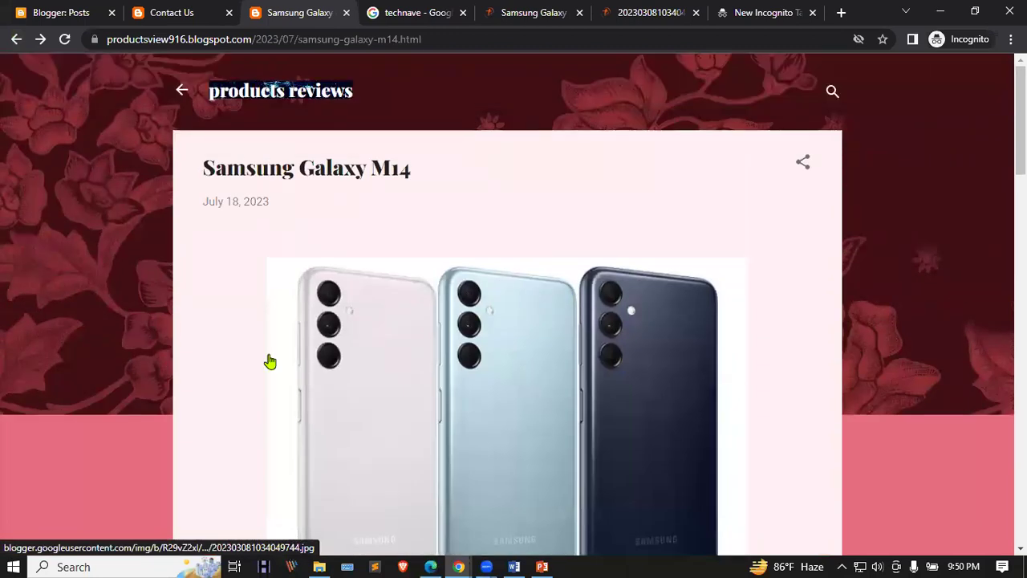
Close the browser tab showing the blog's Contact Us page
left_click(195, 10)
left_click(279, 8)
left_click(207, 10)
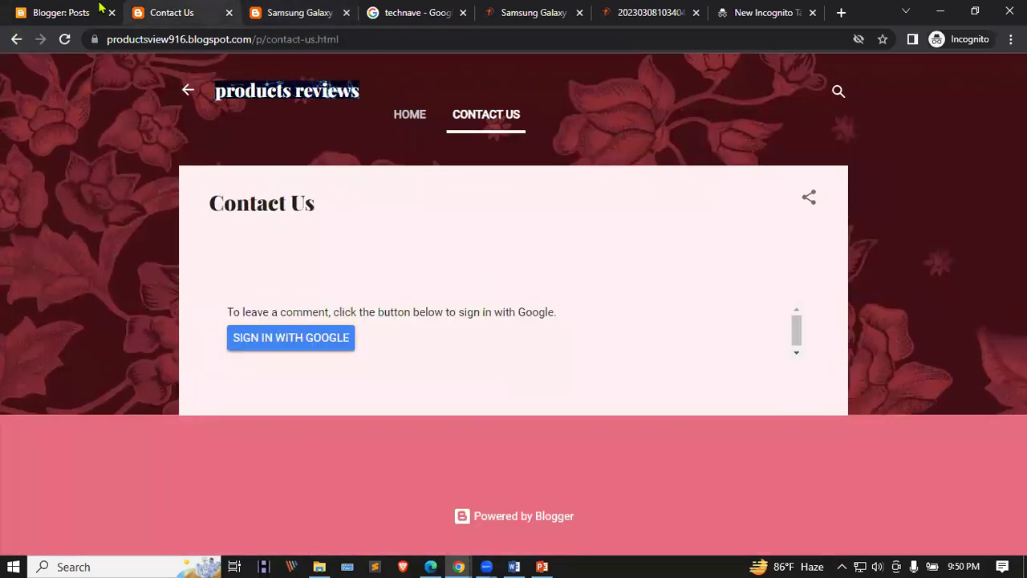
left_click(228, 13)
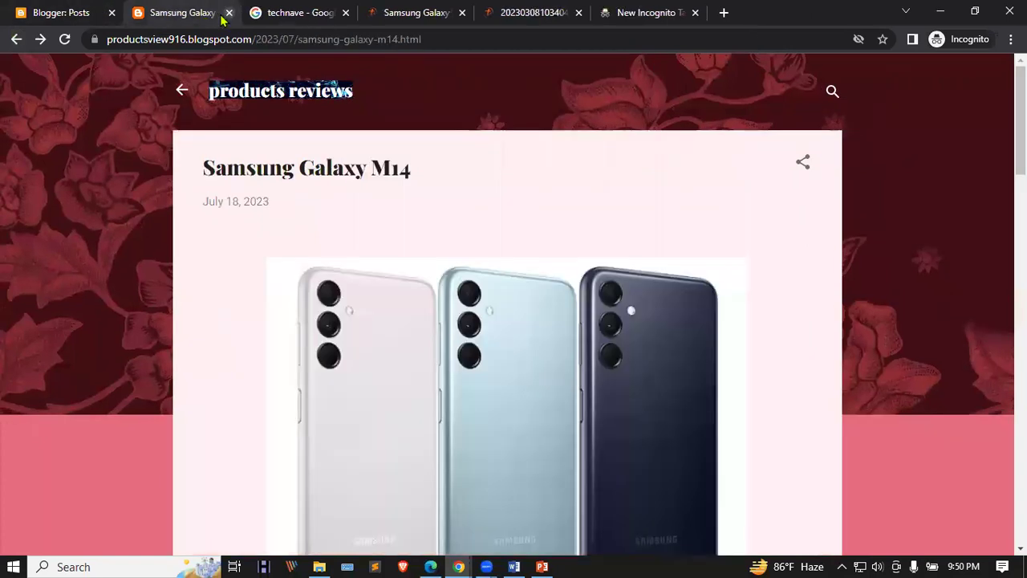
Open the live blog from Blogger's posts page in a new tab and close the old Samsung Galaxy M14 post tab
left_click(25, 11)
left_click(160, 11)
left_click(64, 8)
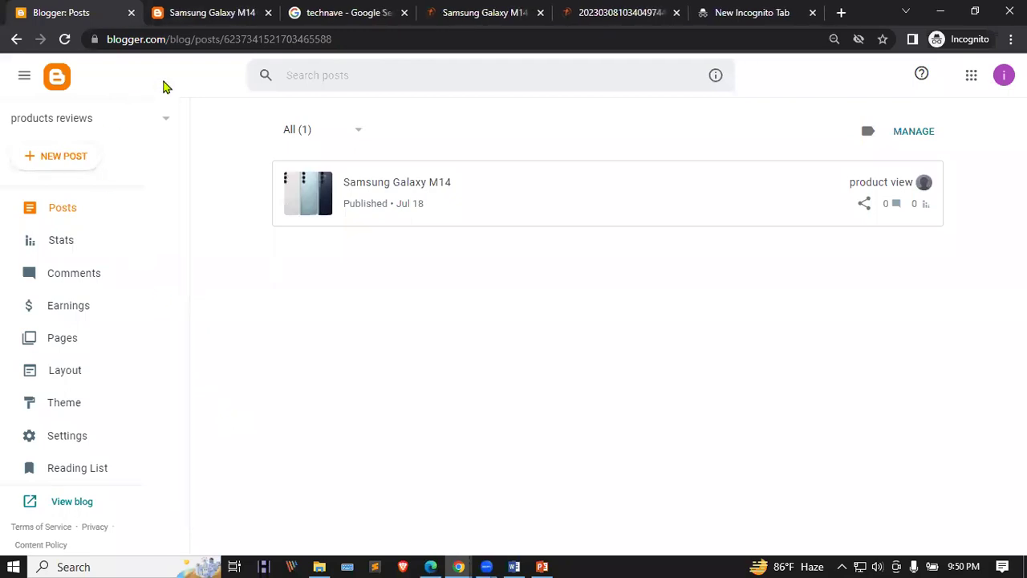
left_click(206, 12)
left_click(66, 10)
left_click(72, 491)
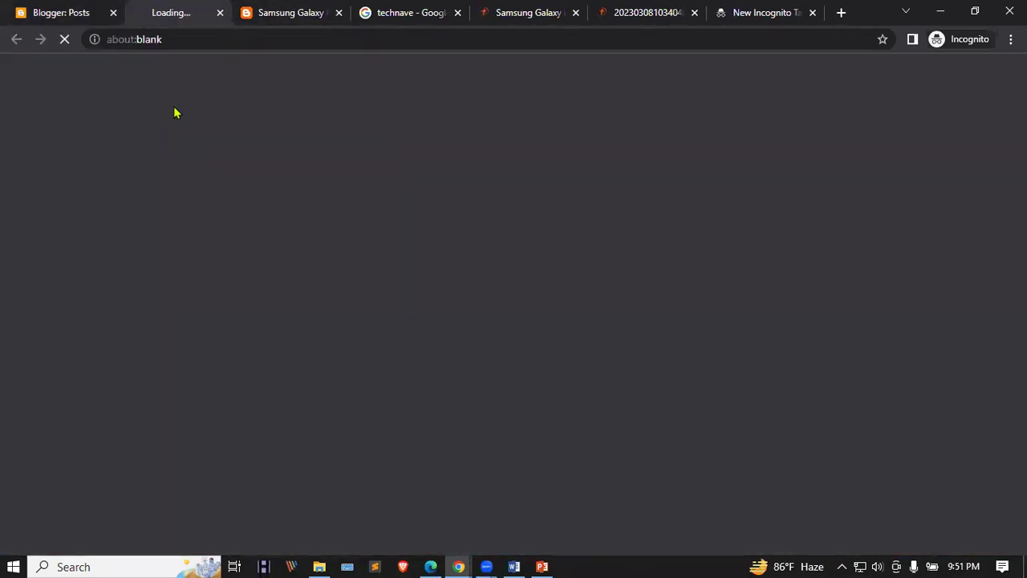
left_click(347, 13)
Open the blog's sitemap by extending its address to productsview916.blogspot.com/sitemap.xml
left_click(297, 40)
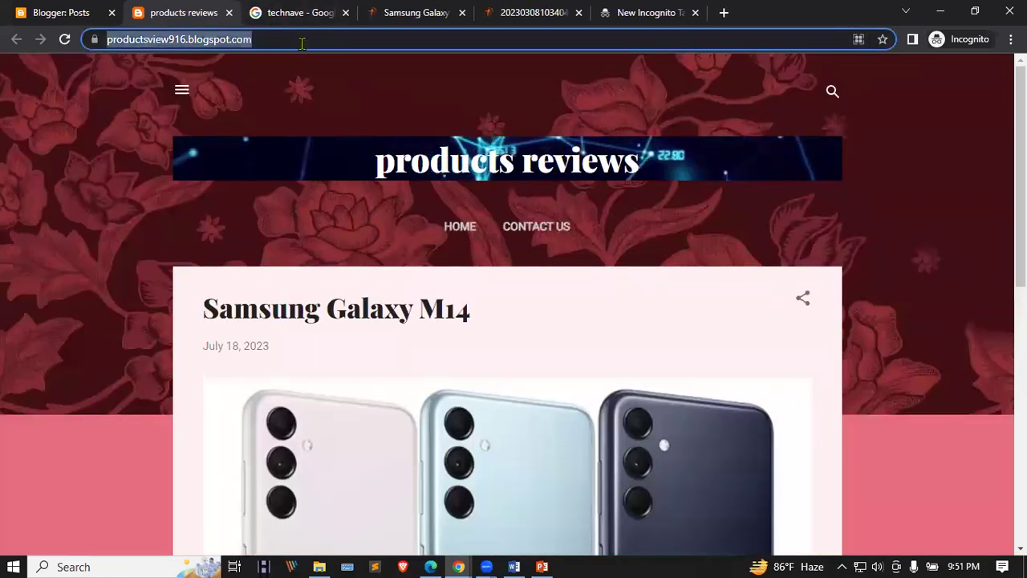
left_click(302, 40)
type("//")
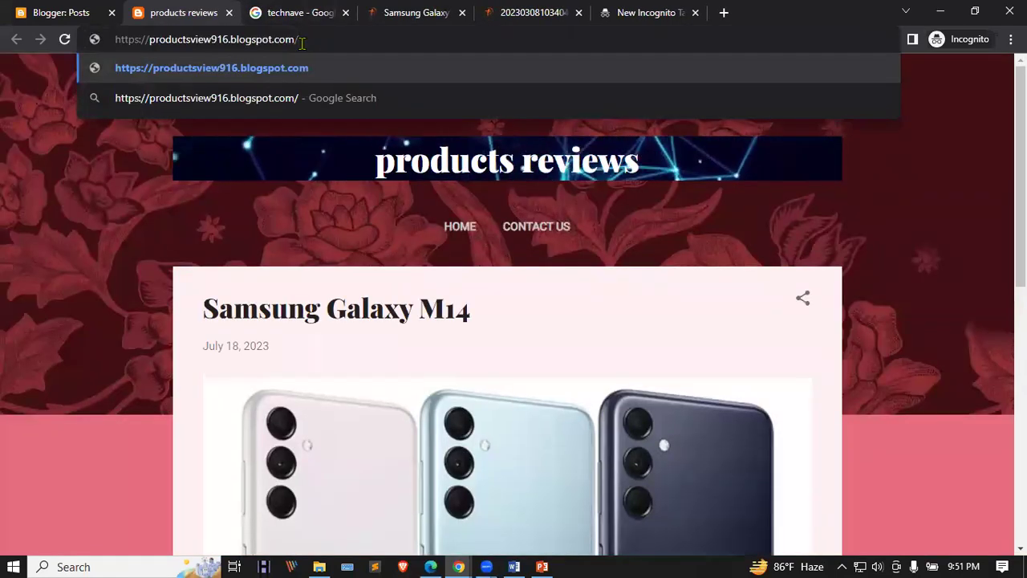
type("sitemap")
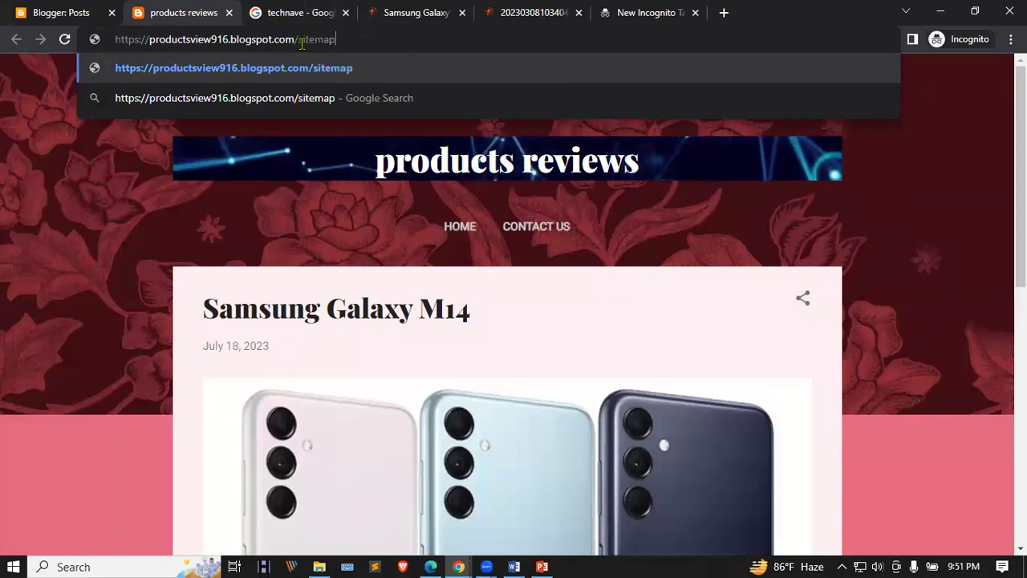
type(".xml")
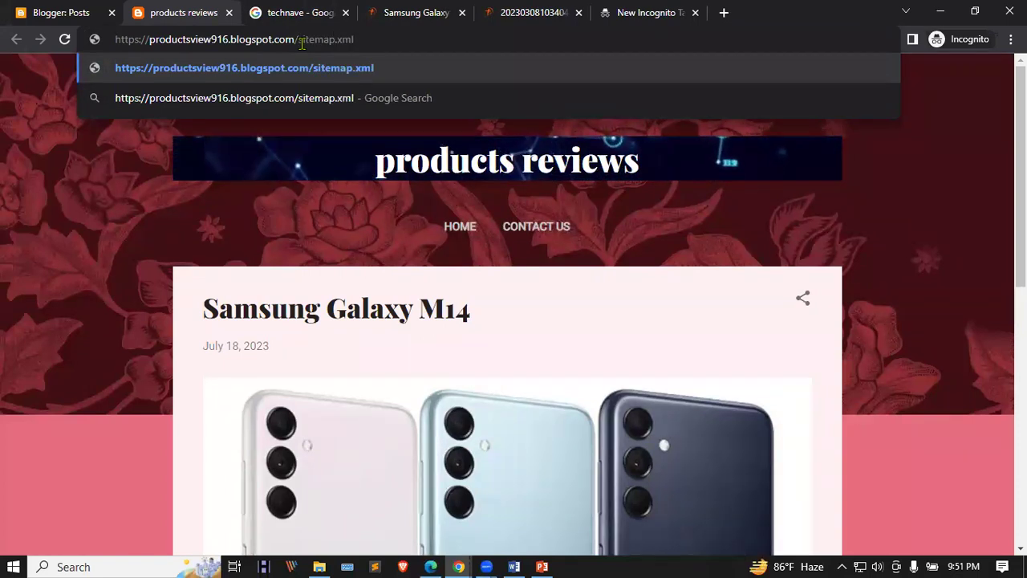
key("Return")
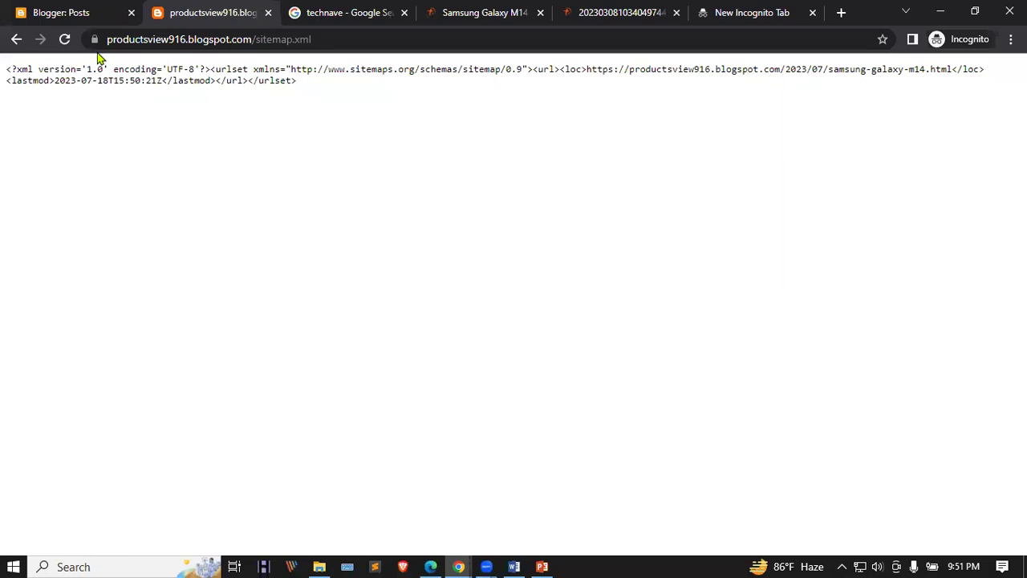
Return from the sitemap to the blog's home page and look it over
left_click(14, 40)
scroll(528, 367, "down", 5)
scroll(538, 356, "up", 5)
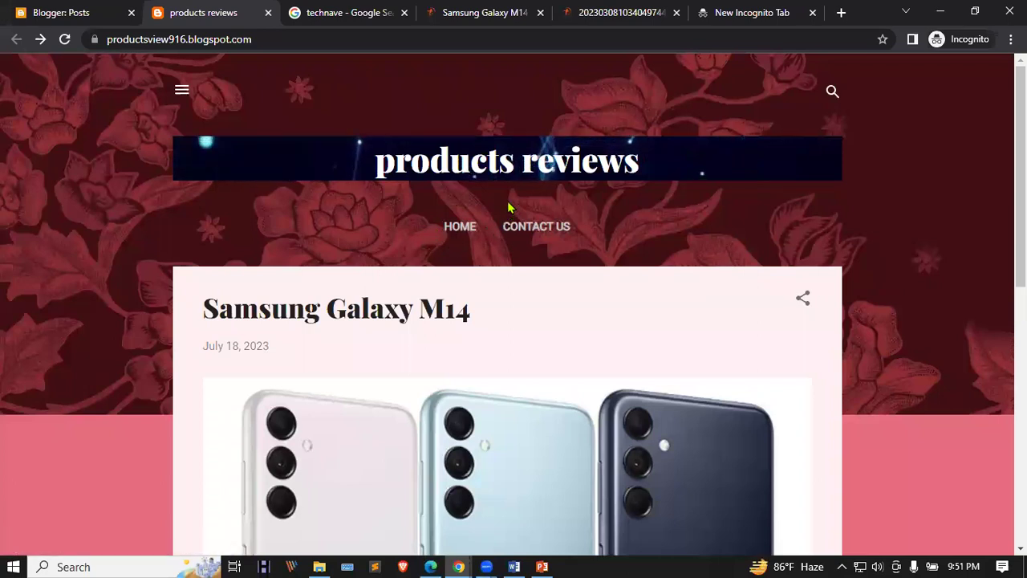
Reload the product blog's home page, and look through the tech blog's home page in Edge
left_click(461, 229)
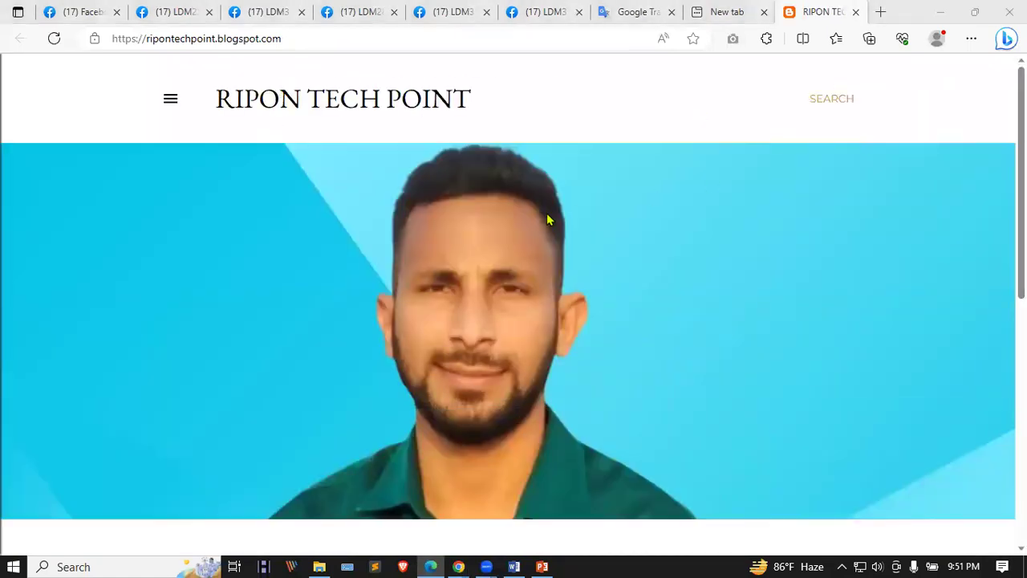
scroll(548, 215, "down", 3)
scroll(547, 219, "down", 3)
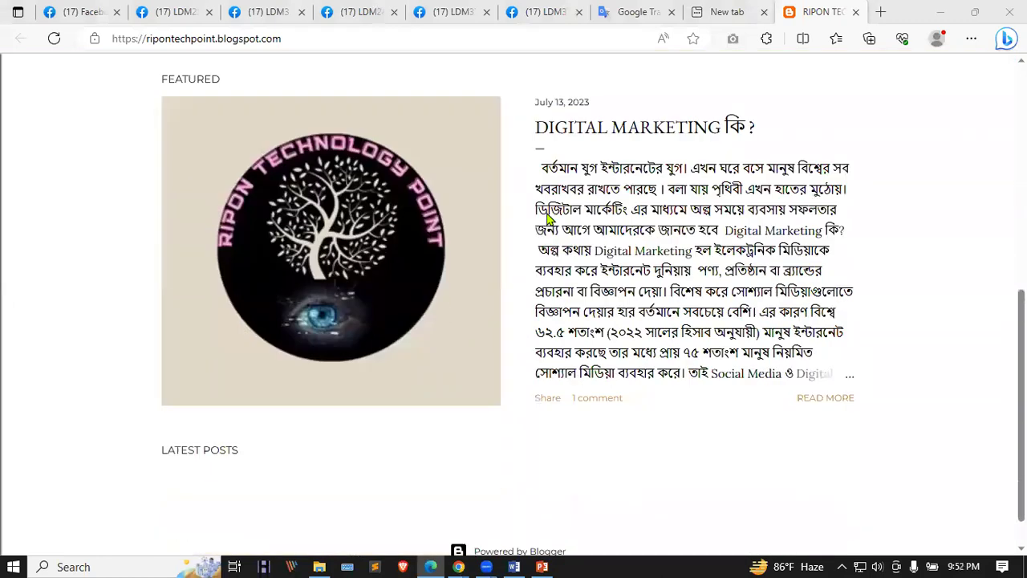
scroll(548, 215, "up", 7)
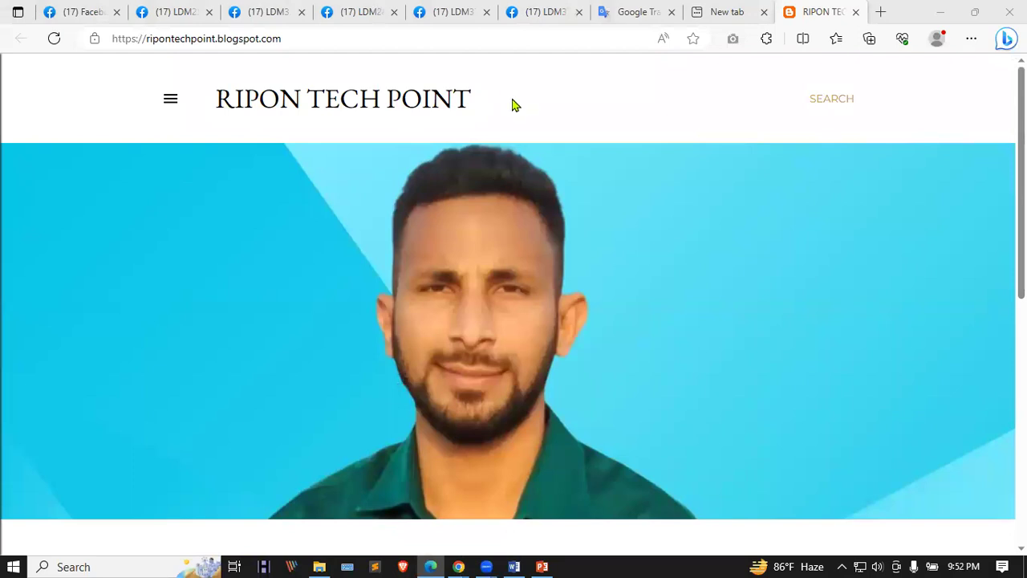
scroll(380, 145, "down", 4)
scroll(378, 190, "up", 4)
Open the tech blog's About us page from its sidebar page list and read through it
left_click(170, 102)
scroll(135, 205, "down", 2)
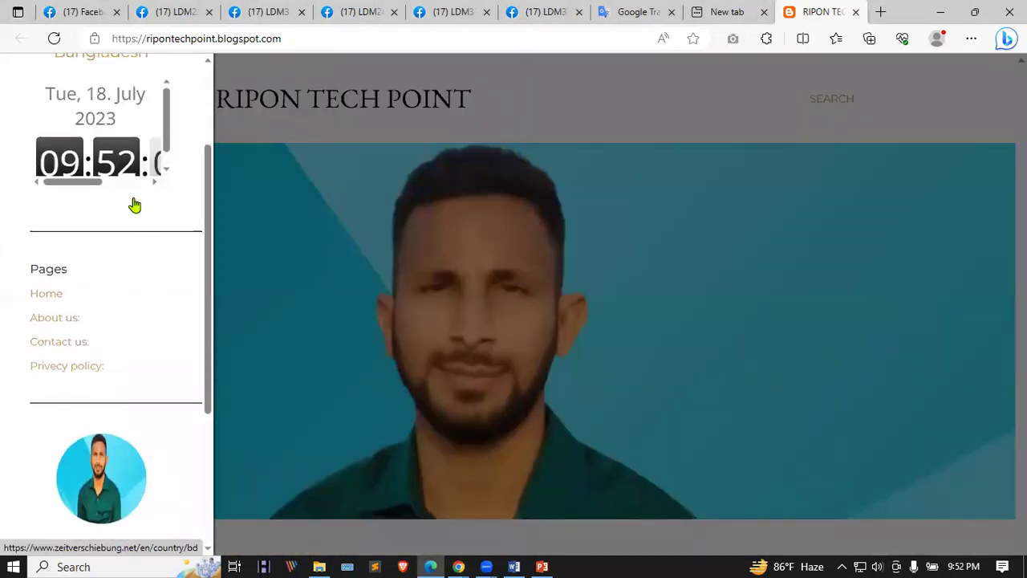
scroll(81, 218, "down", 1)
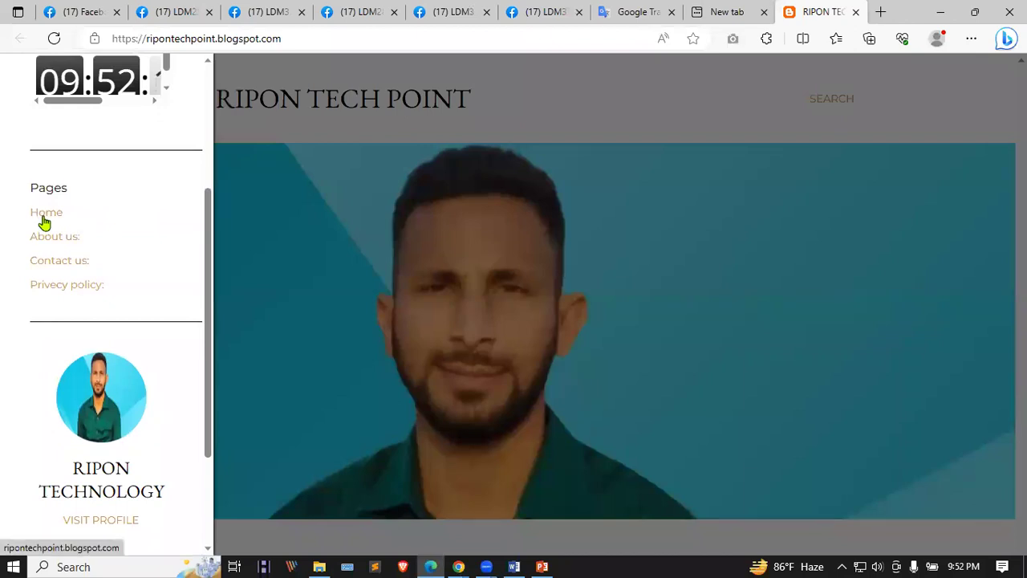
left_click(46, 237)
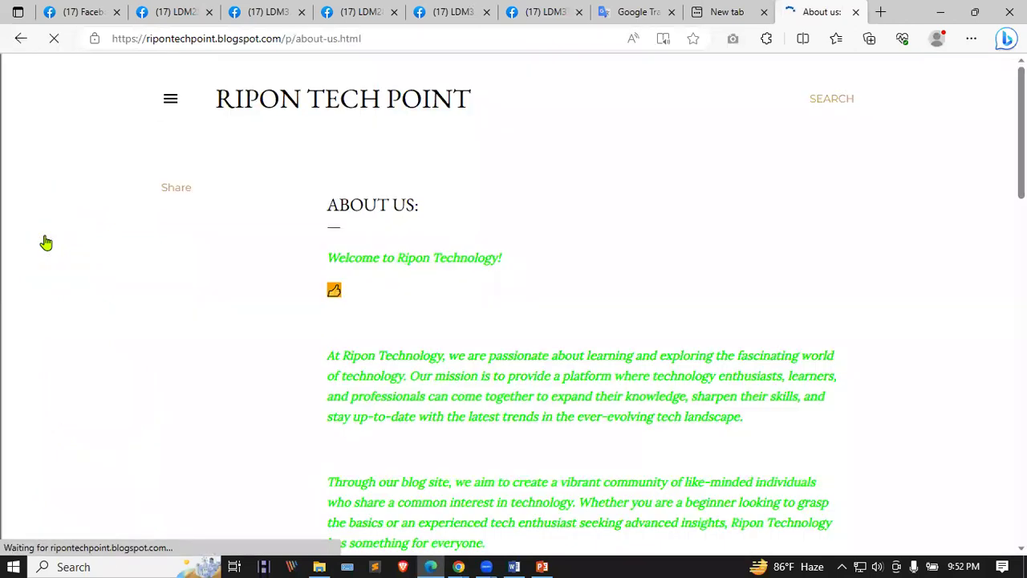
scroll(358, 222, "down", 10)
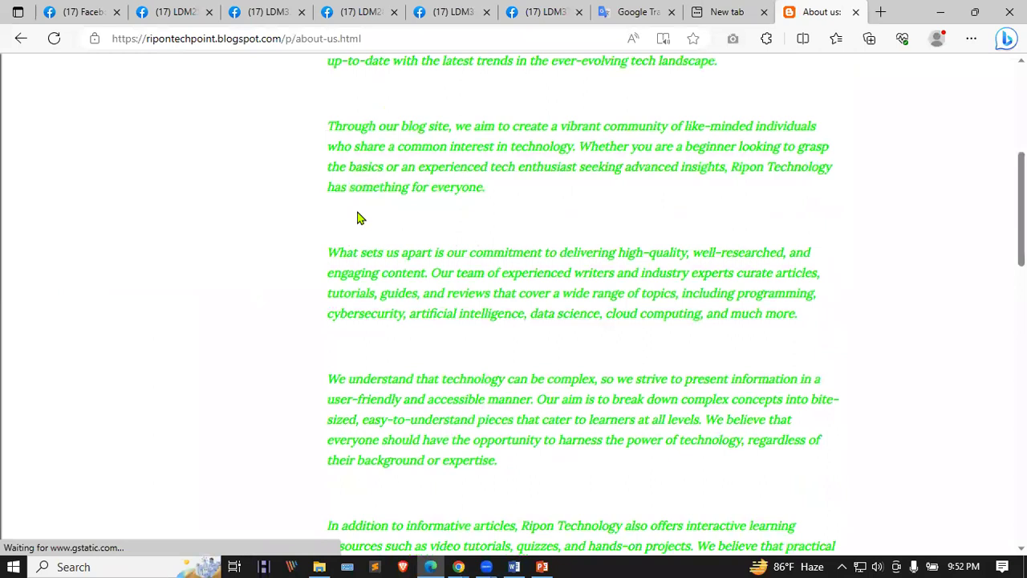
scroll(359, 213, "down", 8)
scroll(361, 213, "up", 3)
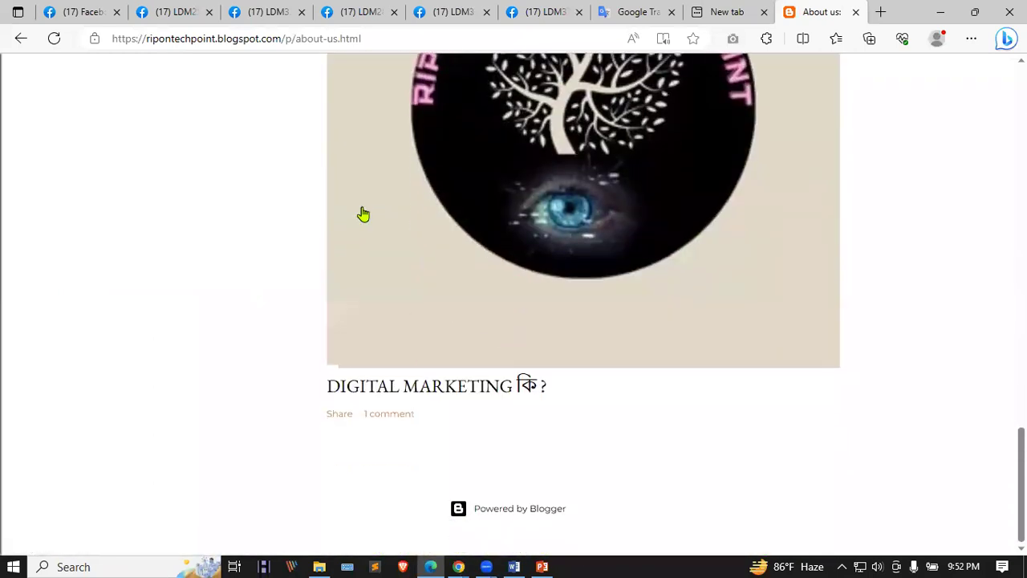
scroll(363, 213, "up", 10)
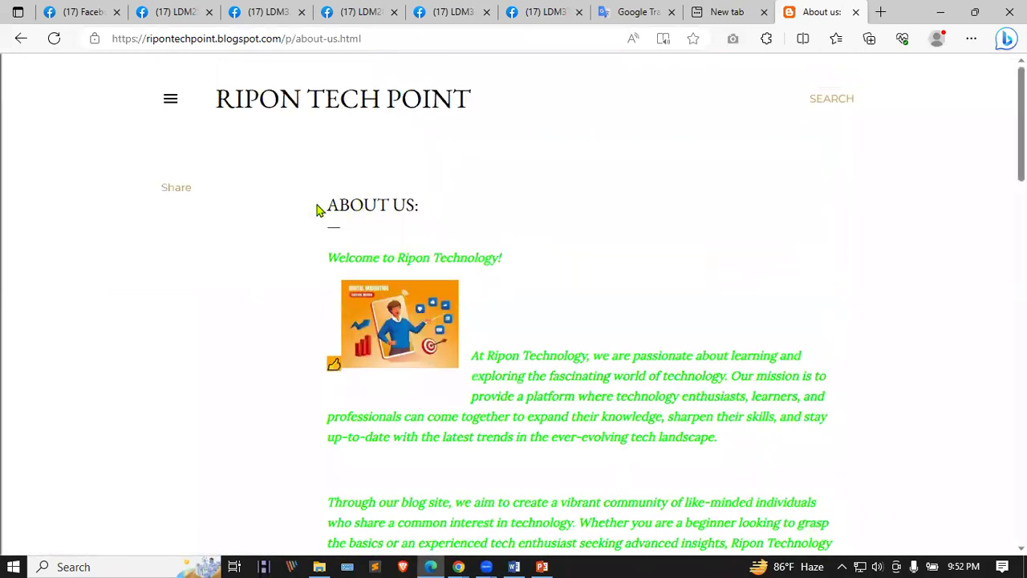
Reopen the About us page from the tech blog's sidebar and examine the list of page links there
left_click(169, 107)
scroll(112, 409, "down", 2)
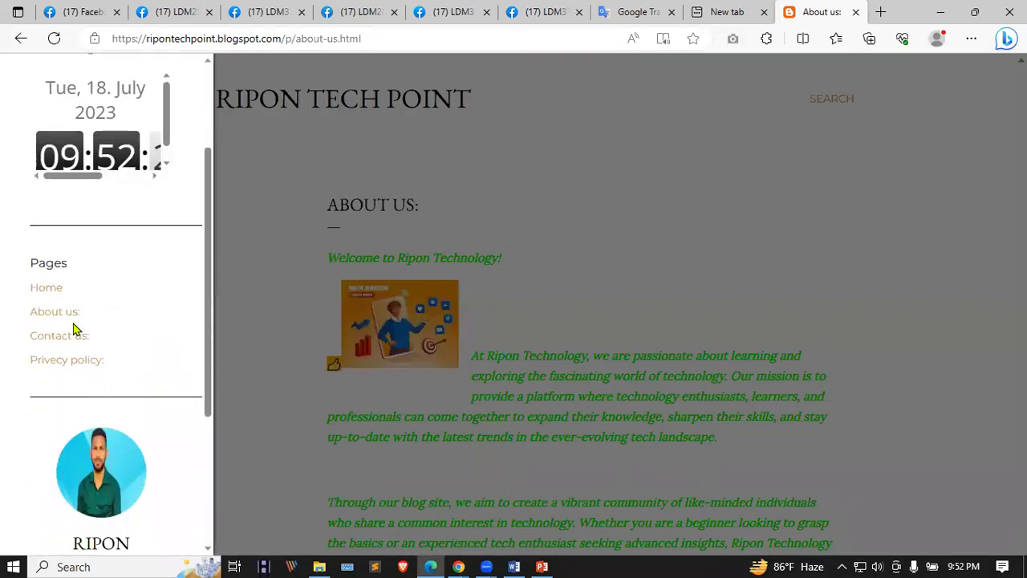
left_click(70, 313)
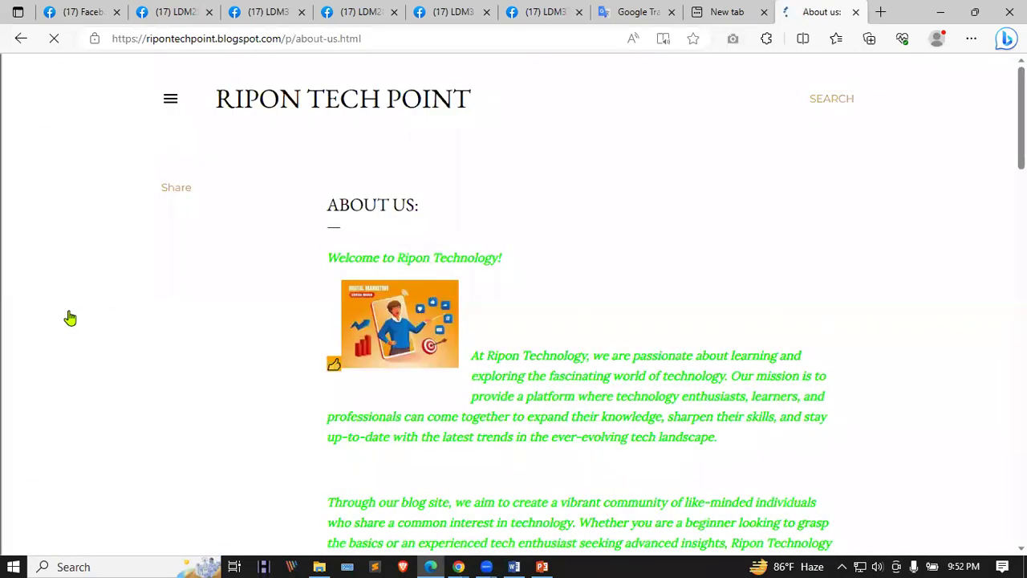
left_click(169, 98)
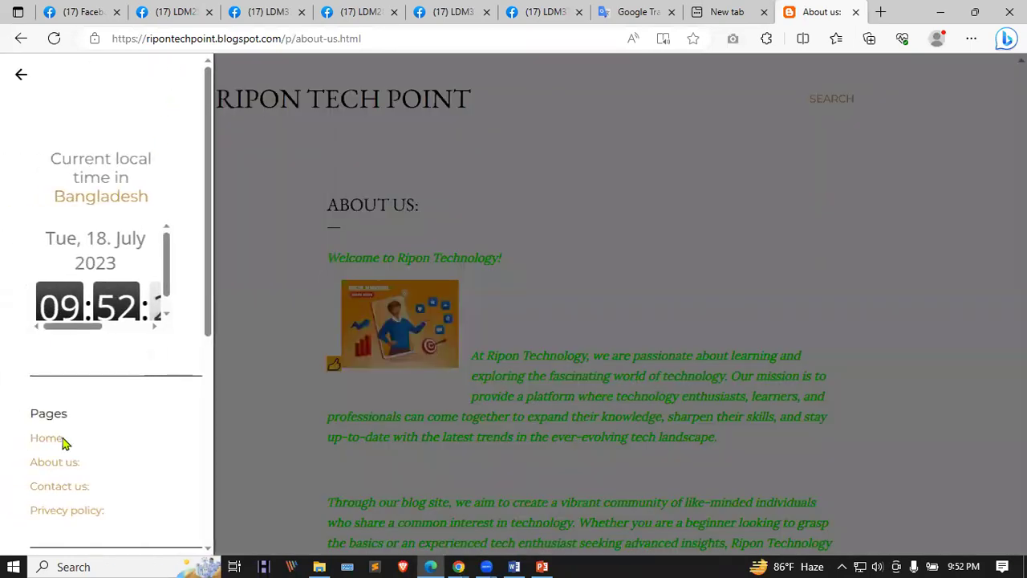
scroll(64, 439, "down", 2)
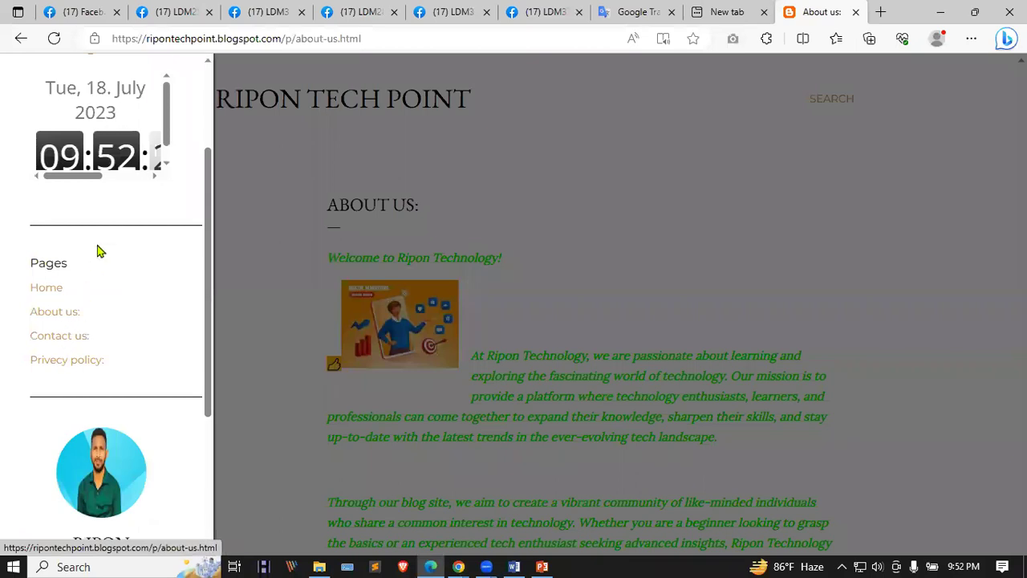
left_click(514, 165)
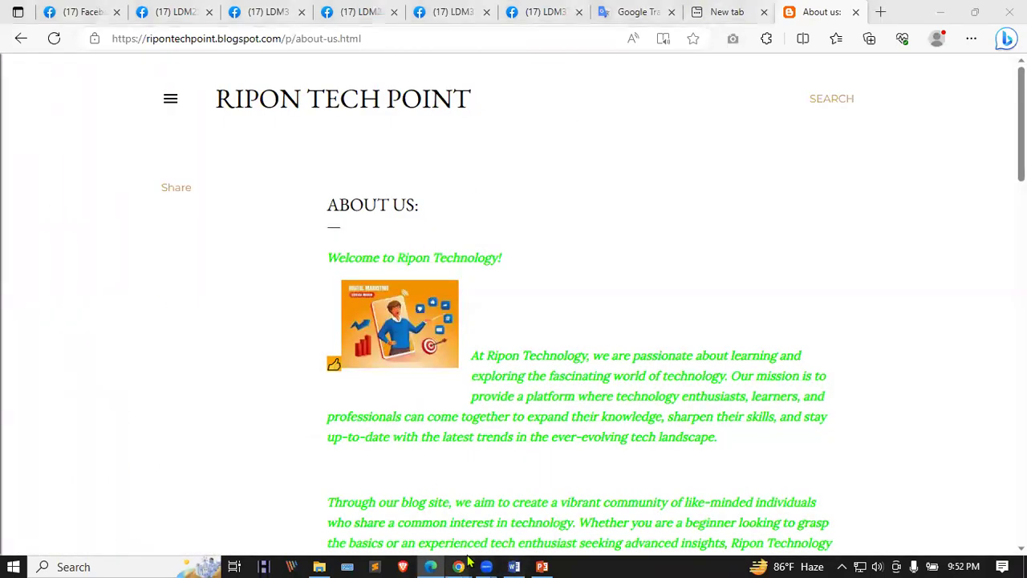
Switch back to the products reviews blog in Chrome and check its sidebar menu
mouse_move(459, 565)
left_click(490, 517)
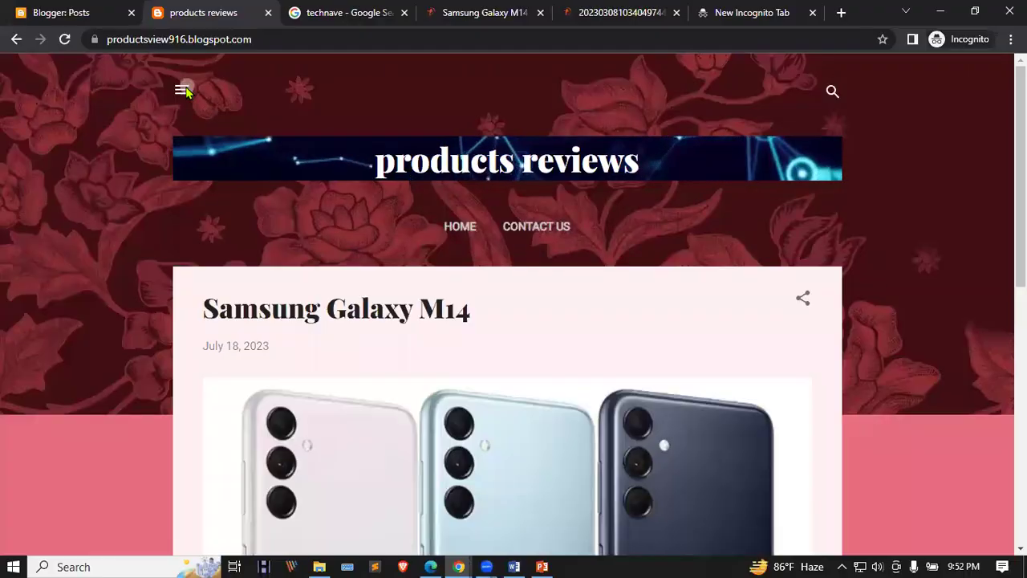
left_click(179, 89)
left_click(419, 137)
Add a Pages gadget listing the Home page to the Sidebar (Bottom) section of the Blogger layout and save it
left_click(69, 10)
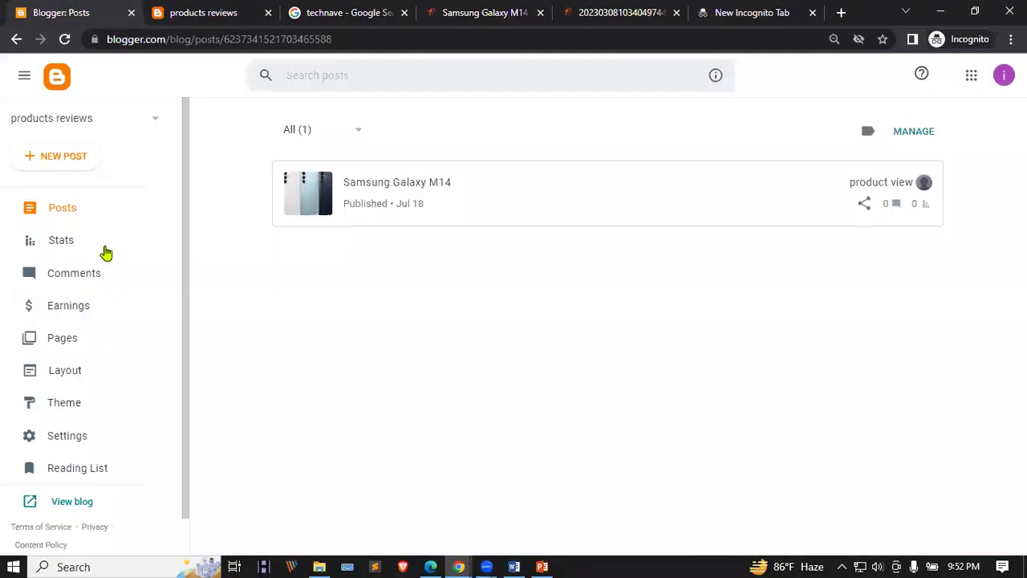
left_click(73, 370)
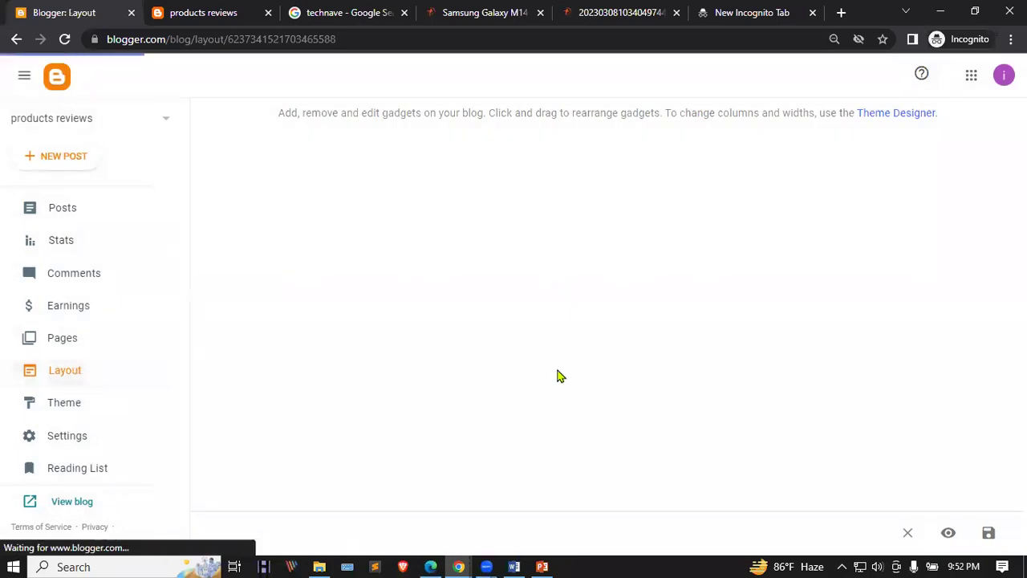
scroll(433, 231, "down", 2)
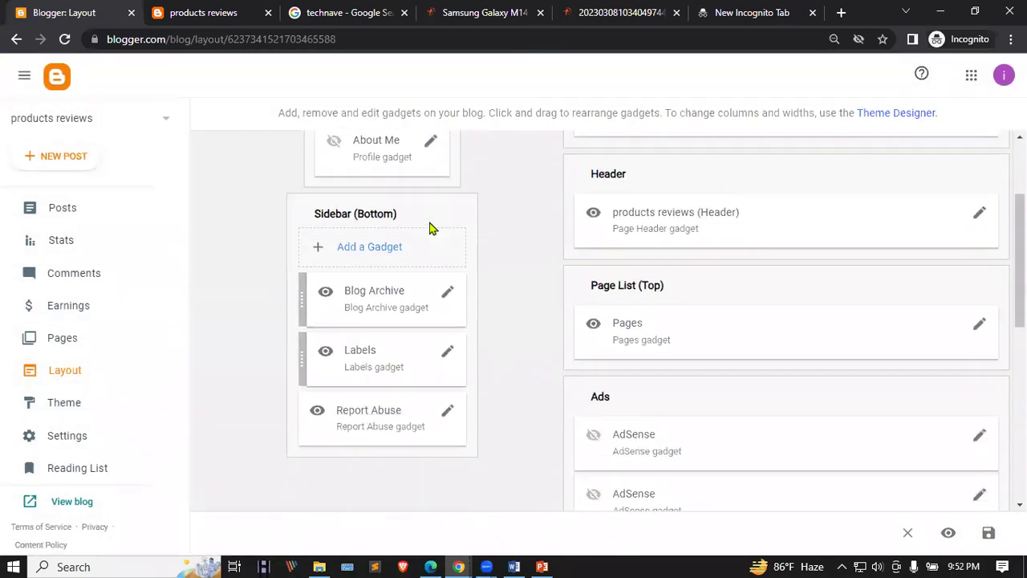
left_click(359, 245)
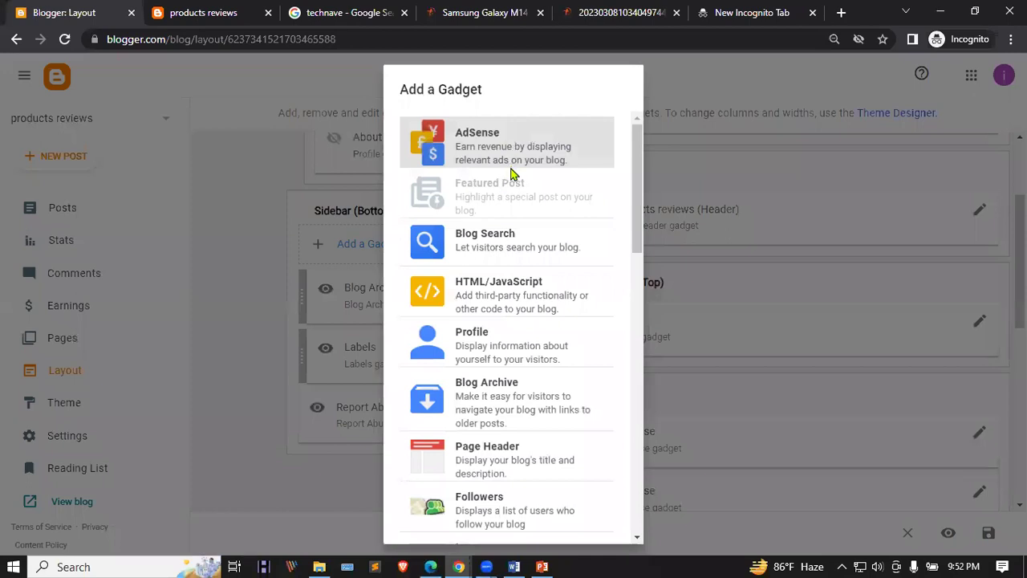
scroll(511, 174, "down", 5)
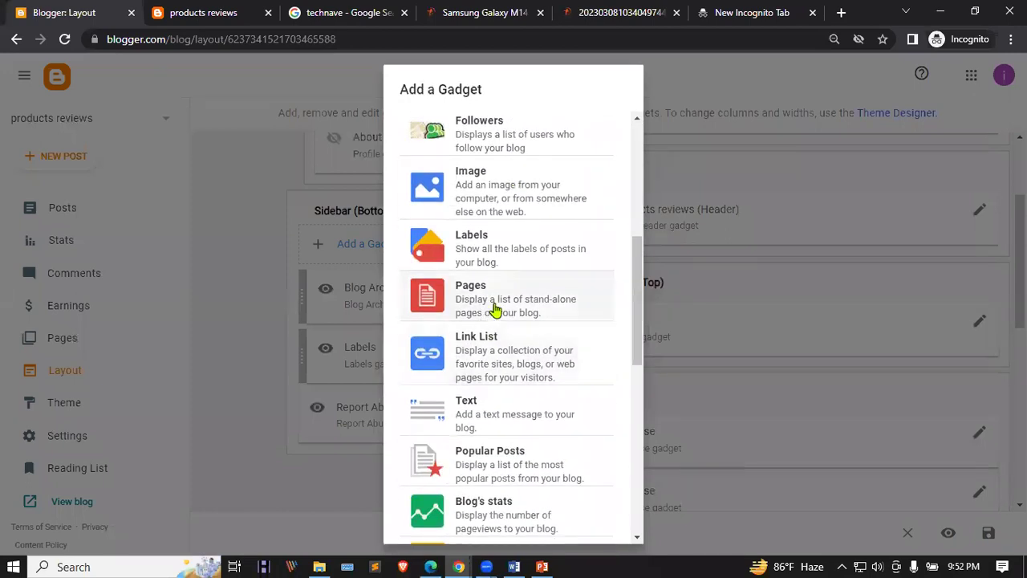
left_click(513, 302)
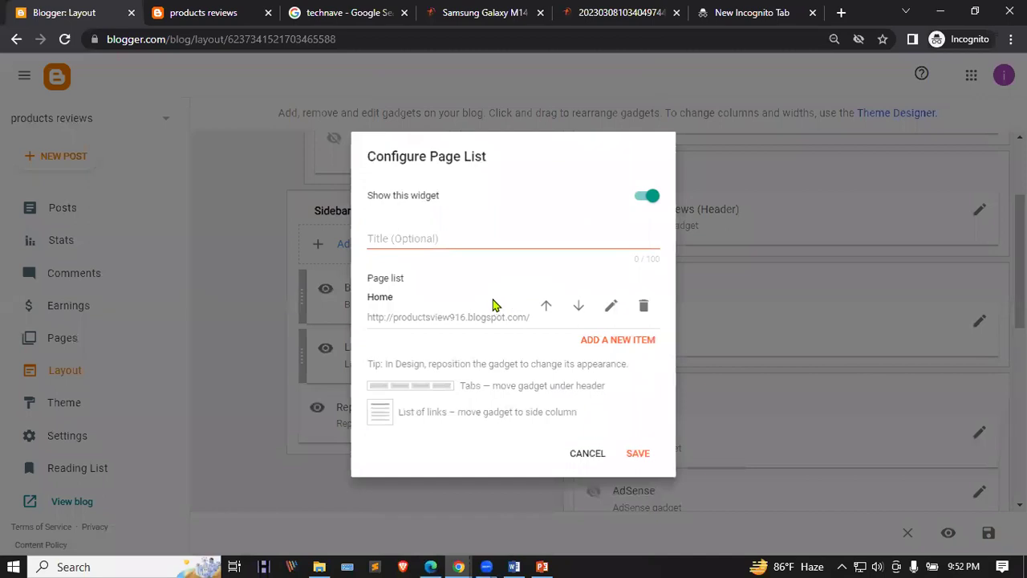
left_click(638, 454)
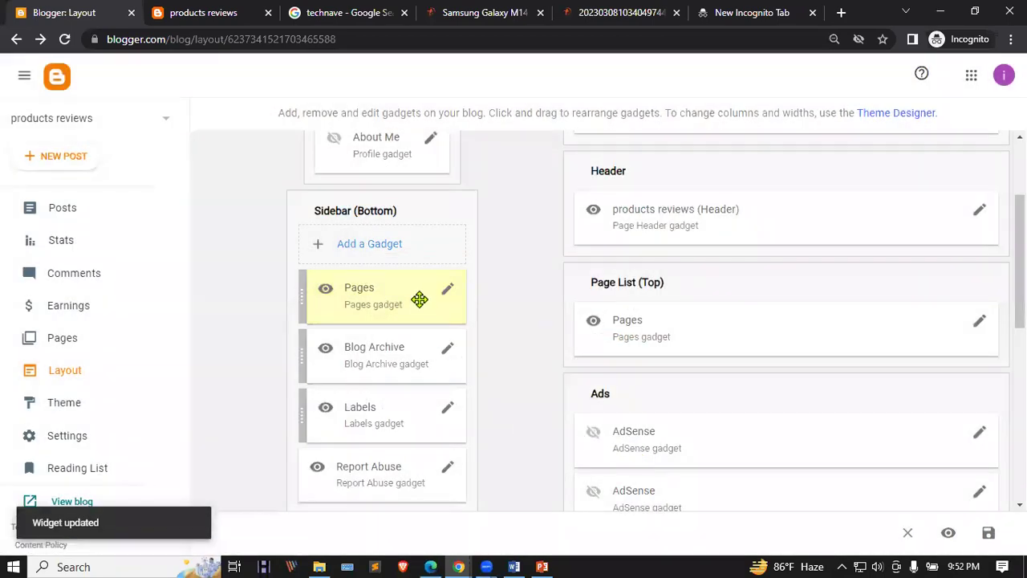
Reload the live products reviews blog and check its sidebar menu for the added page list
left_click(207, 12)
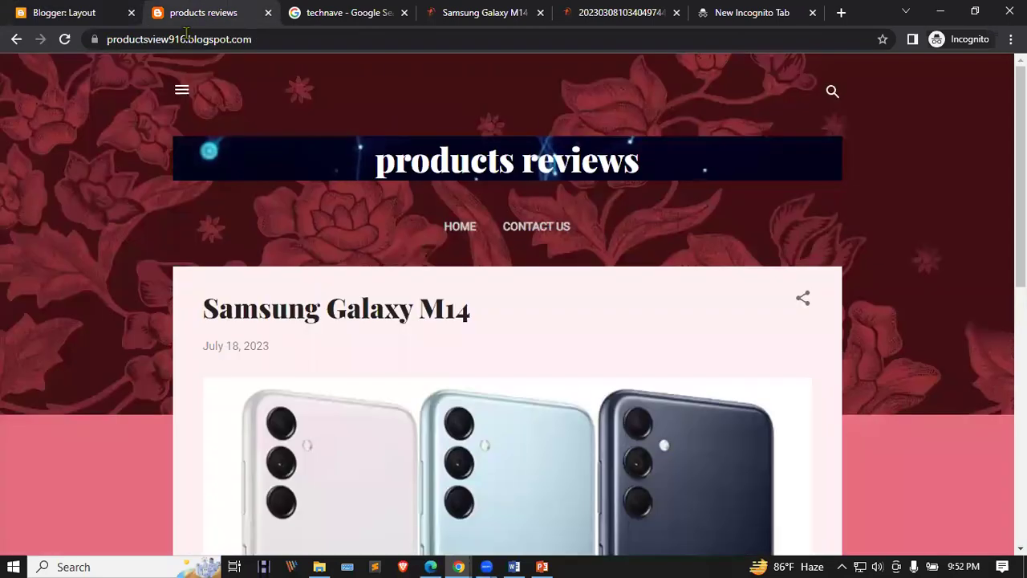
left_click(64, 40)
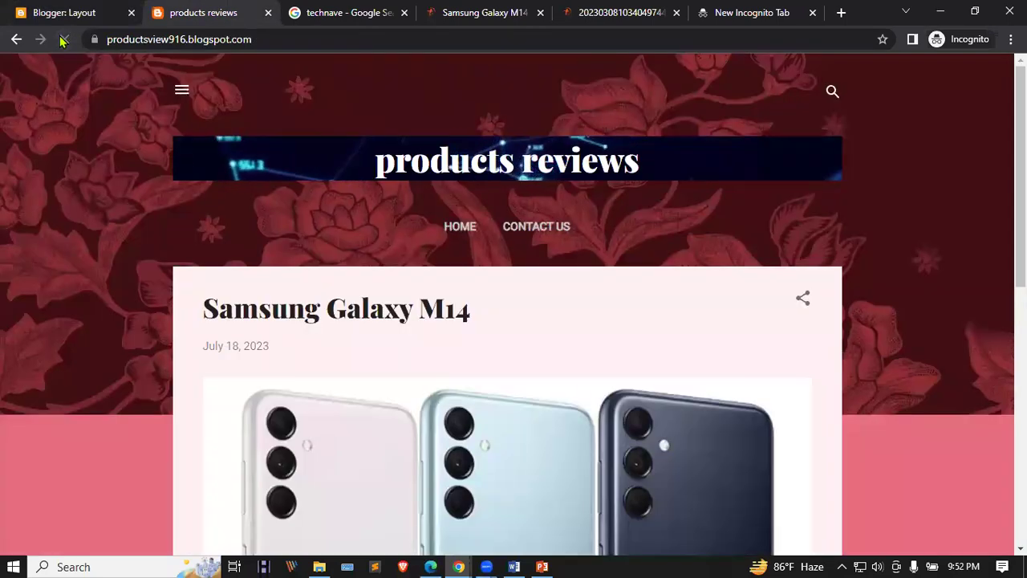
left_click(180, 90)
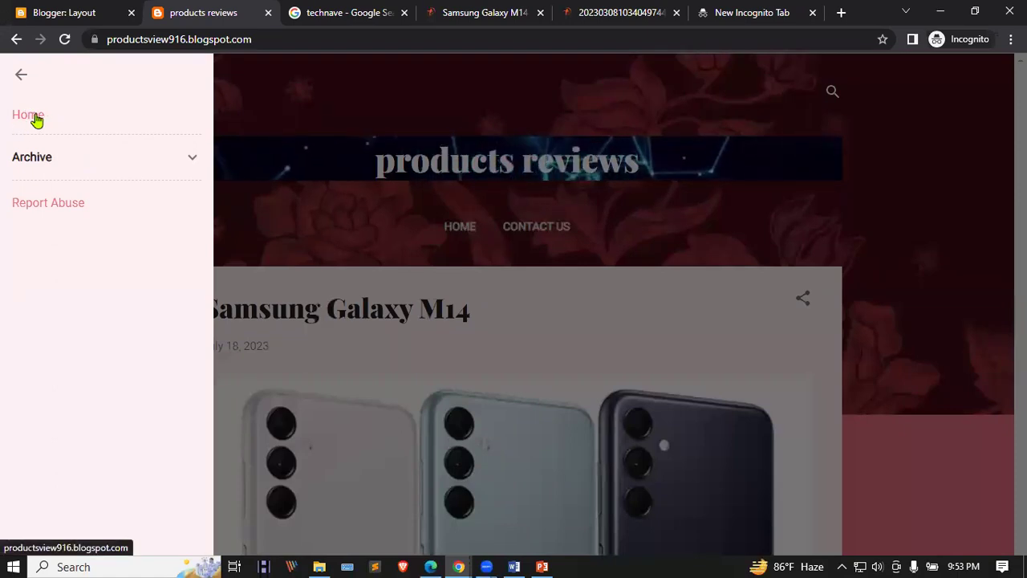
left_click(20, 74)
Remove the Pages gadget from the Sidebar (Bottom) section and recheck the live blog's sidebar menu
left_click(66, 9)
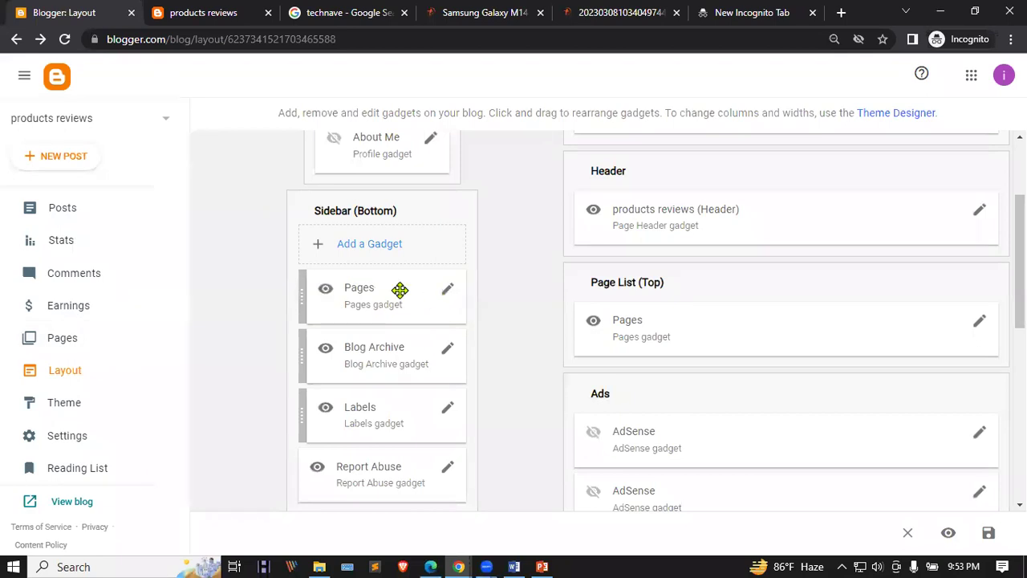
left_click(447, 288)
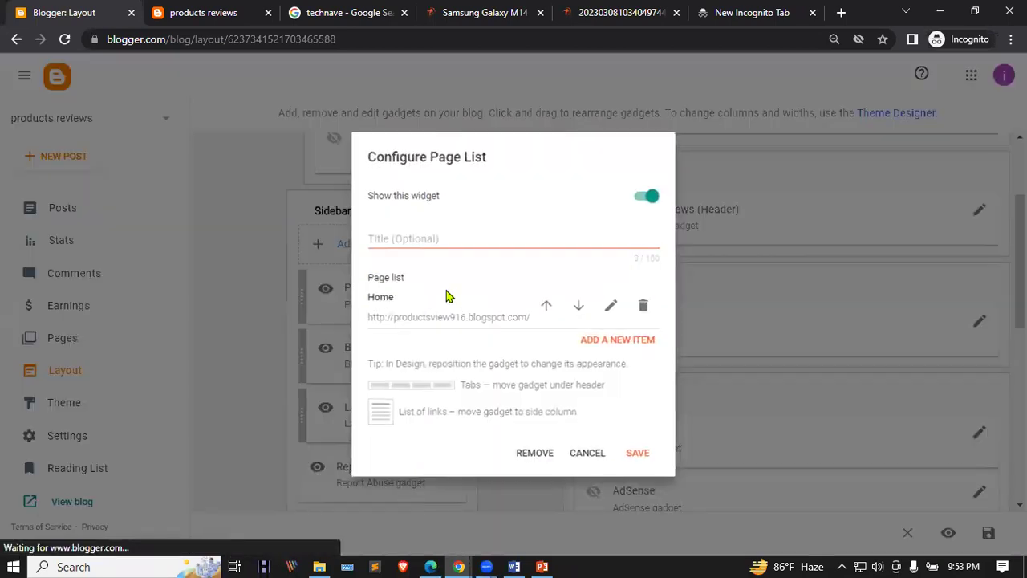
left_click(536, 454)
left_click(603, 344)
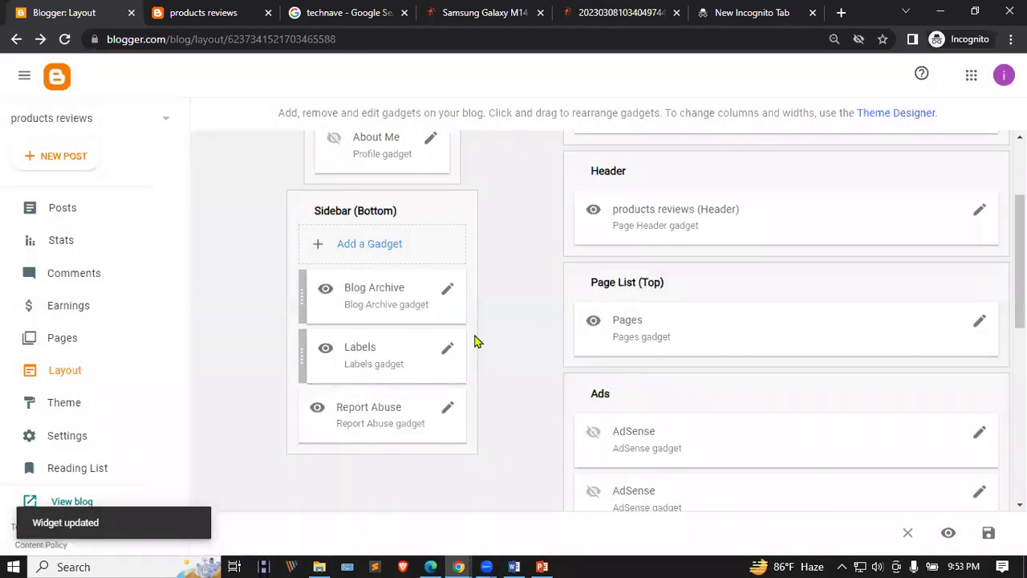
left_click(223, 10)
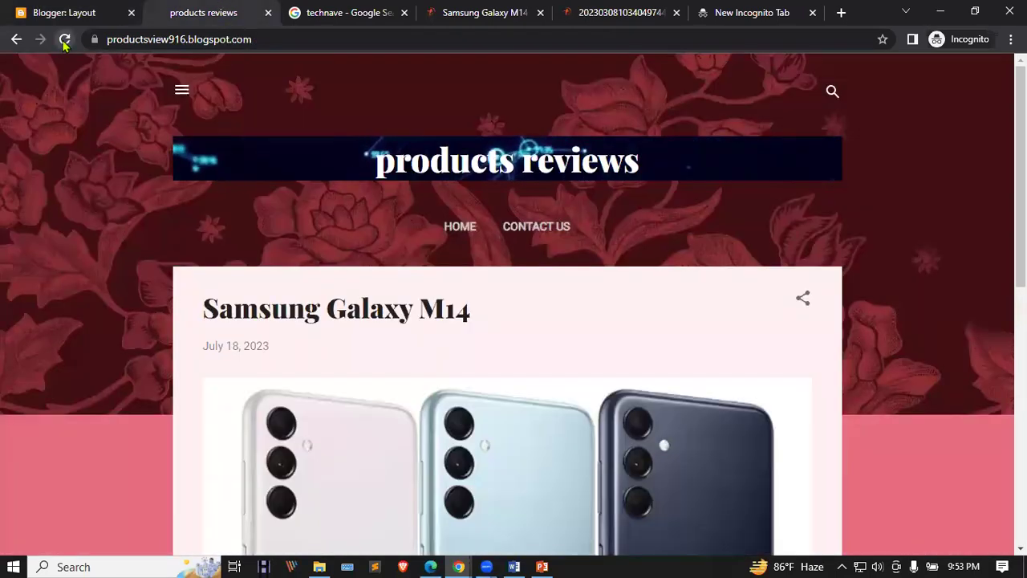
left_click(182, 91)
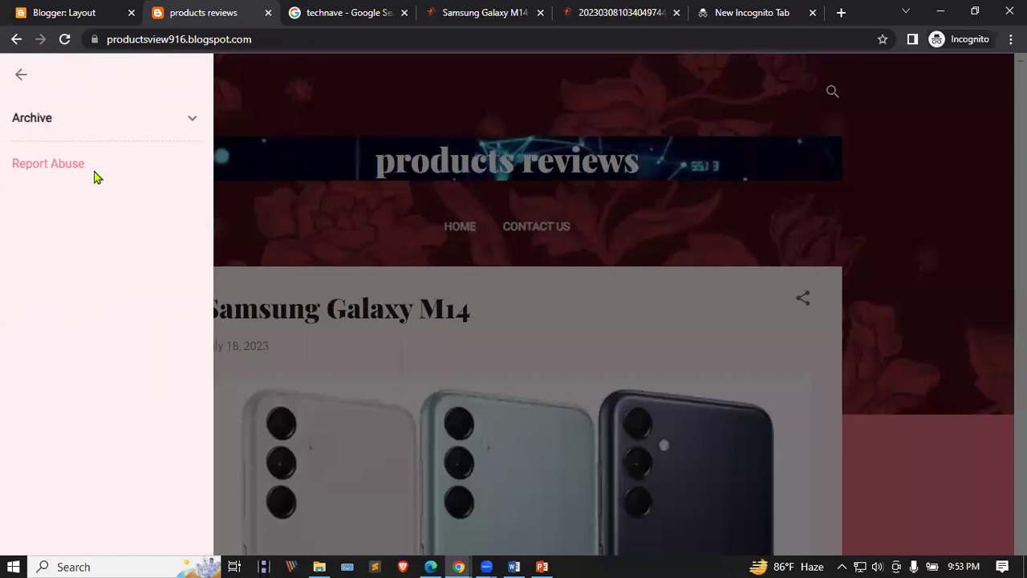
Return to the Blogger layout and look through the gadgets available for the Sidebar (Top) section
left_click(93, 10)
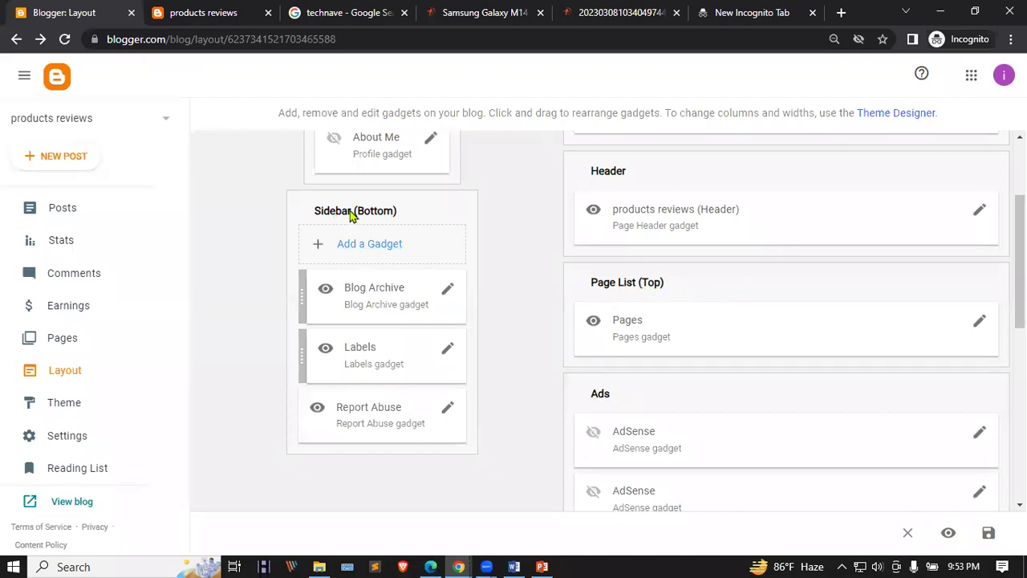
scroll(423, 279, "up", 2)
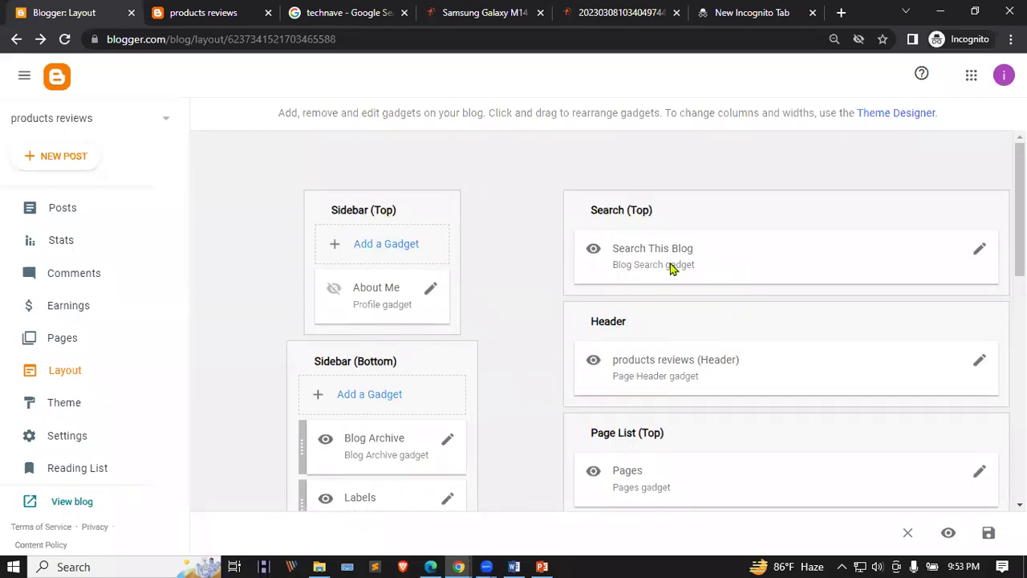
left_click(369, 244)
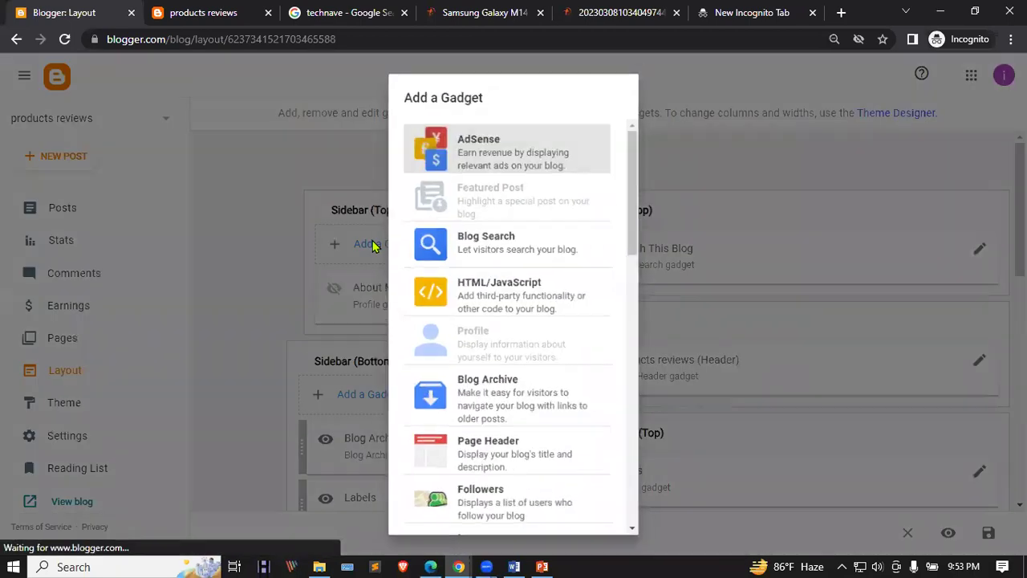
scroll(550, 317, "down", 1)
scroll(552, 317, "down", 2)
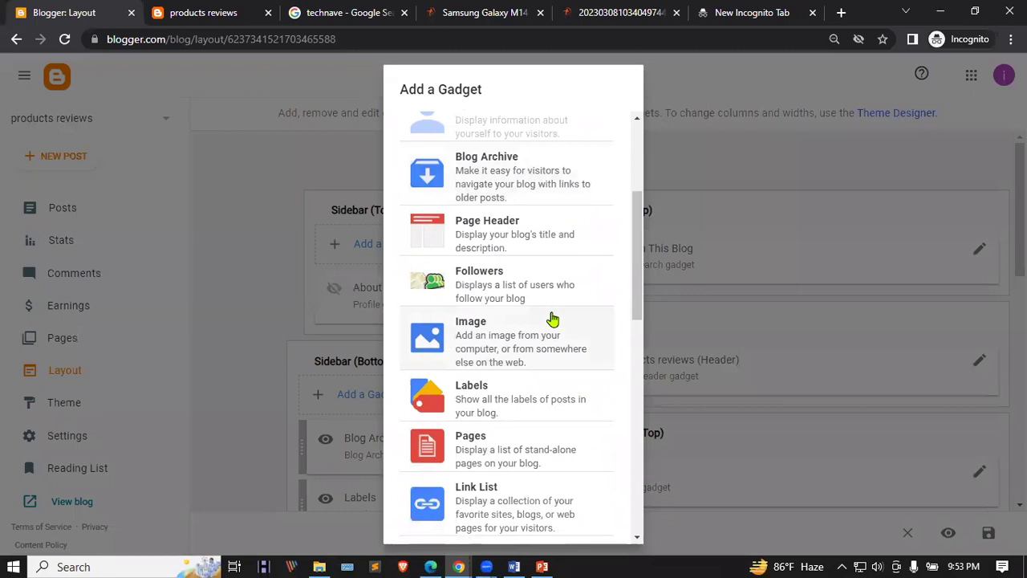
scroll(553, 321, "down", 3)
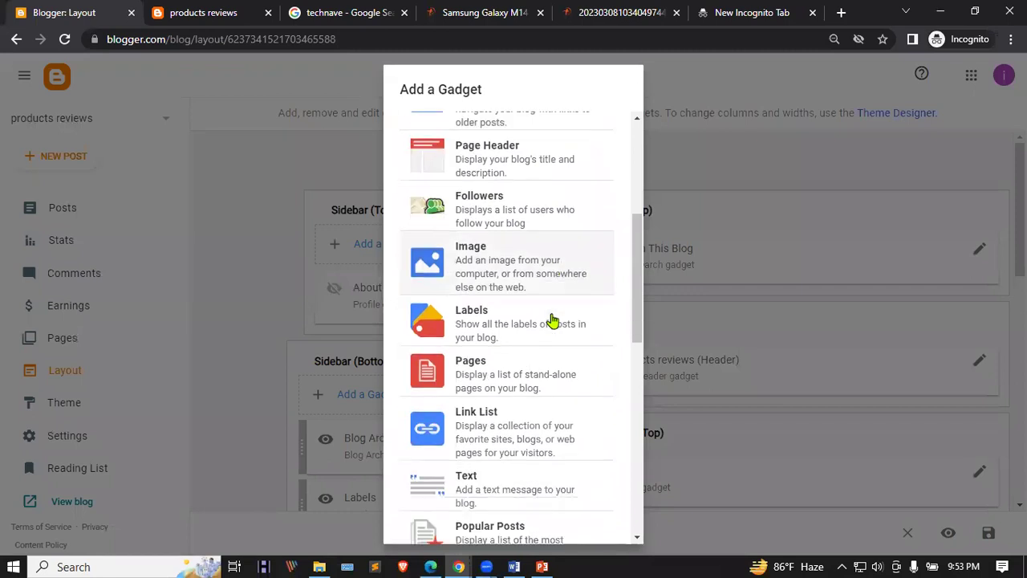
scroll(552, 321, "down", 1)
scroll(552, 319, "down", 5)
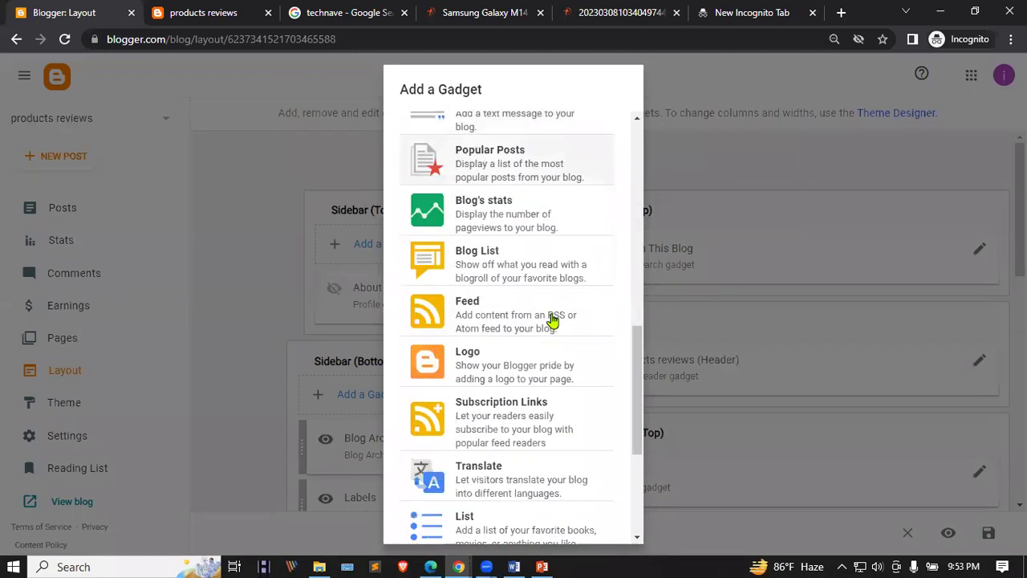
scroll(552, 319, "down", 1)
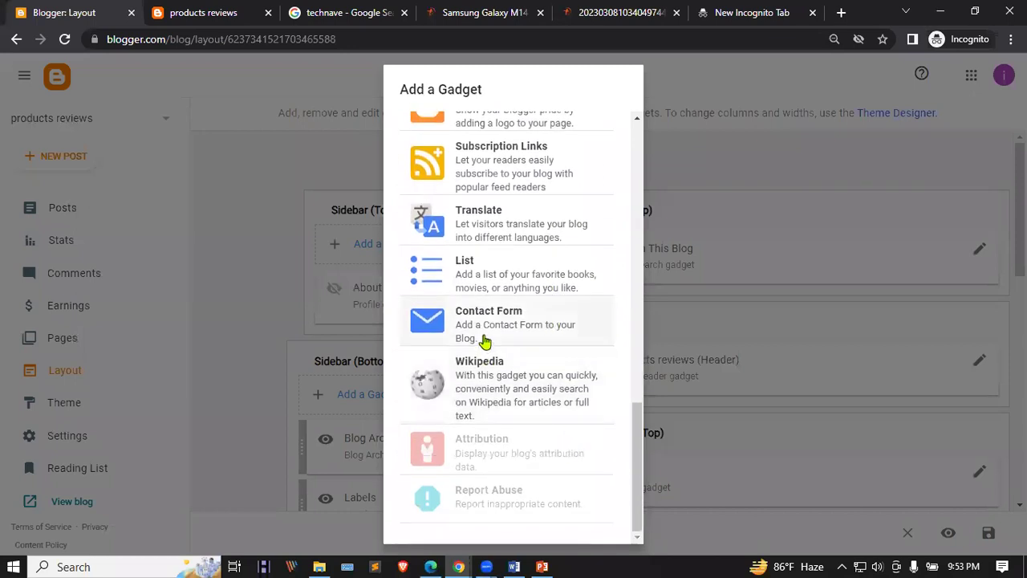
left_click(777, 183)
Review the layout sections down to the Footer and inspect the Attribution gadget's settings without changing them
scroll(706, 418, "down", 2)
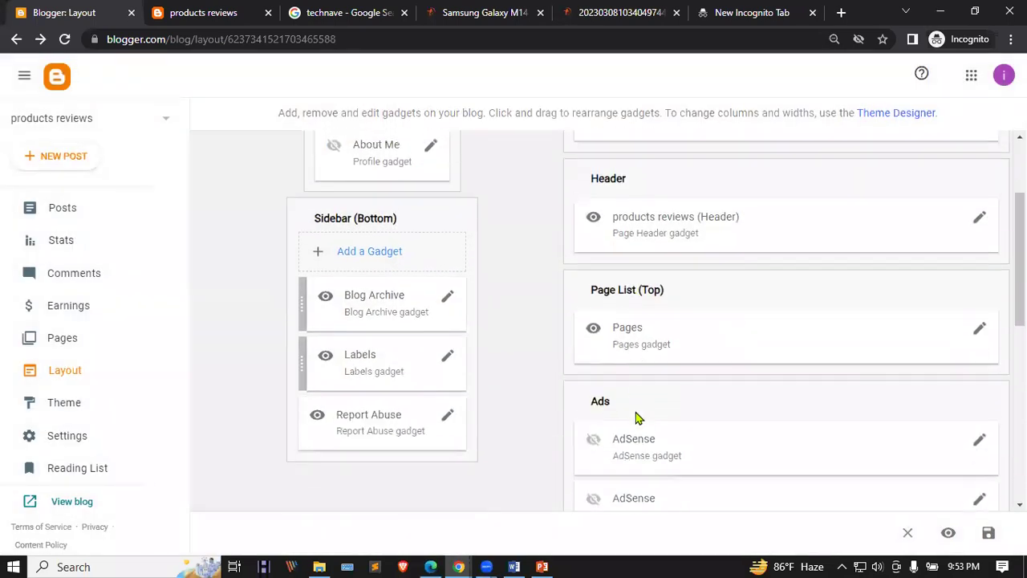
scroll(473, 313, "up", 1)
scroll(770, 377, "down", 5)
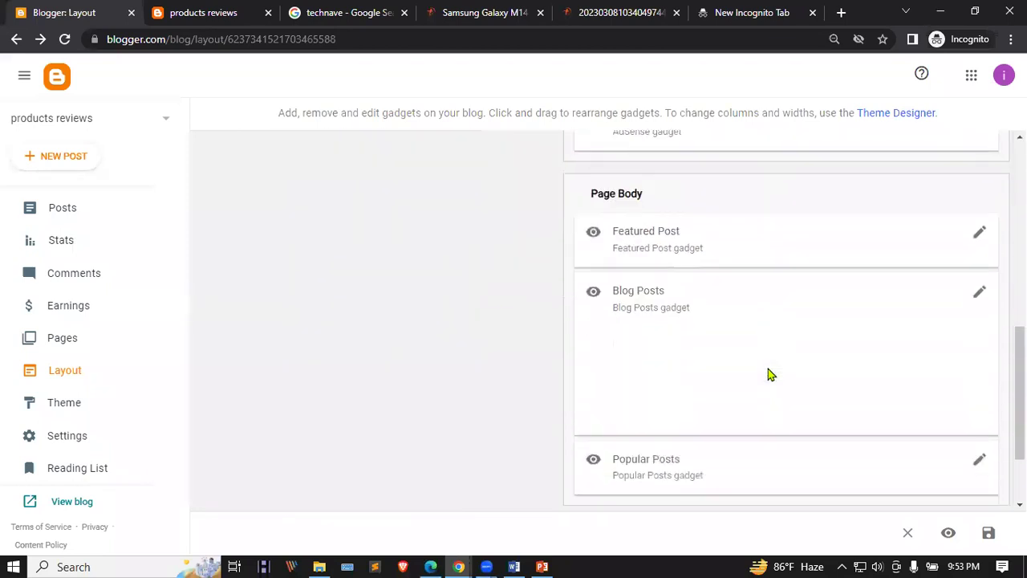
scroll(724, 442, "down", 1)
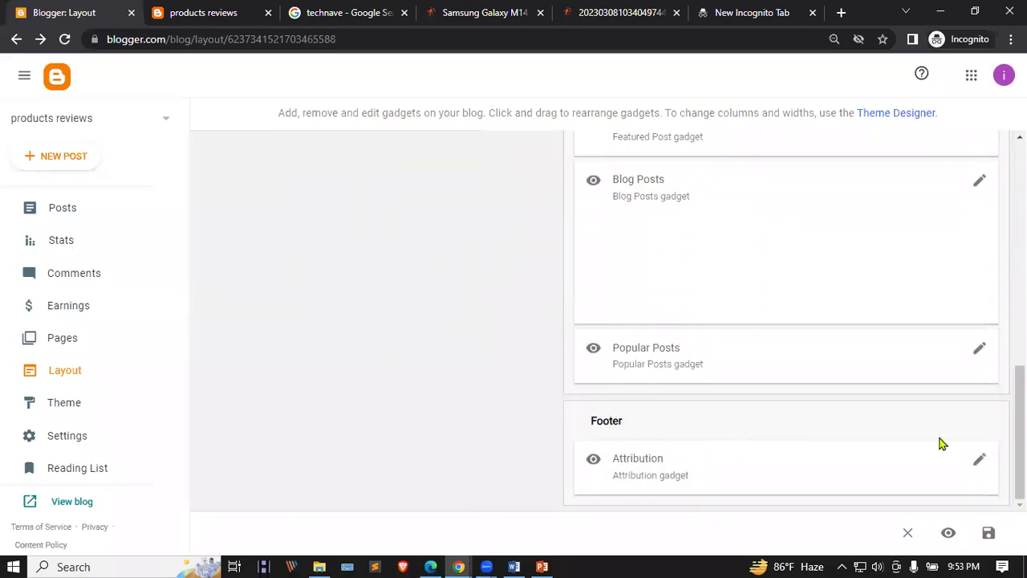
left_click(977, 460)
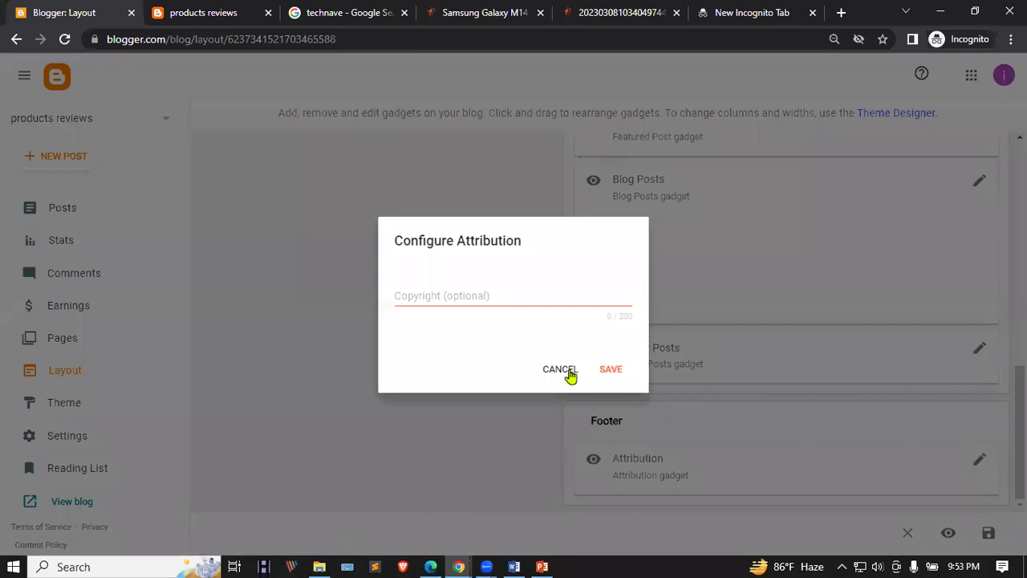
left_click(568, 372)
scroll(703, 374, "up", 10)
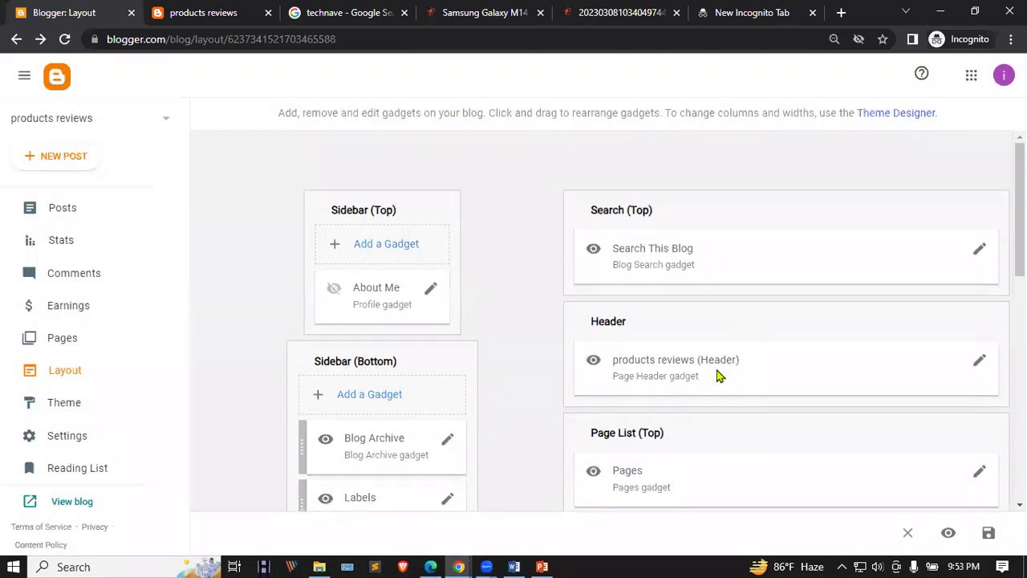
Add a Contact Form gadget titled Contact Form to the Sidebar (Bottom) section and save it
left_click(369, 396)
scroll(476, 299, "down", 2)
scroll(477, 300, "down", 5)
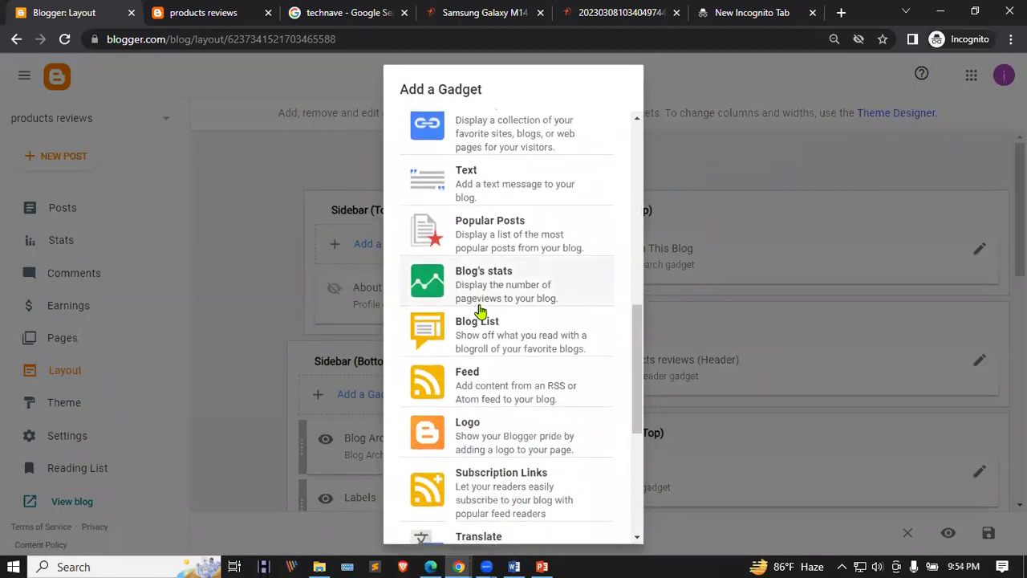
scroll(479, 310, "down", 3)
left_click(491, 353)
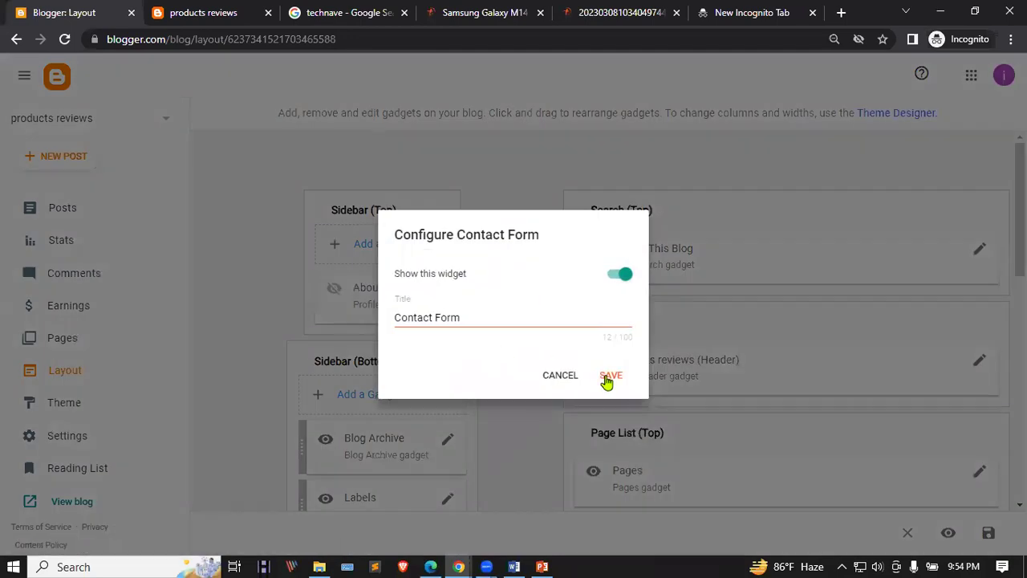
left_click(610, 376)
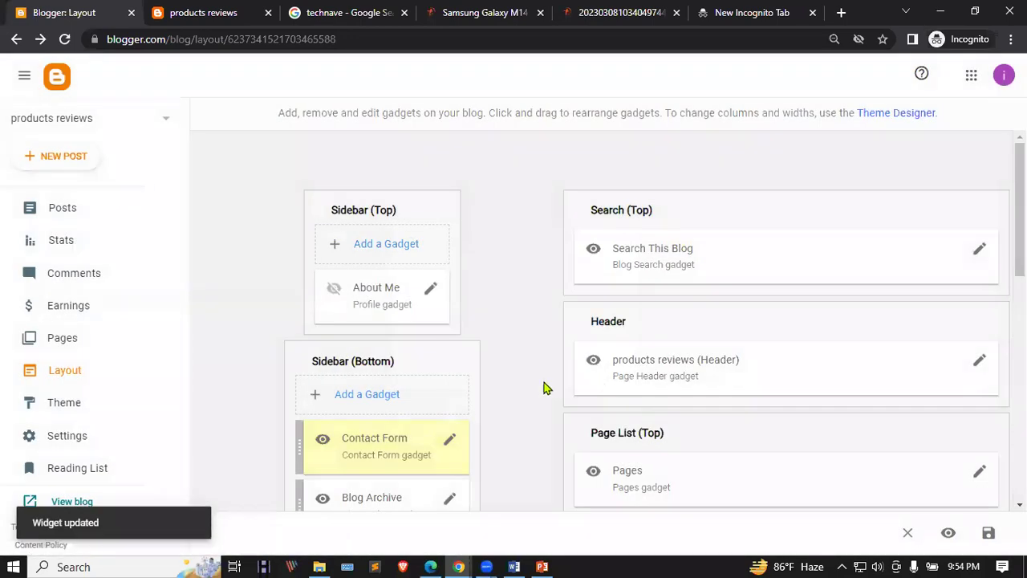
Reload the live products reviews blog and check the contact form's name, email and message fields in its sidebar menu
left_click(200, 13)
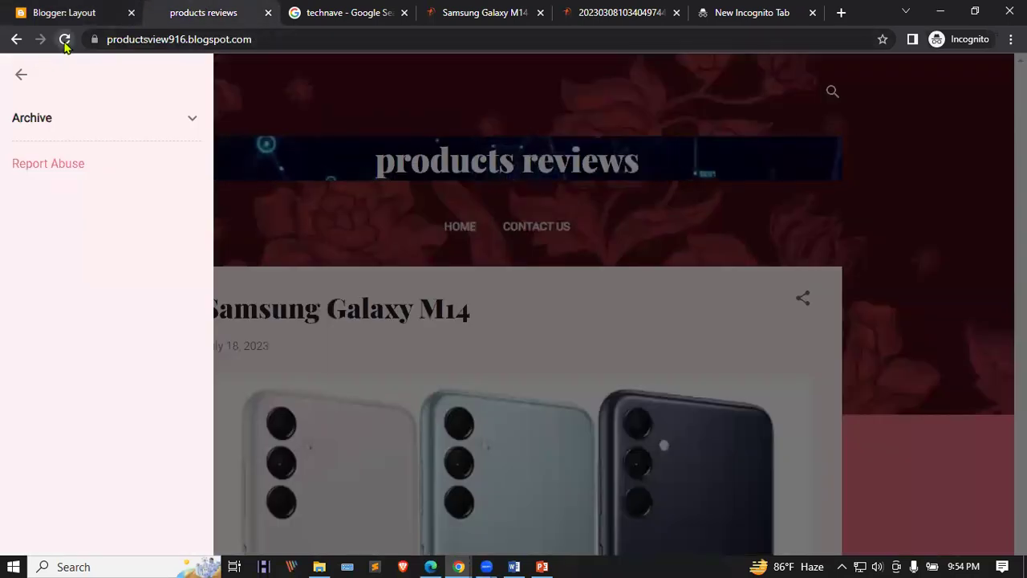
left_click(64, 39)
left_click(180, 89)
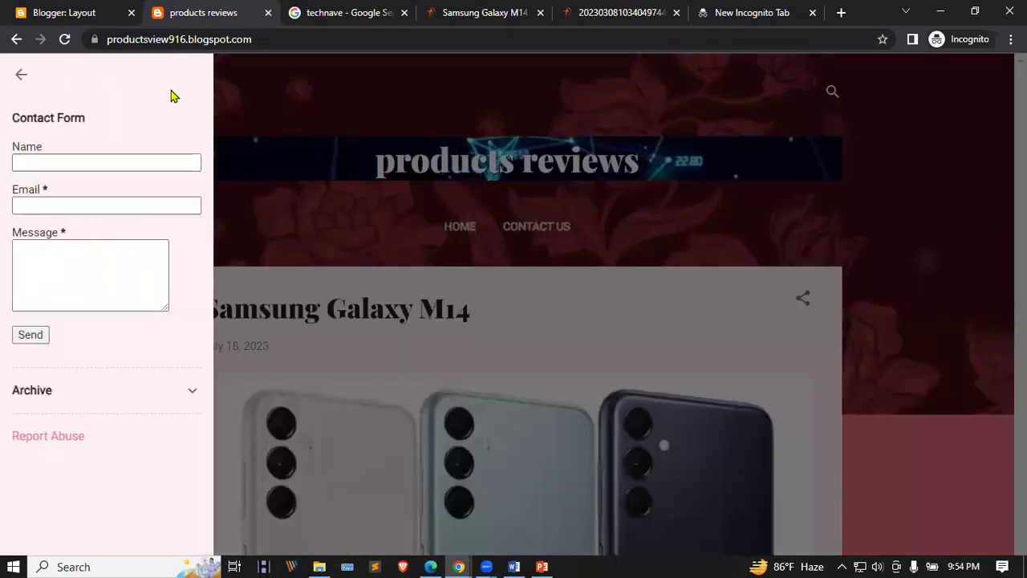
left_click(46, 164)
left_click(51, 206)
left_click(83, 250)
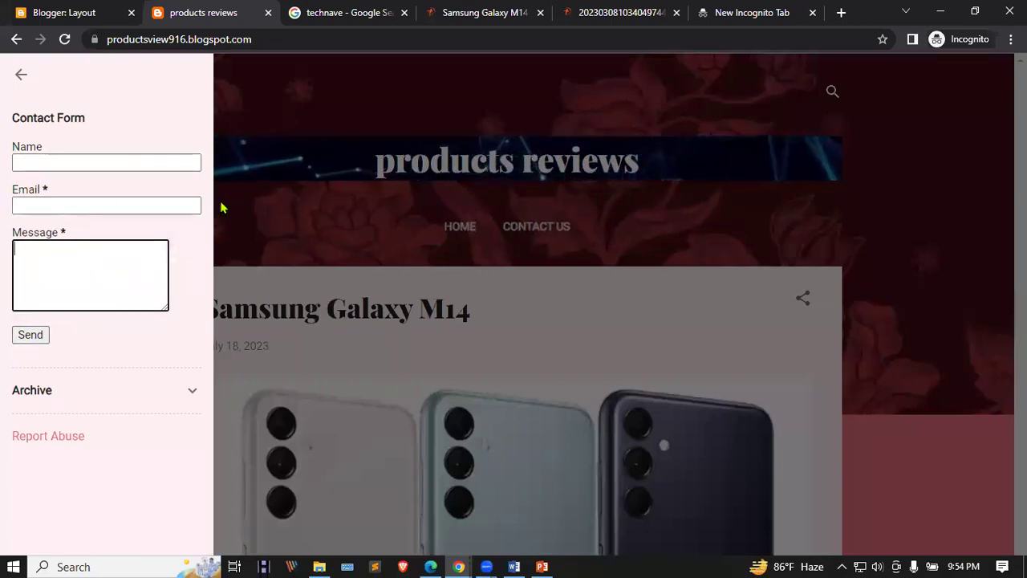
left_click(264, 115)
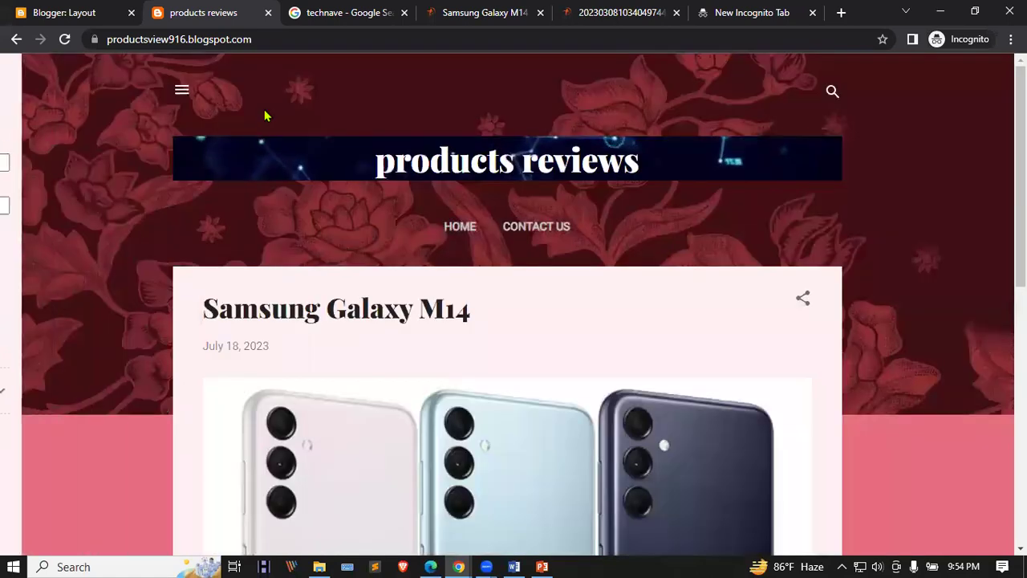
Move the Contact Form gadget from Sidebar (Bottom) via Page List (Top) into the Page Body section, above Featured Post
left_click(89, 10)
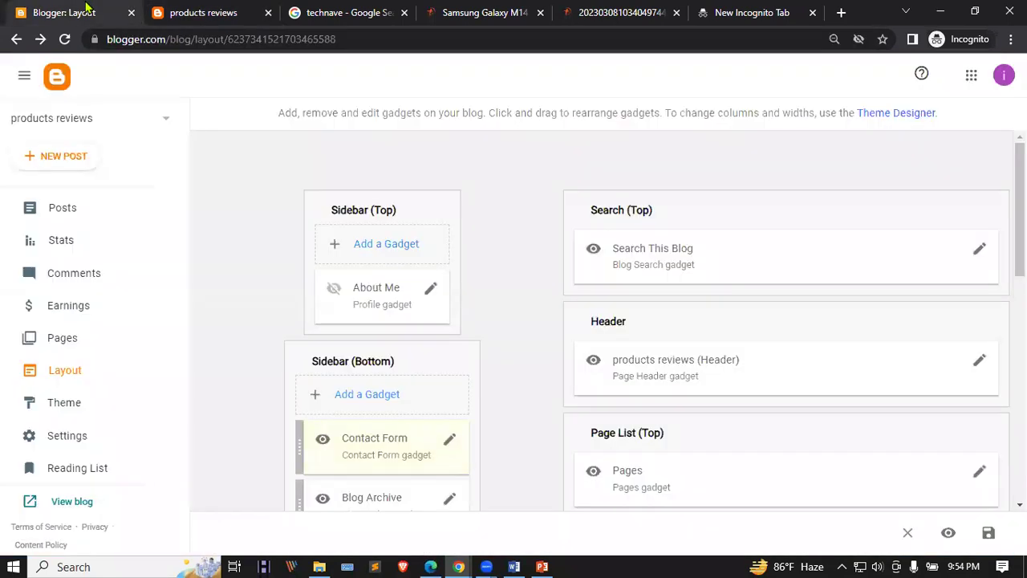
scroll(891, 358, "down", 5)
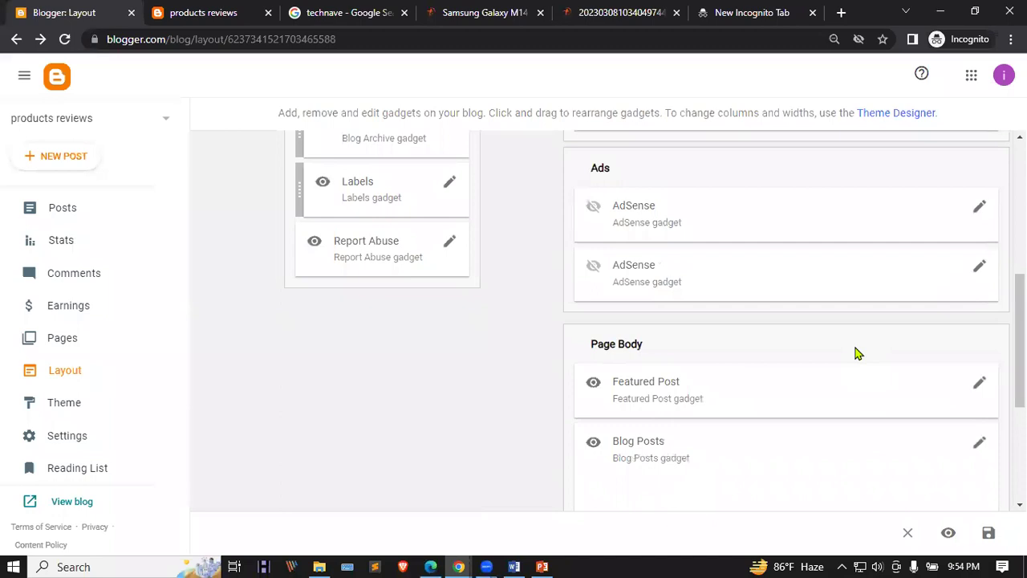
scroll(455, 340, "up", 3)
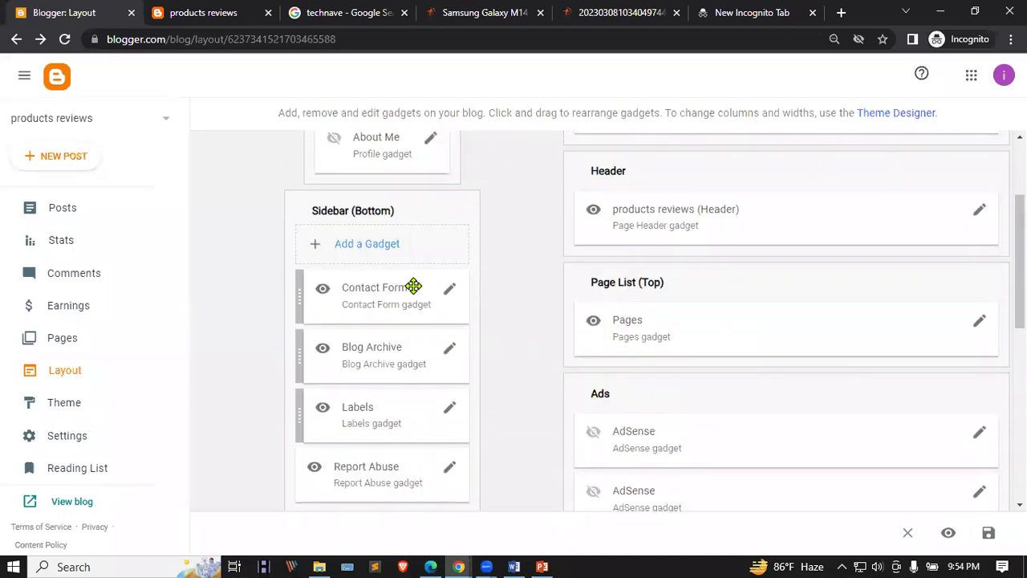
scroll(413, 286, "up", 2)
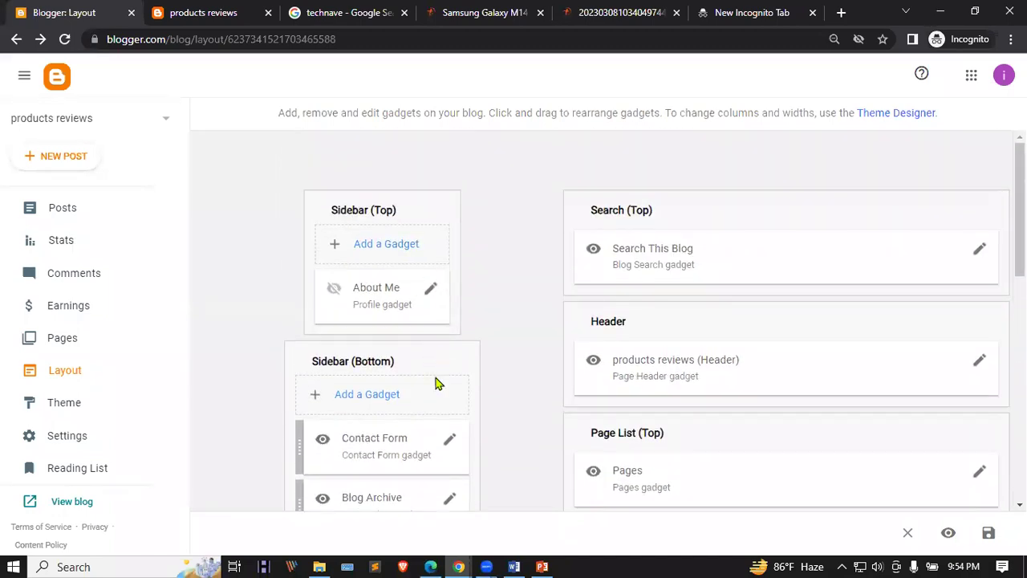
left_click_drag(413, 444, 781, 475)
scroll(775, 409, "down", 4)
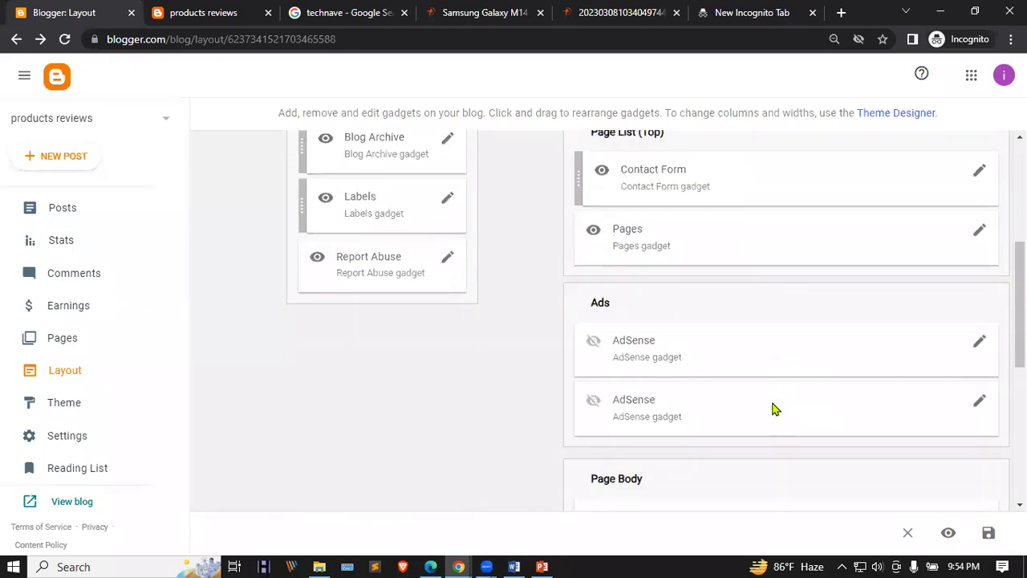
left_click_drag(708, 170, 709, 431)
scroll(720, 369, "down", 5)
scroll(723, 451, "up", 4)
scroll(704, 361, "down", 4)
scroll(704, 362, "up", 2)
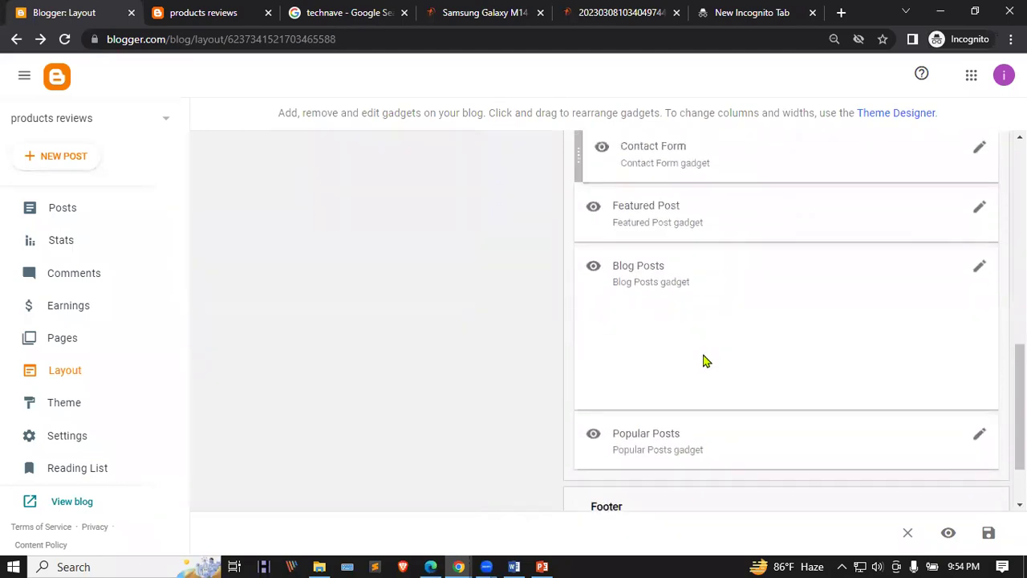
Move the Contact Form gadget from Page Body to the Footer section above Attribution and save the layout
left_click_drag(695, 213, 699, 465)
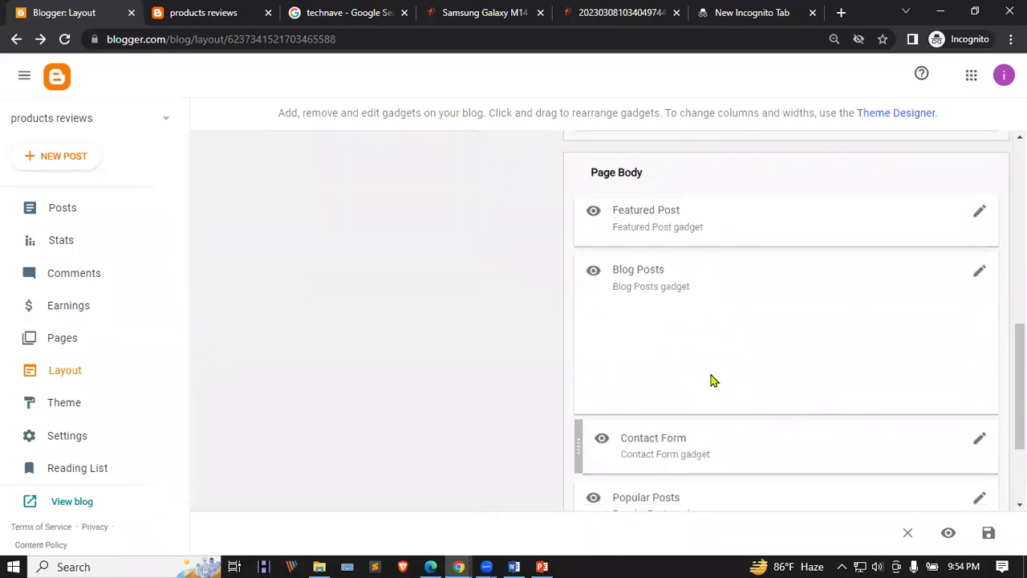
scroll(714, 381, "down", 2)
left_click_drag(716, 298, 716, 419)
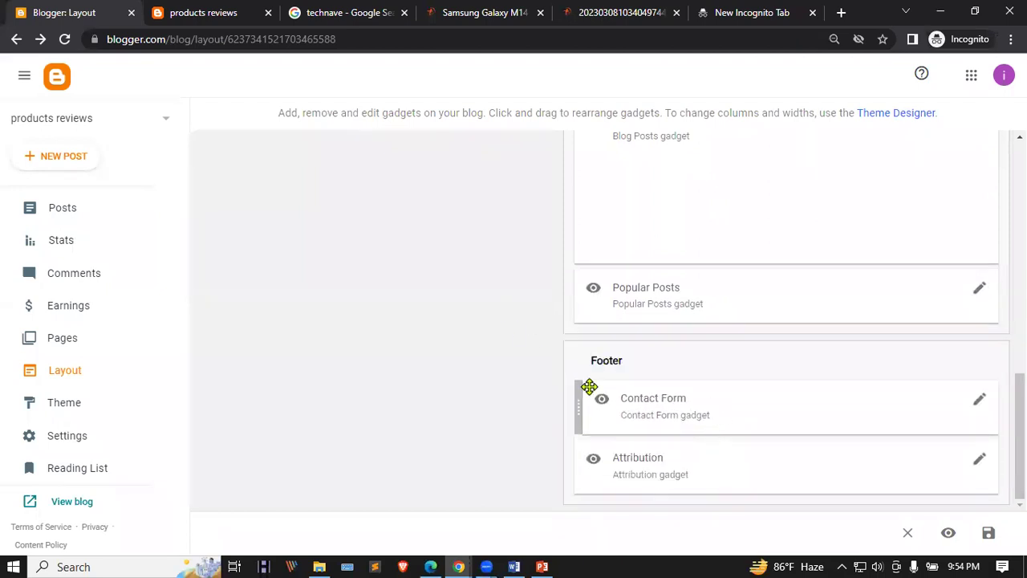
left_click(989, 535)
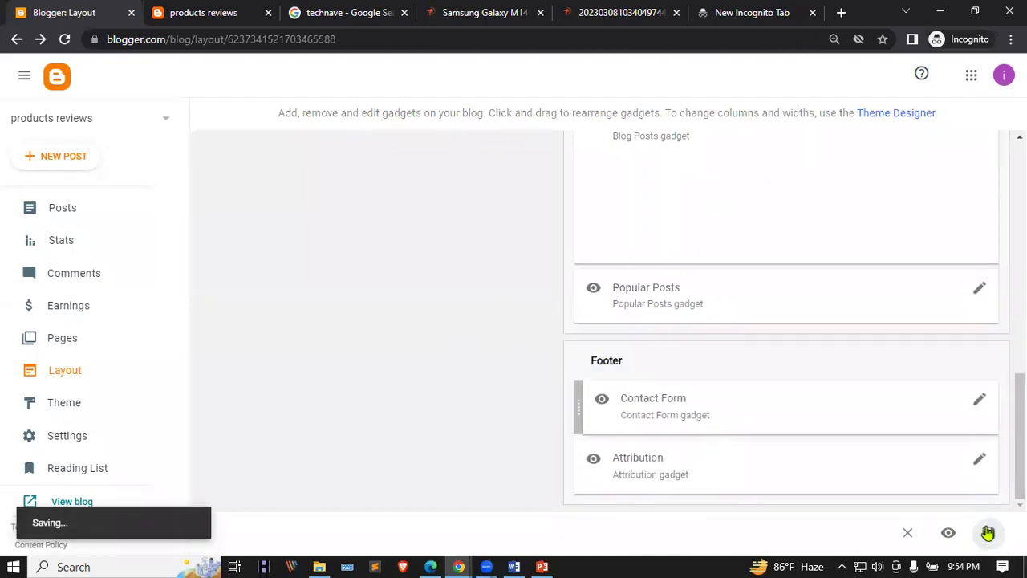
Reload the live products reviews blog and check the contact form in its footer
left_click(225, 13)
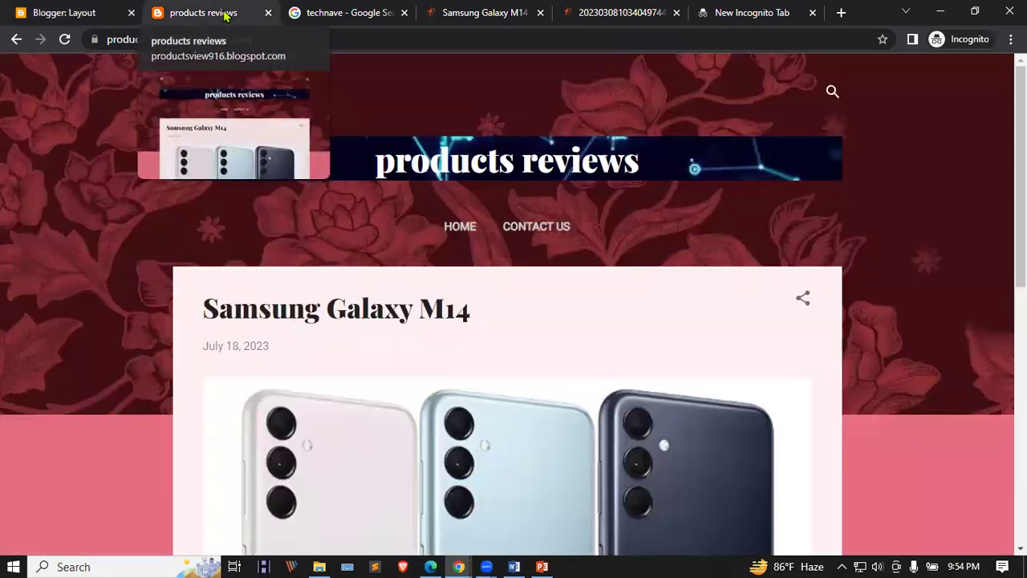
left_click(64, 40)
scroll(459, 165, "down", 15)
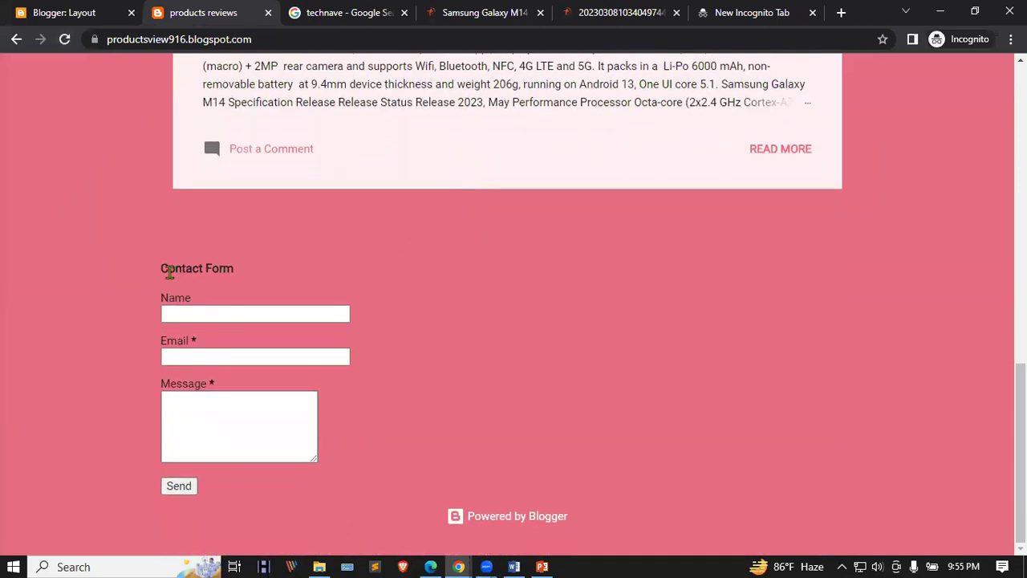
Return to the Blogger layout and add a Text gadget with an empty title and content to Sidebar (Bottom)
left_click(32, 11)
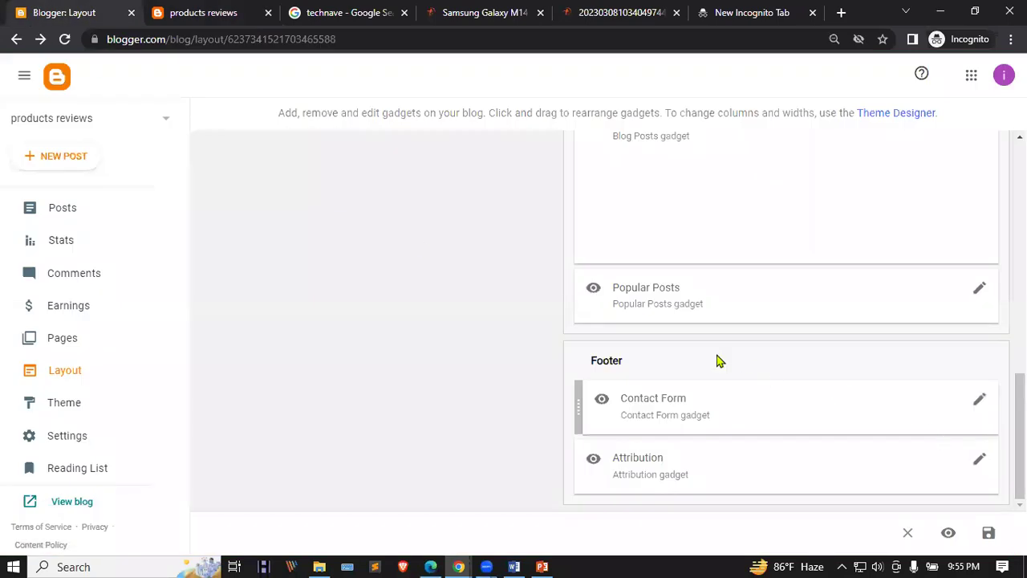
scroll(715, 360, "up", 10)
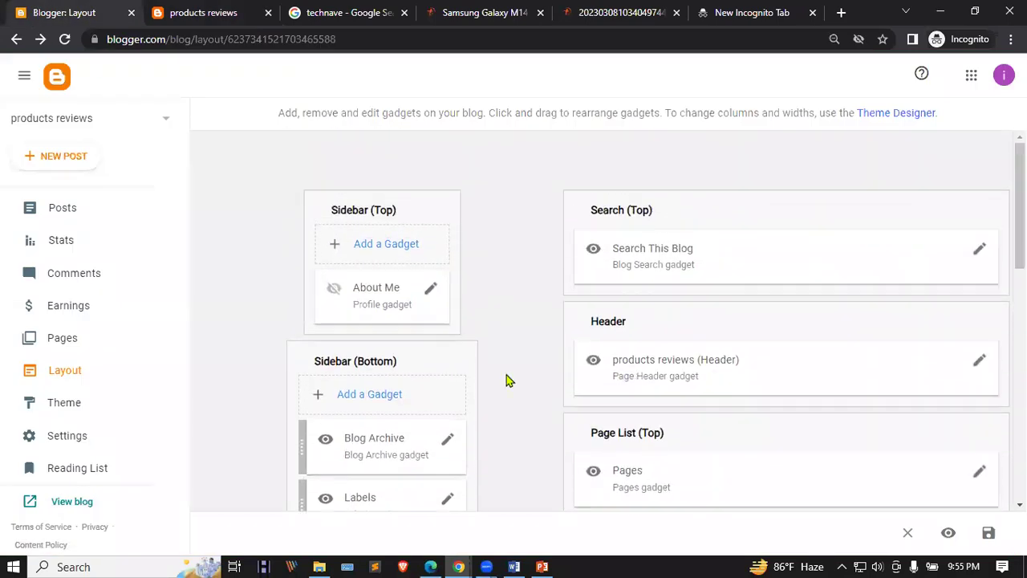
scroll(498, 379, "up", 3)
left_click(355, 395)
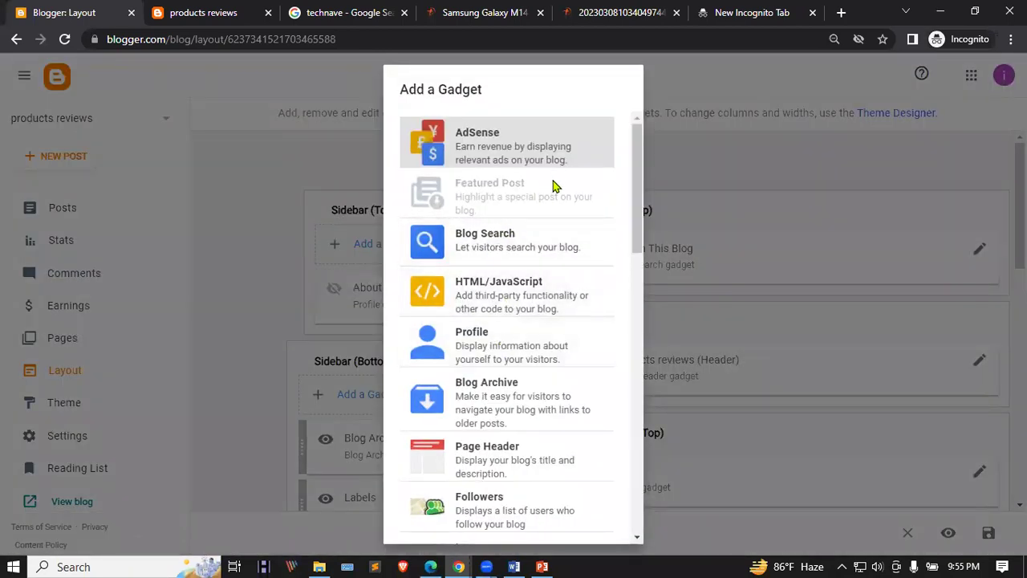
scroll(546, 201, "down", 4)
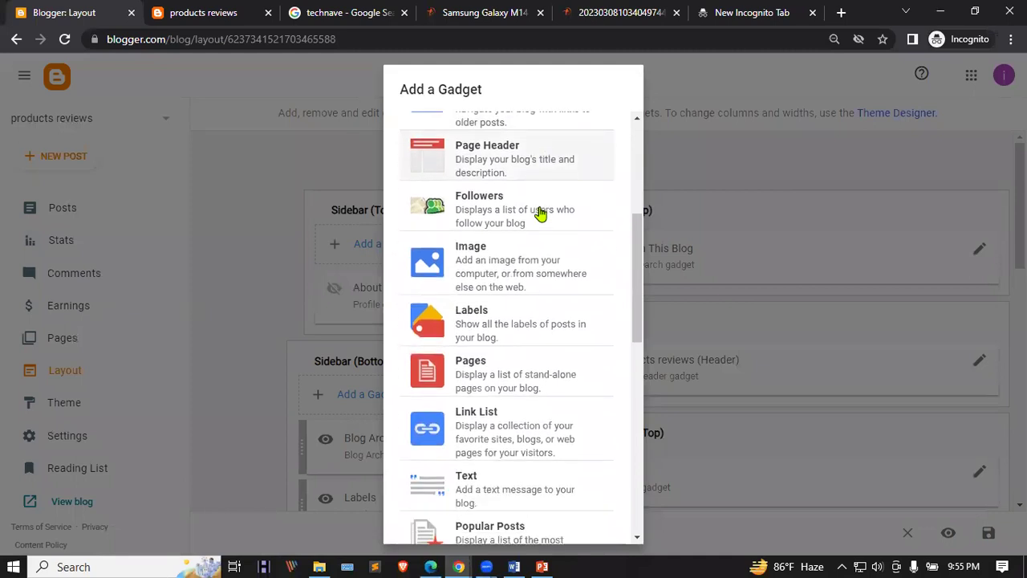
scroll(541, 212, "down", 1)
scroll(531, 349, "down", 1)
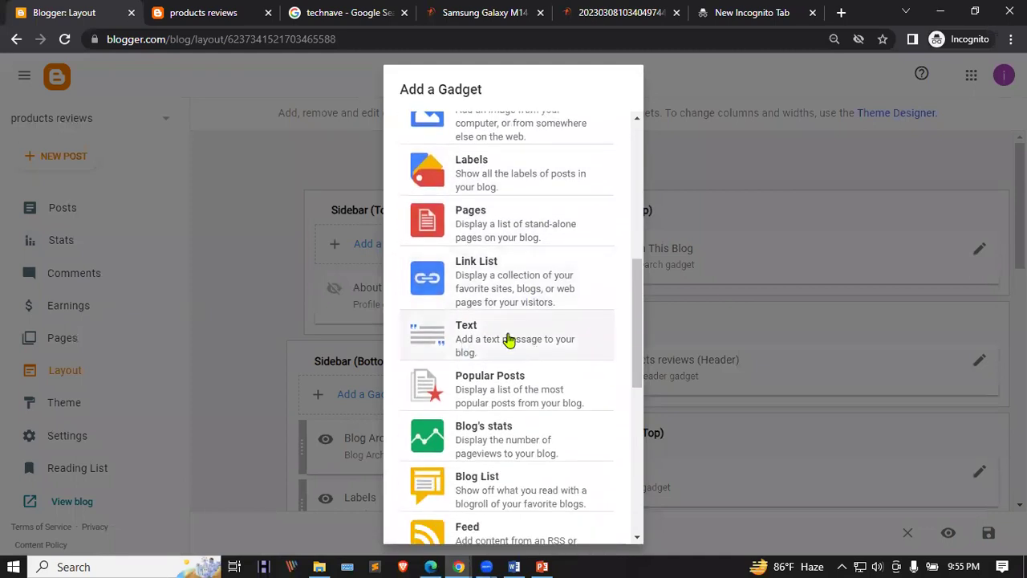
left_click(509, 340)
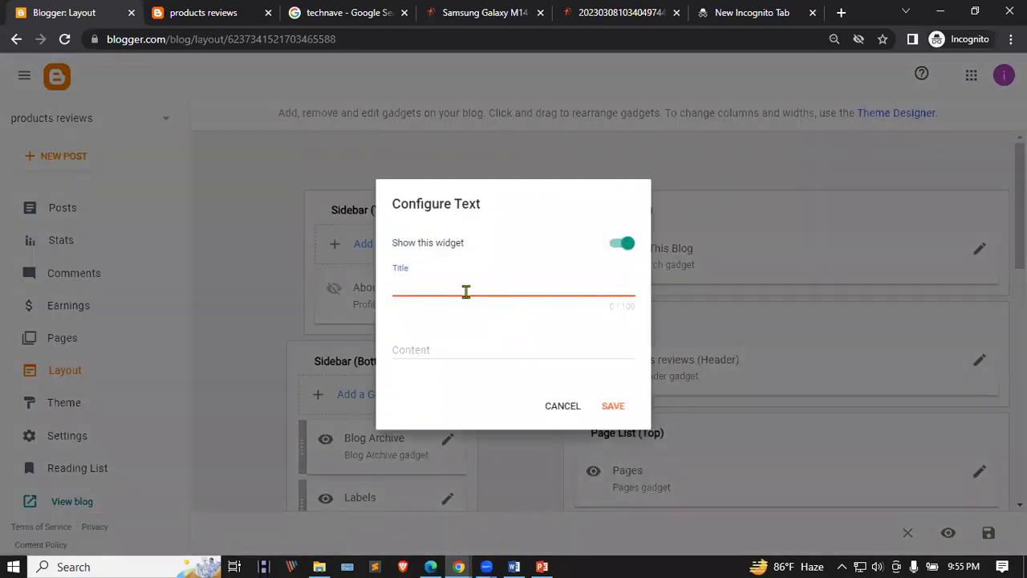
left_click(473, 353)
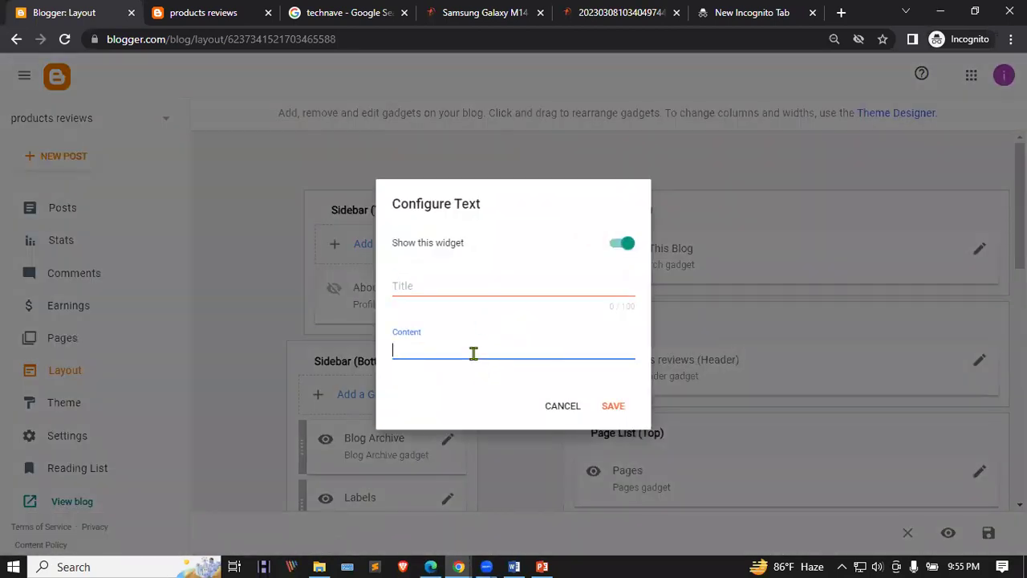
left_click(613, 408)
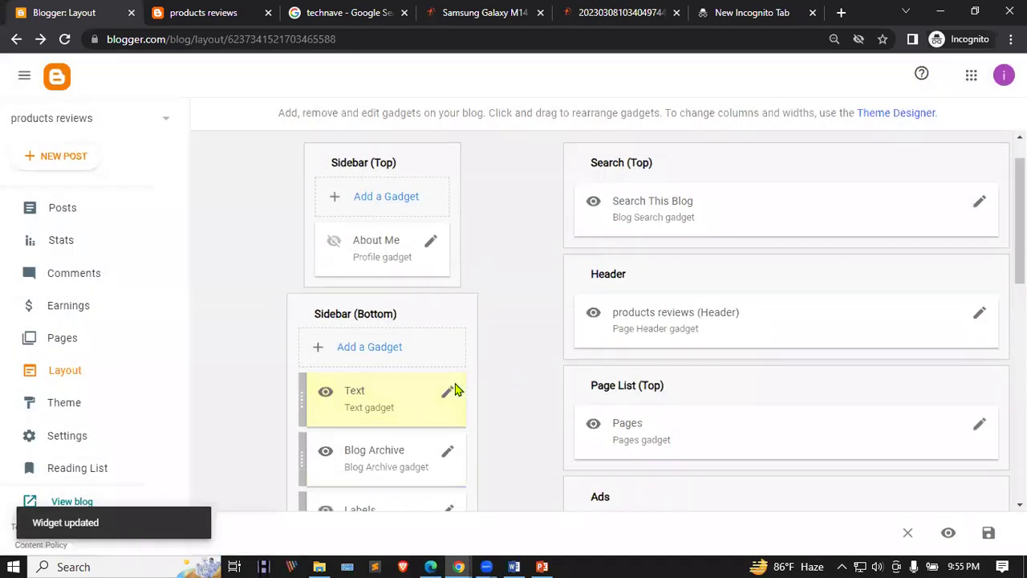
Move the Text gadget from Sidebar (Bottom) via Ads into the Page Body section above Featured Post and save the layout
scroll(406, 344, "up", 2)
scroll(623, 374, "down", 3)
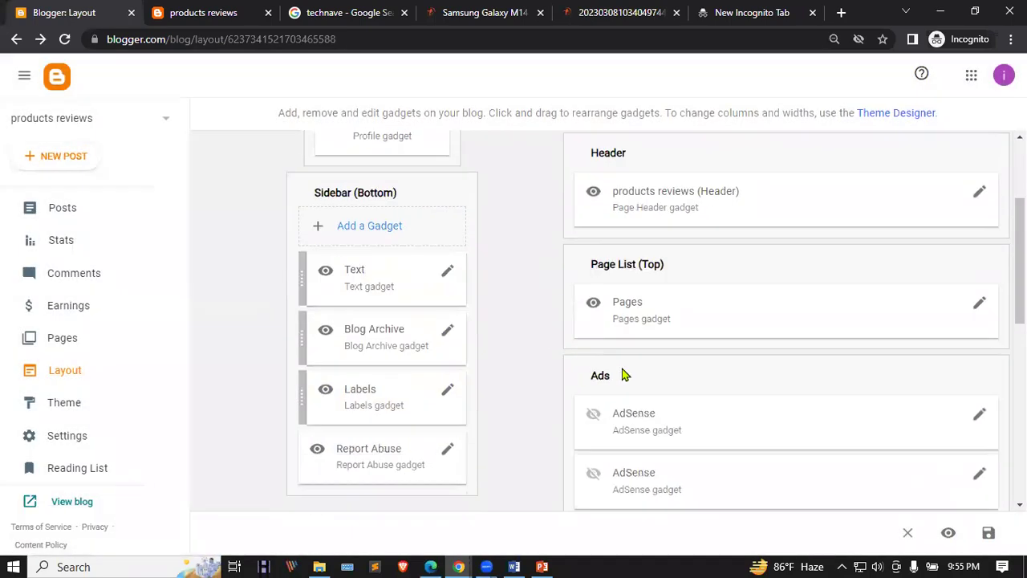
scroll(664, 354, "down", 2)
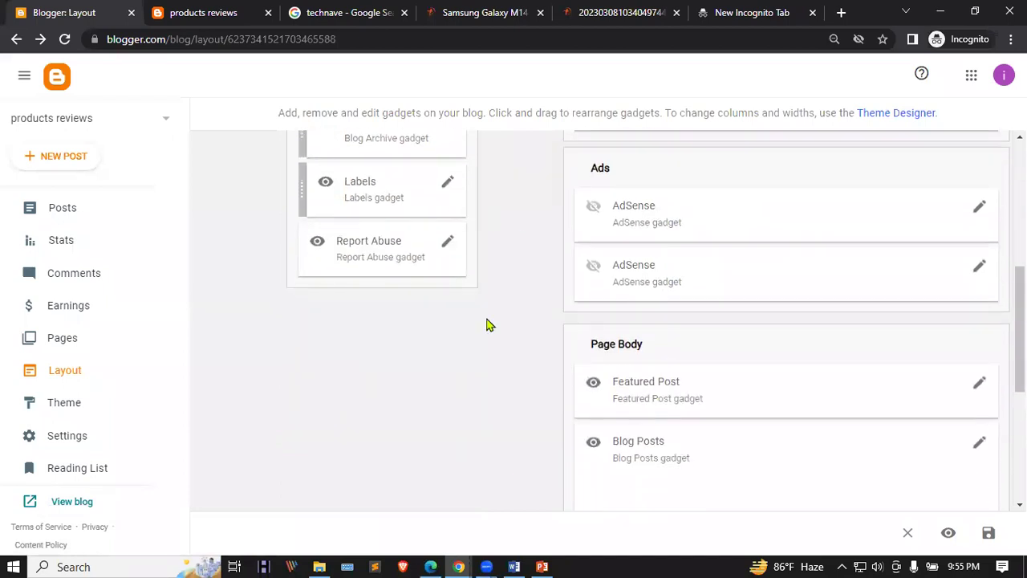
scroll(490, 325, "up", 2)
scroll(450, 401, "up", 3)
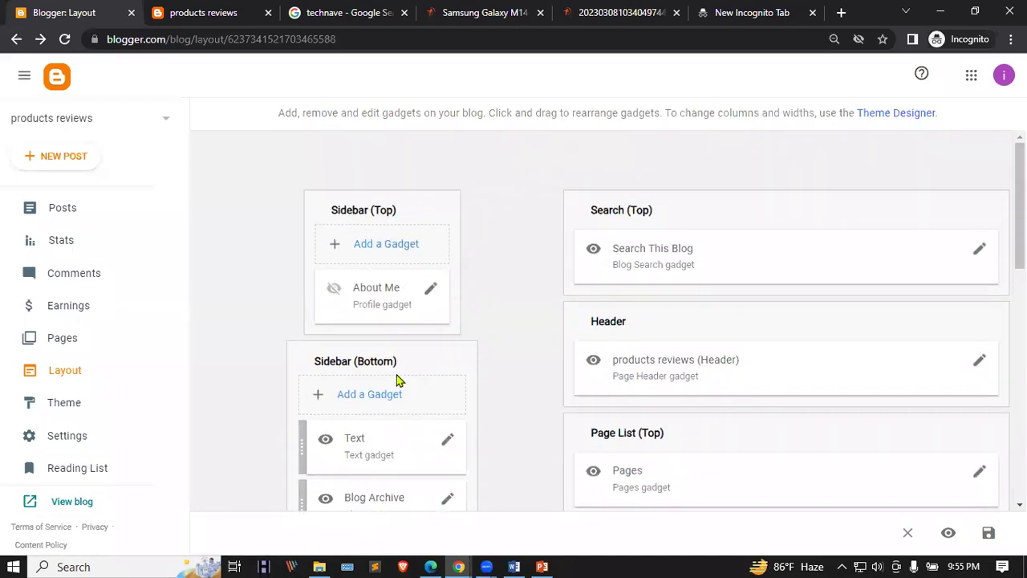
scroll(396, 380, "down", 2)
left_click_drag(351, 301, 722, 471)
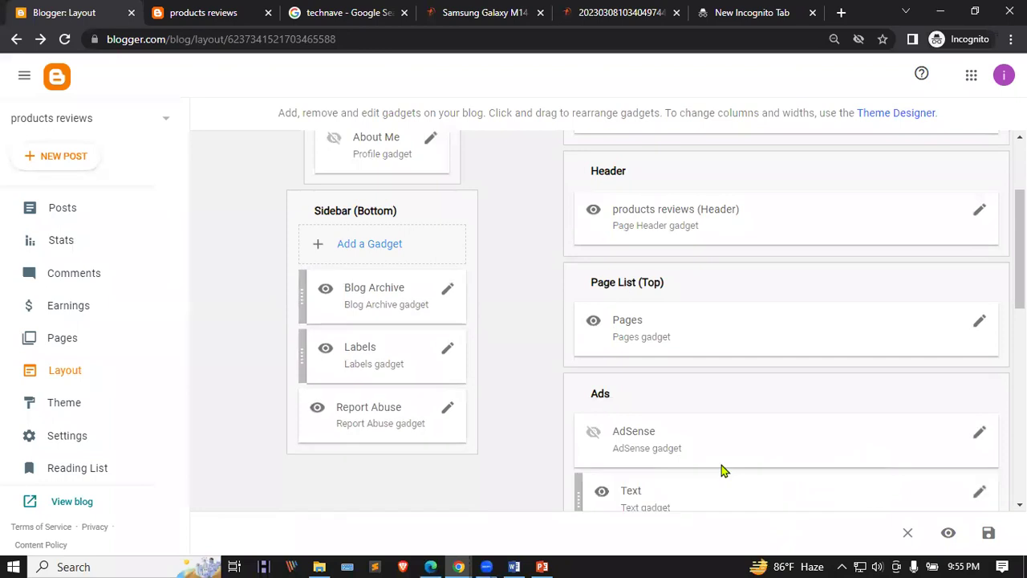
scroll(721, 427, "down", 3)
left_click_drag(692, 264, 704, 370)
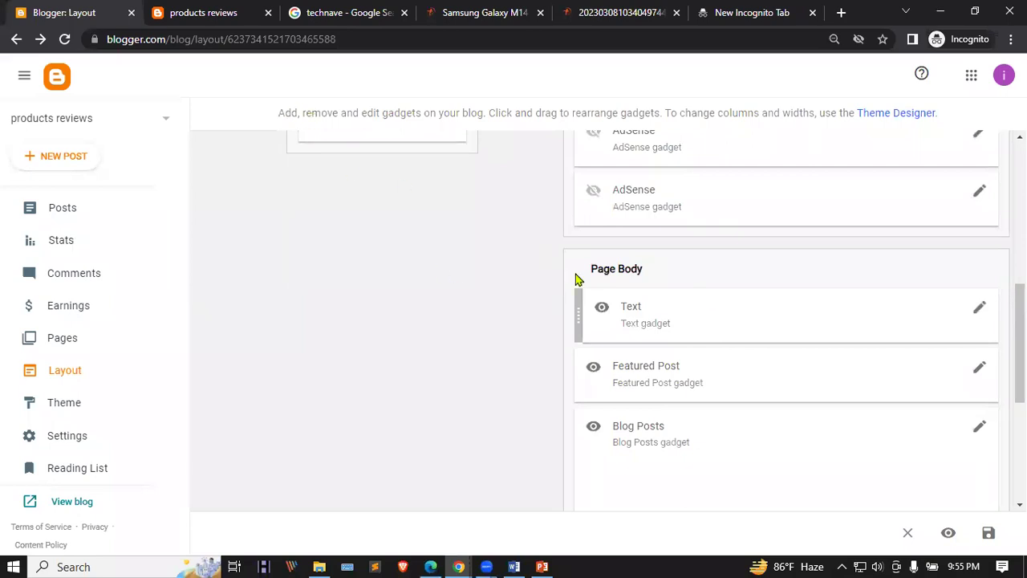
left_click(202, 9)
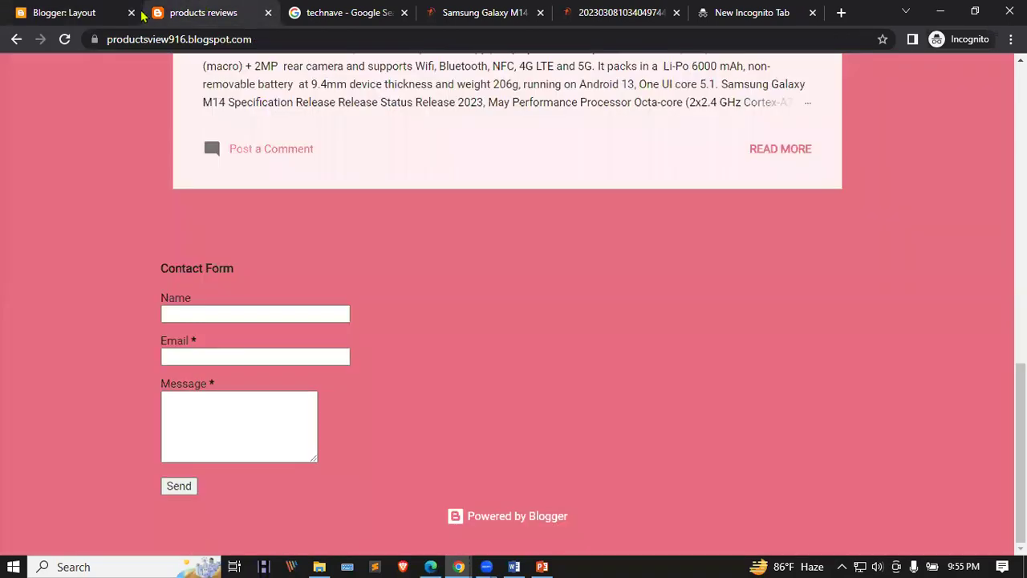
left_click(71, 12)
left_click(991, 535)
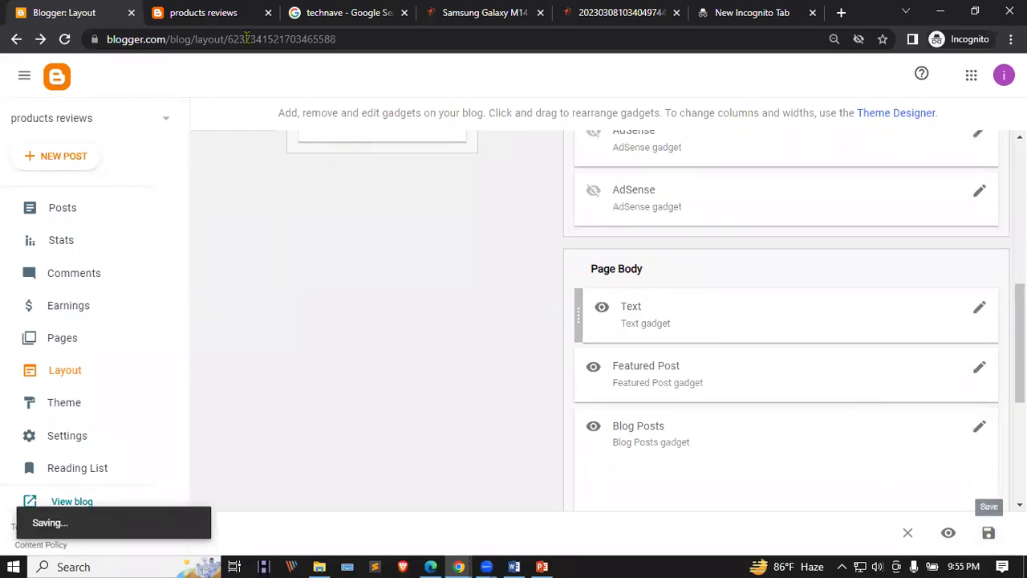
Reload the live products reviews blog and check the area above the Samsung Galaxy M14 post for the Text gadget
left_click(192, 12)
left_click(64, 39)
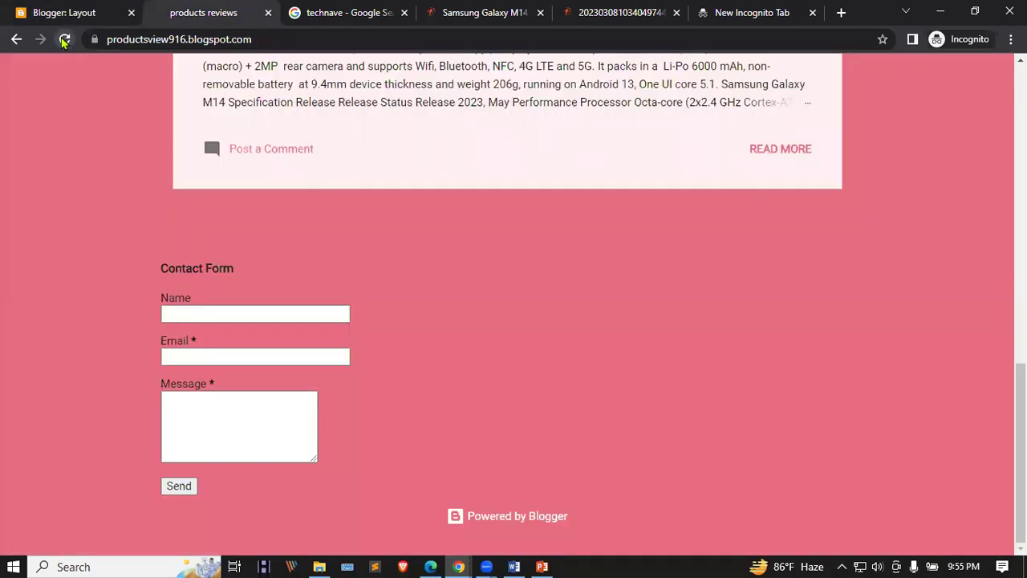
scroll(472, 379, "up", 15)
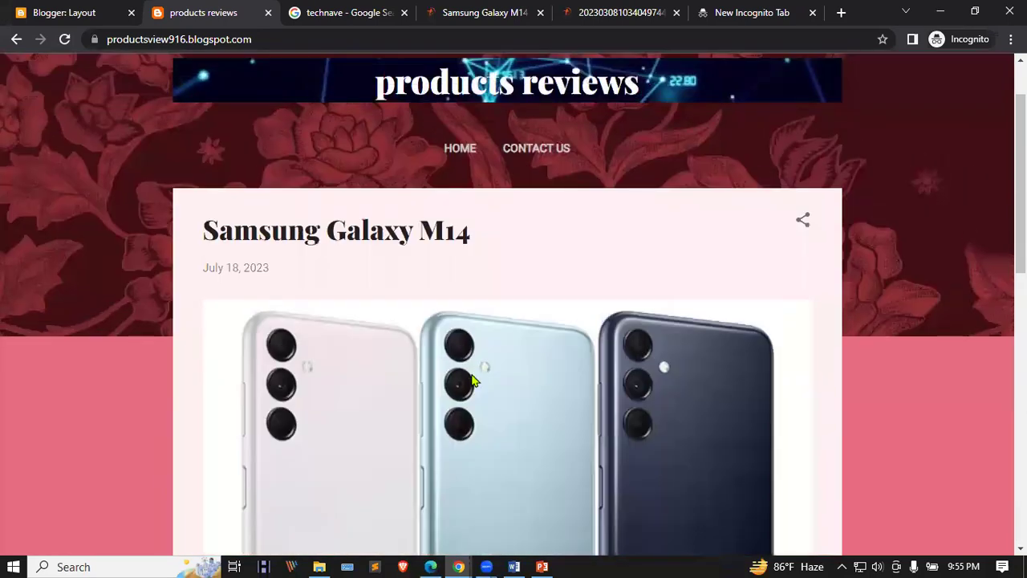
Title the Page Body Text gadget Home and copy the "What is MWC Shanghai all about?" paragraph from the TechNave Samsung Galaxy M14 page
left_click(81, 10)
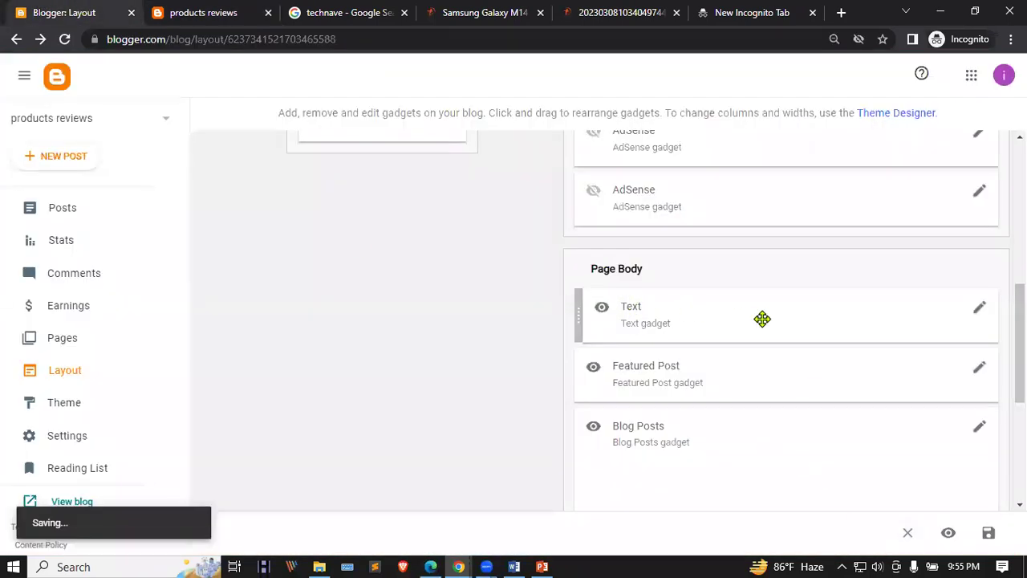
left_click(980, 309)
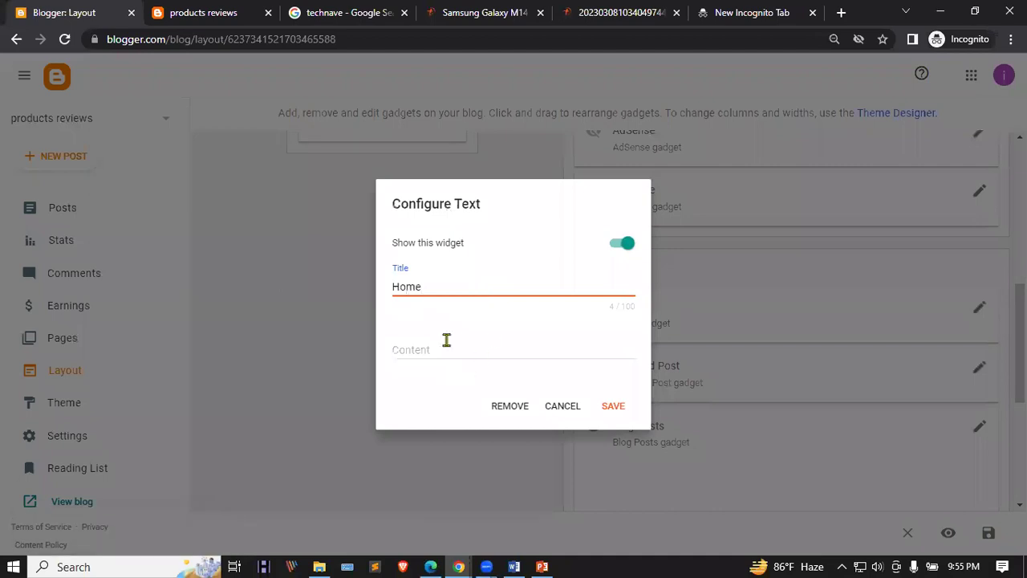
left_click(604, 10)
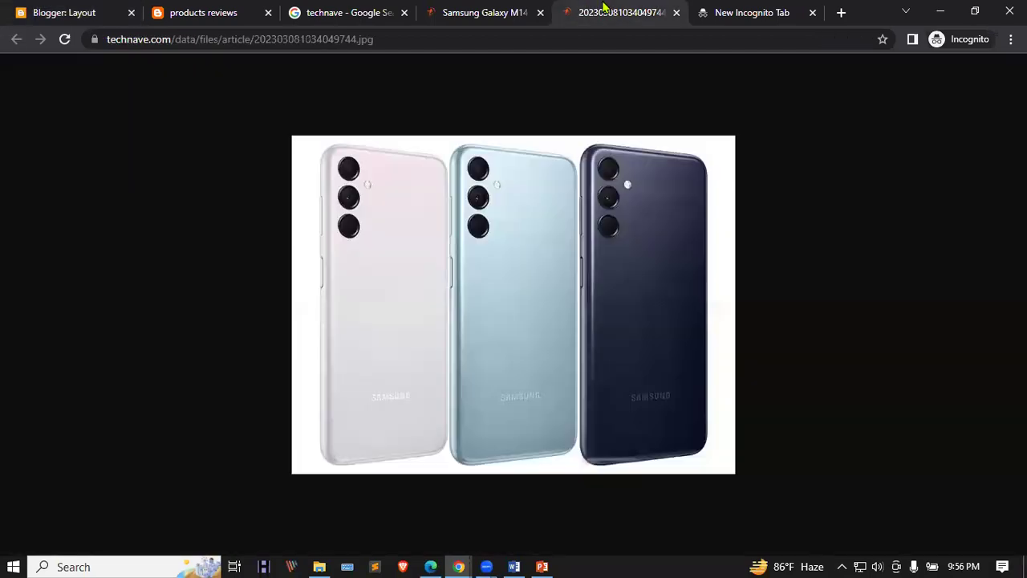
left_click(528, 9)
scroll(412, 372, "down", 10)
scroll(417, 374, "down", 1)
scroll(416, 374, "up", 2)
mouse_move(110, 314)
left_mouse_down()
mouse_move(431, 371)
mouse_move(125, 313)
left_mouse_up()
key("ctrl+c")
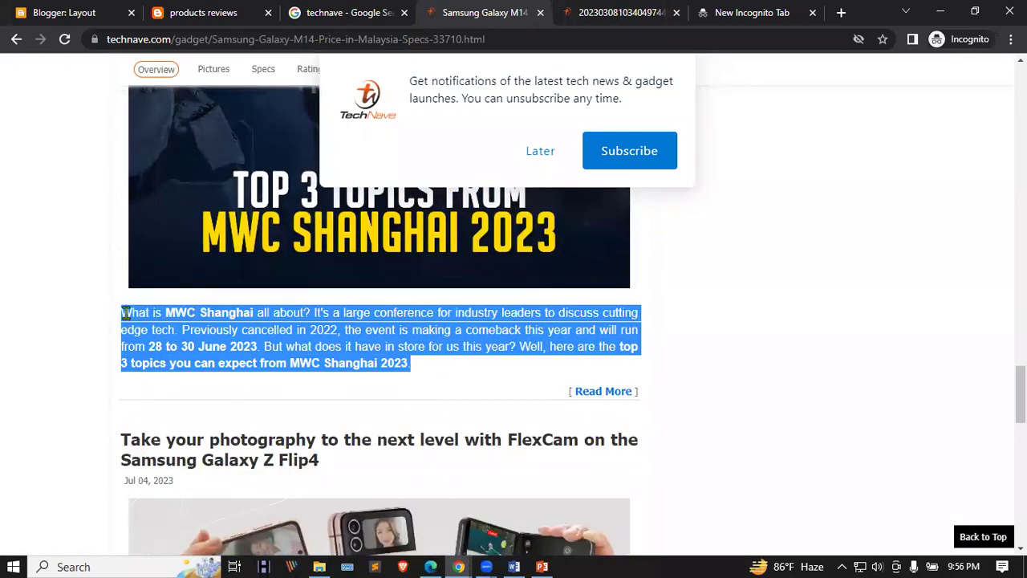
Paste the copied MWC Shanghai paragraph as the Home text gadget's content in Blogger and save the gadget
left_click(152, 10)
left_click(114, 17)
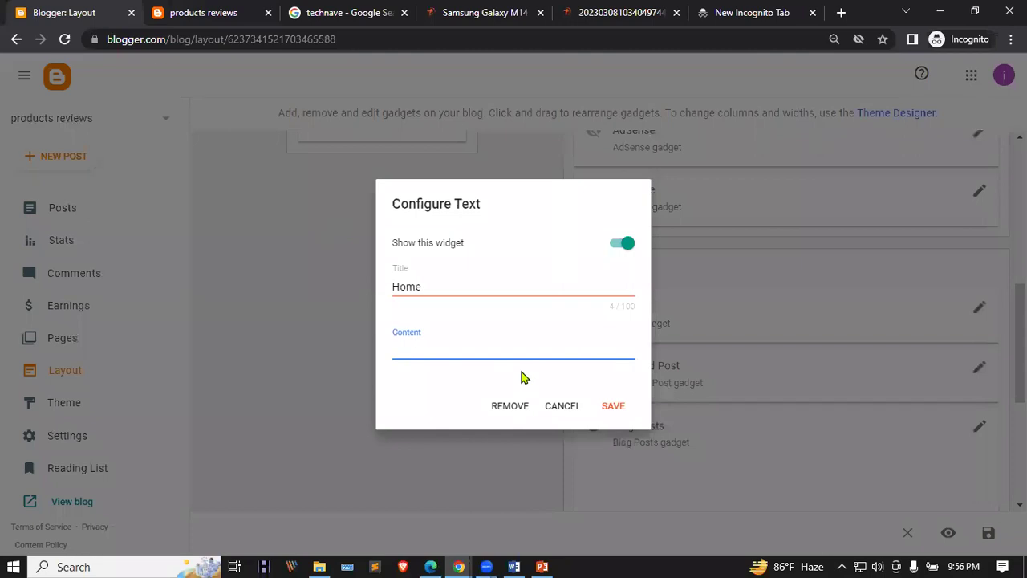
key("ctrl+v")
left_click(612, 476)
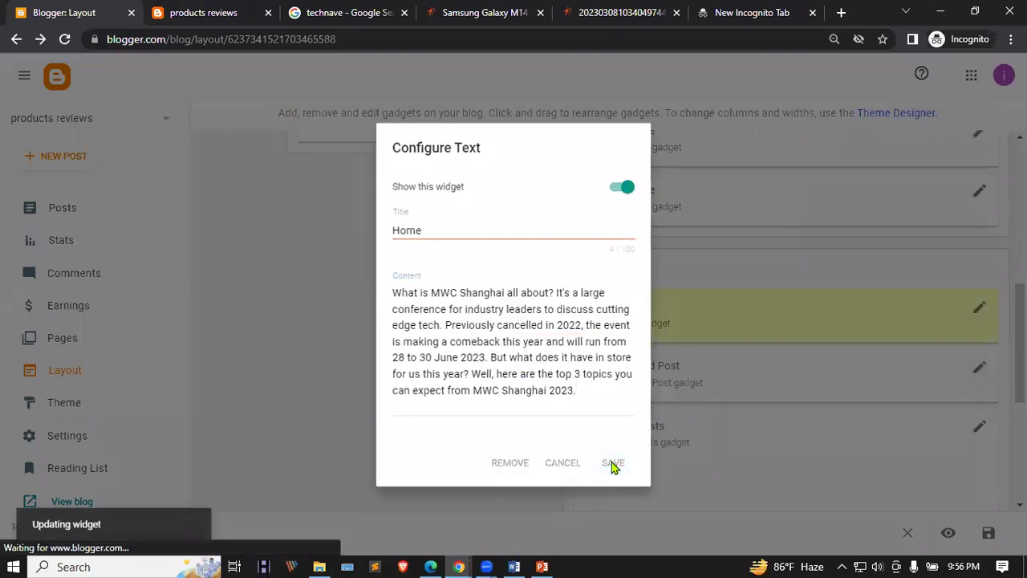
Reload the live products reviews blog and check the Home text's readability above the Samsung Galaxy M14 post
left_click(200, 12)
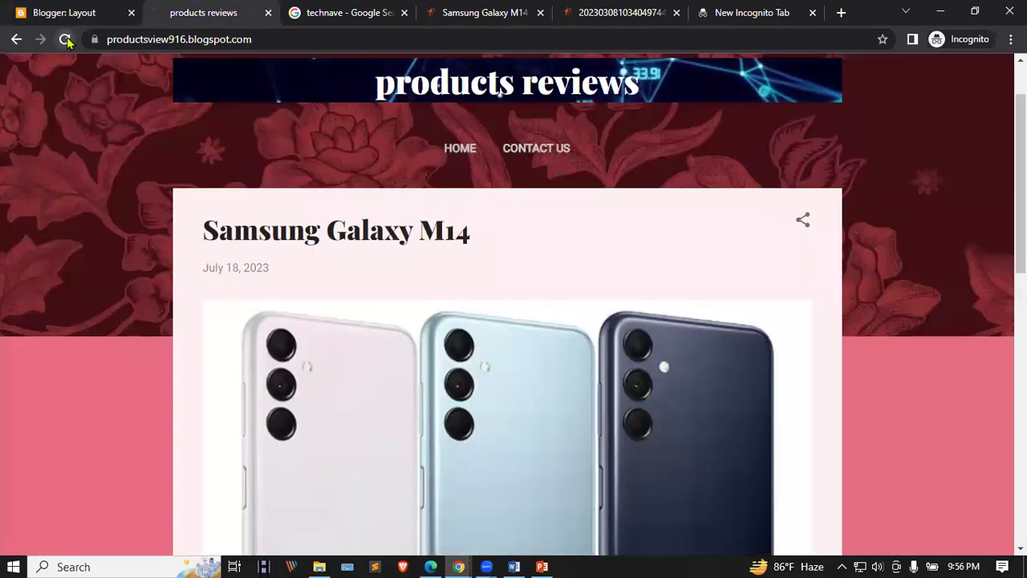
left_click(65, 38)
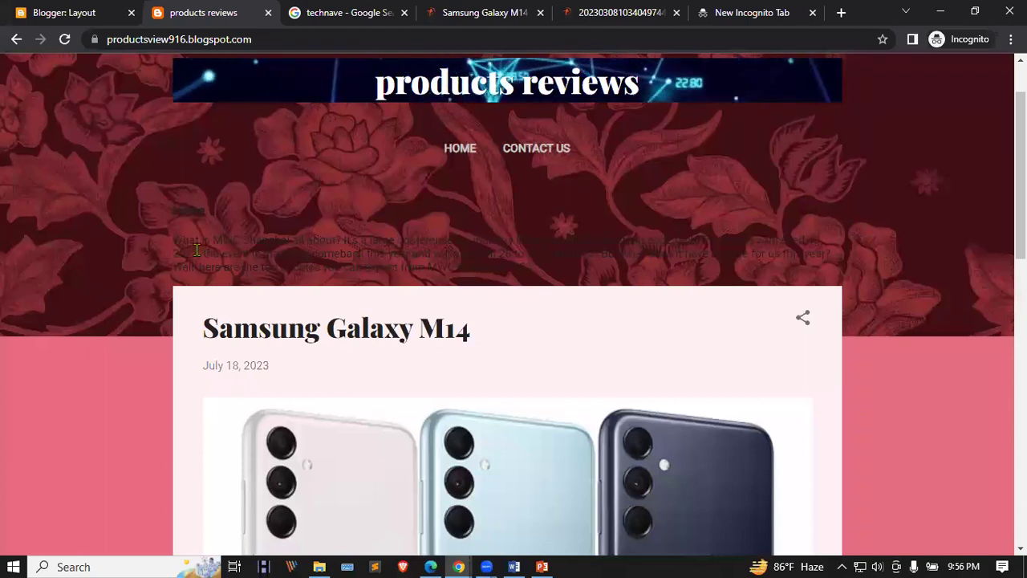
left_click_drag(685, 282, 582, 345)
left_click(581, 345)
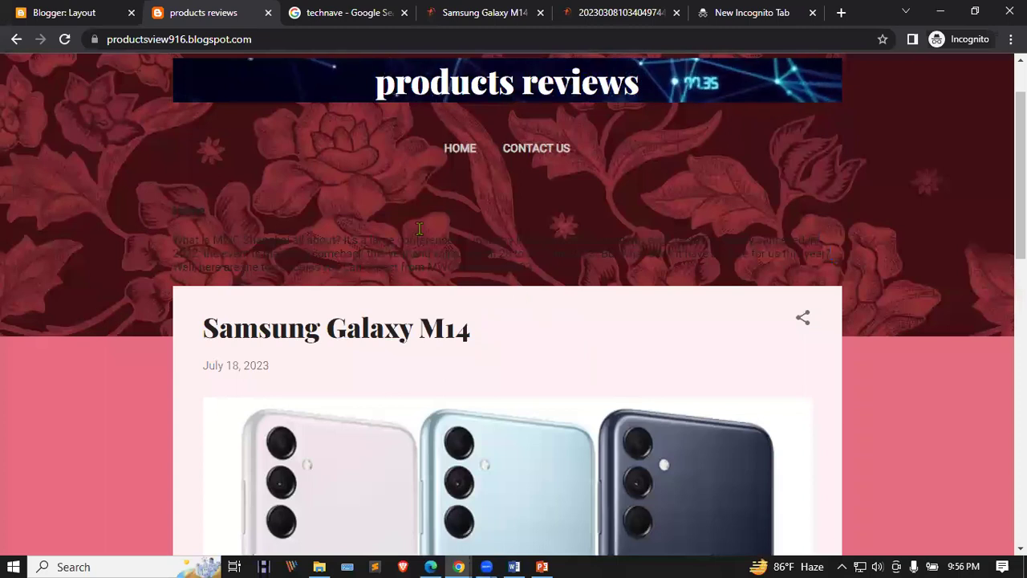
Return to Blogger and open the Theme Designer for the products reviews blog from its layout page
left_click(71, 12)
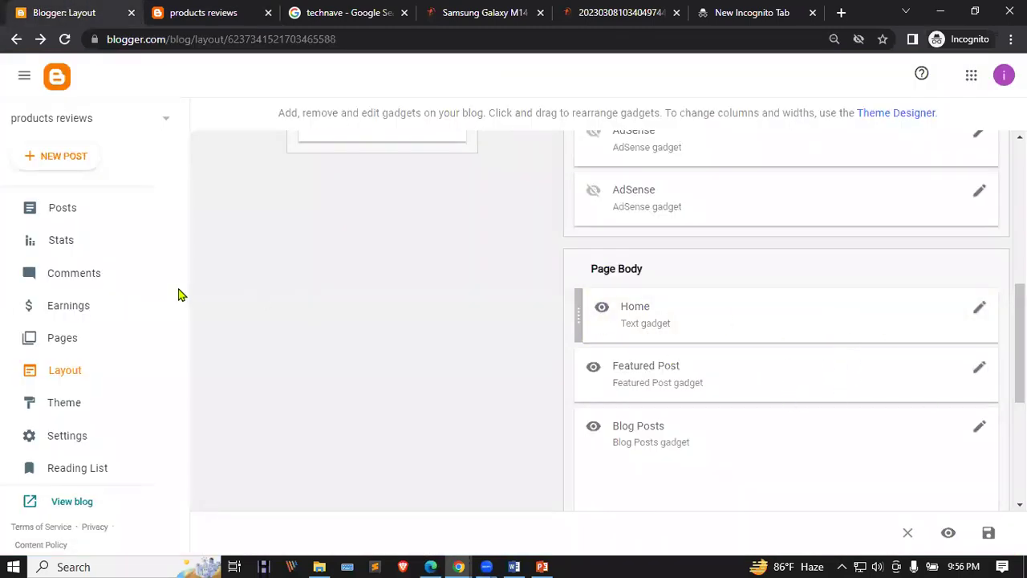
left_click(58, 407)
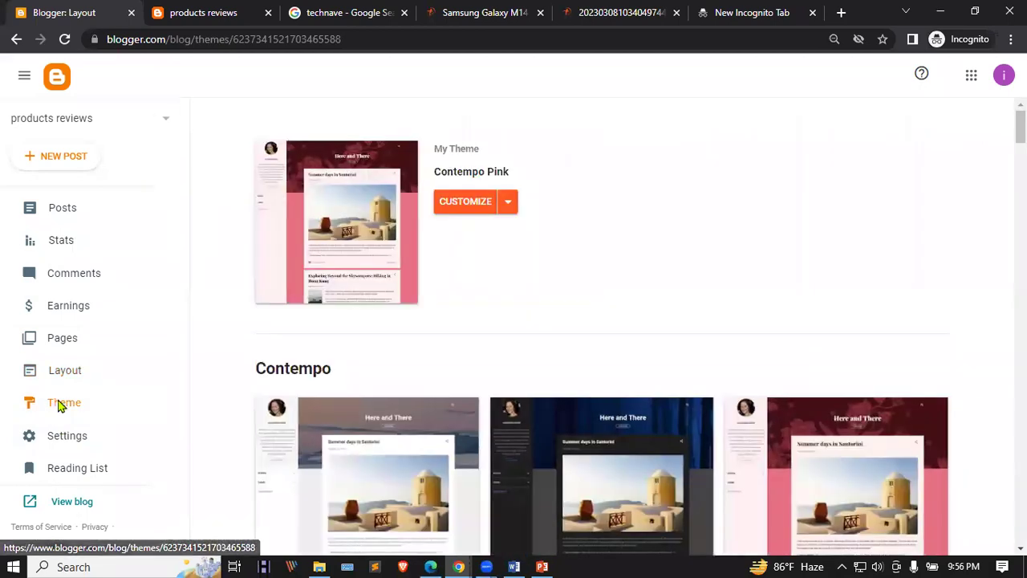
left_click(61, 375)
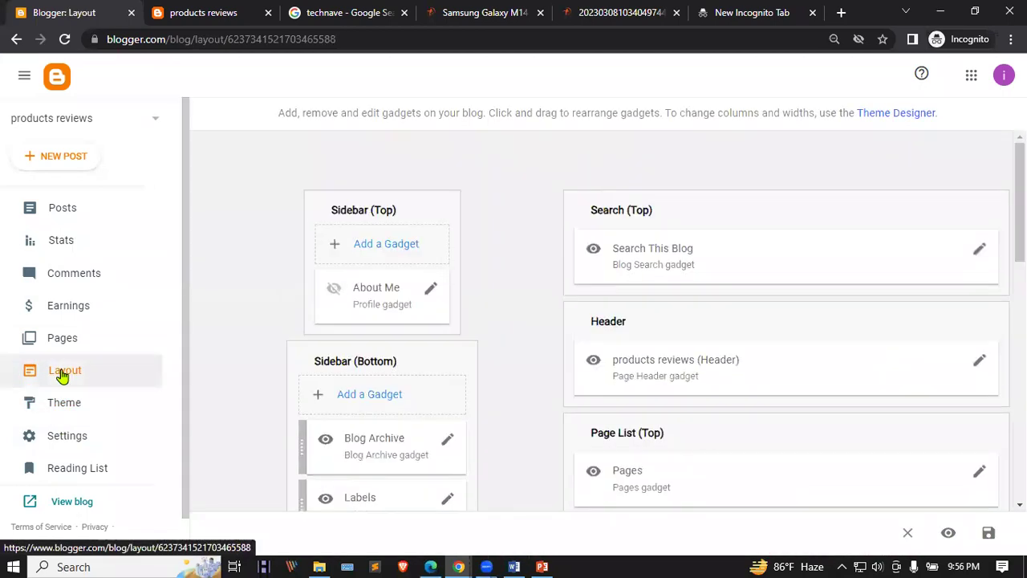
left_click(891, 114)
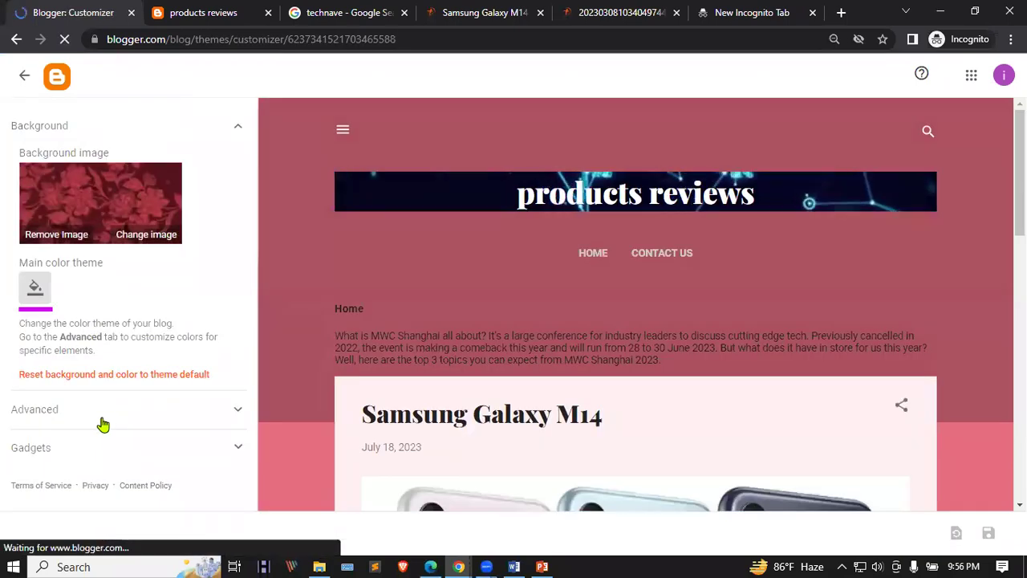
Enable Show About Me in the Theme Designer's gadget settings
left_click(99, 419)
left_click(78, 468)
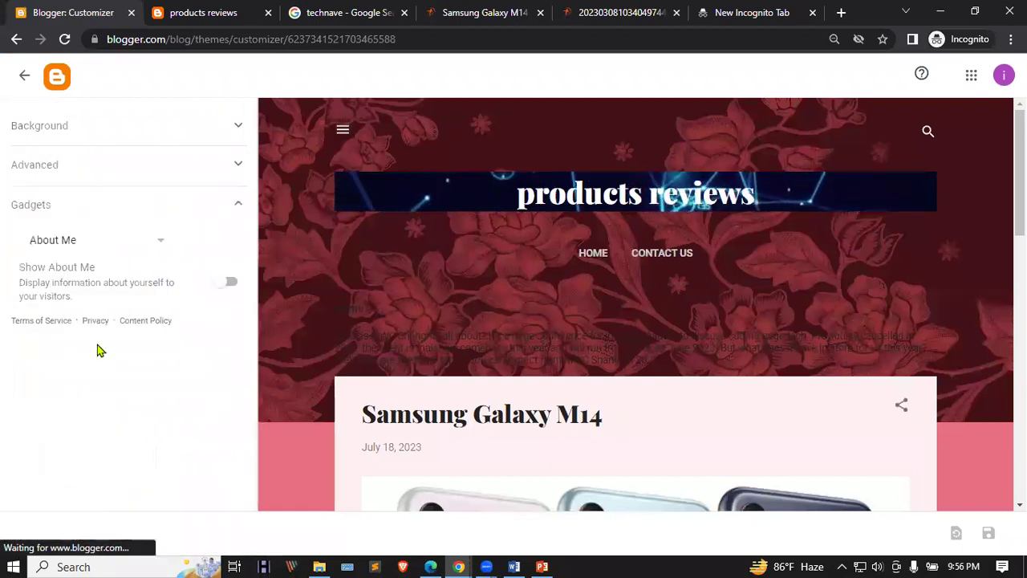
left_click(227, 280)
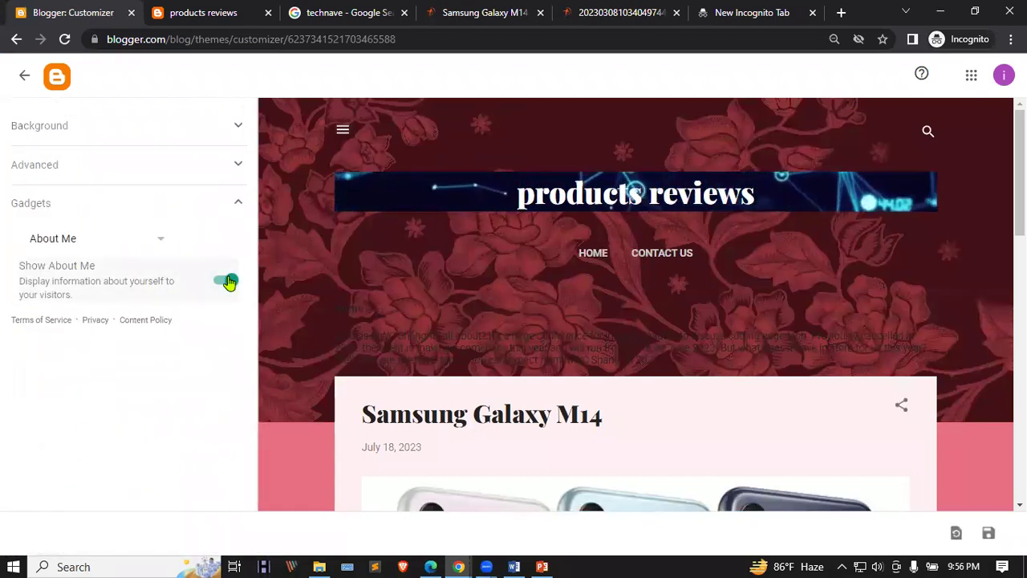
View the Pages gadget settings and try the Transparent option for the Page Text color in the theme's advanced settings
left_click(147, 239)
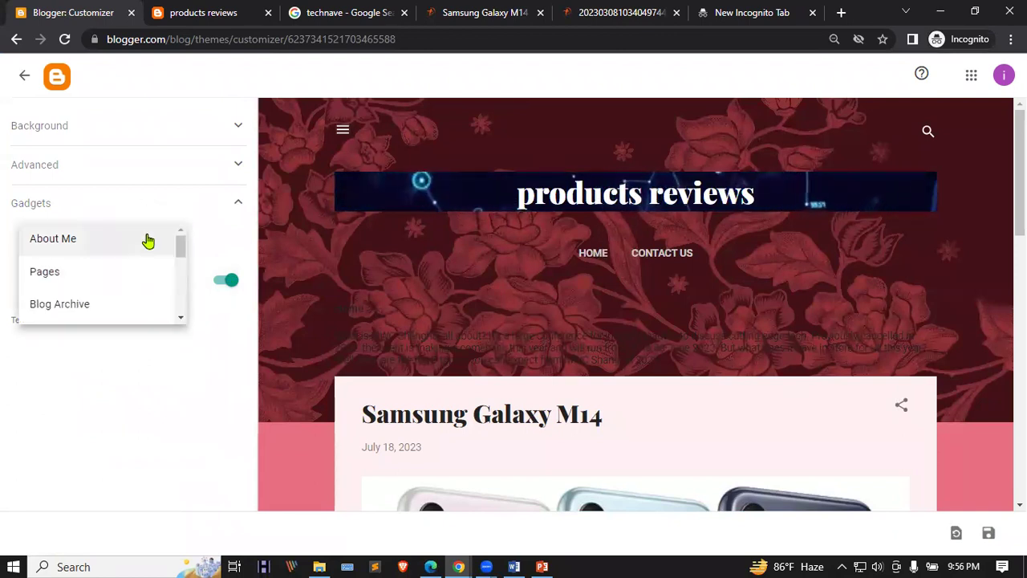
left_click(85, 272)
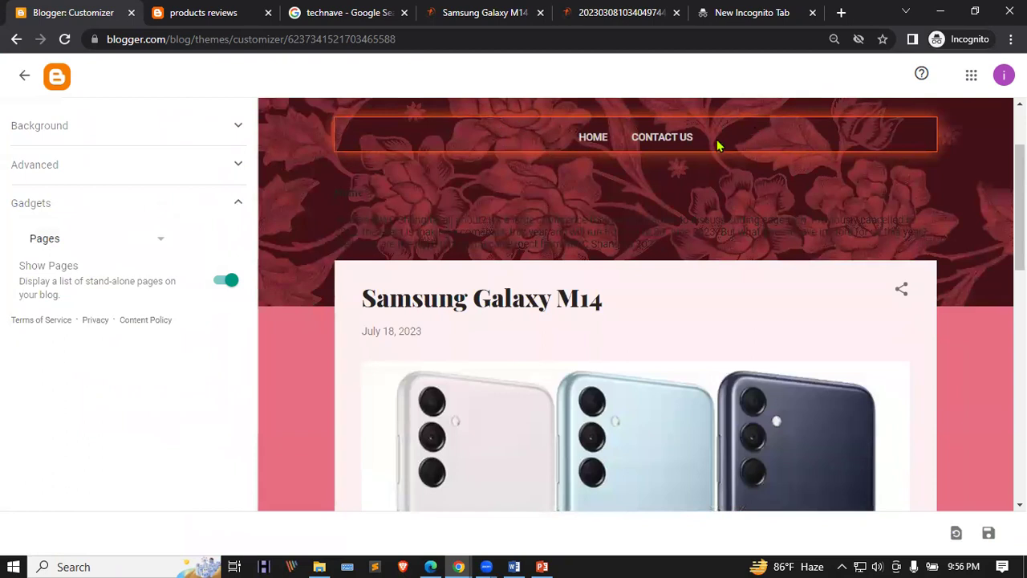
left_click(155, 166)
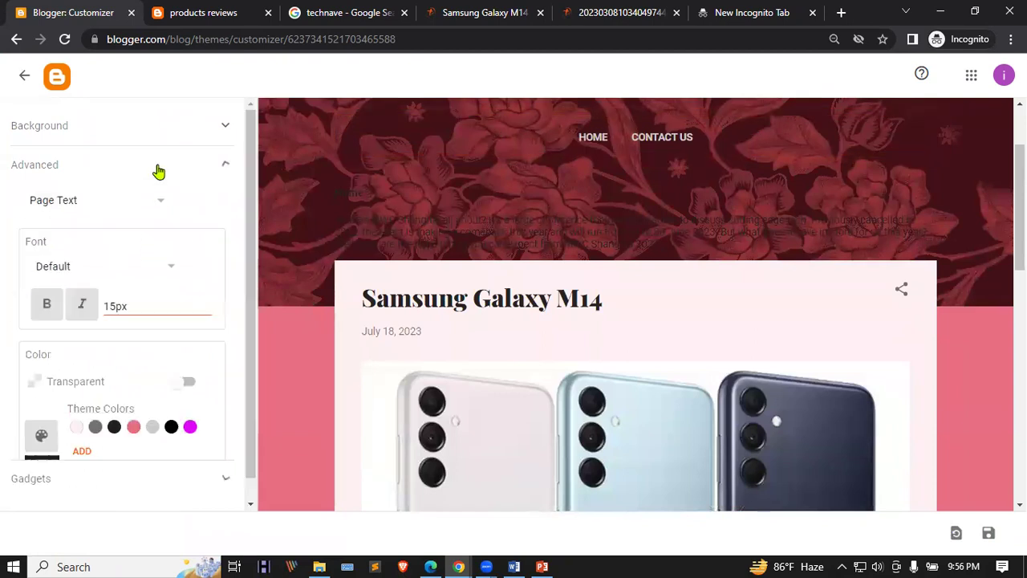
scroll(120, 257, "down", 1)
scroll(108, 265, "down", 1)
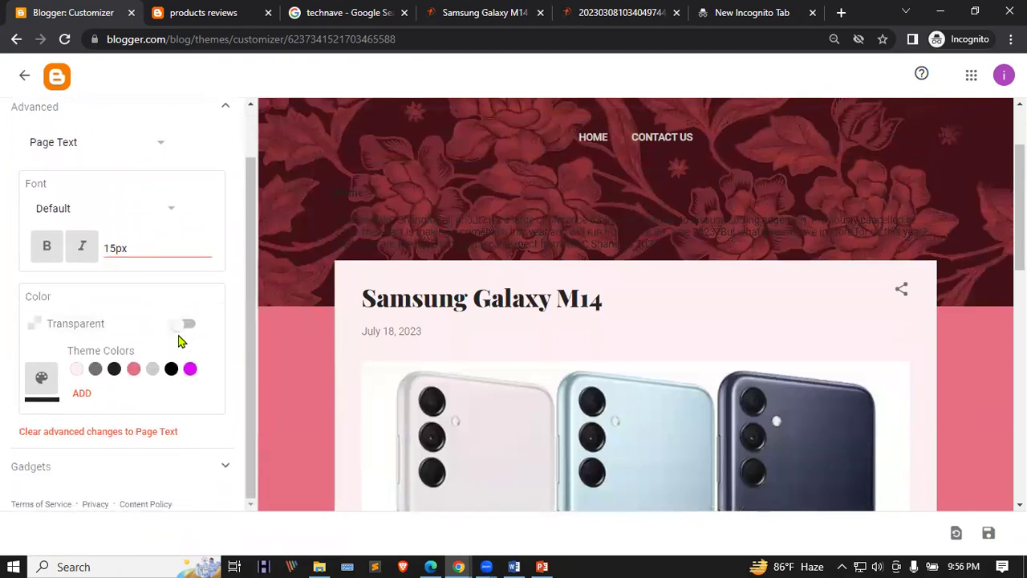
left_click(184, 328)
left_click(186, 329)
scroll(100, 267, "up", 1)
Try different theme colors for the body background, settle on dark grey, and save the theme customization
left_click(110, 202)
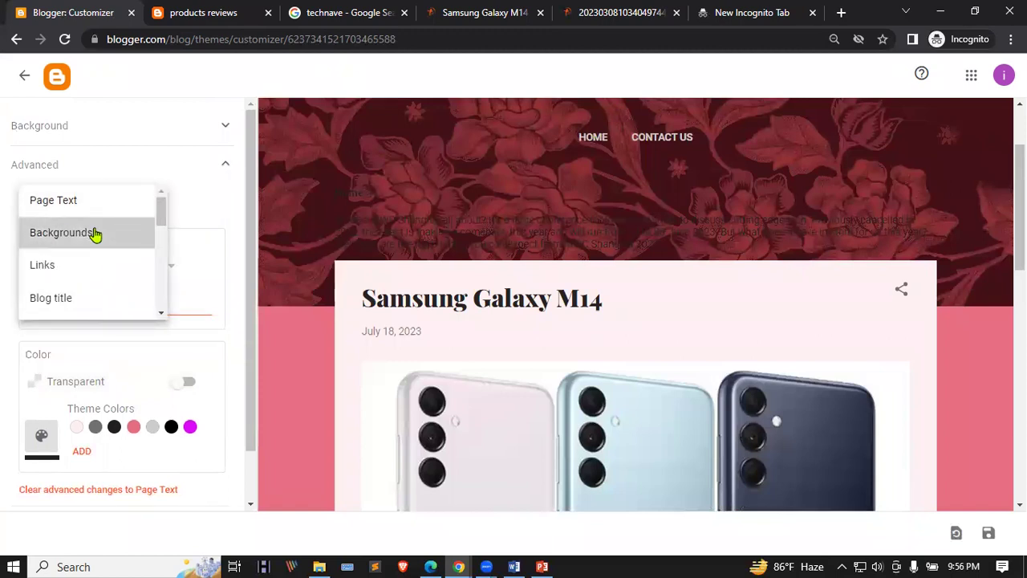
left_click(93, 233)
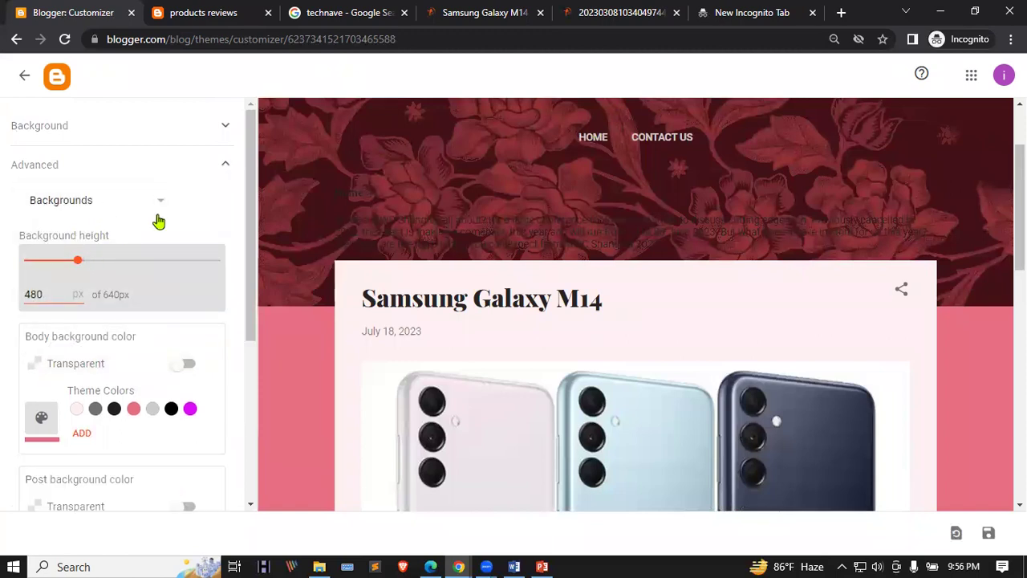
scroll(126, 278, "down", 4)
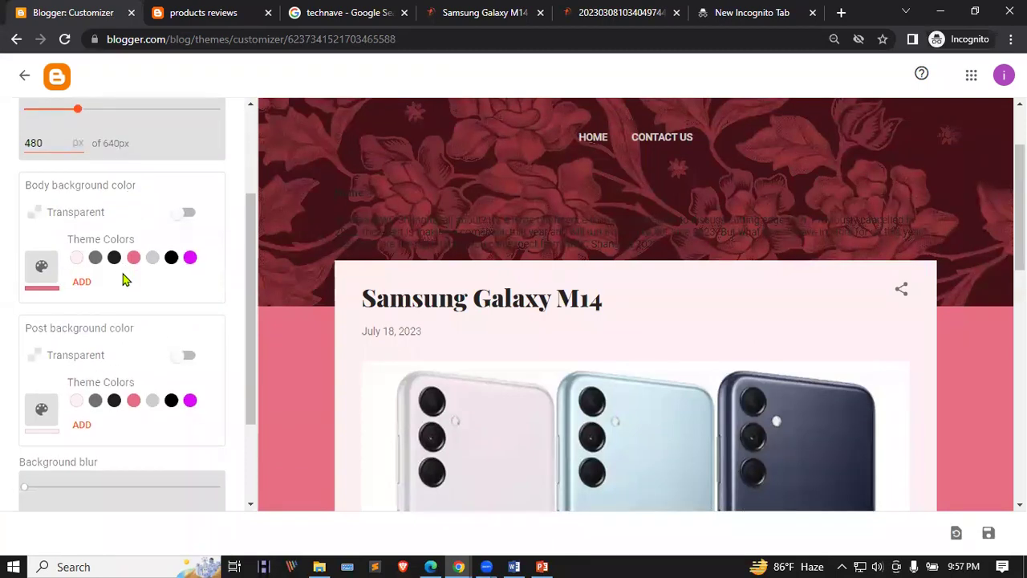
scroll(158, 333, "up", 4)
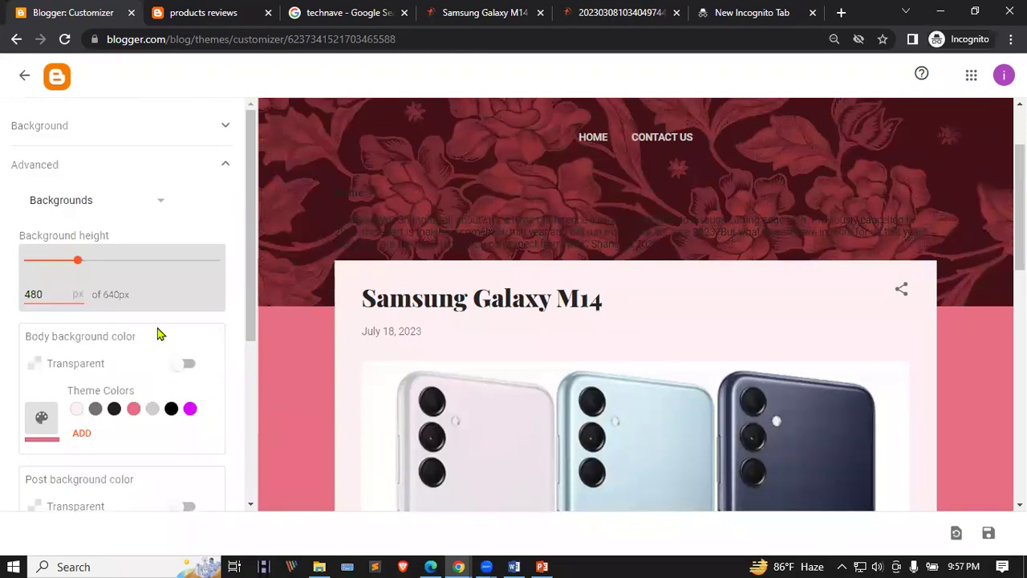
left_click(114, 410)
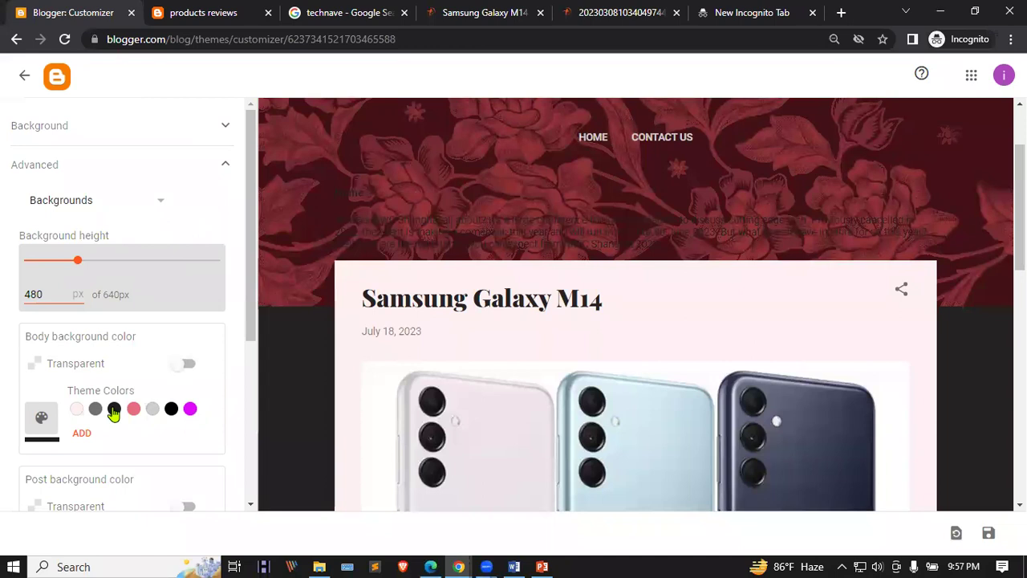
left_click(76, 410)
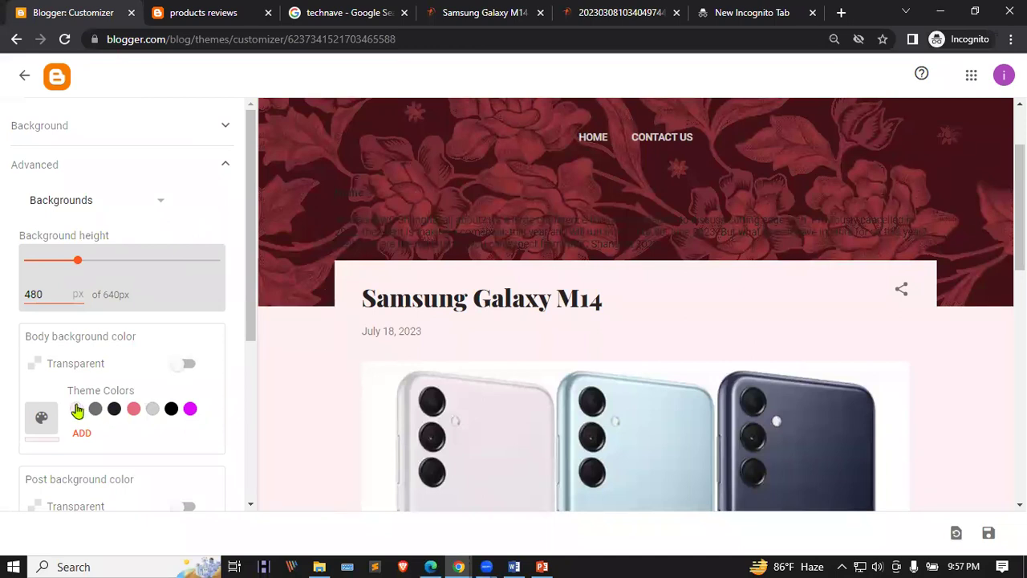
left_click(95, 410)
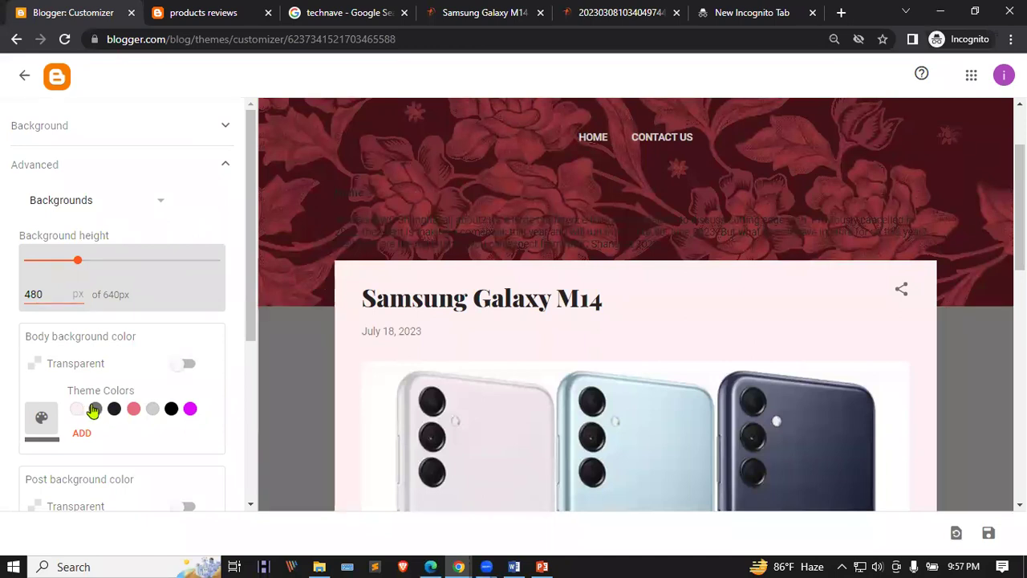
left_click(989, 533)
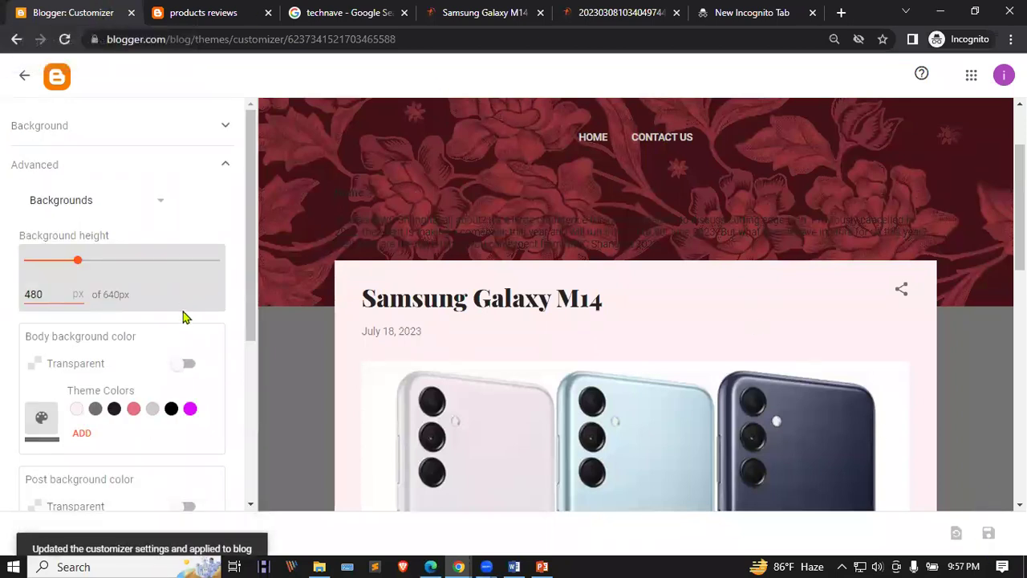
Leave the Theme Designer and check the new background on the live blog's Contact Us page
left_click(19, 74)
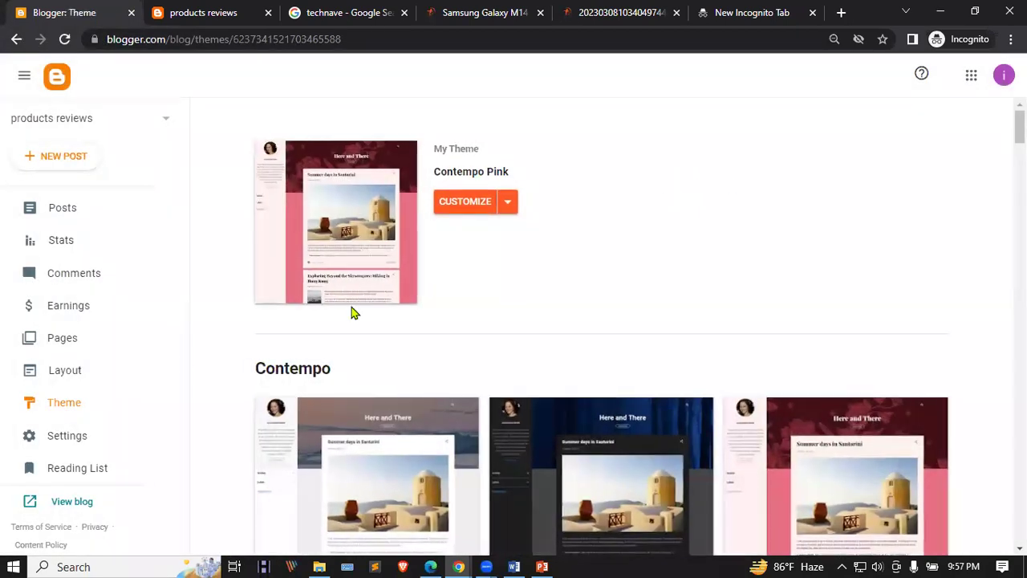
left_click(202, 11)
left_click(539, 155)
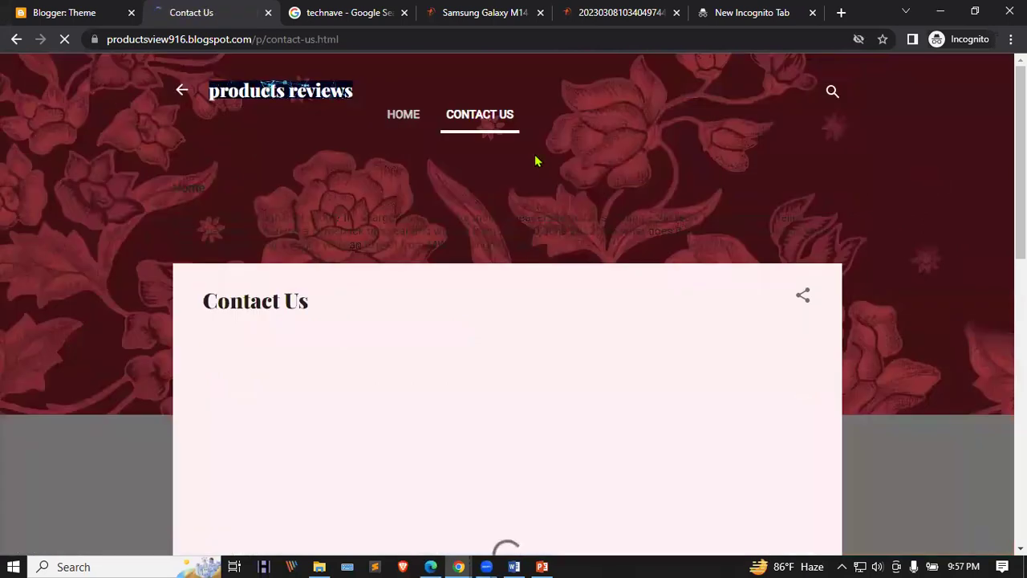
scroll(252, 361, "down", 4)
scroll(251, 361, "up", 4)
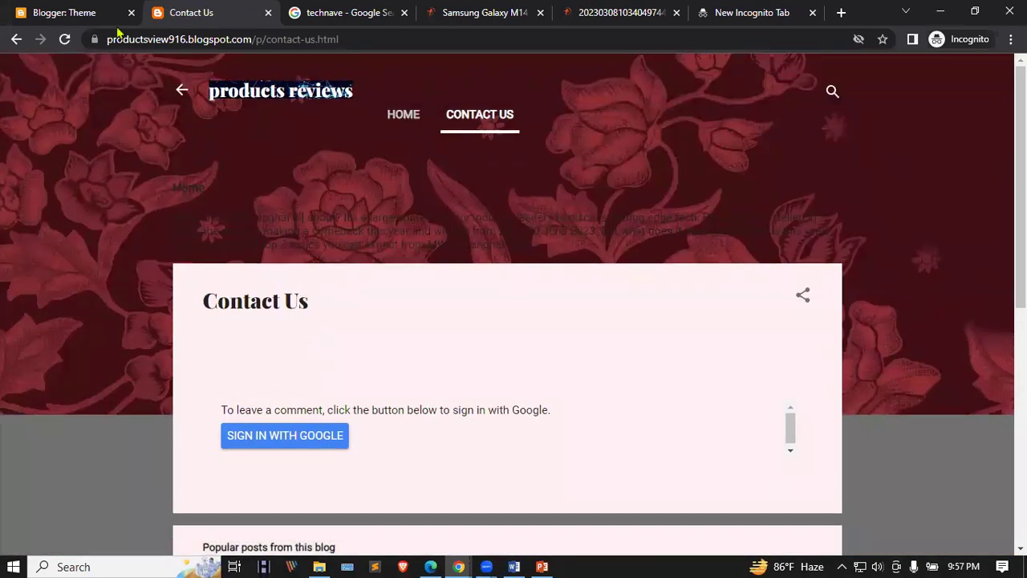
Create and publish a blank Blogger page titled About Us, and reload the live blog to check its navigation
left_click(56, 12)
left_click(66, 315)
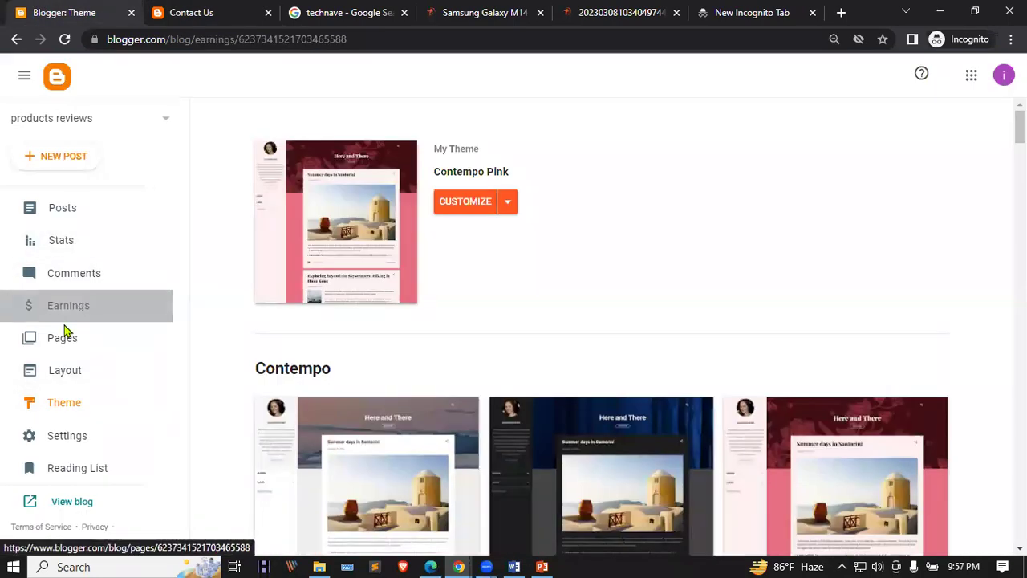
left_click(63, 341)
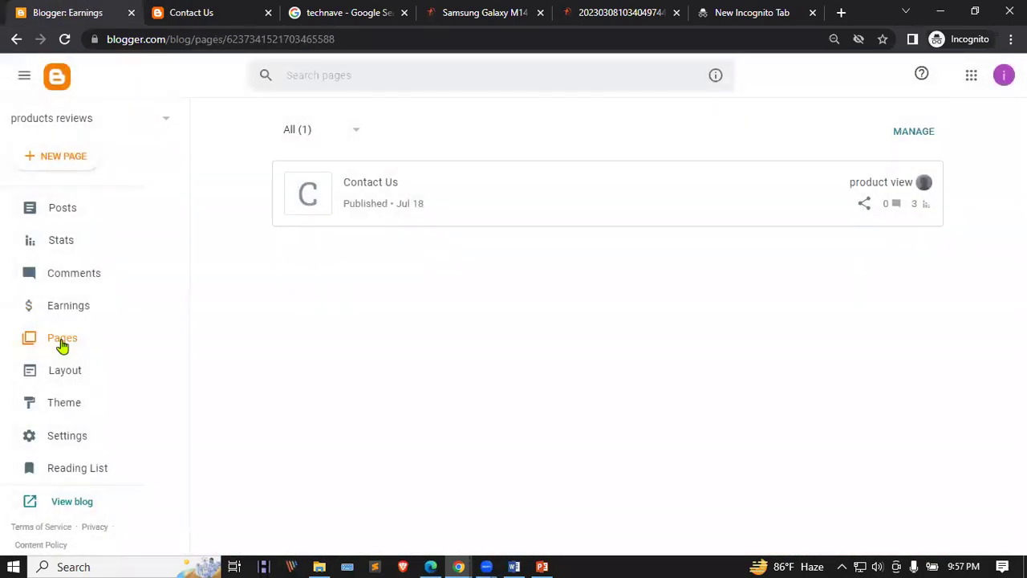
left_click(52, 158)
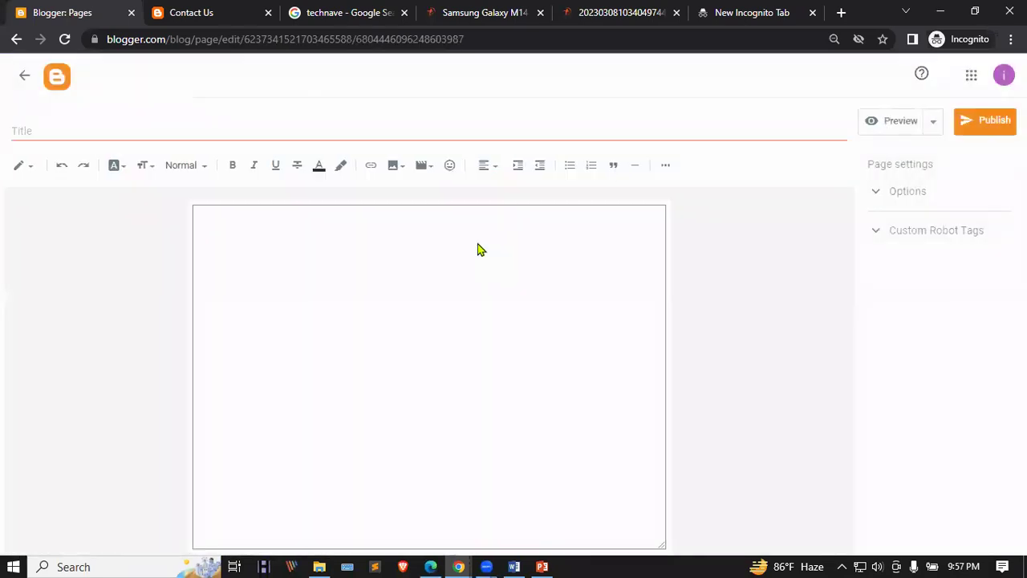
left_click(85, 125)
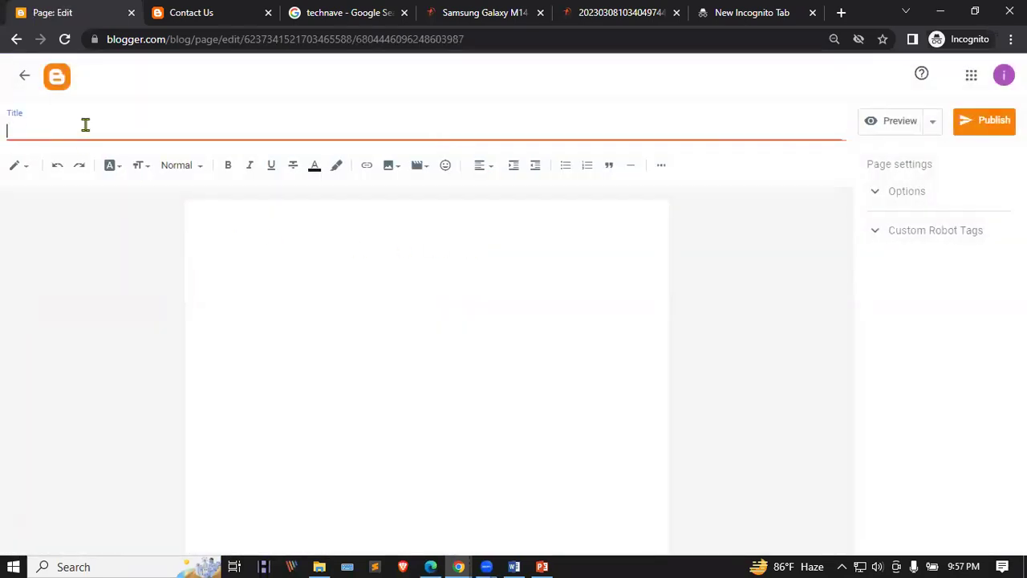
type("About Us")
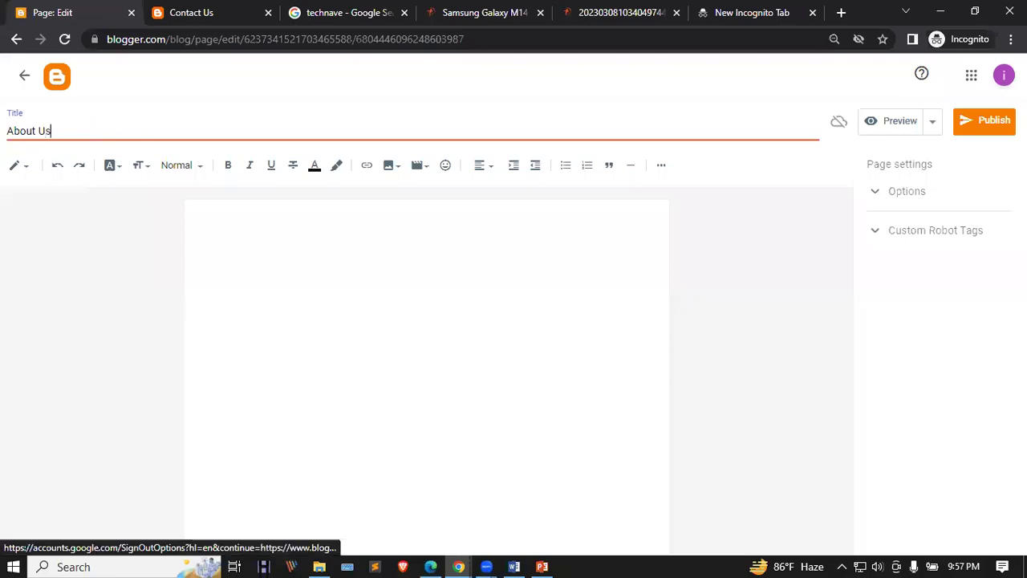
left_click(277, 229)
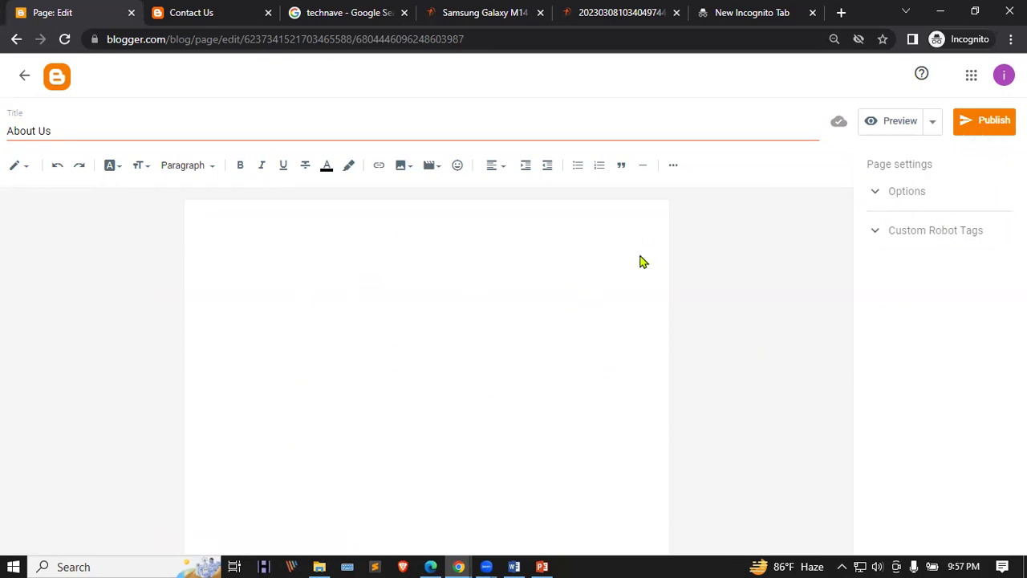
left_click(987, 127)
left_click(562, 339)
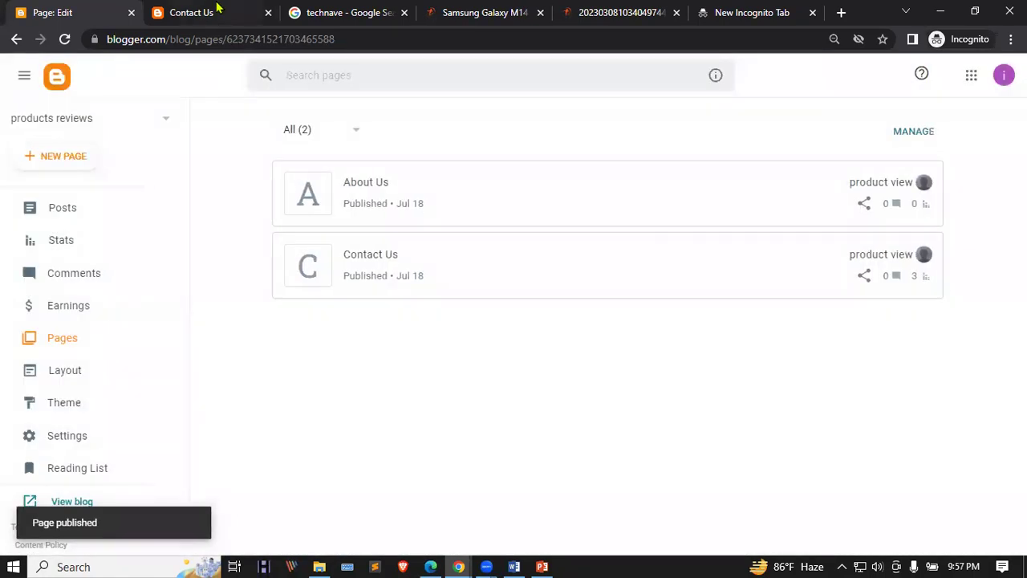
left_click(204, 12)
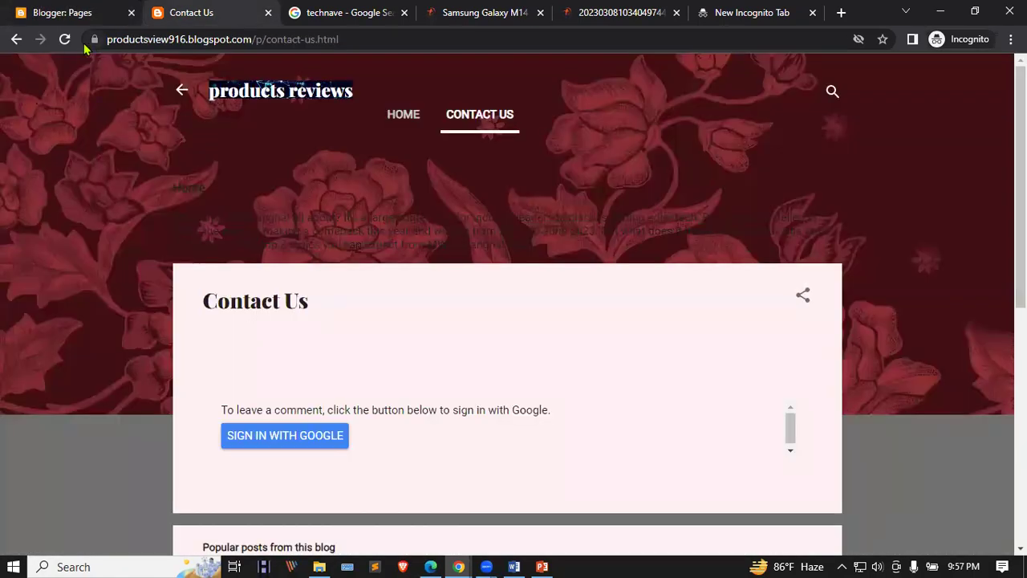
left_click(65, 40)
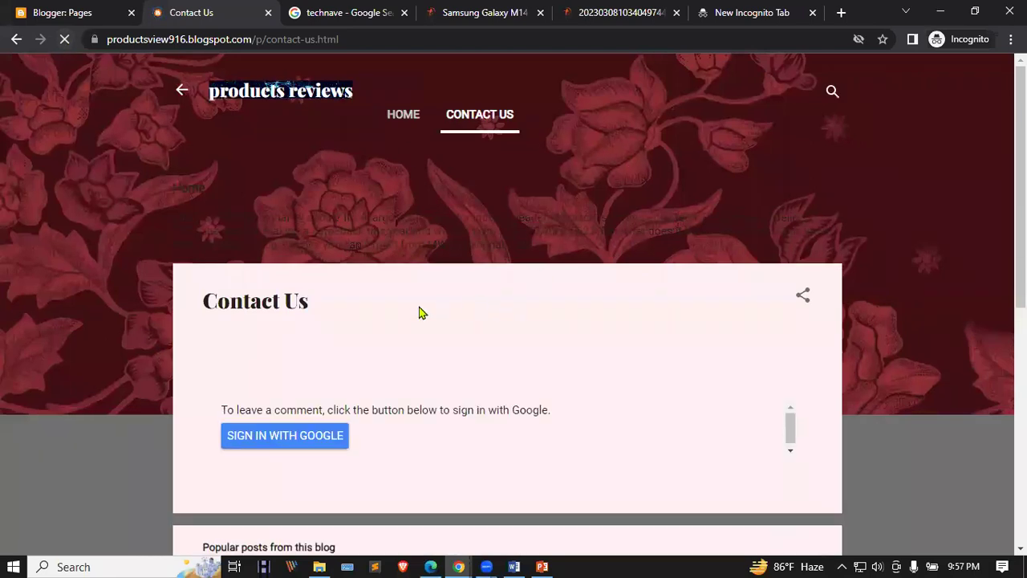
Add the About Us page to the Pages gadget under Page List (Top) in the Blogger layout and save the gadget
left_click(83, 8)
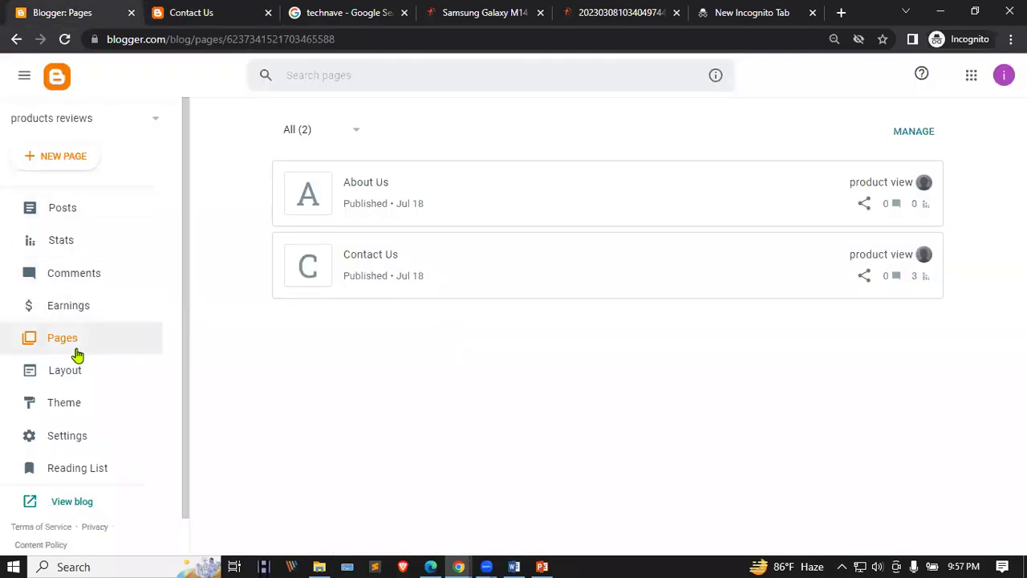
left_click(77, 374)
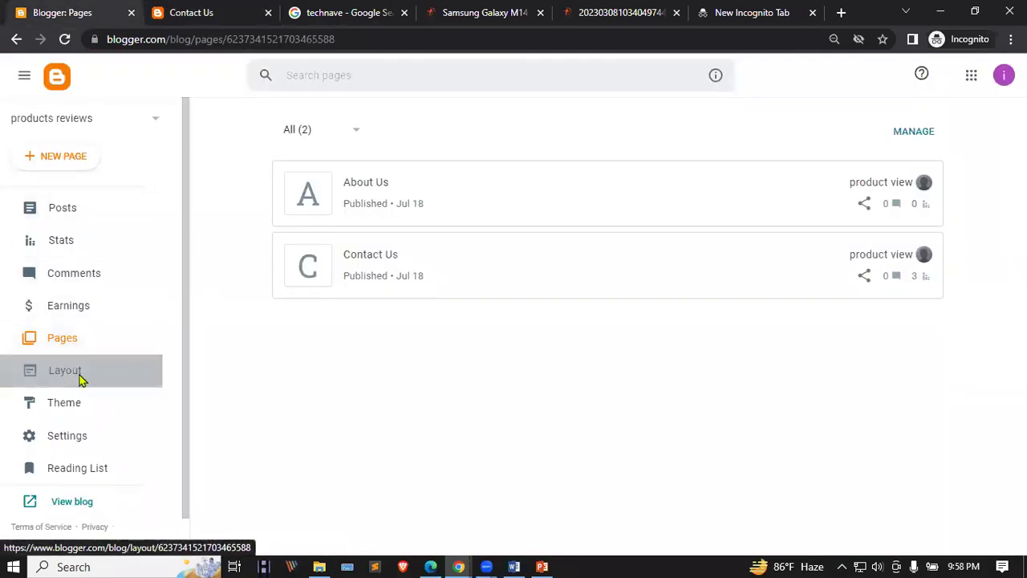
scroll(746, 353, "down", 2)
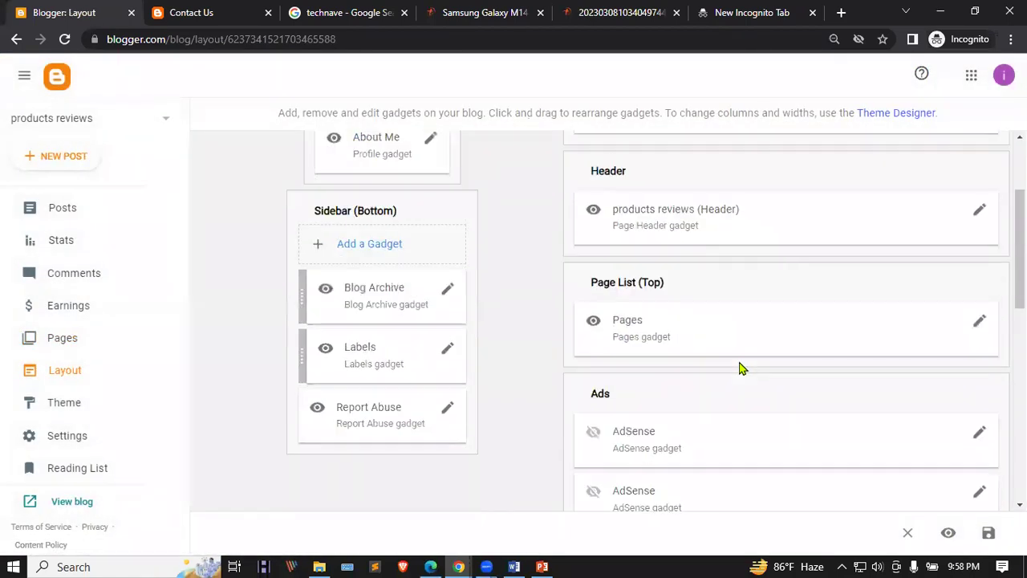
left_click(980, 323)
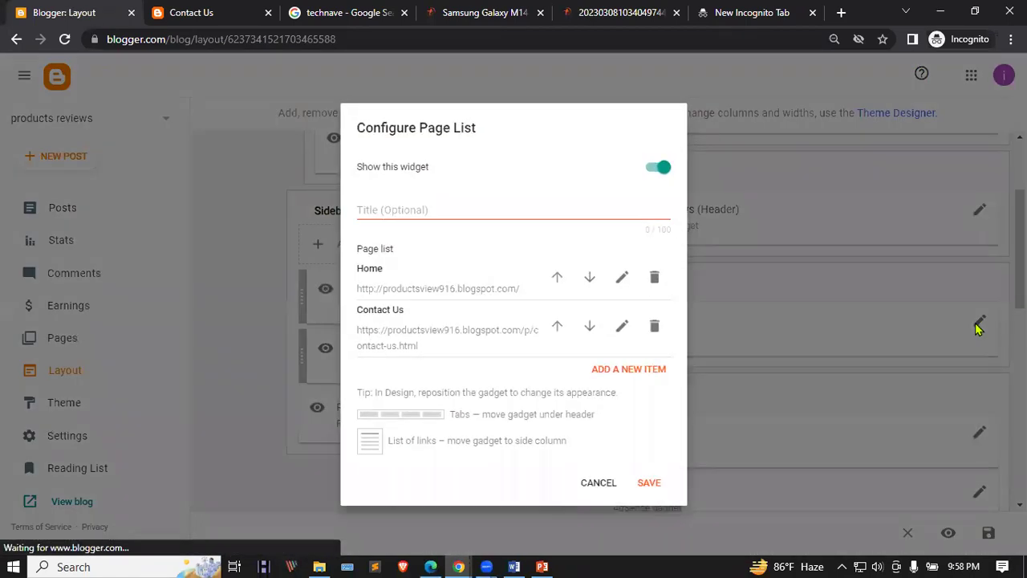
left_click(436, 207)
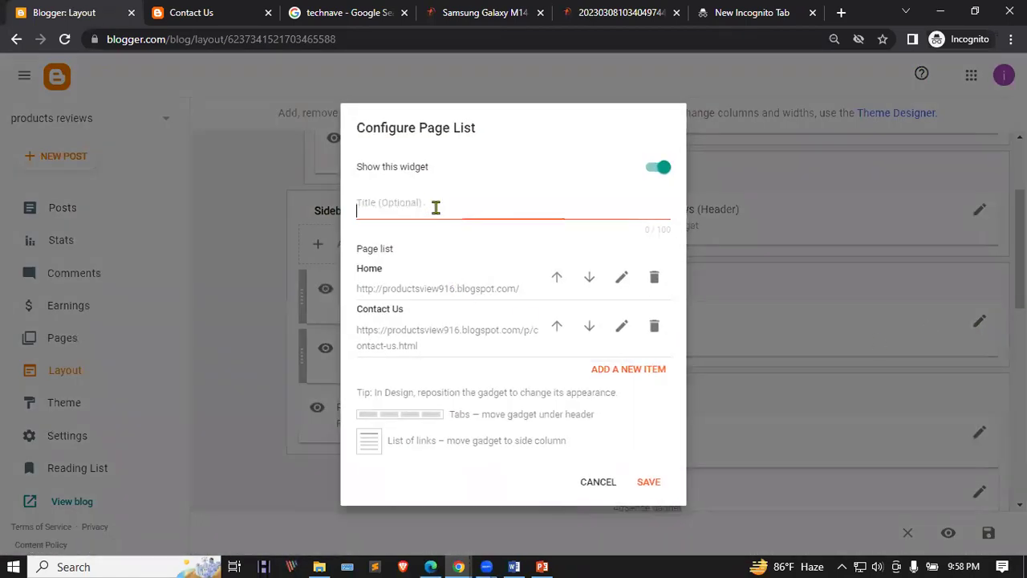
left_click(654, 370)
left_click(423, 242)
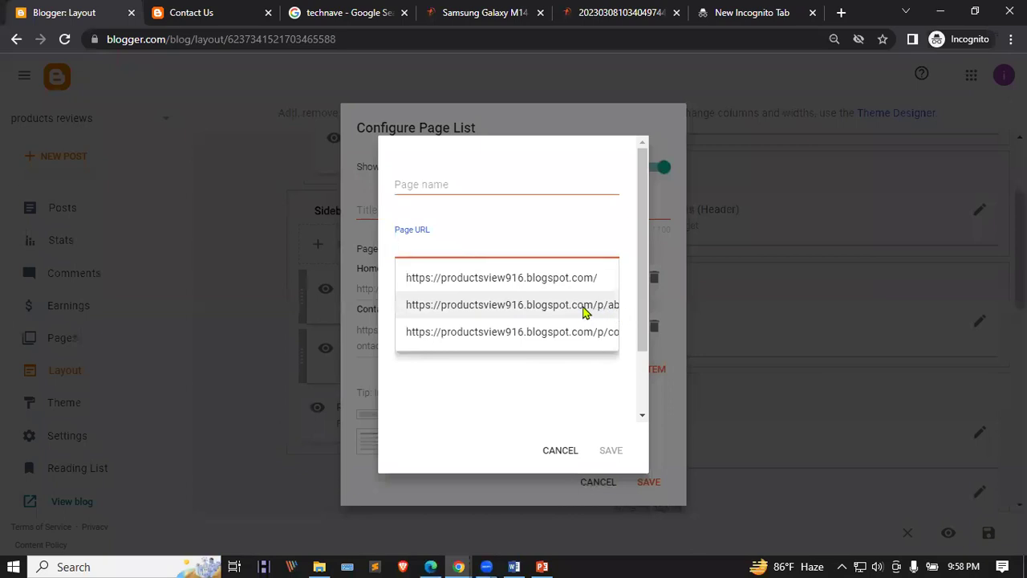
left_click(571, 311)
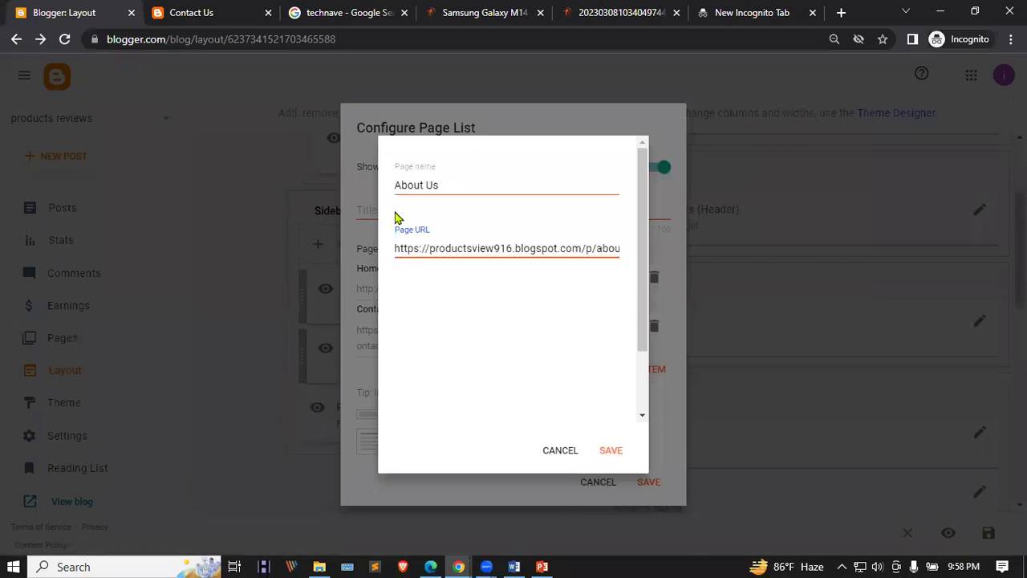
left_click(610, 450)
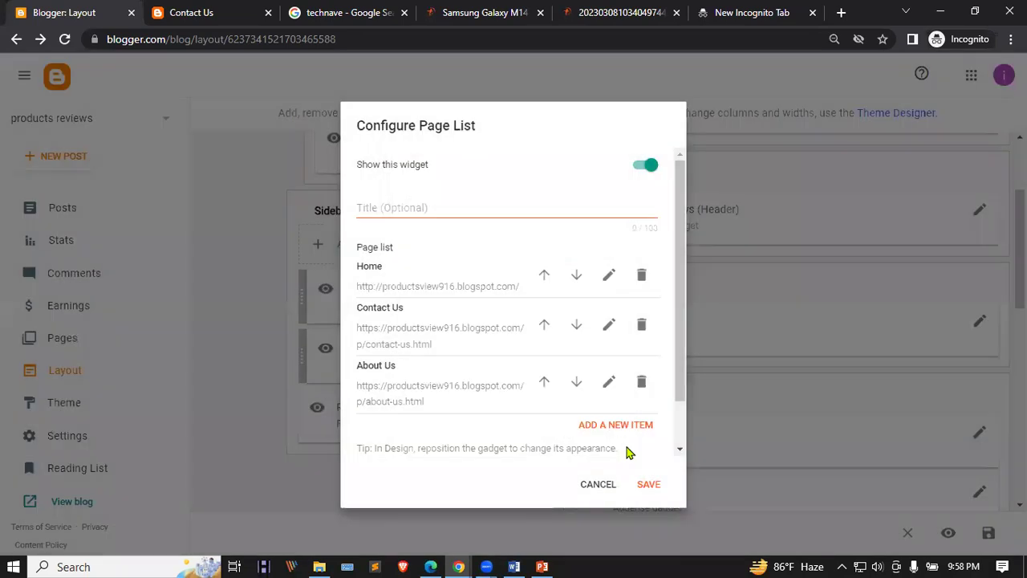
left_click(647, 486)
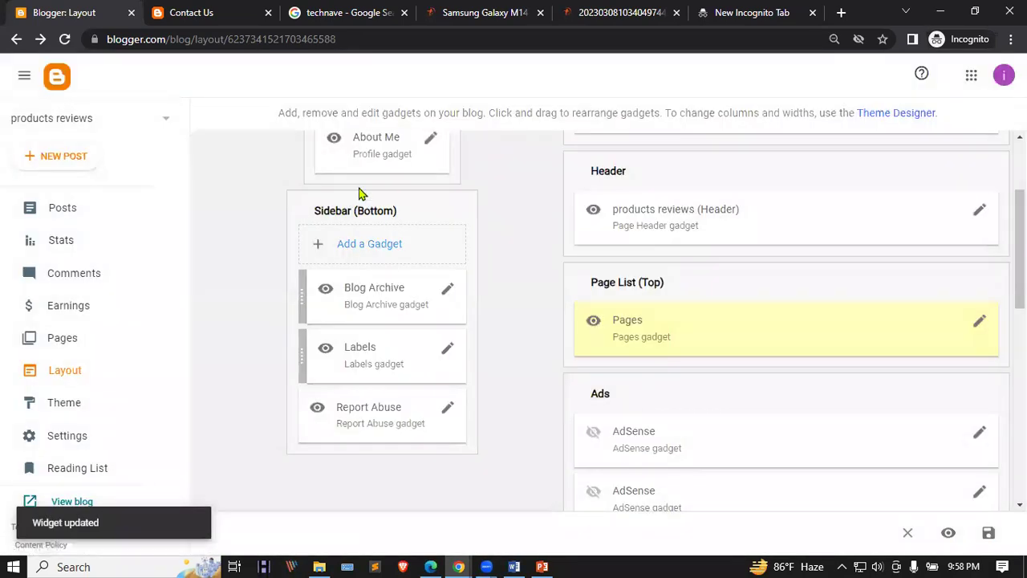
Reload the live blog and open About Us from its navigation to check the page
left_click(185, 13)
left_click(64, 39)
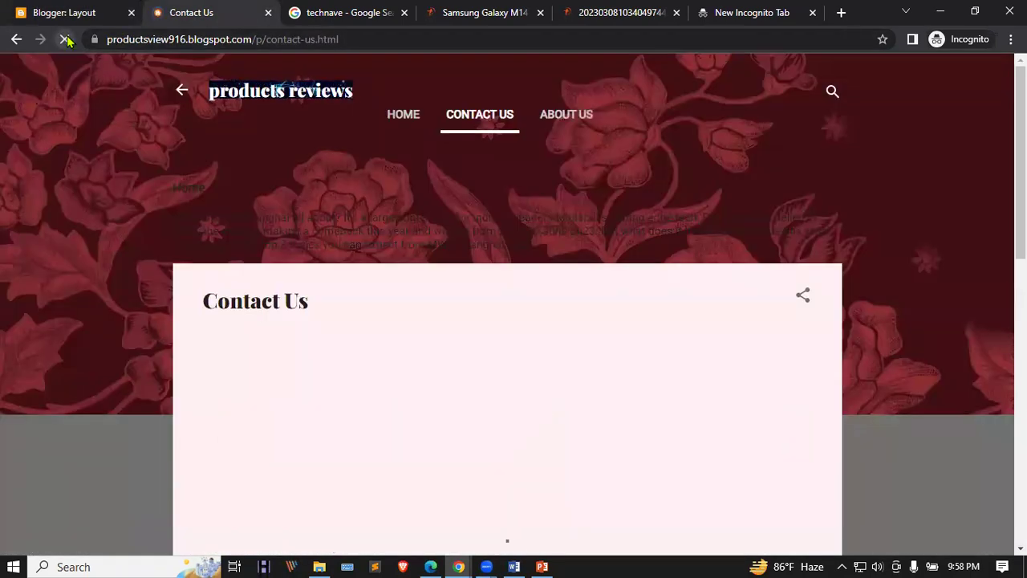
left_click(562, 119)
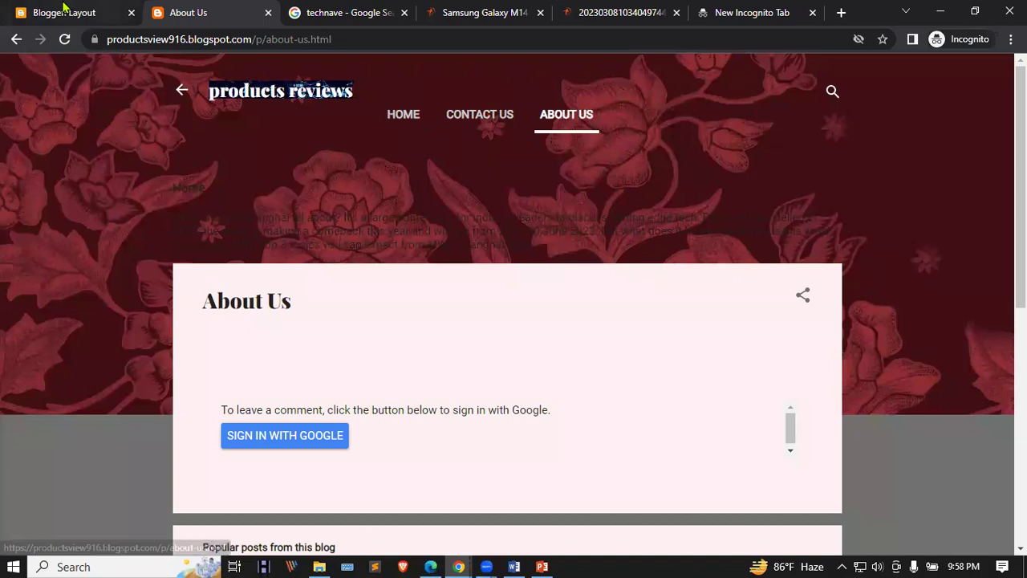
Return to the Blogger layout and save the arrangement of the products reviews blog
left_click(84, 10)
mouse_move(193, 7)
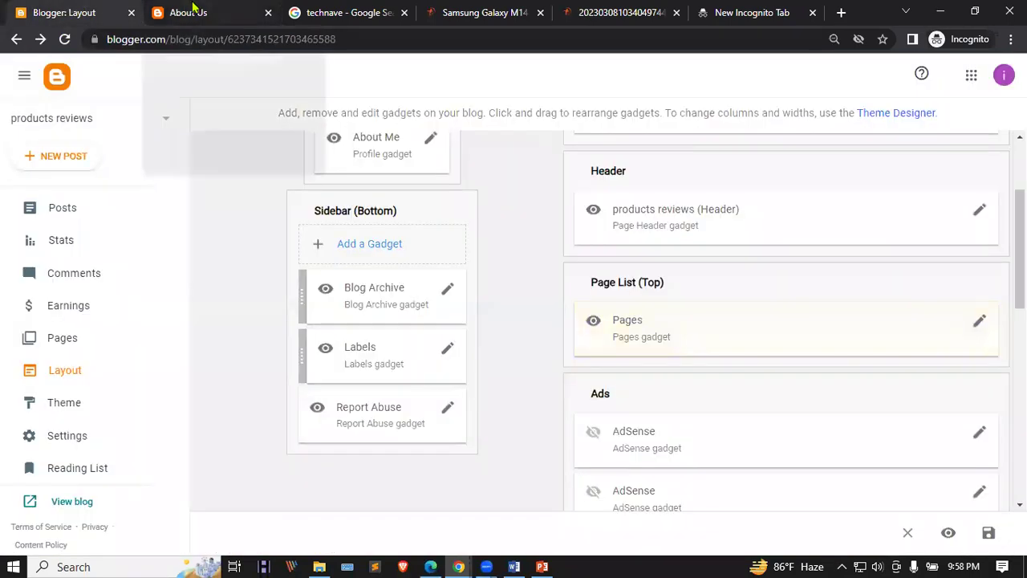
left_click(988, 535)
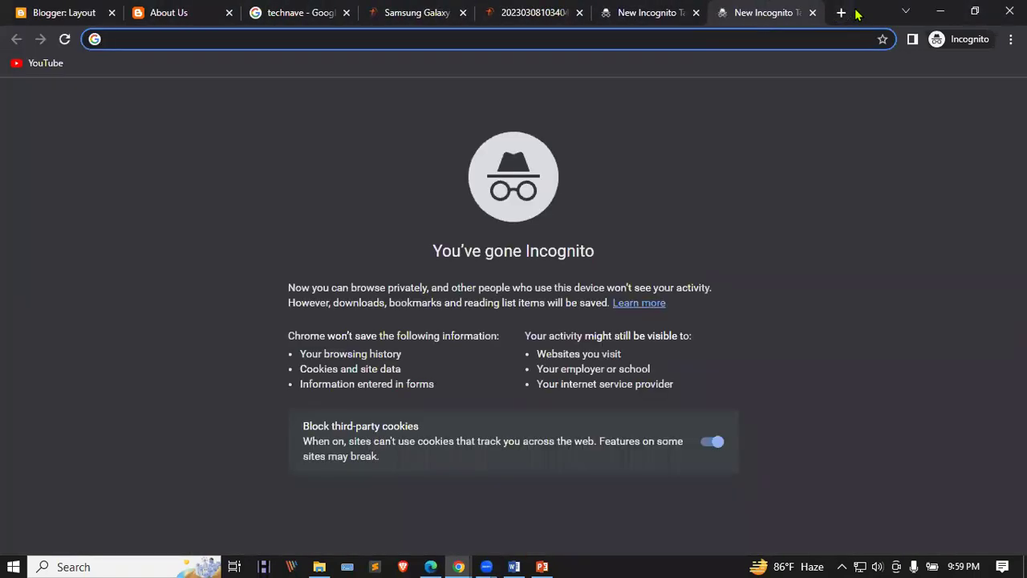
Search Google for wordpress in a new browser tab, open WordPress.com from the results, and go to its Plans & Pricing page
type("wor")
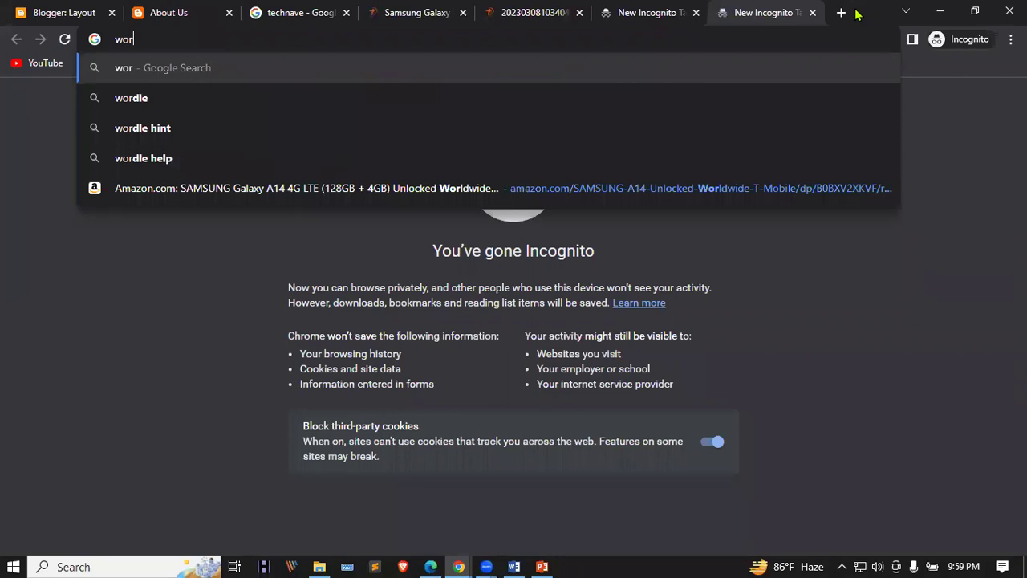
type("dpre")
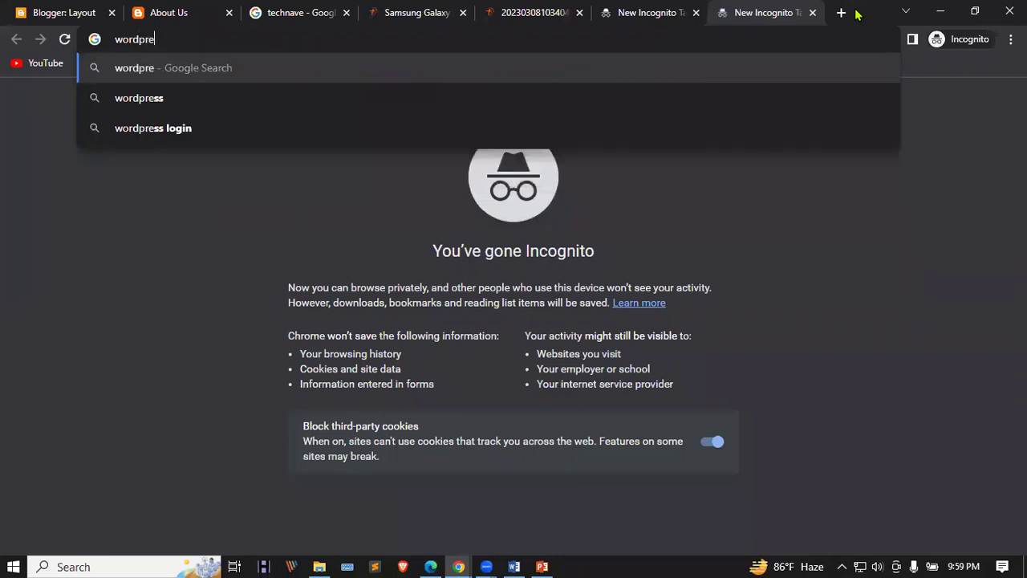
key("Down")
key("Return")
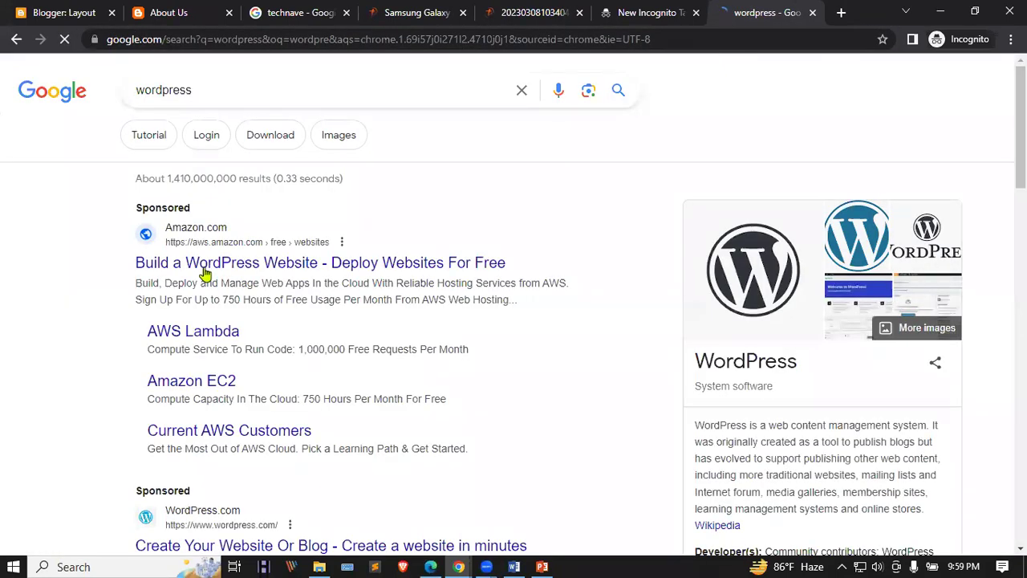
scroll(192, 337, "down", 2)
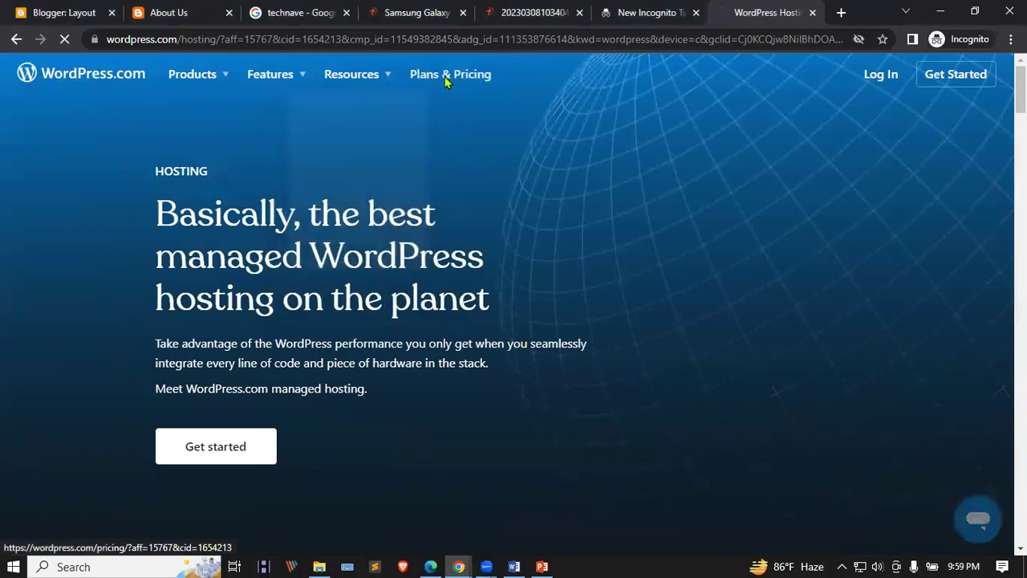
left_click(446, 80)
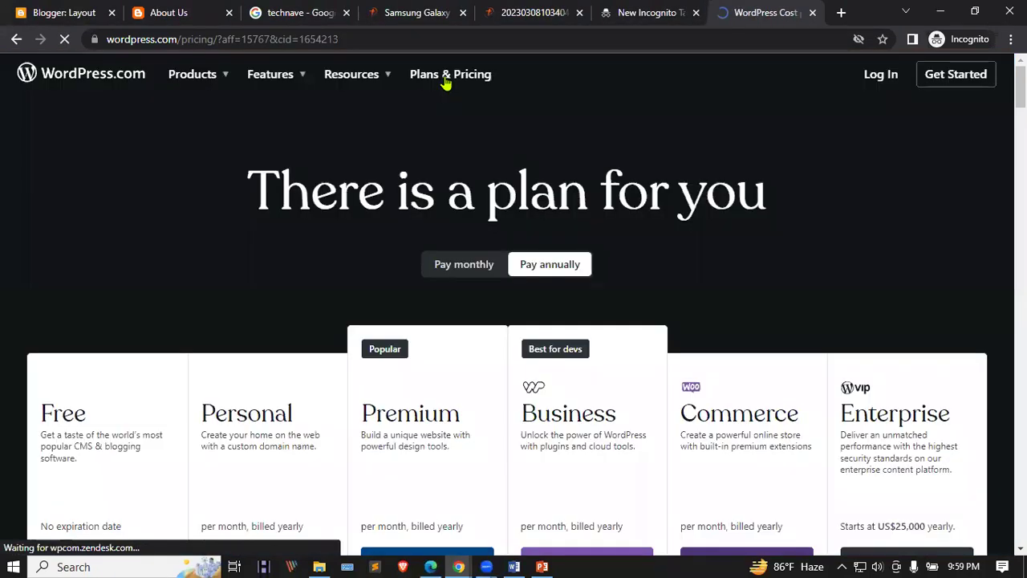
Compare the annual-billing prices and included features of the WordPress.com plans, focusing on the Premium and Business plans
scroll(351, 193, "down", 2)
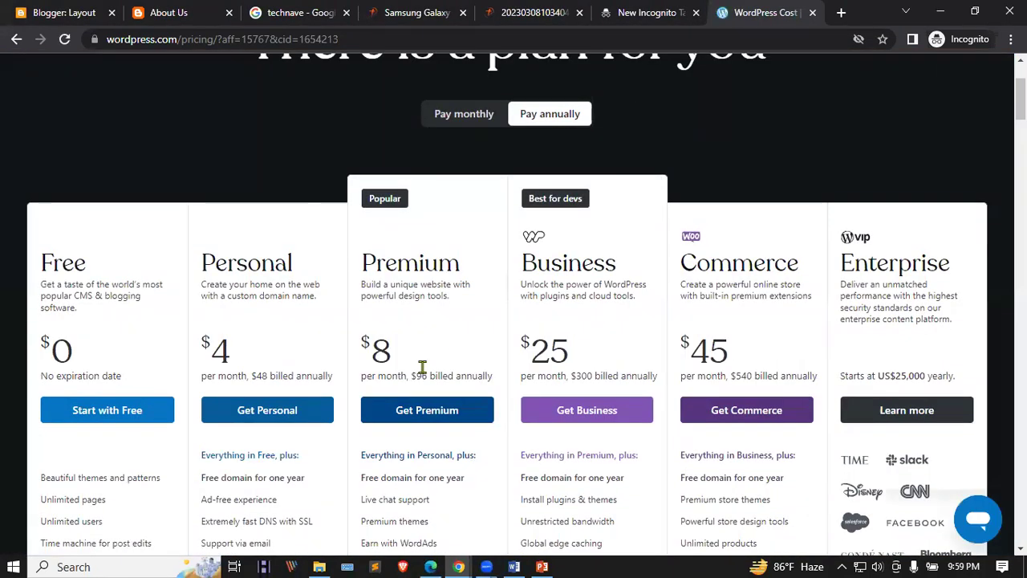
double_click(422, 362)
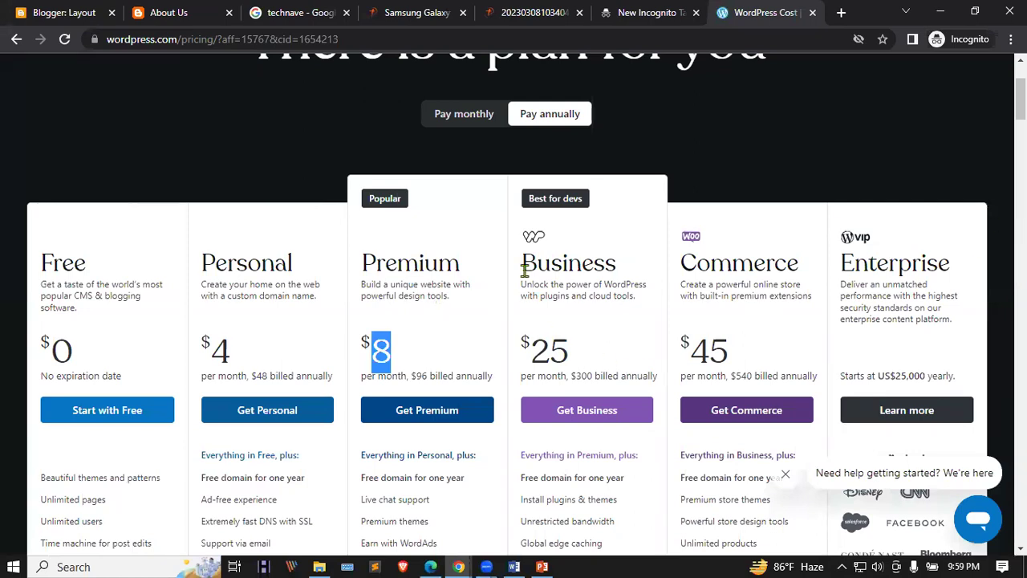
scroll(554, 257, "down", 2)
left_click_drag(532, 201, 556, 191)
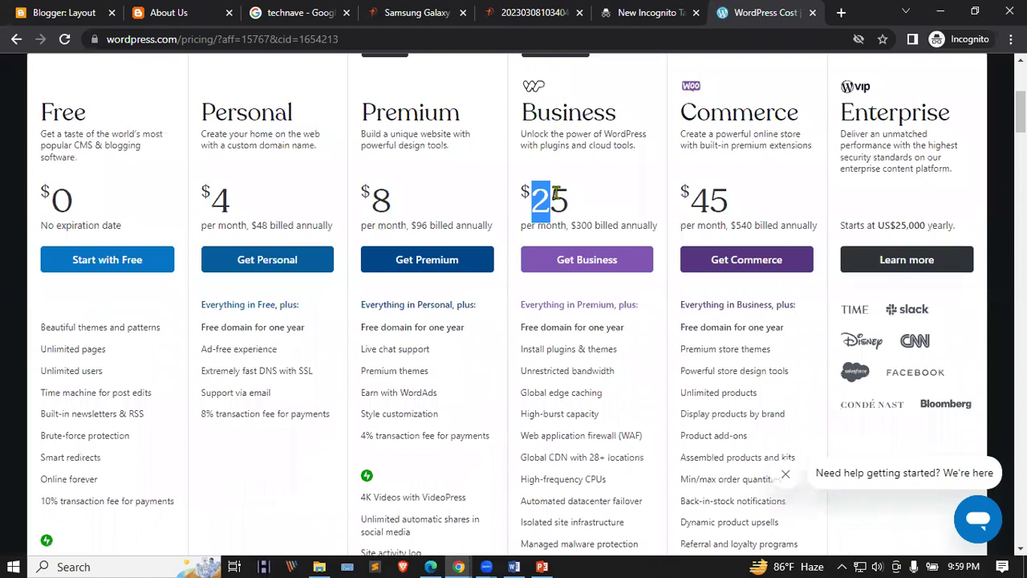
left_click_drag(523, 332, 573, 340)
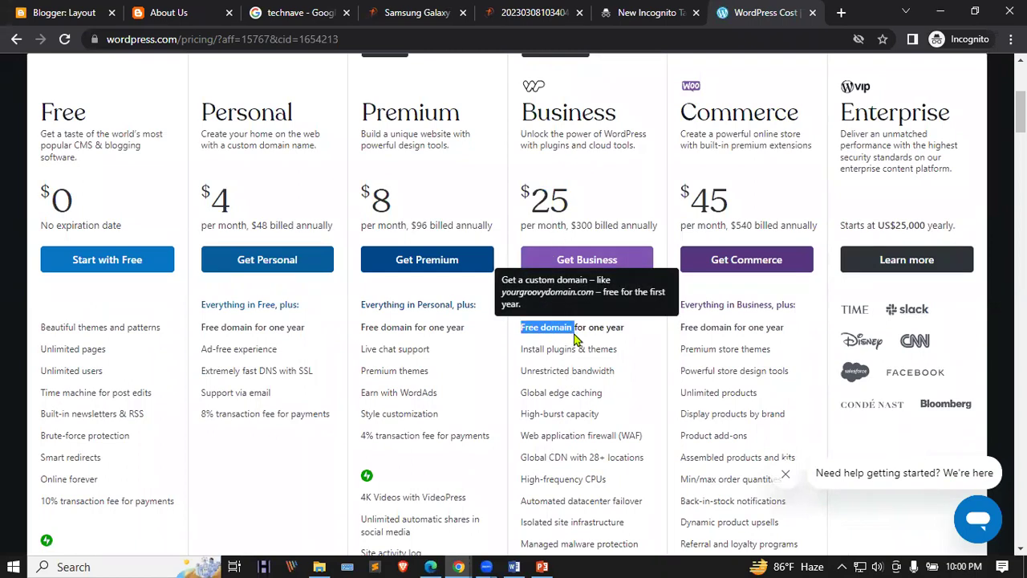
left_click(634, 334)
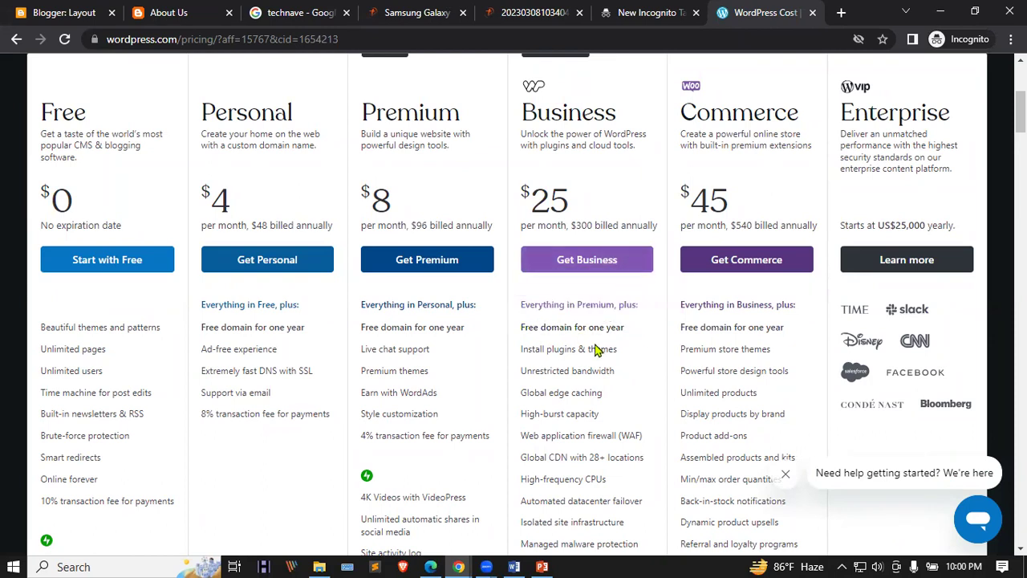
scroll(595, 383, "down", 1)
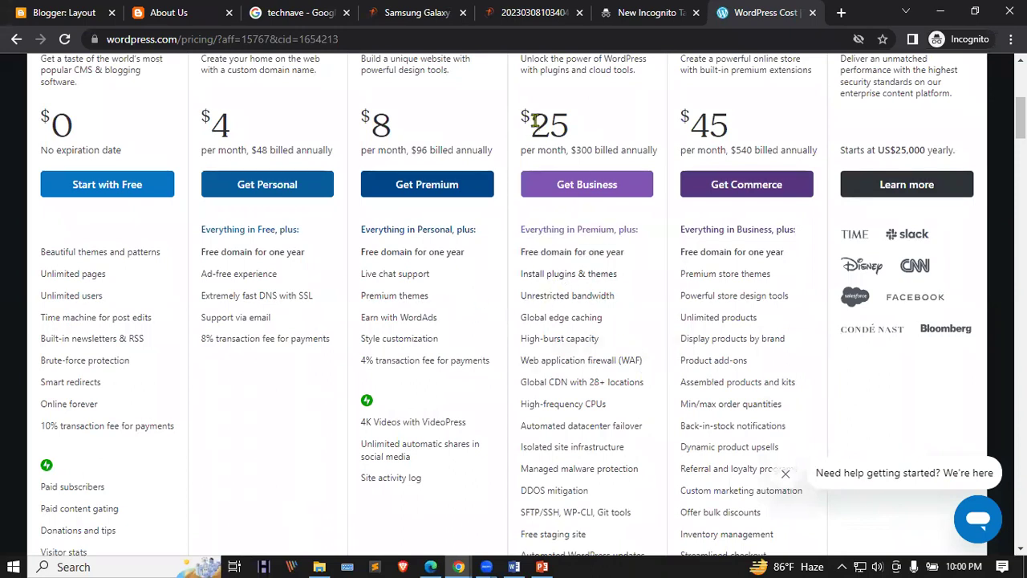
left_click_drag(533, 119, 568, 118)
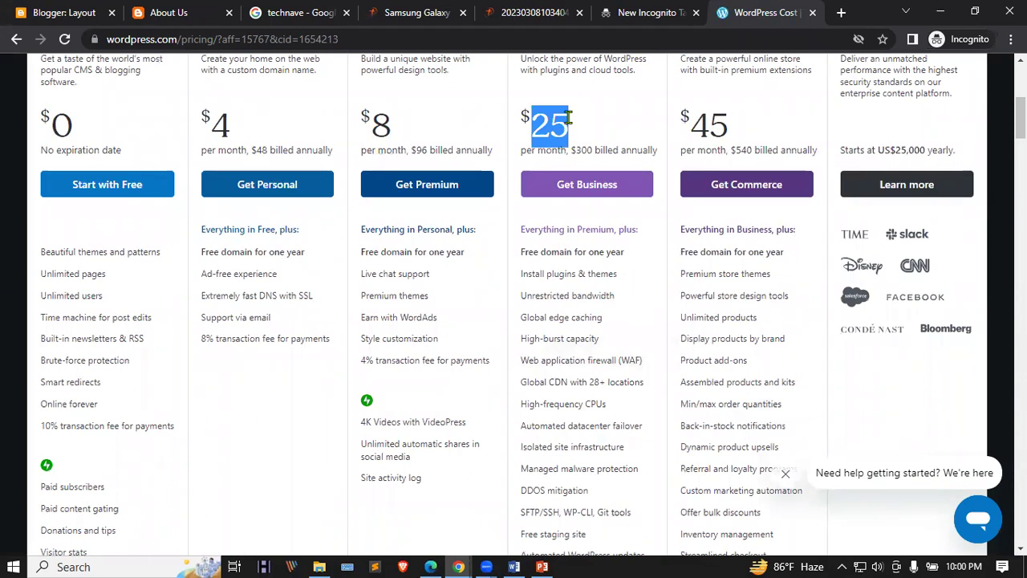
scroll(568, 118, "up", 1)
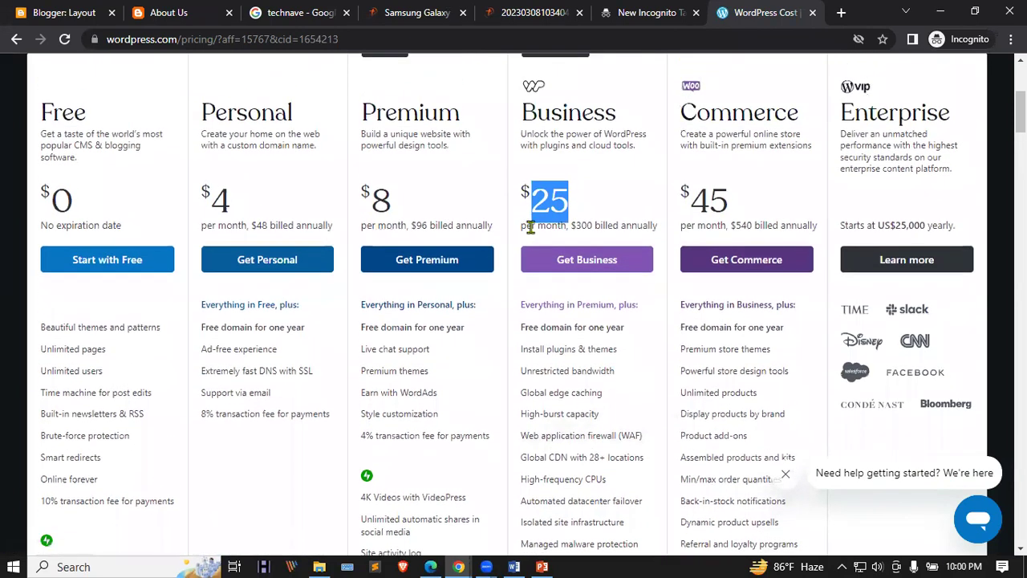
left_click(522, 226)
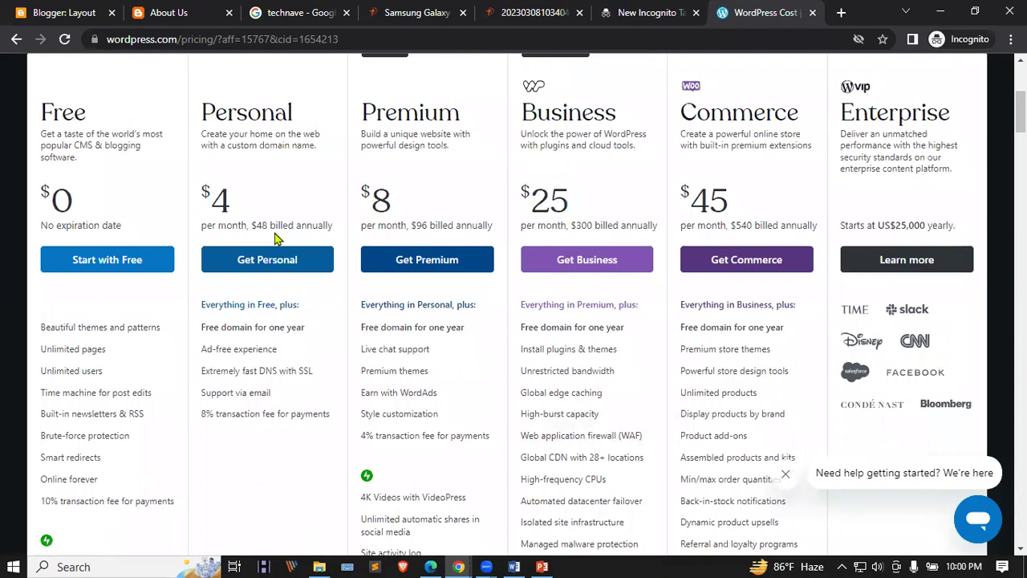